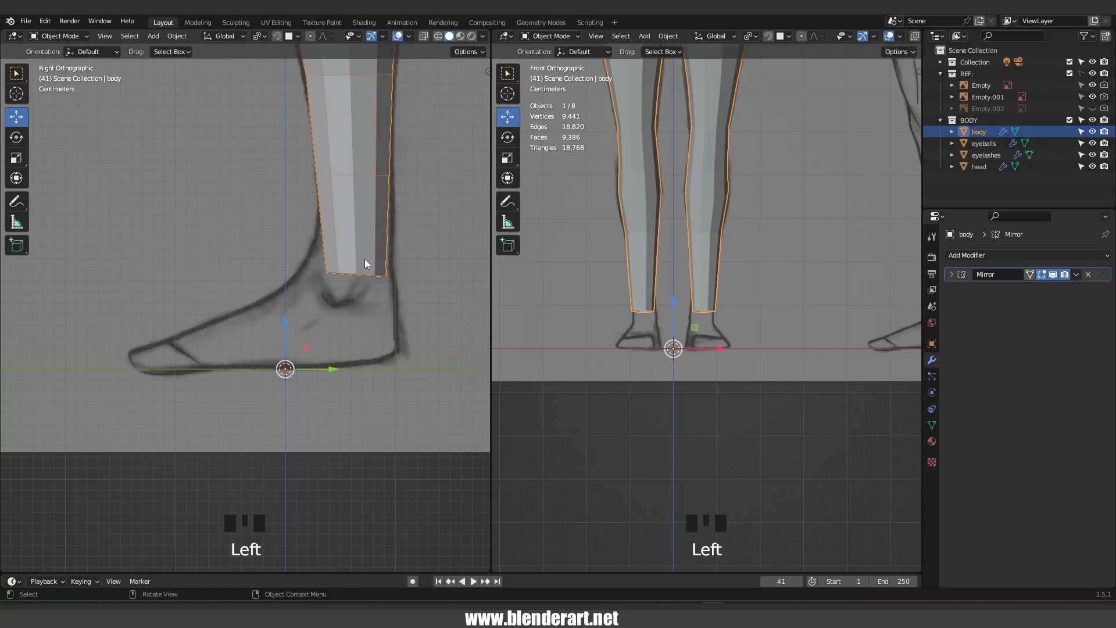
# Extrude the leg's open bottom edge loop down to the sole of the foot reference
pyautogui.press('Tab')
pyautogui.hotkey('alt', 'z')
pyautogui.moveTo(272, 238); pyautogui.dragTo(404, 314)
pyautogui.press('e')
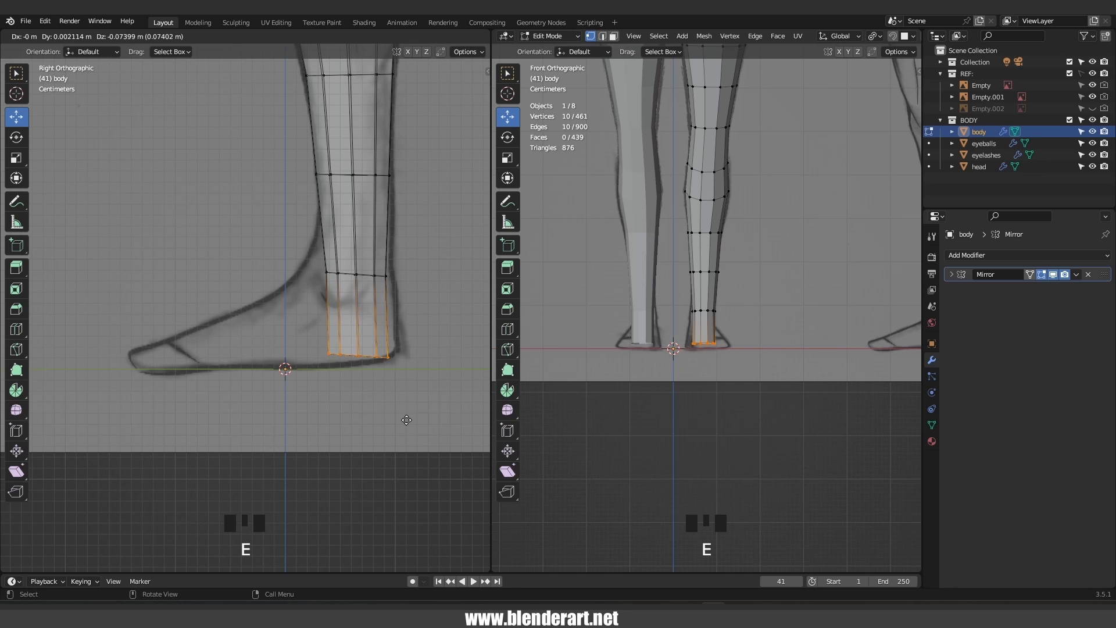
pyautogui.click(406, 420)
# Rotate the new bottom loop about -11.3° and shift it onto the heel line, then widen it along X to about 1.25
pyautogui.press('r')
pyautogui.click(417, 402)
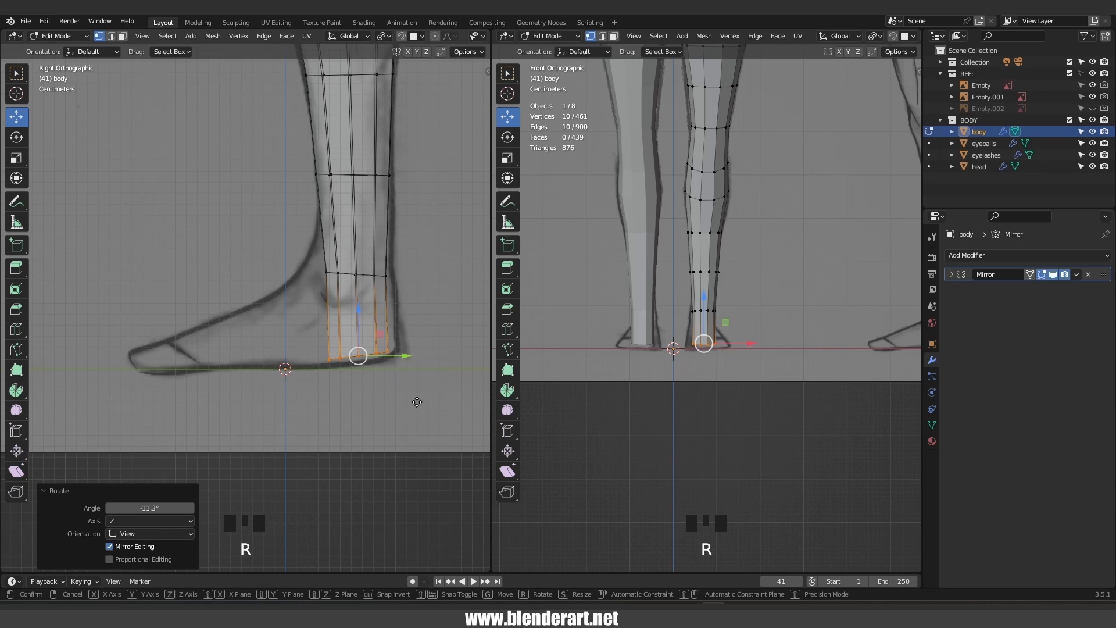
pyautogui.press('g')
pyautogui.click(426, 396)
pyautogui.scroll(6, 696, 356)
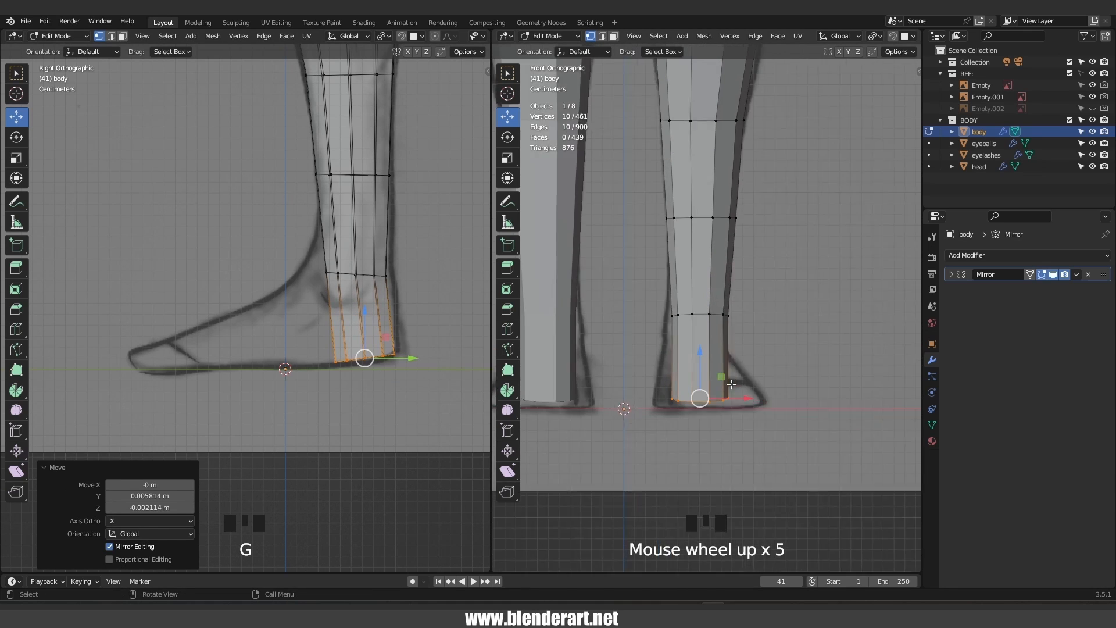
pyautogui.press('s')
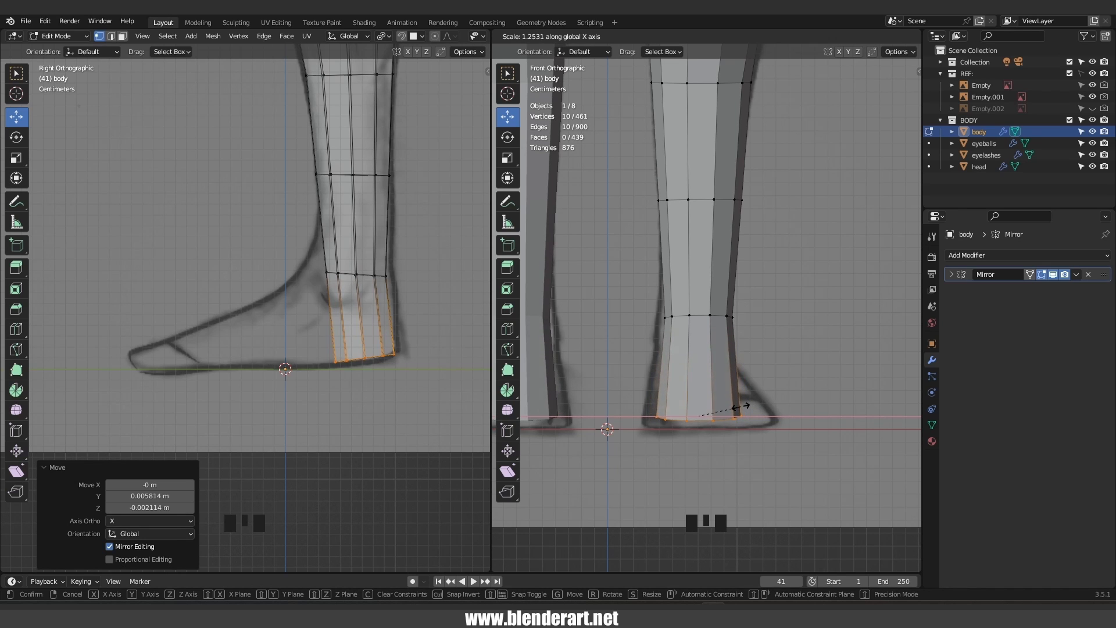
pyautogui.click(738, 407)
# Move the three front faces of the ankle section forward and tilt them about 14.3° to meet the instep reference
pyautogui.press('3')
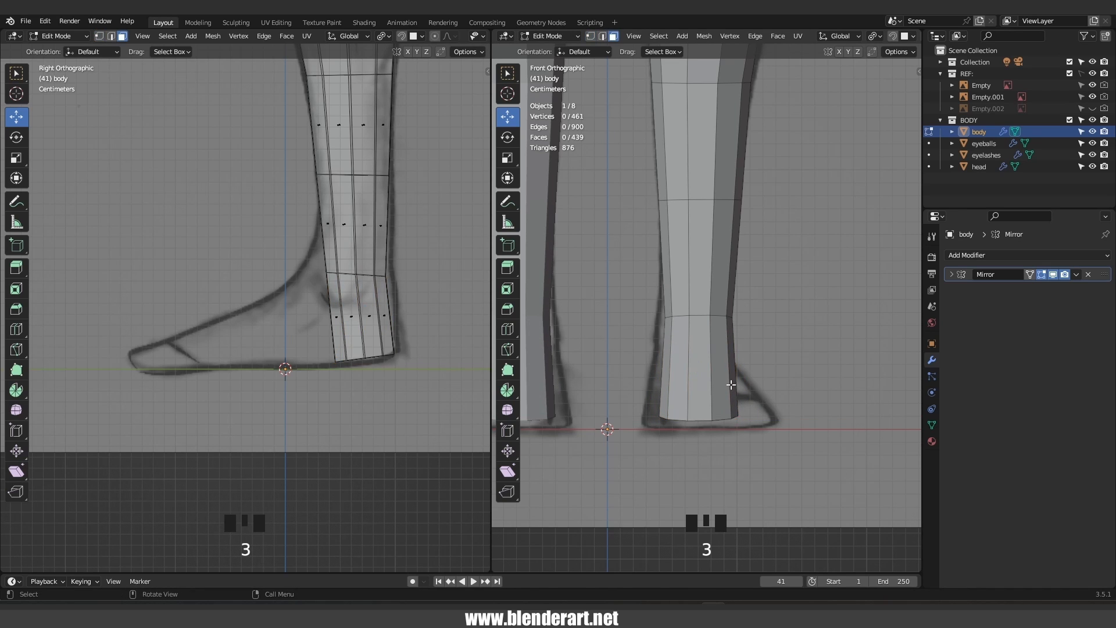
pyautogui.click(730, 384)
pyautogui.click(722, 385)
pyautogui.keyDown('shift'); pyautogui.click(699, 387); pyautogui.keyUp('shift')
pyautogui.keyDown('shift'); pyautogui.click(670, 390); pyautogui.keyUp('shift')
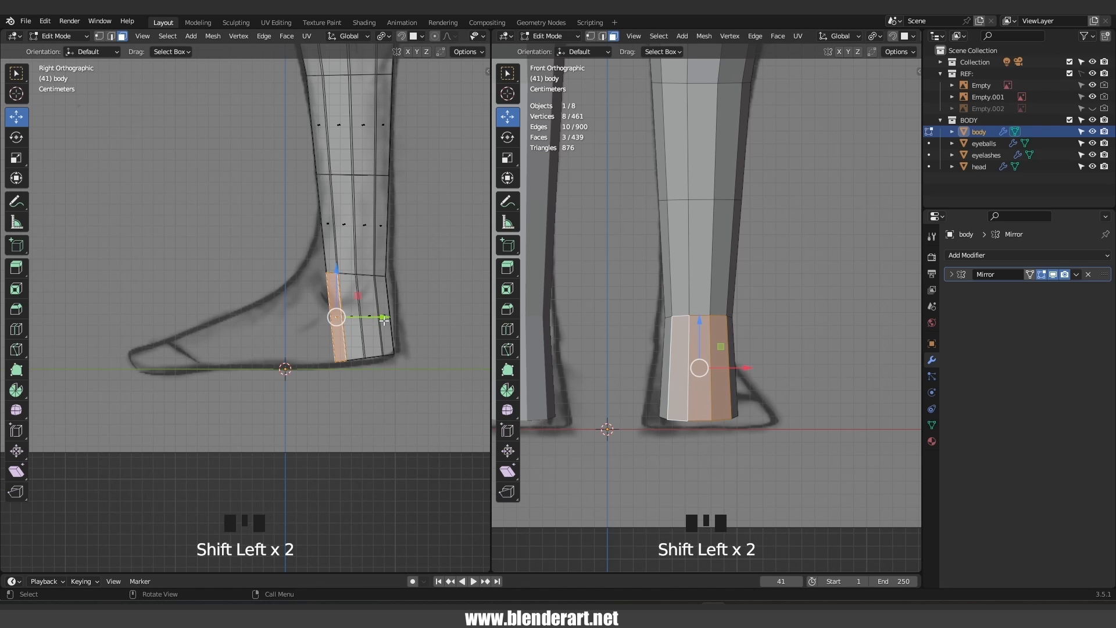
pyautogui.moveTo(384, 318); pyautogui.dragTo(372, 334)
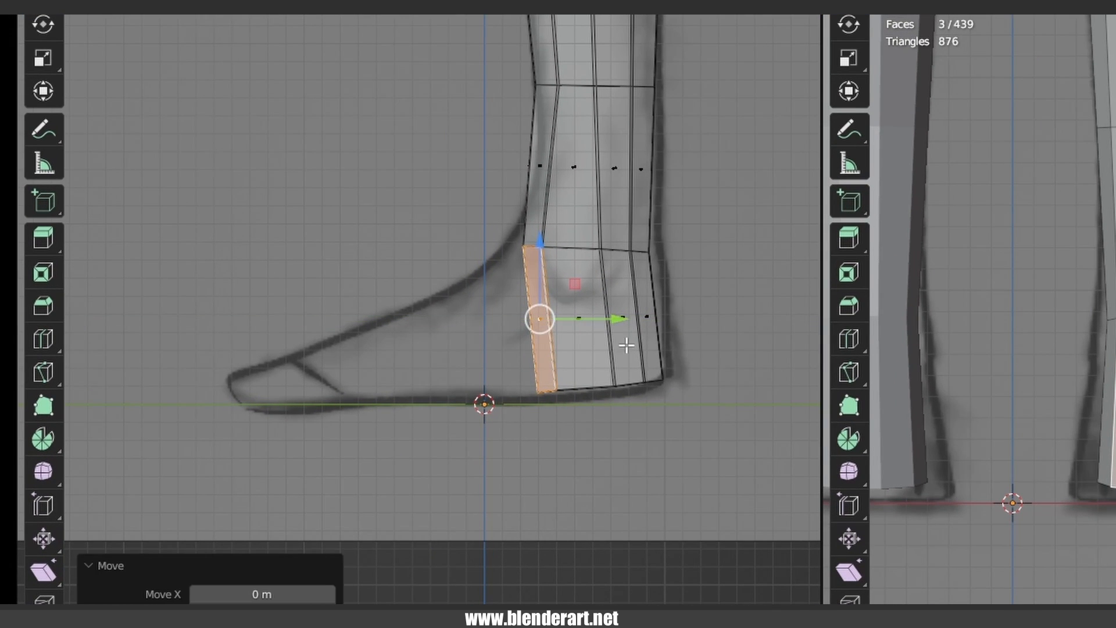
pyautogui.press('r')
pyautogui.click(634, 390)
pyautogui.press('g')
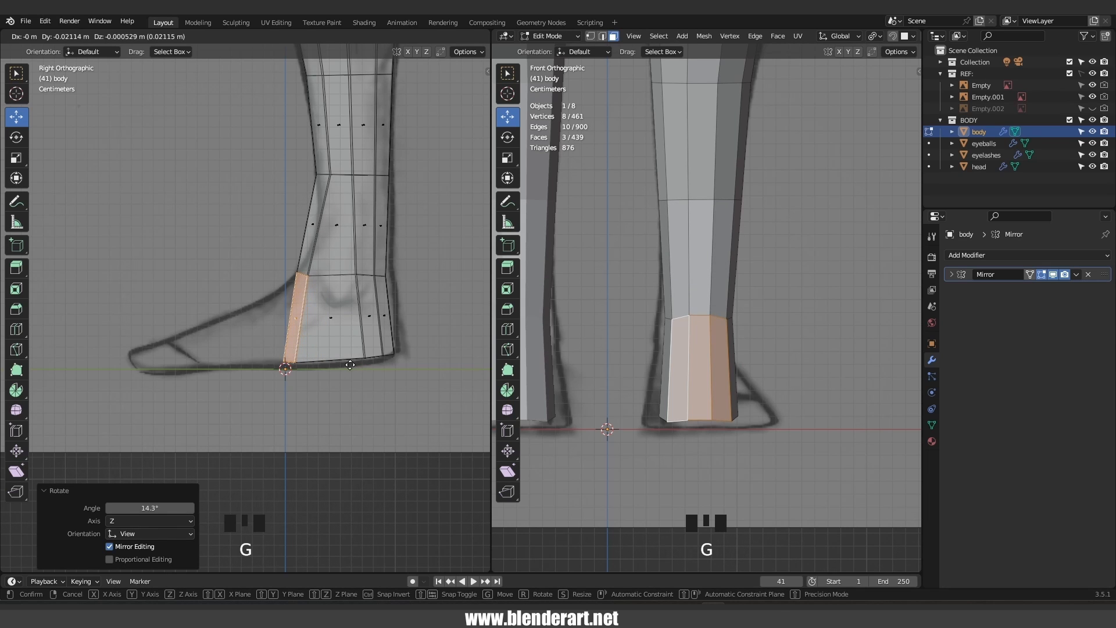
pyautogui.click(350, 365)
# Scale the three front ankle faces along X to about 1.46
pyautogui.press('s')
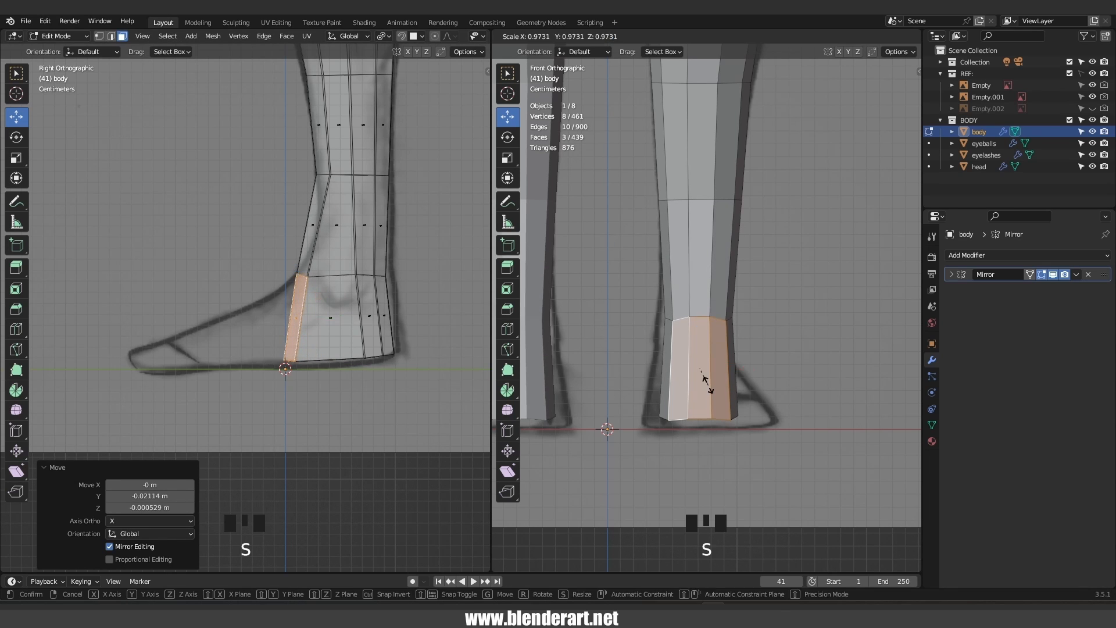
pyautogui.press('z')
pyautogui.press('x')
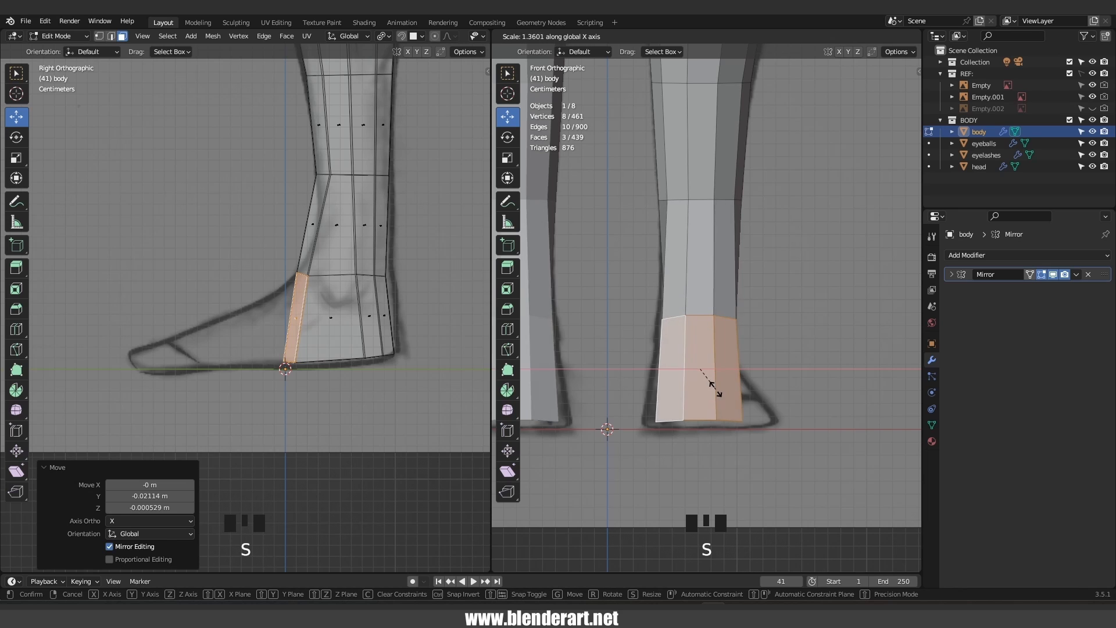
pyautogui.click(719, 390)
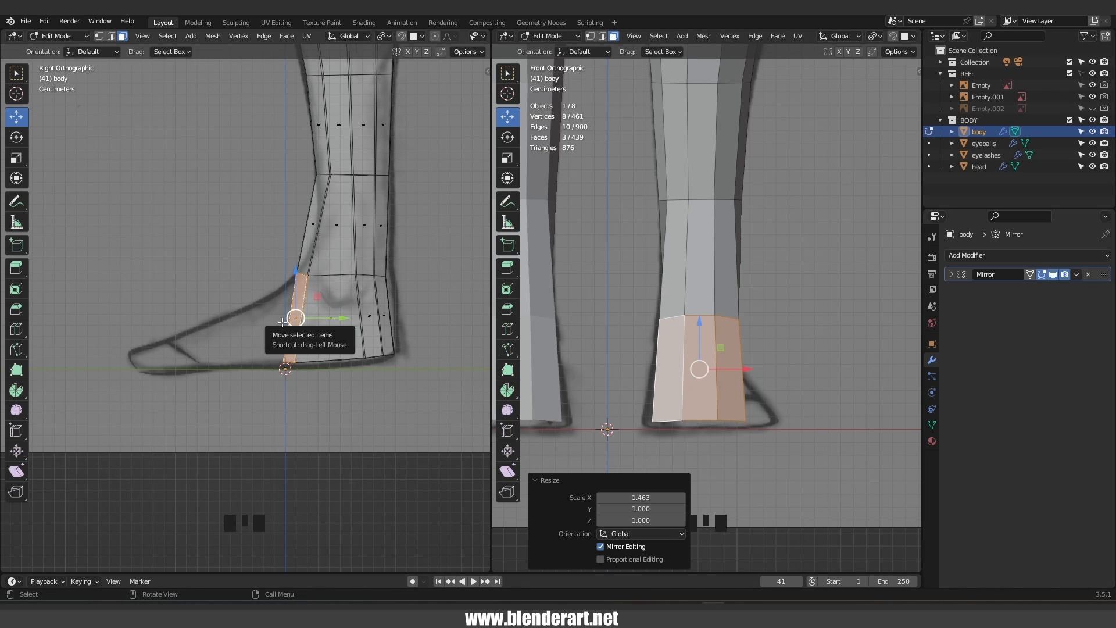
# Extrude the front faces about 0.123 m toward the toes, then move and tilt them to fit the toe tip
pyautogui.press('e')
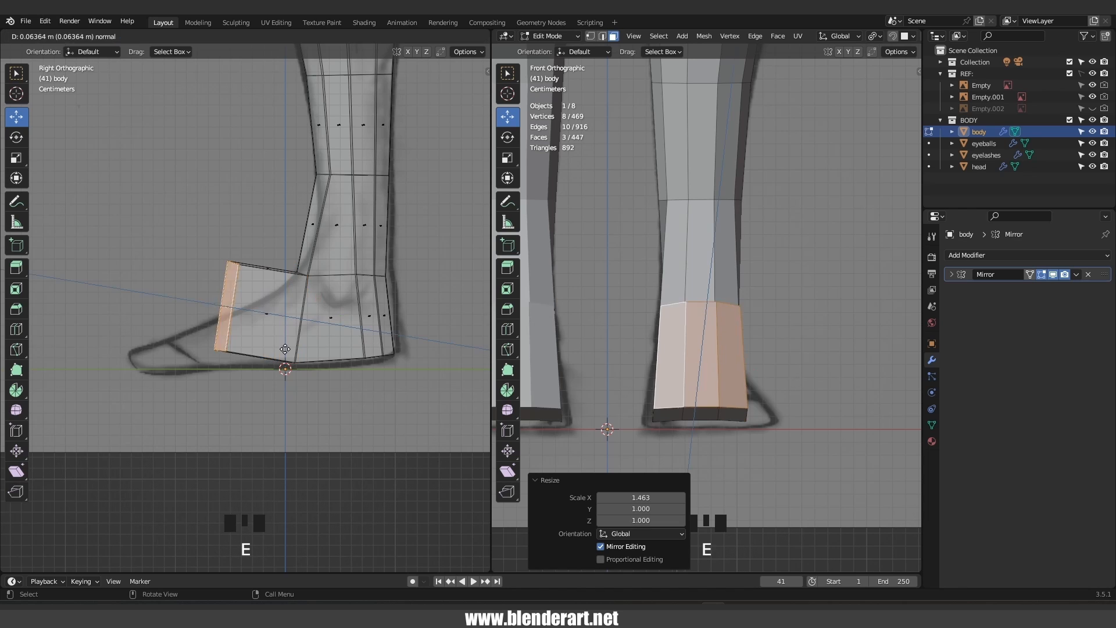
pyautogui.click(226, 358)
pyautogui.press('g')
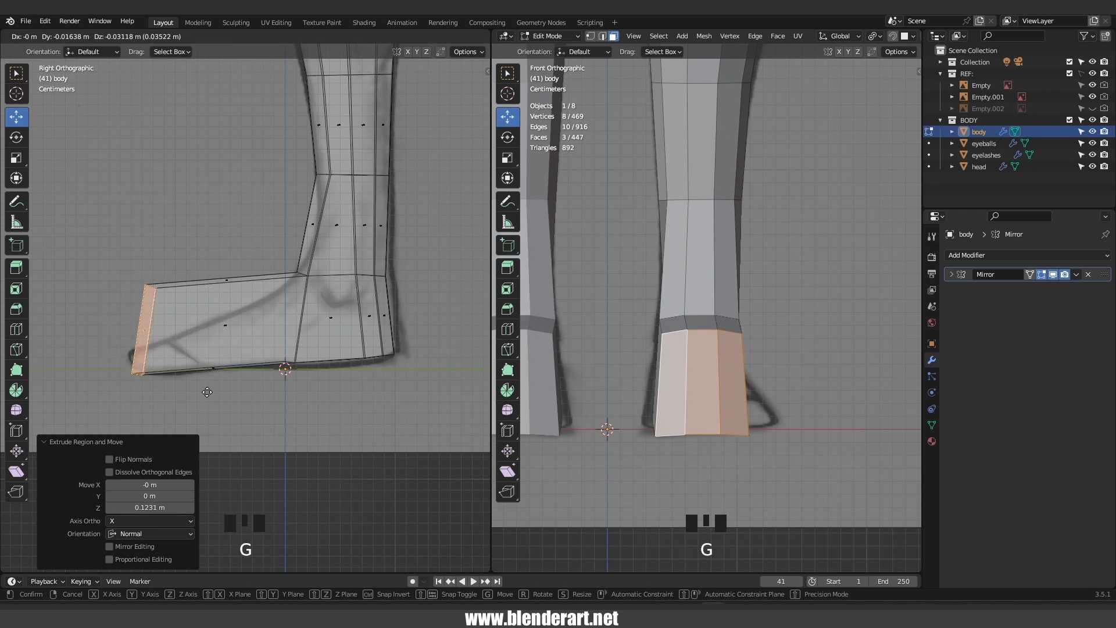
pyautogui.click(212, 391)
pyautogui.press('r')
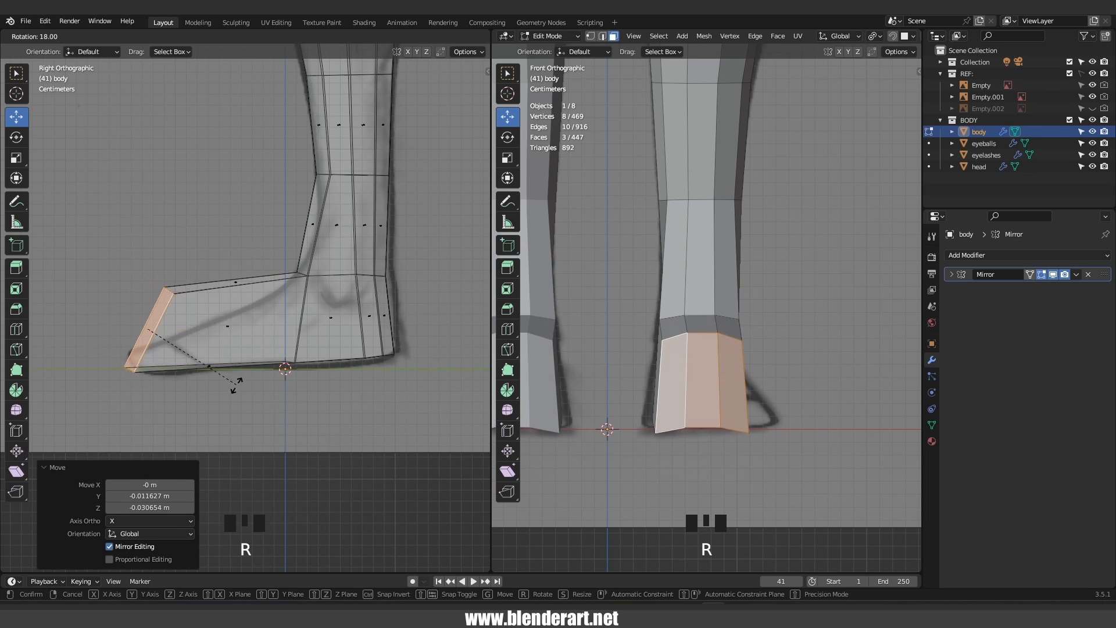
pyautogui.click(233, 379)
# Move the upper vertices of the toe end down onto the top line of the foot reference
pyautogui.press('1')
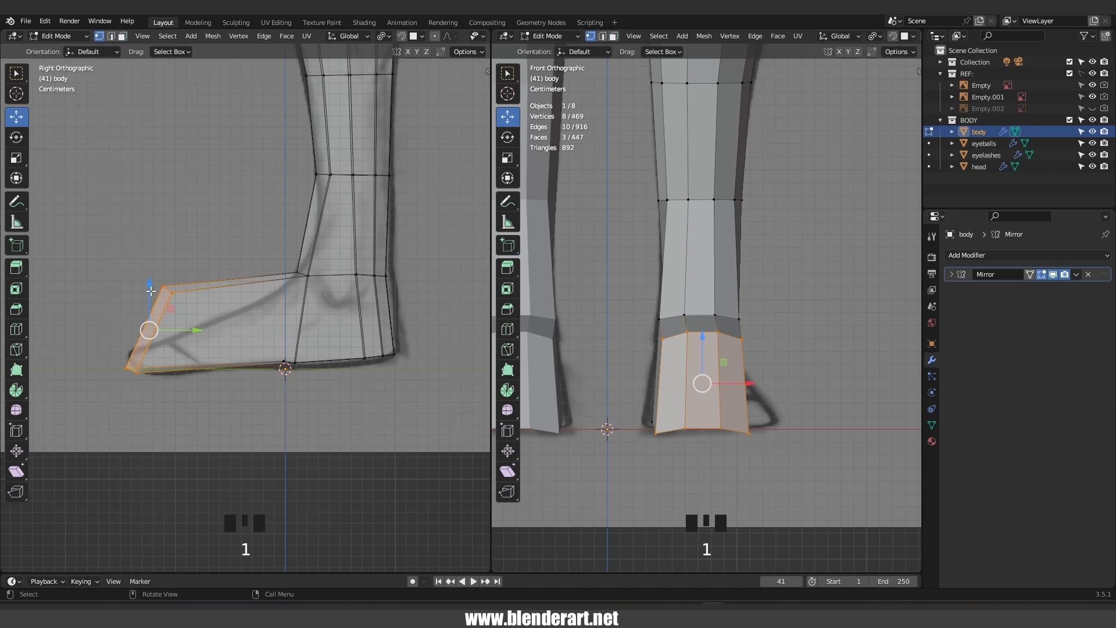
pyautogui.moveTo(187, 318); pyautogui.dragTo(187, 318)
pyautogui.press('g')
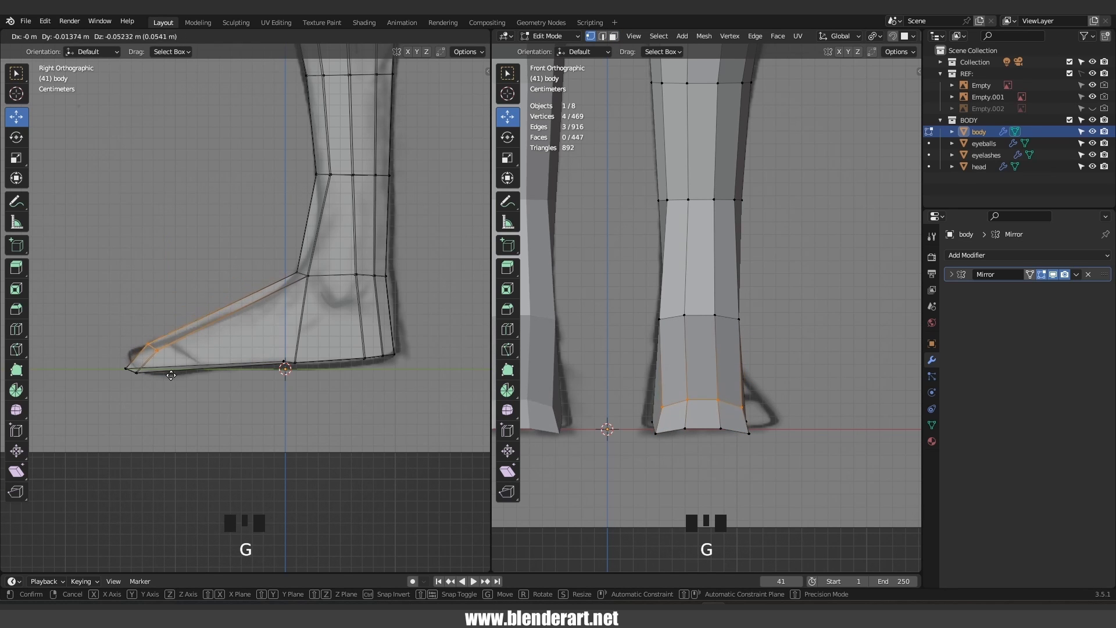
pyautogui.click(157, 380)
# Fill a face along the sole between the back heel edge and the opposite edge at the front of the opening
pyautogui.press('Tab')
pyautogui.moveTo(627, 325)
pyautogui.mouseDown(button='middle')
pyautogui.moveTo(607, 304)
pyautogui.moveTo(573, 306)
pyautogui.moveTo(644, 237)
pyautogui.moveTo(671, 306)
pyautogui.moveTo(732, 274)
pyautogui.moveTo(663, 290)
pyautogui.moveTo(634, 325)
pyautogui.mouseUp(button='middle')
pyautogui.press('Tab')
pyautogui.keyDown('alt'); pyautogui.click(699, 283); pyautogui.keyUp('alt')
pyautogui.keyDown('alt'); pyautogui.click(653, 263); pyautogui.keyUp('alt')
pyautogui.scroll(2, 613, 333)
pyautogui.press('KP_Decimal')
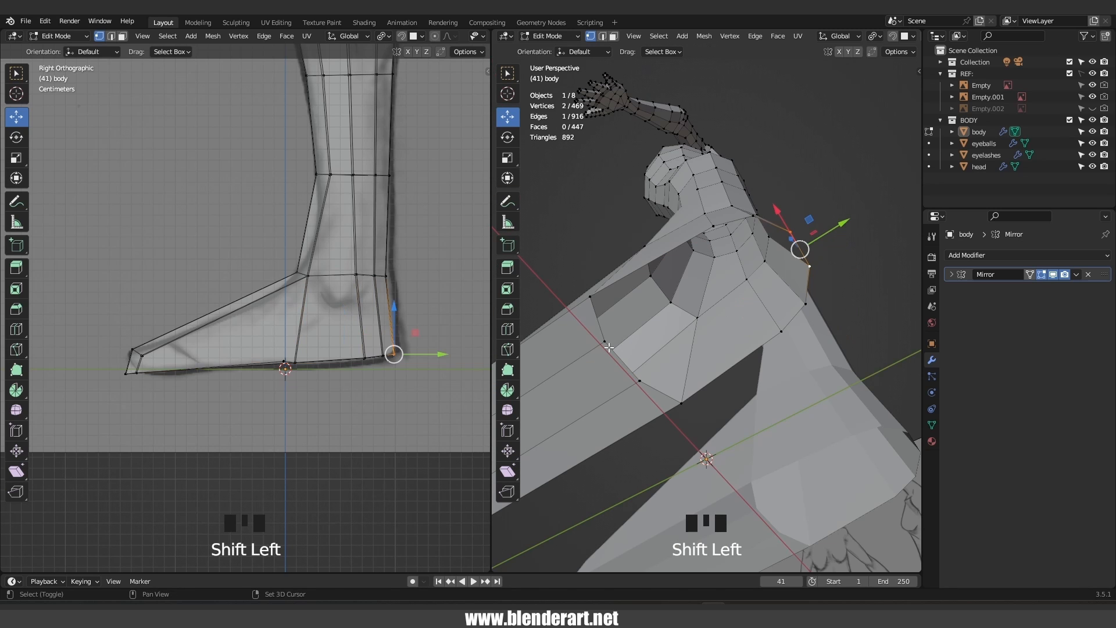
pyautogui.keyDown('shift'); pyautogui.click(609, 346); pyautogui.keyUp('shift')
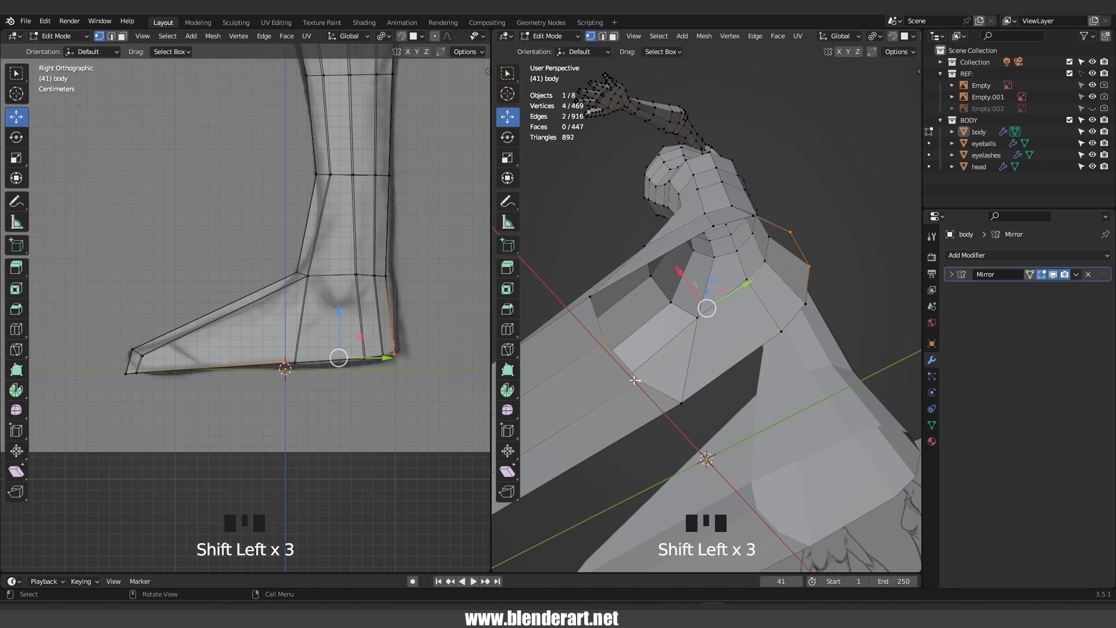
pyautogui.press('f')
pyautogui.moveTo(634, 380); pyautogui.dragTo(620, 352, button='middle')
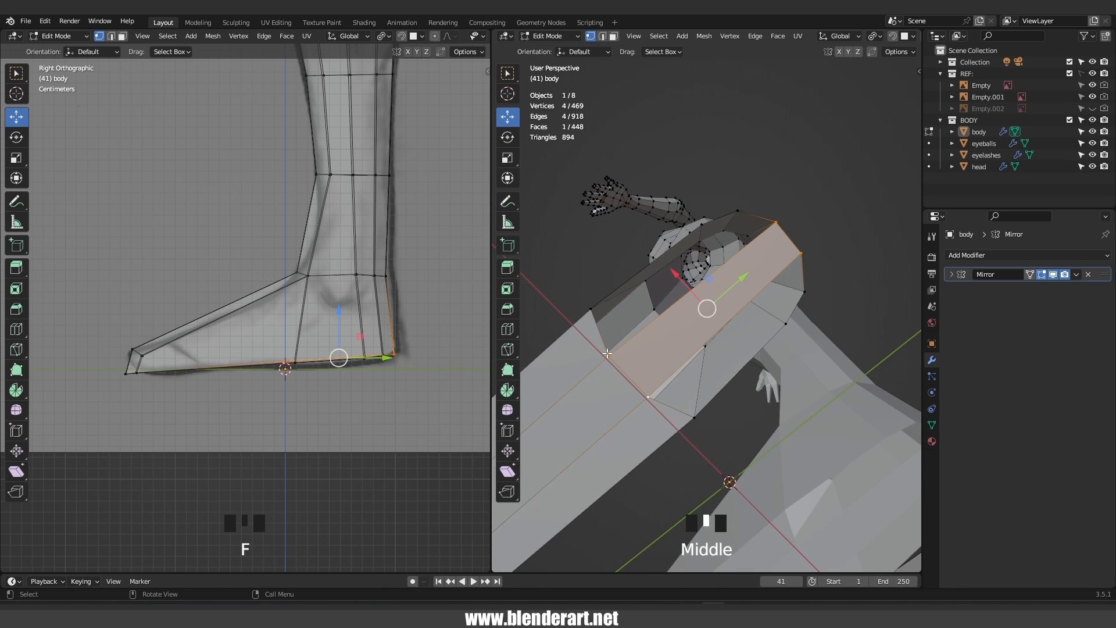
# Add a loop cut across the new sole face and slide it toward the heel
pyautogui.click(607, 353)
pyautogui.moveTo(706, 263); pyautogui.dragTo(748, 313, button='middle')
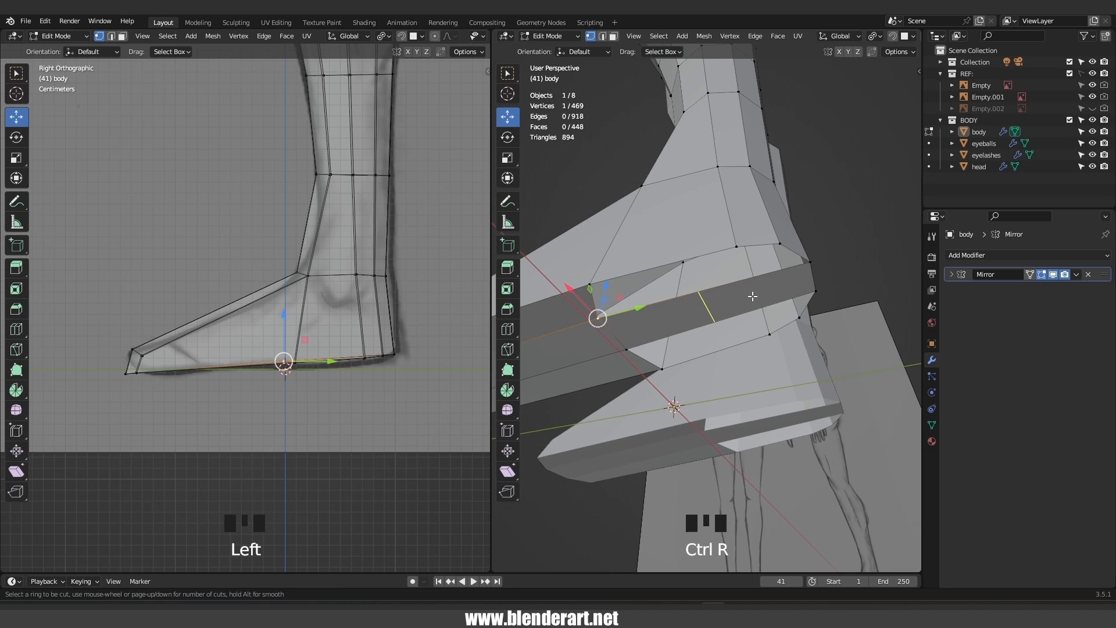
pyautogui.click(752, 296)
pyautogui.click(803, 286)
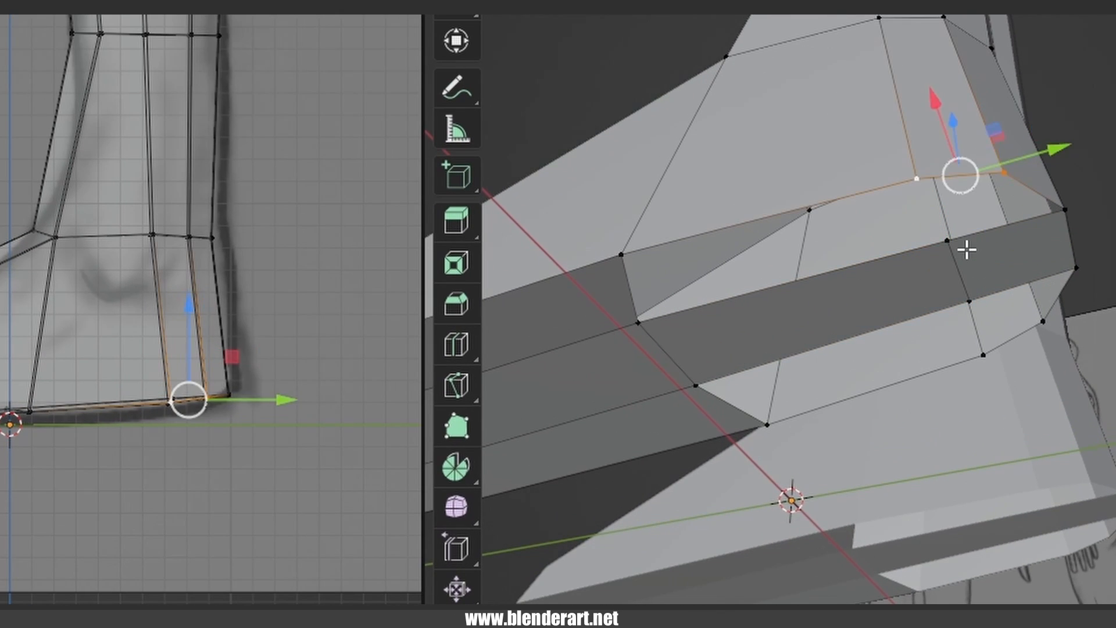
# Fill the two heel corner faces on either side of the central sole strip
pyautogui.keyDown('shift'); pyautogui.click(965, 249); pyautogui.keyUp('shift')
pyautogui.keyDown('shift'); pyautogui.click(1060, 217); pyautogui.keyUp('shift')
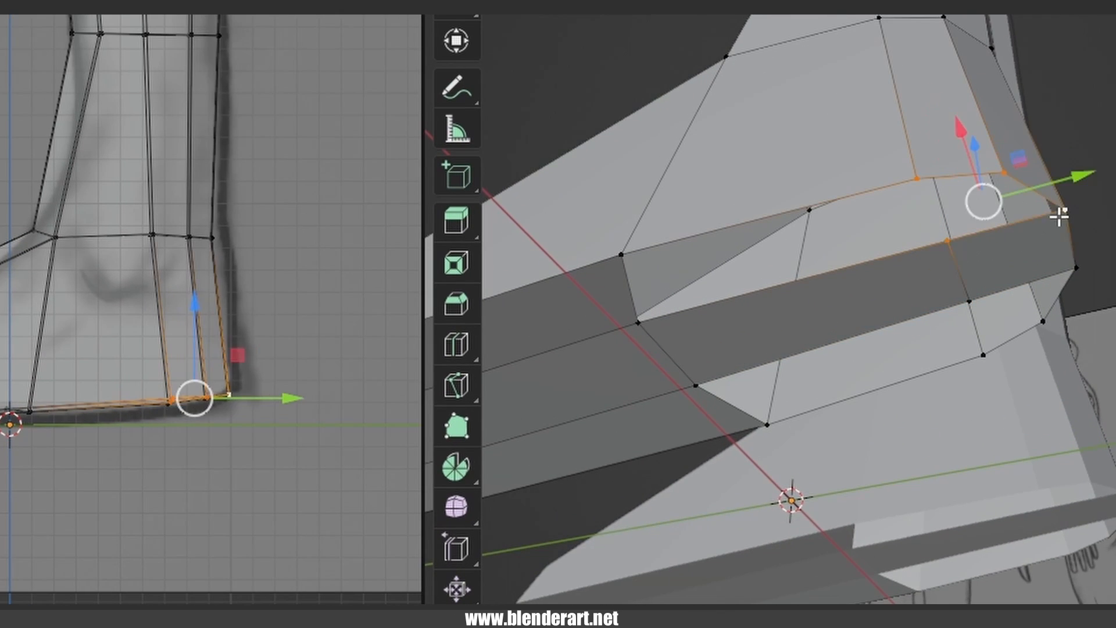
pyautogui.press('f')
pyautogui.moveTo(1062, 256); pyautogui.dragTo(1018, 270, button='middle')
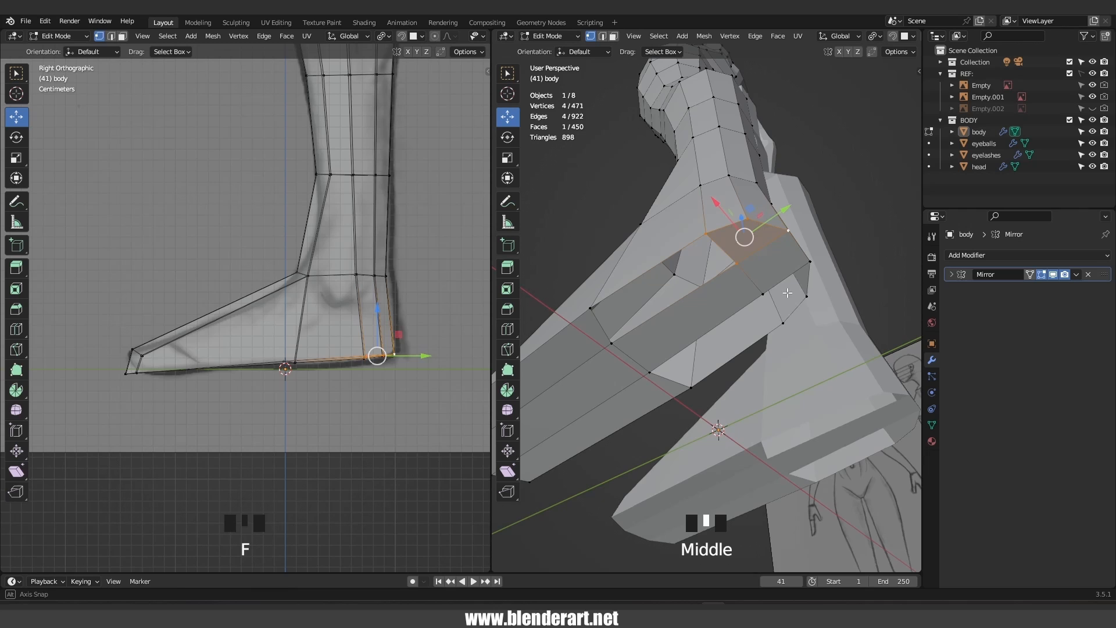
pyautogui.click(763, 294)
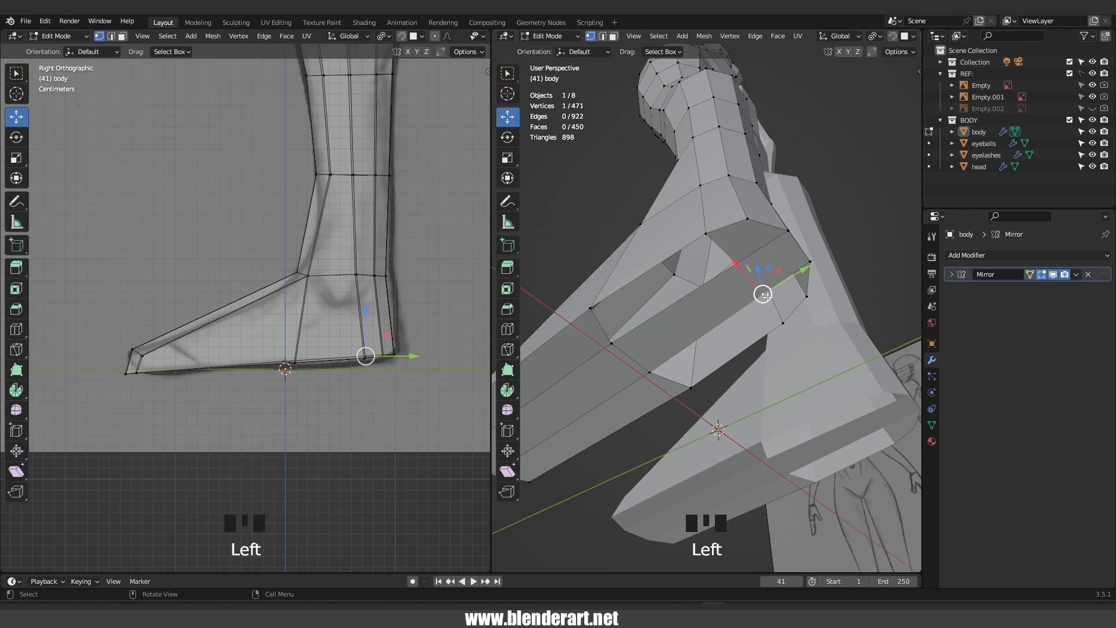
pyautogui.keyDown('shift'); pyautogui.click(783, 322); pyautogui.keyUp('shift')
pyautogui.keyDown('shift'); pyautogui.click(807, 289); pyautogui.keyUp('shift')
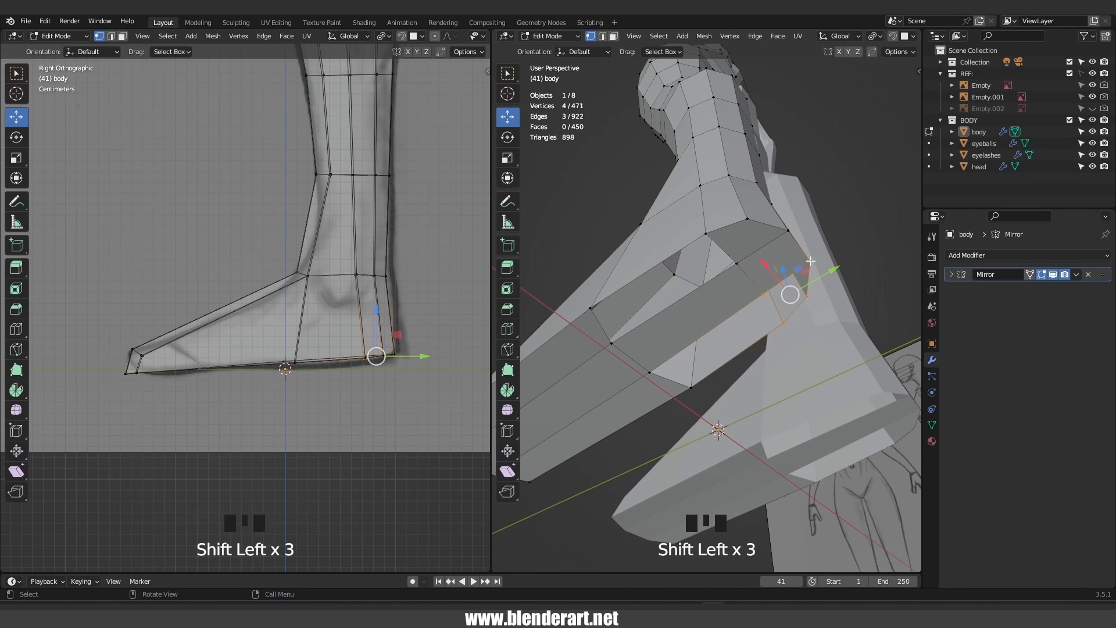
pyautogui.press('f')
# Fill the two remaining side gaps of the sole, starting from the edges beside the heel corner faces
pyautogui.click(736, 266)
pyautogui.keyDown('shift'); pyautogui.click(707, 235); pyautogui.keyUp('shift')
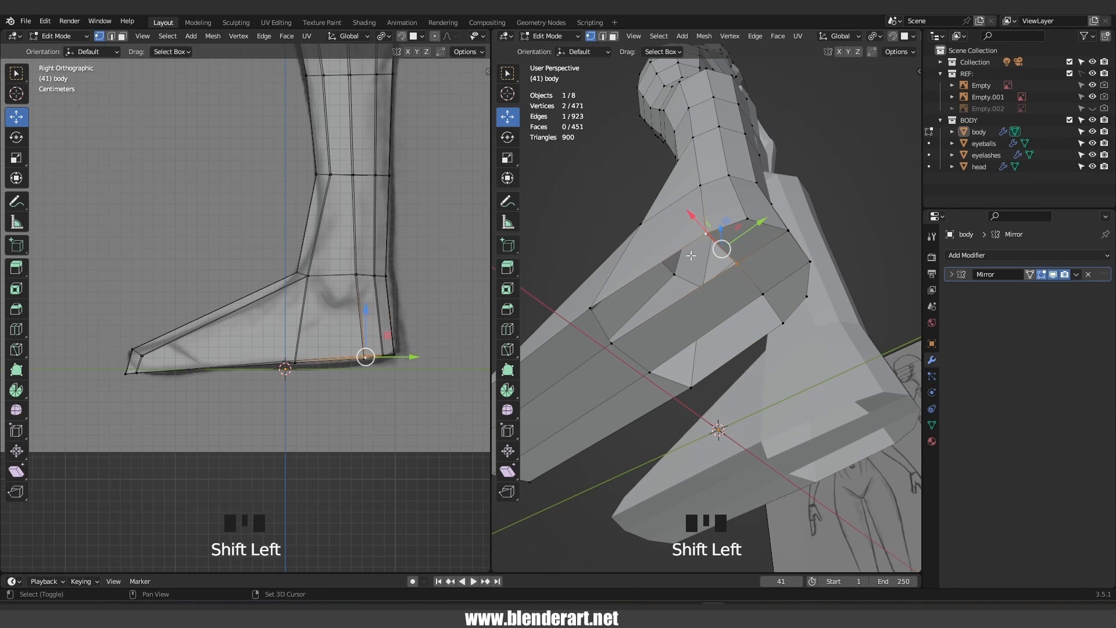
pyautogui.press('f')
pyautogui.click(762, 294)
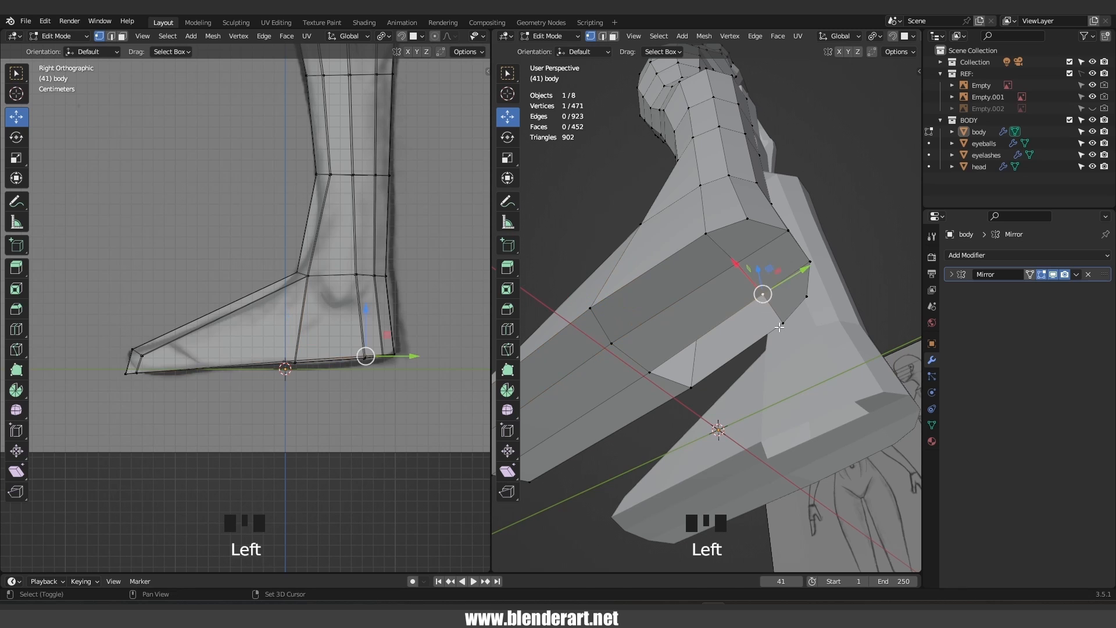
pyautogui.keyDown('shift'); pyautogui.click(781, 324); pyautogui.keyUp('shift')
pyautogui.press('f')
# Add a loop cut around the lower leg just above the ankle, slid toward the foot with a factor of about -0.36
pyautogui.moveTo(725, 332); pyautogui.dragTo(779, 410, button='middle')
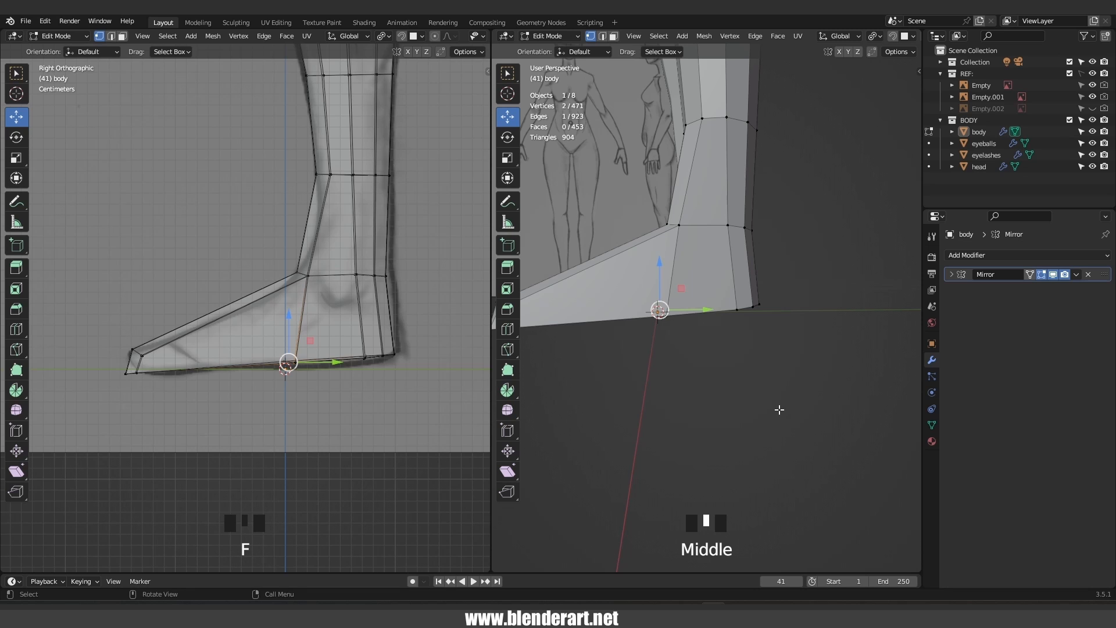
pyautogui.press('KP_3')
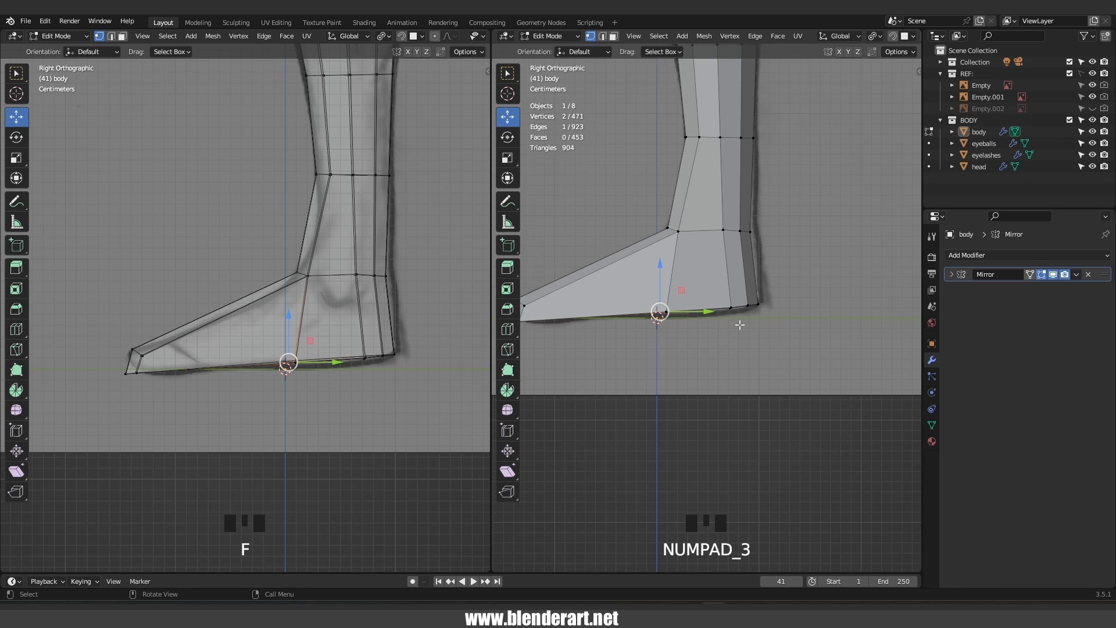
pyautogui.scroll(-7, 739, 325)
pyautogui.scroll(7, 712, 284)
pyautogui.hotkey('ctrl', 'r')
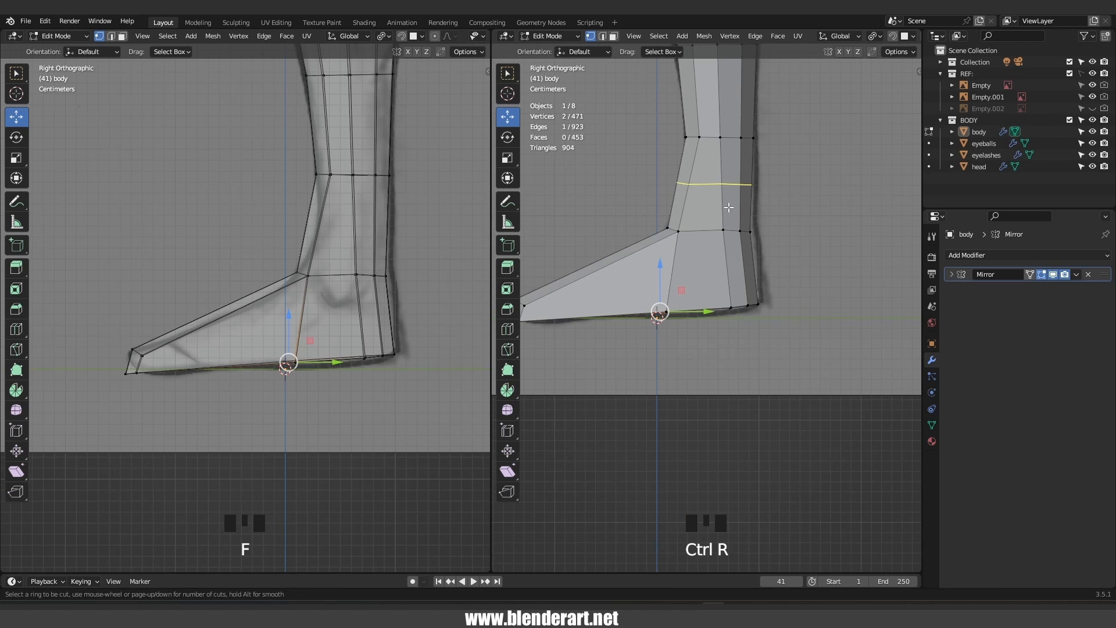
pyautogui.click(730, 208)
pyautogui.click(727, 209)
# Scale the new ankle loop to about 0.84 and move it about 0.0034 m along Y
pyautogui.press('s')
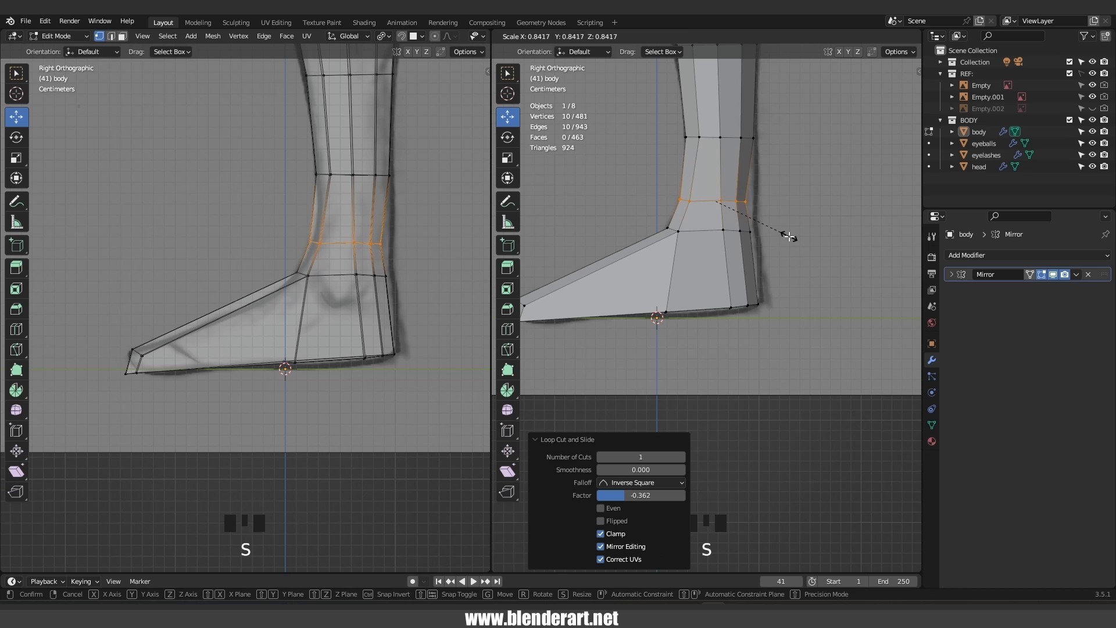
pyautogui.click(789, 235)
pyautogui.moveTo(766, 201); pyautogui.dragTo(756, 205)
# Select the vertices at the toe end of the foot and scale them along X to about 1.35
pyautogui.press('KP_1')
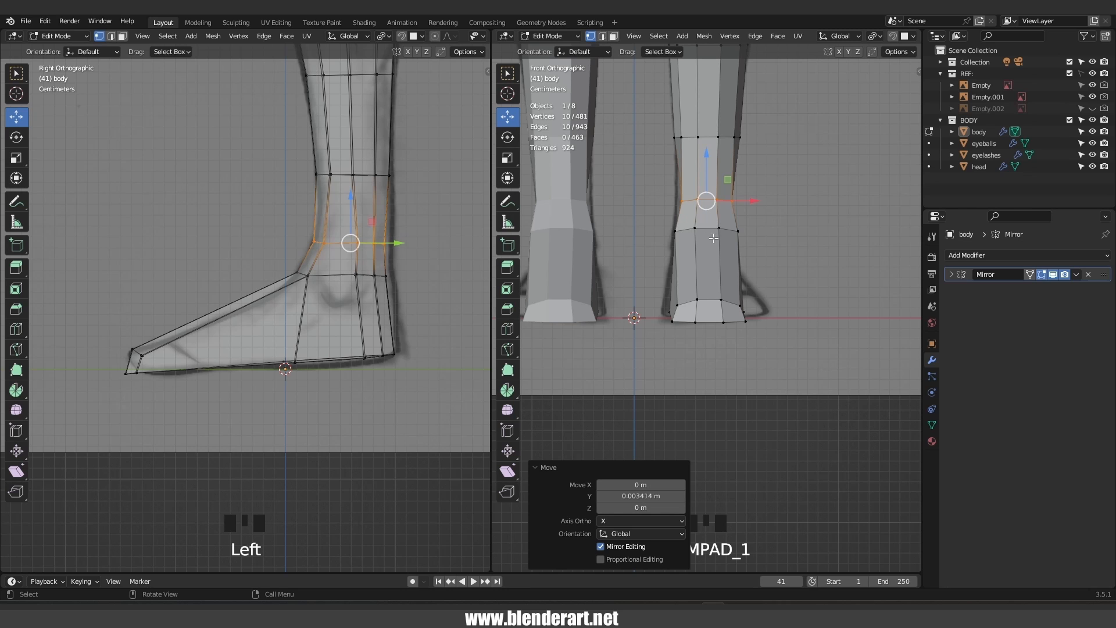
pyautogui.moveTo(703, 322); pyautogui.dragTo(705, 323)
pyautogui.press('s')
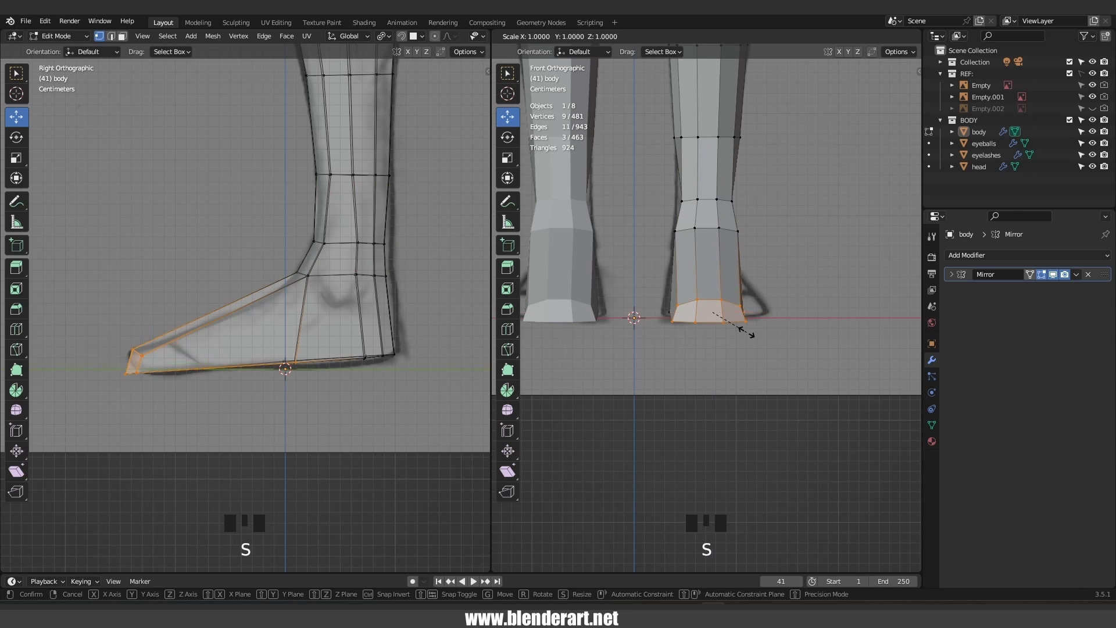
pyautogui.press('x')
pyautogui.click(762, 335)
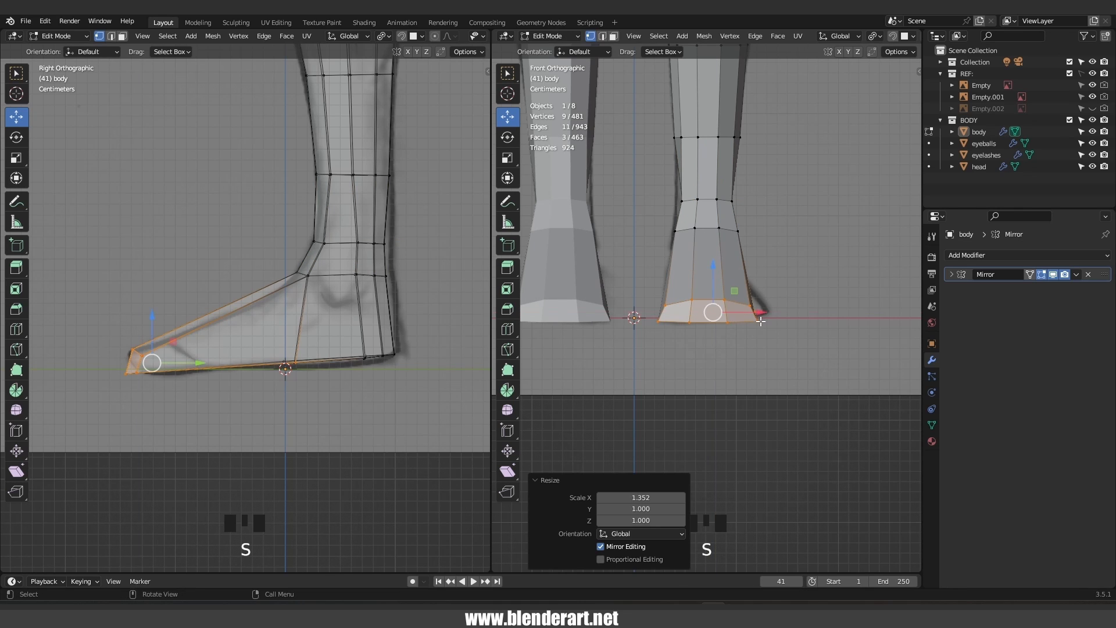
pyautogui.moveTo(761, 335); pyautogui.dragTo(761, 400, button='middle')
pyautogui.press('s')
pyautogui.press('y')
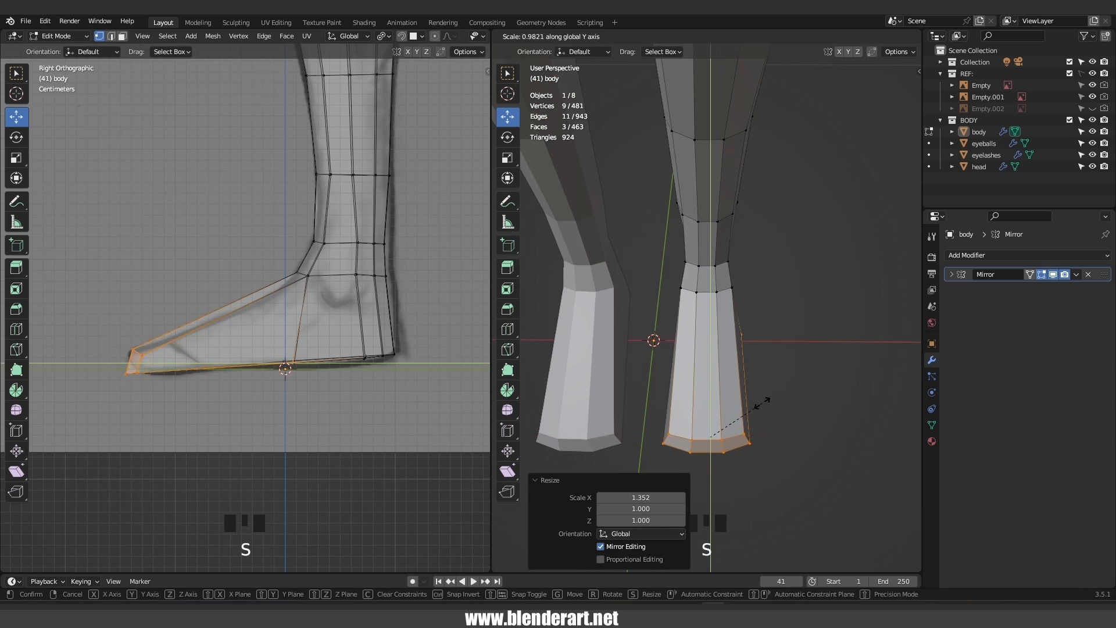
pyautogui.rightClick(757, 407)
# Scale the selected toe-end vertices along X to about 0.89
pyautogui.press('s')
pyautogui.press('x')
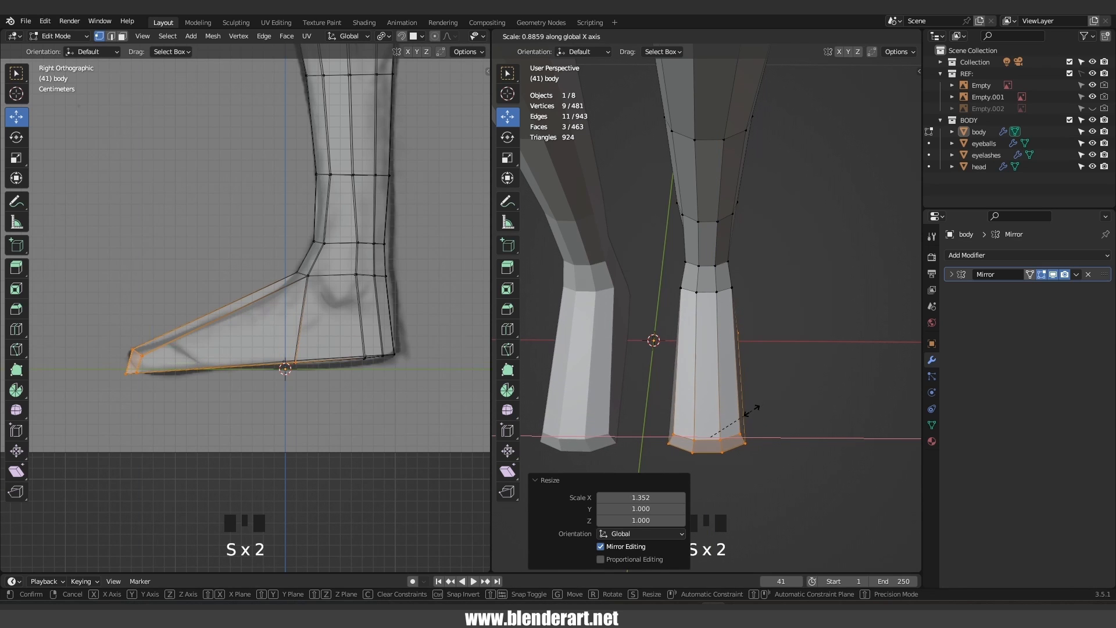
pyautogui.click(754, 408)
# Add a loop cut across the middle of the foot and scale it along X to about 1.43
pyautogui.click(724, 376)
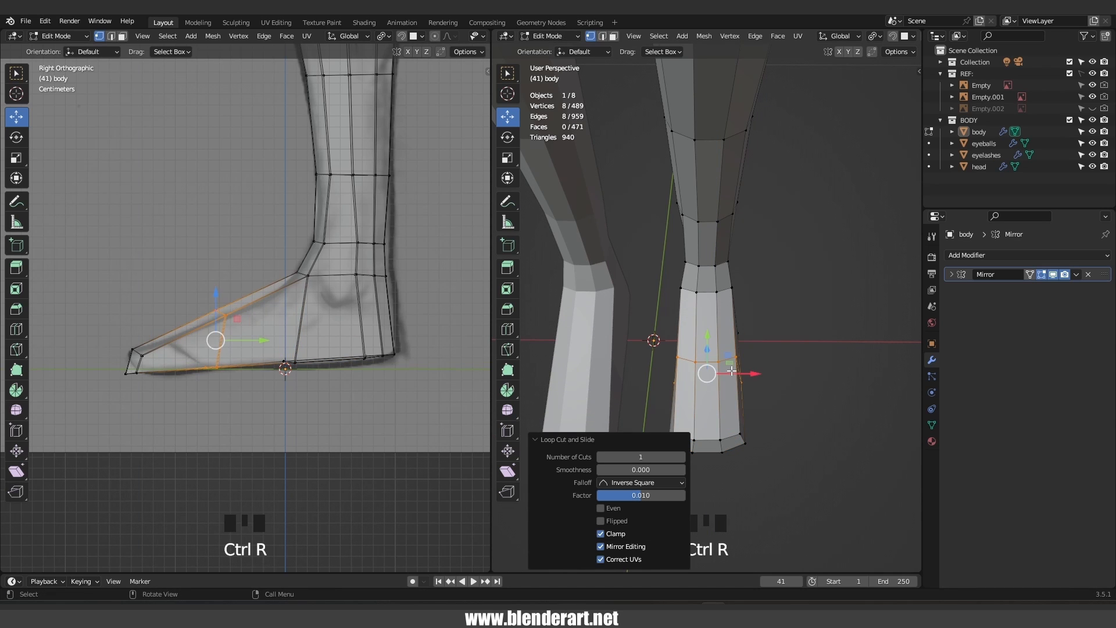
pyautogui.press('s')
pyautogui.press('x')
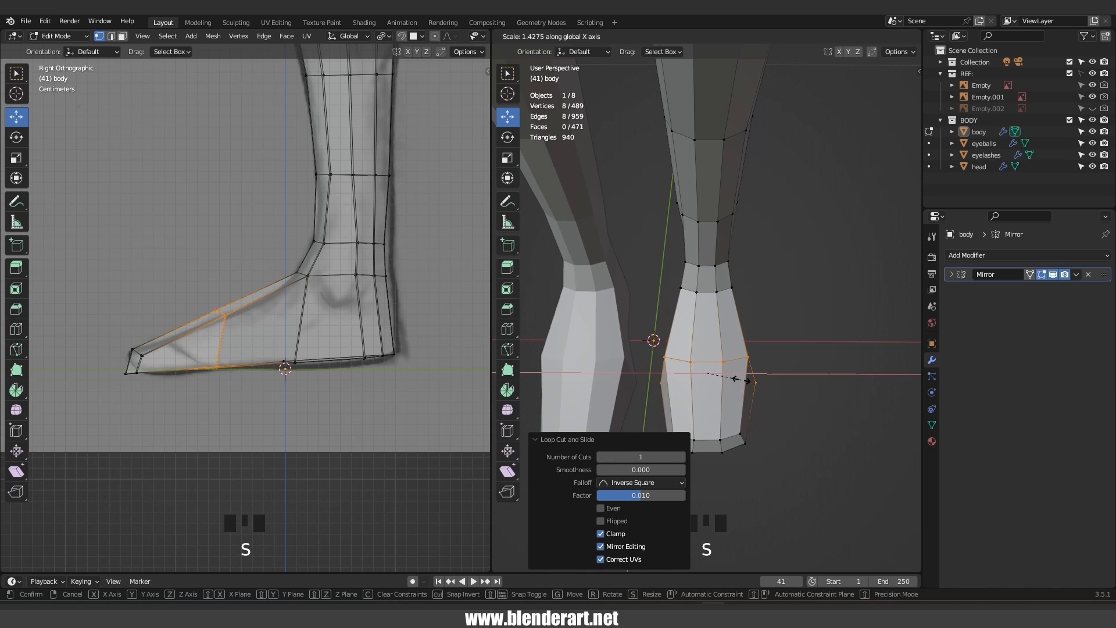
pyautogui.click(741, 380)
# Slide the new foot loop toward the toes with a factor of about -0.37
pyautogui.moveTo(742, 379); pyautogui.dragTo(628, 364, button='middle')
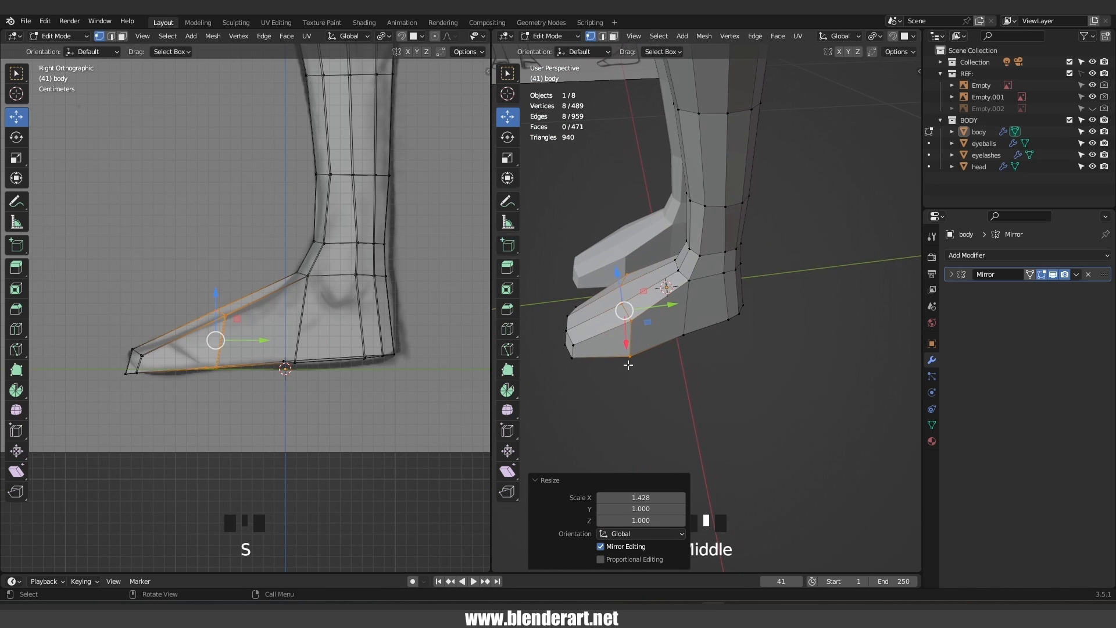
pyautogui.press('g')
pyautogui.press('g')
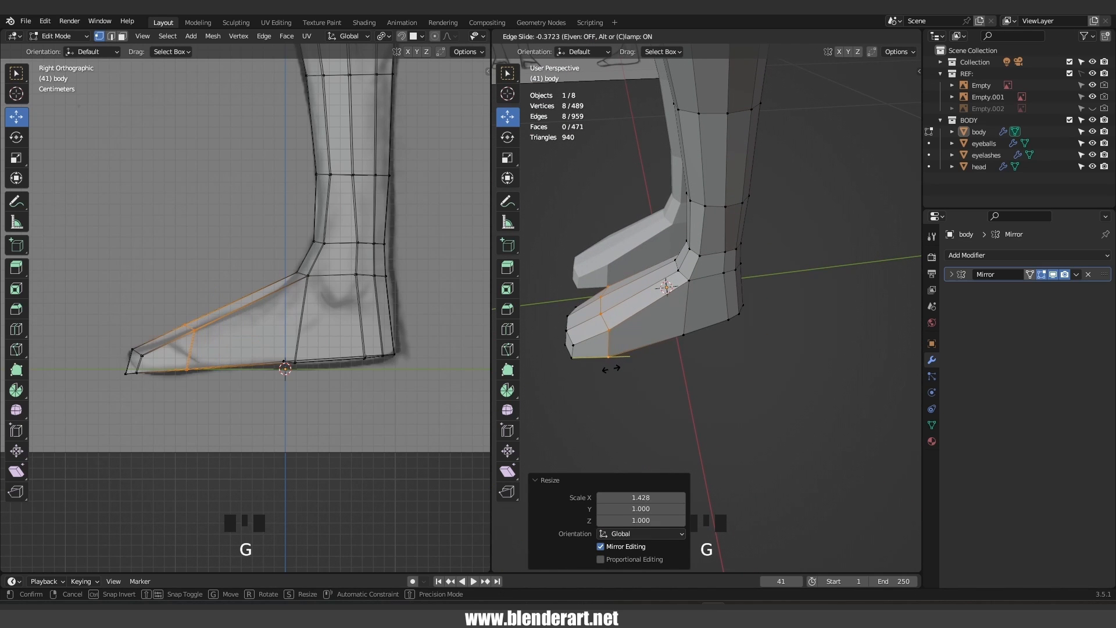
pyautogui.click(610, 368)
# In the front view, move the outer-side vertices of the forefoot loop to match the reference outline, the upper one about 0.0074 m along X
pyautogui.press('KP_1')
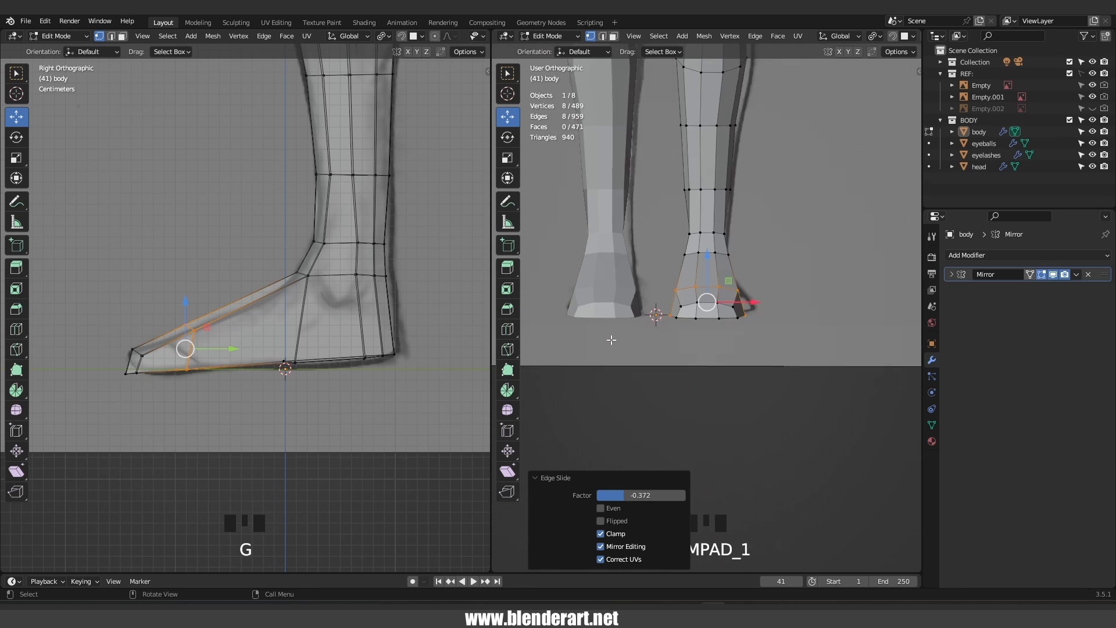
pyautogui.click(745, 292)
pyautogui.press('g')
pyautogui.click(743, 295)
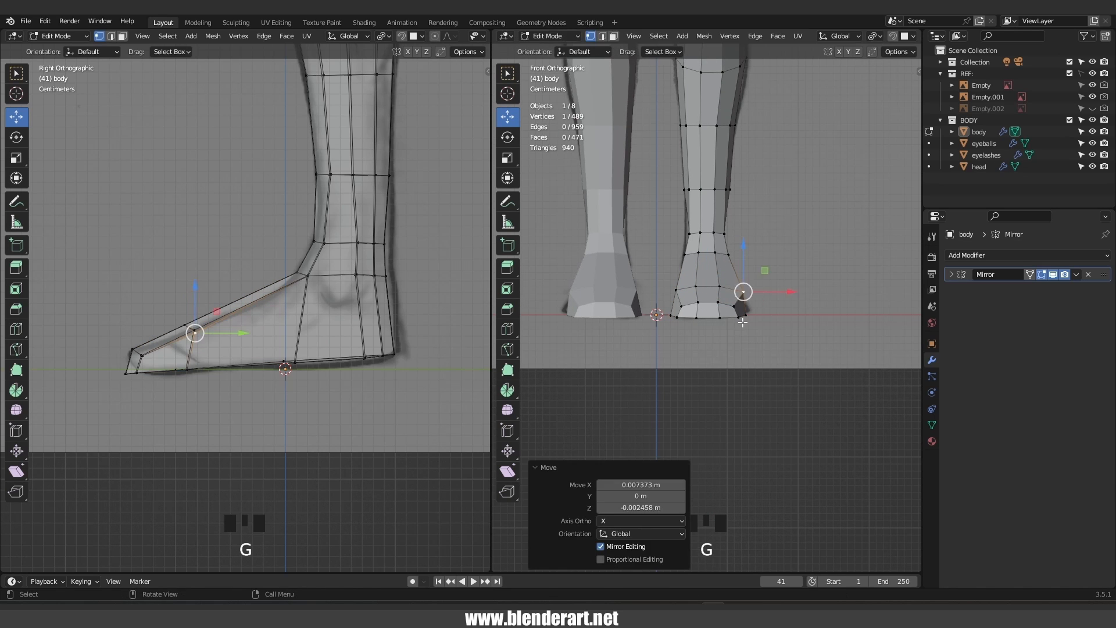
pyautogui.press('g')
pyautogui.click(745, 322)
# Move the inner-side vertices of the forefoot loop to the reference outline, the lower one about 0.011 m along X and 0.004 m along Z
pyautogui.press('g')
pyautogui.click(686, 282)
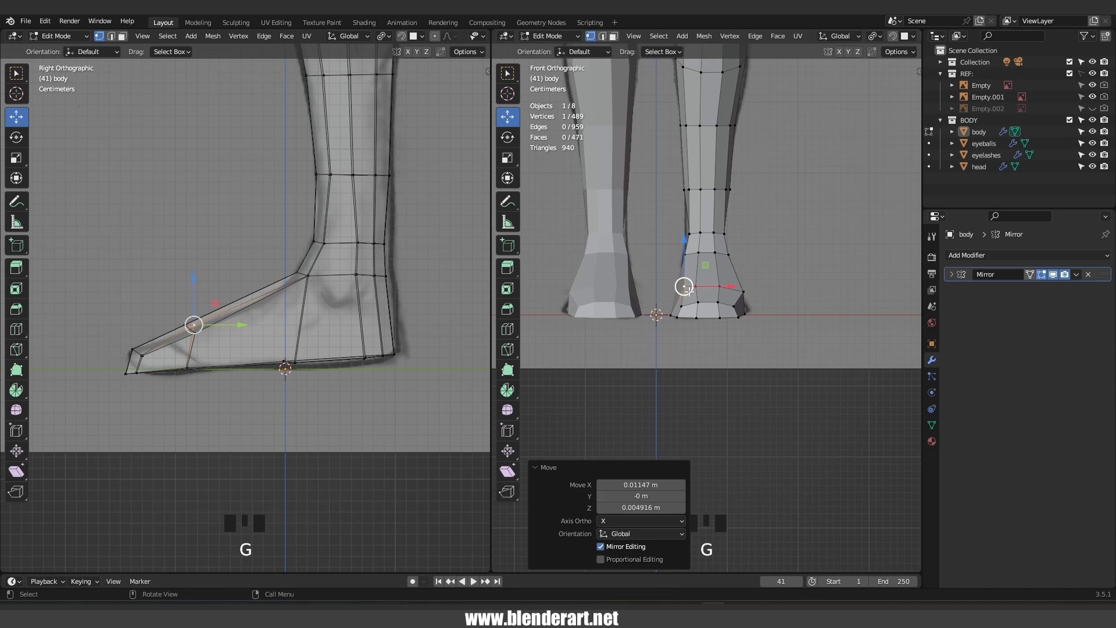
pyautogui.press('g')
pyautogui.click(678, 312)
# Add a loop cut across the midfoot between the ankle and forefoot loops, and pull its lower inner vertex inward for the arch
pyautogui.moveTo(678, 312); pyautogui.dragTo(725, 343, button='middle')
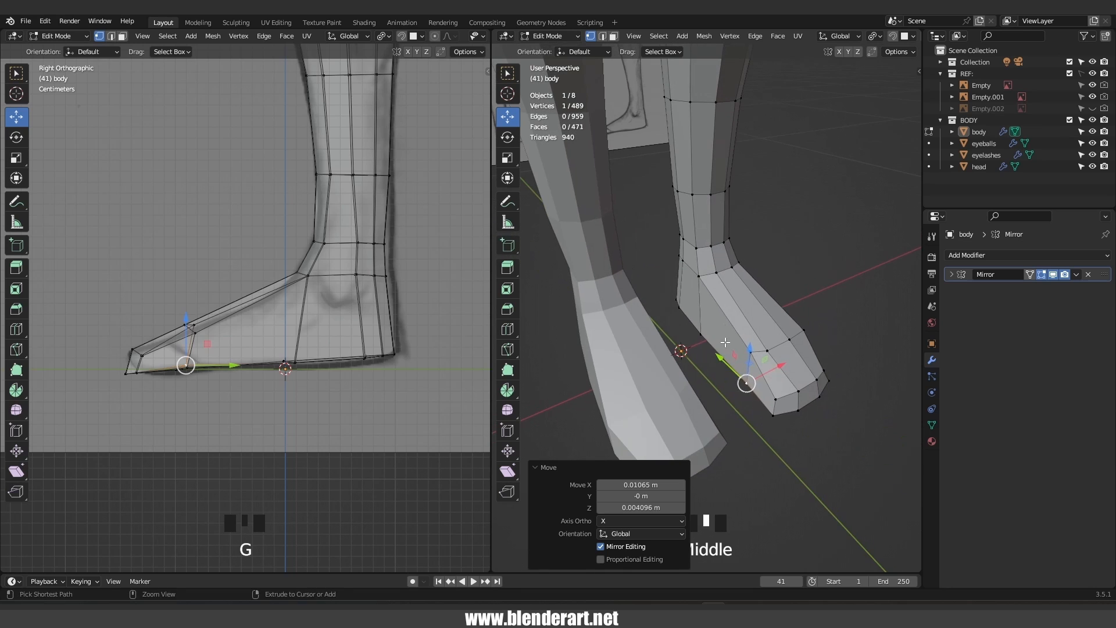
pyautogui.click(728, 317)
pyautogui.click(724, 347)
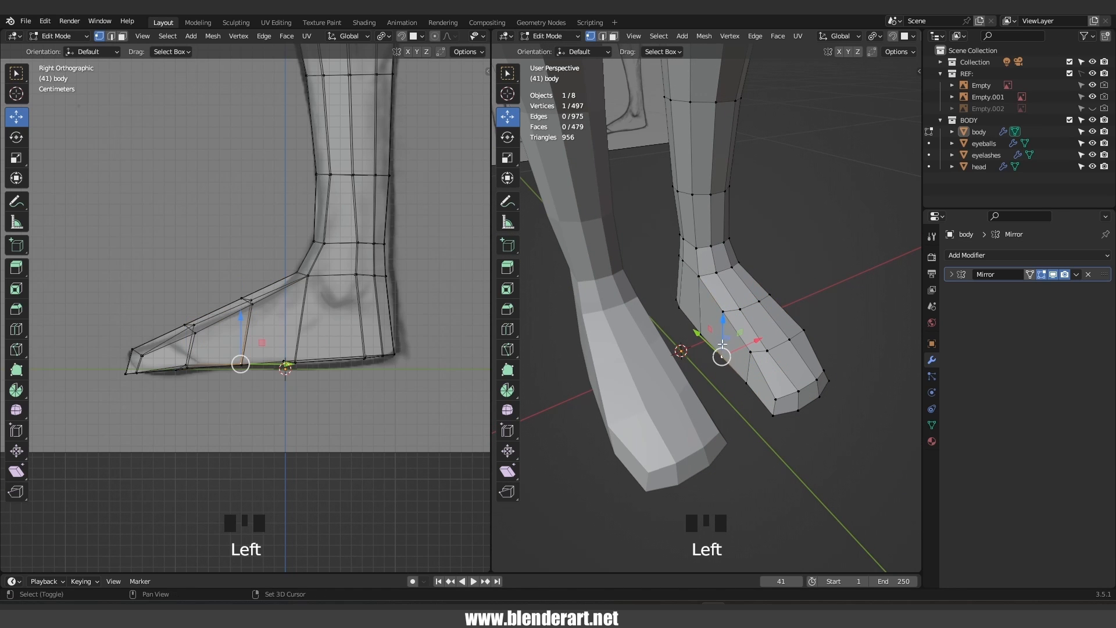
pyautogui.click(732, 350)
# Reposition the upper vertices of the midfoot loop one by one to narrow and round the instep
pyautogui.click(743, 314)
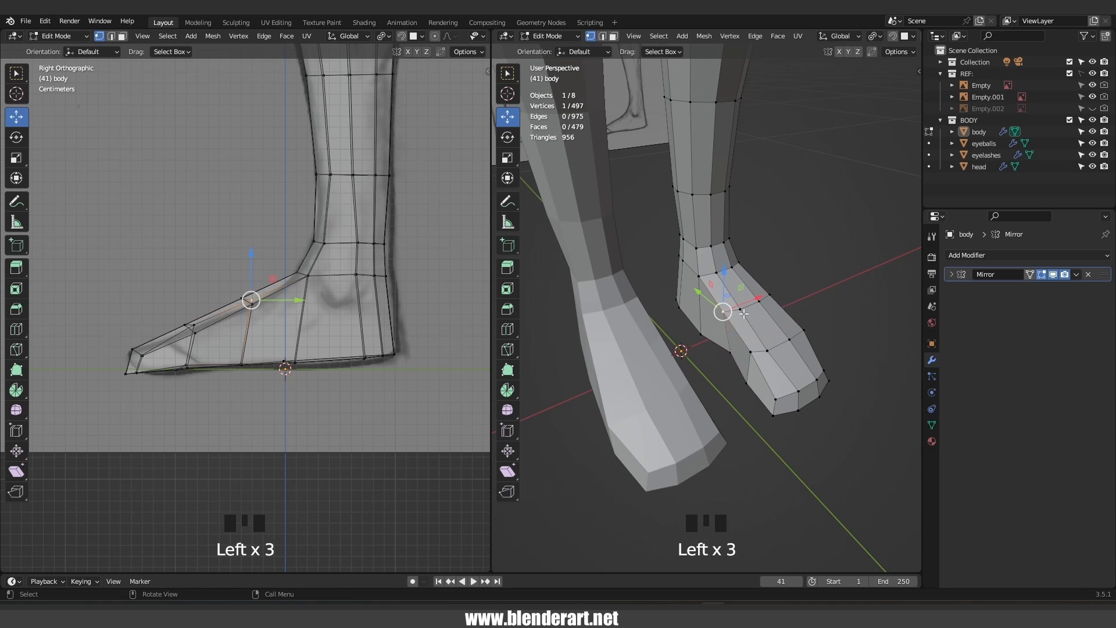
pyautogui.scroll(2, 742, 315)
pyautogui.press('g')
pyautogui.click(760, 313)
pyautogui.moveTo(762, 311); pyautogui.dragTo(709, 309, button='middle')
pyautogui.press('g')
pyautogui.click(733, 290)
pyautogui.click(699, 287)
pyautogui.click(702, 286)
pyautogui.click(687, 276)
pyautogui.press('g')
pyautogui.click(687, 279)
# Shape the inner arch by moving the midfoot loop's lower inner vertex, raising it about 0.009 m along Z
pyautogui.click(707, 329)
pyautogui.press('g')
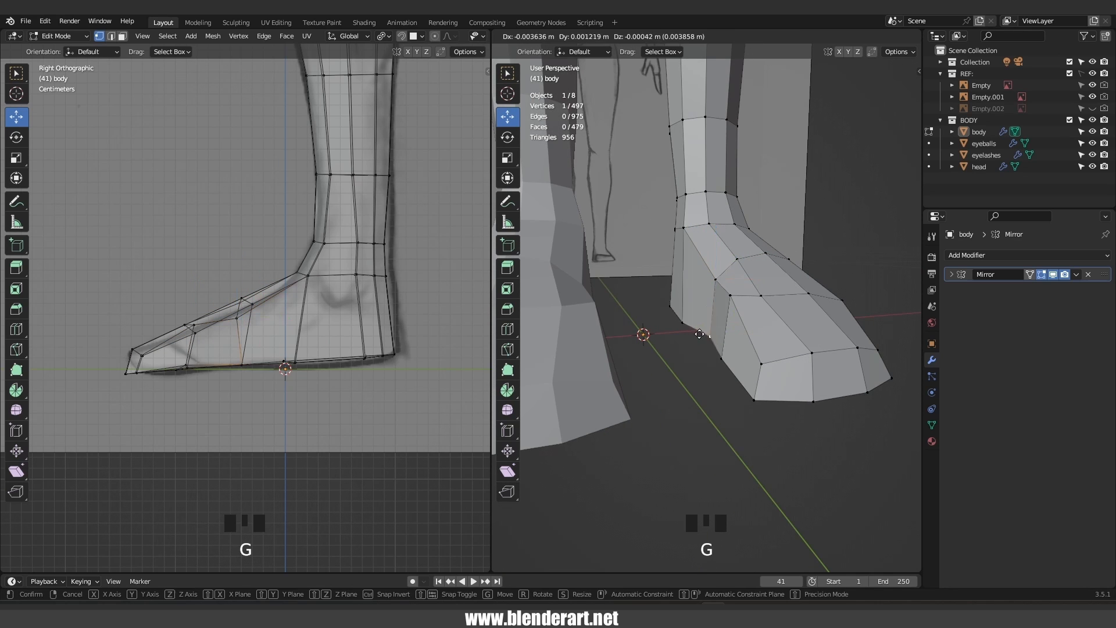
pyautogui.click(698, 333)
pyautogui.press('g')
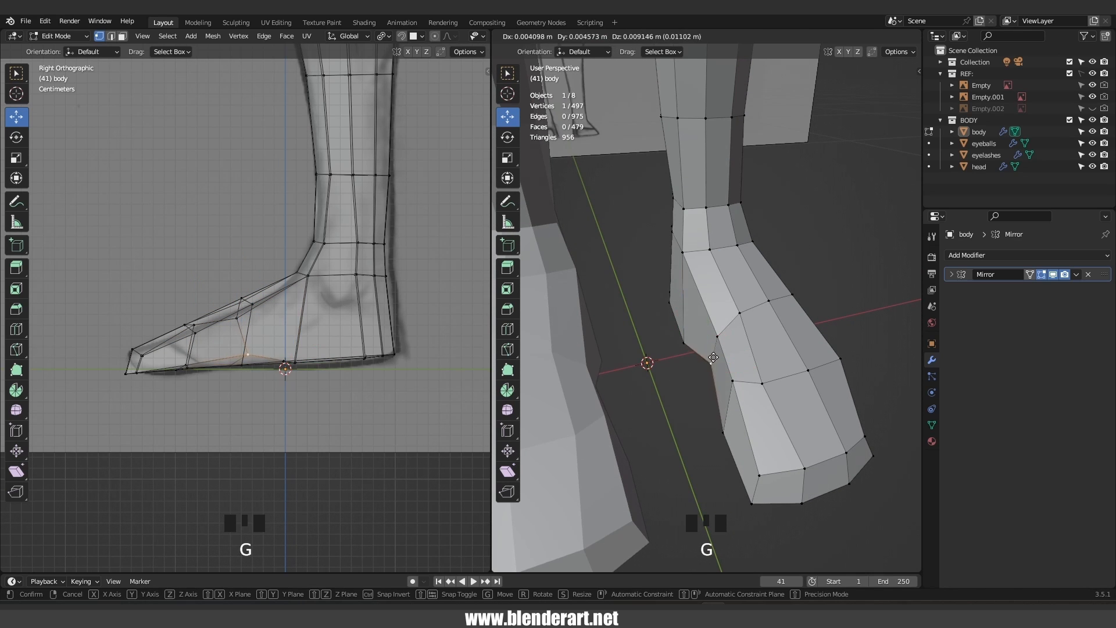
pyautogui.click(705, 351)
# Move individual vertices around the ankle and instep to smooth the top of the foot
pyautogui.moveTo(704, 352); pyautogui.dragTo(730, 363, button='middle')
pyautogui.press('g')
pyautogui.click(733, 258)
pyautogui.click(756, 243)
pyautogui.press('g')
pyautogui.click(759, 245)
pyautogui.click(769, 319)
# Nudge individual vertices along the sides of the forefoot to round its contour
pyautogui.moveTo(768, 326); pyautogui.dragTo(703, 372, button='middle')
pyautogui.click(701, 365)
pyautogui.moveTo(729, 393); pyautogui.dragTo(737, 404)
pyautogui.click(665, 404)
pyautogui.moveTo(665, 405); pyautogui.dragTo(731, 392)
pyautogui.click(710, 372)
pyautogui.click(747, 315)
pyautogui.moveTo(775, 346); pyautogui.dragTo(779, 353)
pyautogui.moveTo(772, 355); pyautogui.dragTo(696, 363, button='middle')
# Add a loop cut across the toes between the forefoot loop and the toe tip
pyautogui.press('Tab')
pyautogui.scroll(-8, 779, 343)
pyautogui.scroll(5, 703, 319)
pyautogui.press('Tab')
pyautogui.click(594, 332)
pyautogui.doubleClick(590, 367)
# Select two upper vertices of the new toe loop and shift them along Y and downward along Z
pyautogui.click(573, 353)
pyautogui.keyDown('shift'); pyautogui.click(560, 338); pyautogui.keyUp('shift')
pyautogui.moveTo(711, 320); pyautogui.dragTo(716, 308)
pyautogui.moveTo(714, 311); pyautogui.dragTo(619, 291, button='middle')
pyautogui.moveTo(614, 299); pyautogui.dragTo(606, 300)
pyautogui.moveTo(560, 259); pyautogui.dragTo(561, 263)
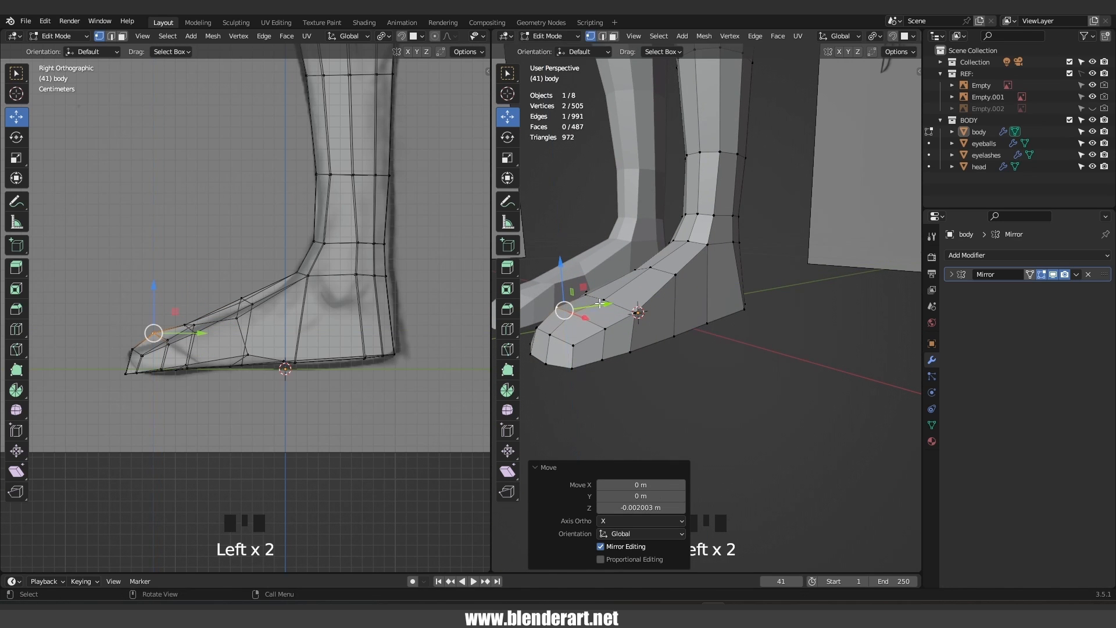
pyautogui.moveTo(606, 304); pyautogui.dragTo(597, 305)
pyautogui.moveTo(554, 266); pyautogui.dragTo(554, 270)
# Adjust the lower corner vertices of the toe end along X to round the toe tip
pyautogui.press('Tab')
pyautogui.moveTo(628, 337); pyautogui.dragTo(718, 372, button='middle')
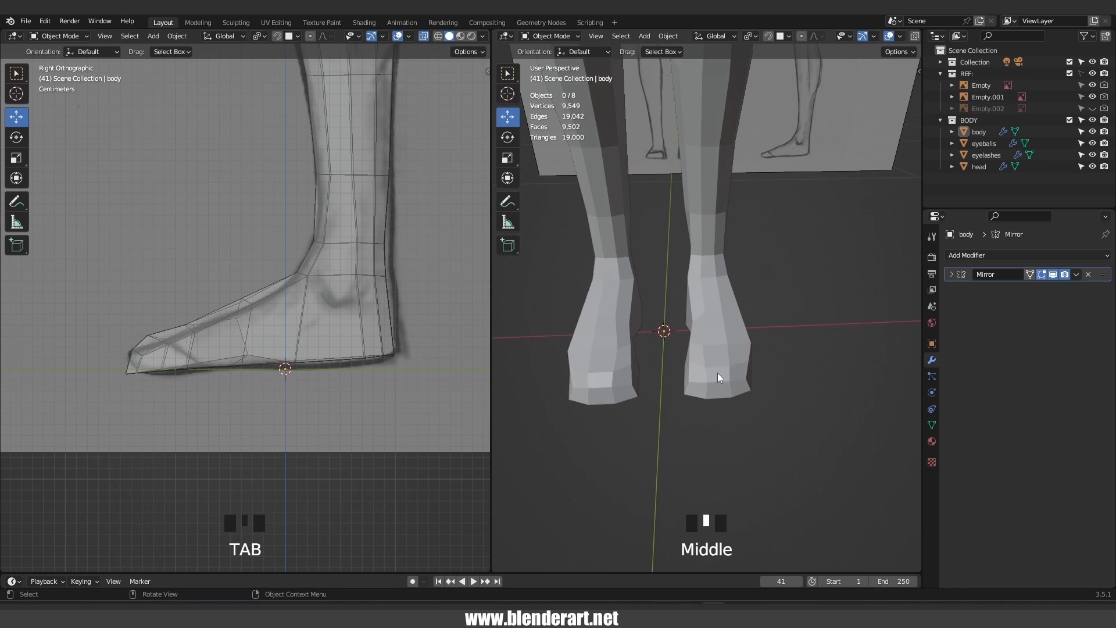
pyautogui.press('Tab')
pyautogui.click(686, 392)
pyautogui.moveTo(734, 394); pyautogui.dragTo(794, 389)
pyautogui.click(750, 391)
# Return to Object Mode, check the legs against the side reference and save the file
pyautogui.press('Tab')
pyautogui.scroll(-4, 750, 366)
pyautogui.moveTo(750, 363); pyautogui.dragTo(633, 355, button='middle')
pyautogui.scroll(-2, 633, 355)
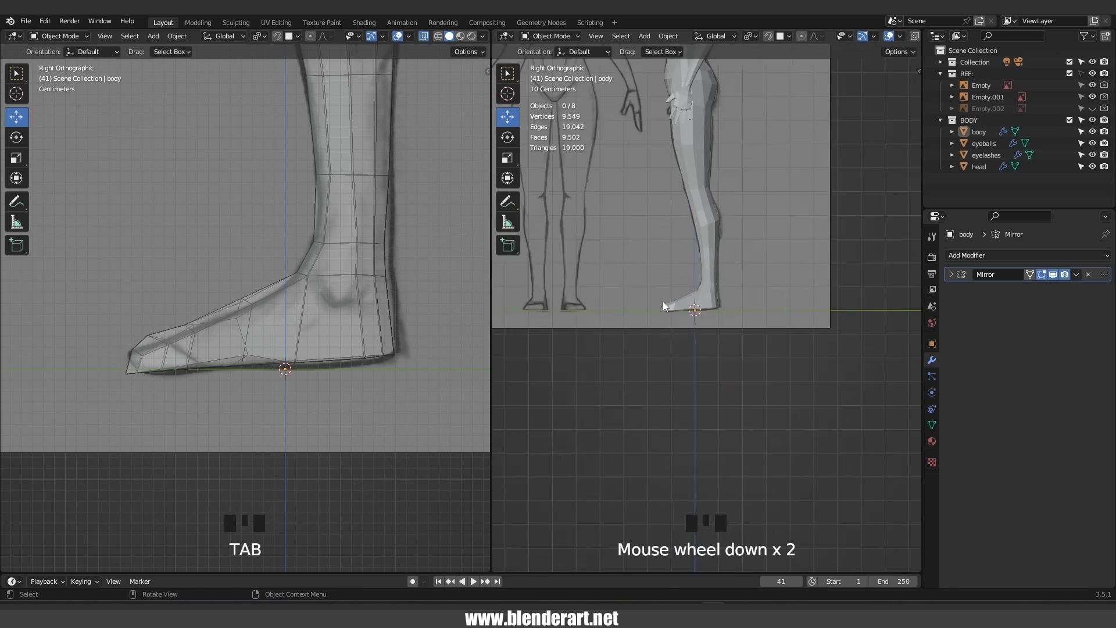
pyautogui.keyDown('shift'); pyautogui.moveTo(663, 301); pyautogui.dragTo(718, 302, button='middle'); pyautogui.keyUp('shift')
pyautogui.hotkey('ctrl', 's')
# Switch the body to Sculpt Mode and pull the sides of the foot with the Grab brush at 146 px and strength 0.400
pyautogui.scroll(3, 194, 300)
pyautogui.click(246, 315)
pyautogui.press('Tab')
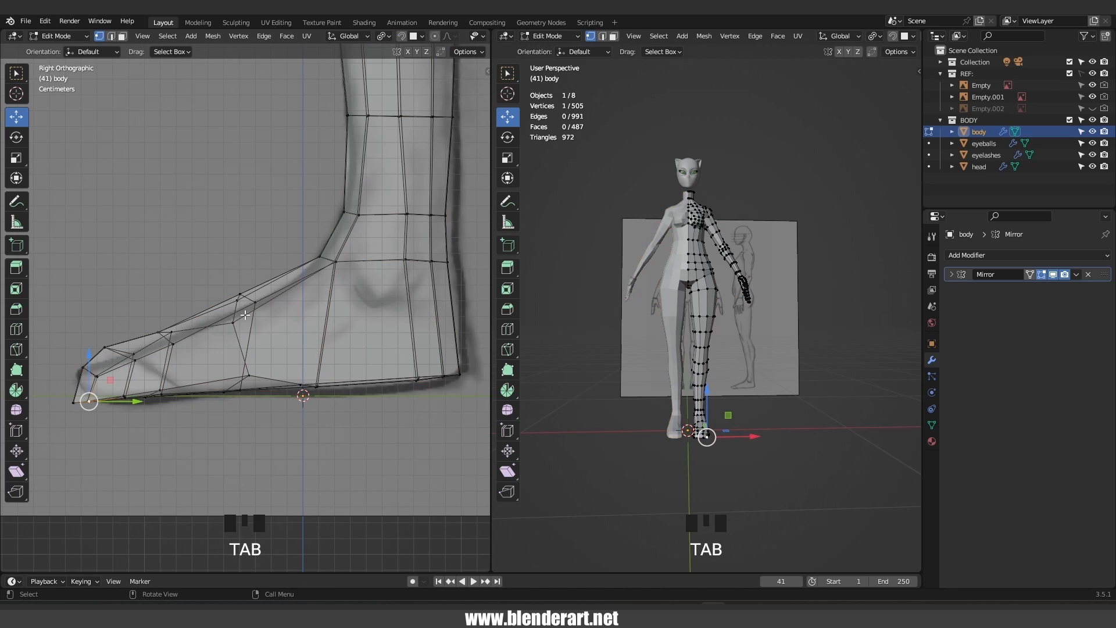
pyautogui.scroll(3, 727, 366)
pyautogui.scroll(2, 727, 366)
pyautogui.press('Tab')
pyautogui.hotkey('ctrl', 'Tab')
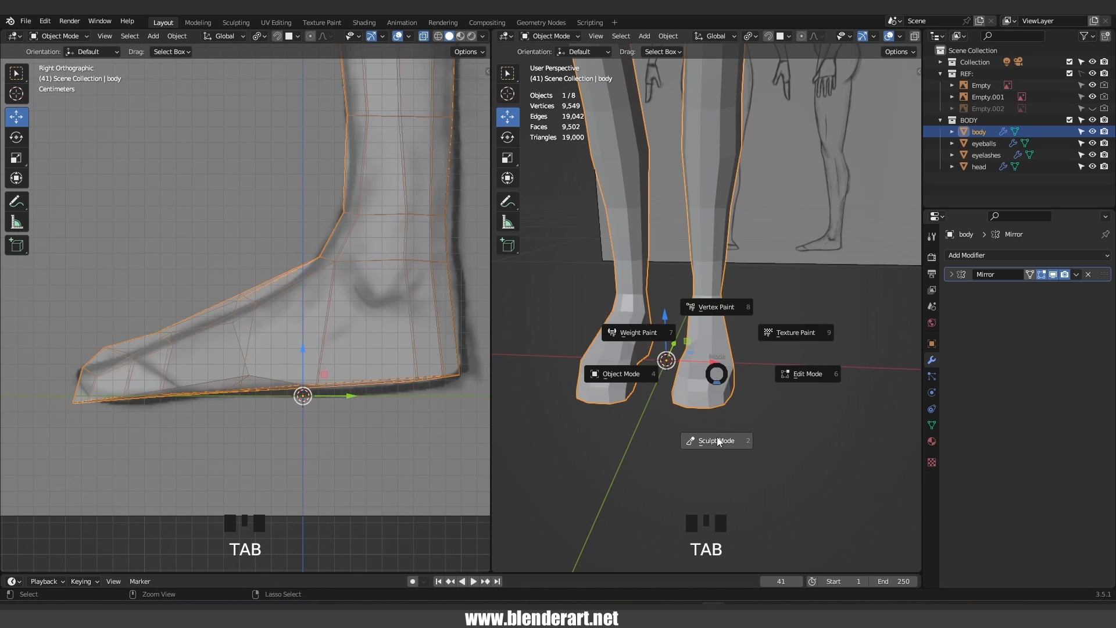
pyautogui.click(718, 442)
pyautogui.scroll(2, 727, 384)
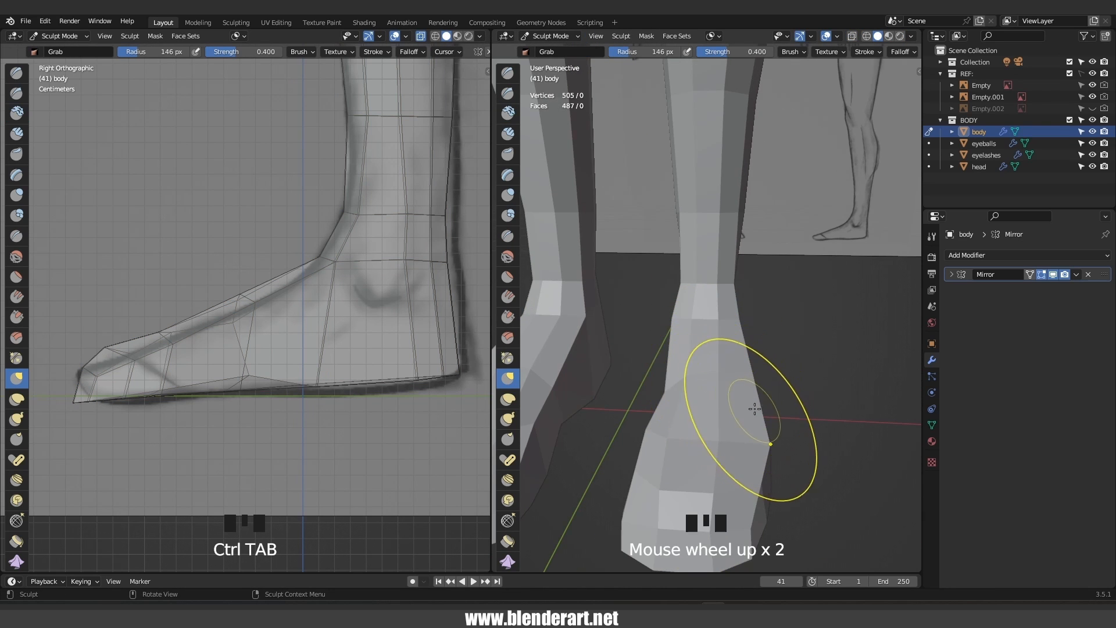
pyautogui.click(741, 402)
pyautogui.moveTo(745, 406)
pyautogui.mouseDown(button='middle')
pyautogui.moveTo(706, 401)
pyautogui.moveTo(746, 391)
pyautogui.mouseUp(button='middle')
pyautogui.click(700, 399)
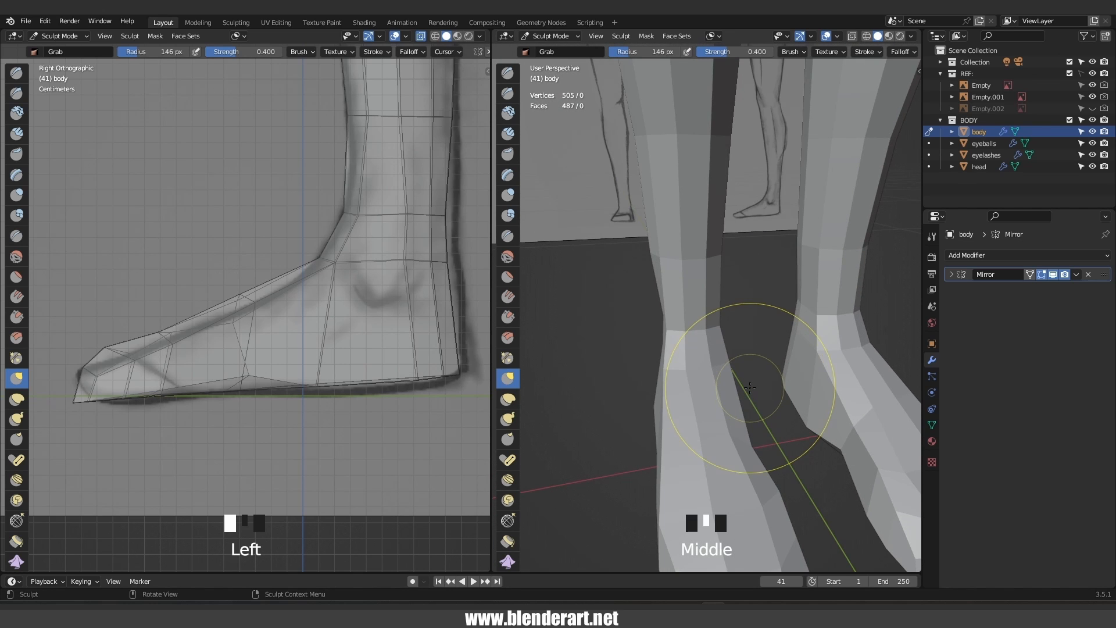
# Return to Edit Mode and add a centred horizontal loop cut around the sides of the foot from heel to toe
pyautogui.press('KP_Decimal')
pyautogui.scroll(6, 719, 324)
pyautogui.moveTo(721, 324); pyautogui.dragTo(772, 324, button='middle')
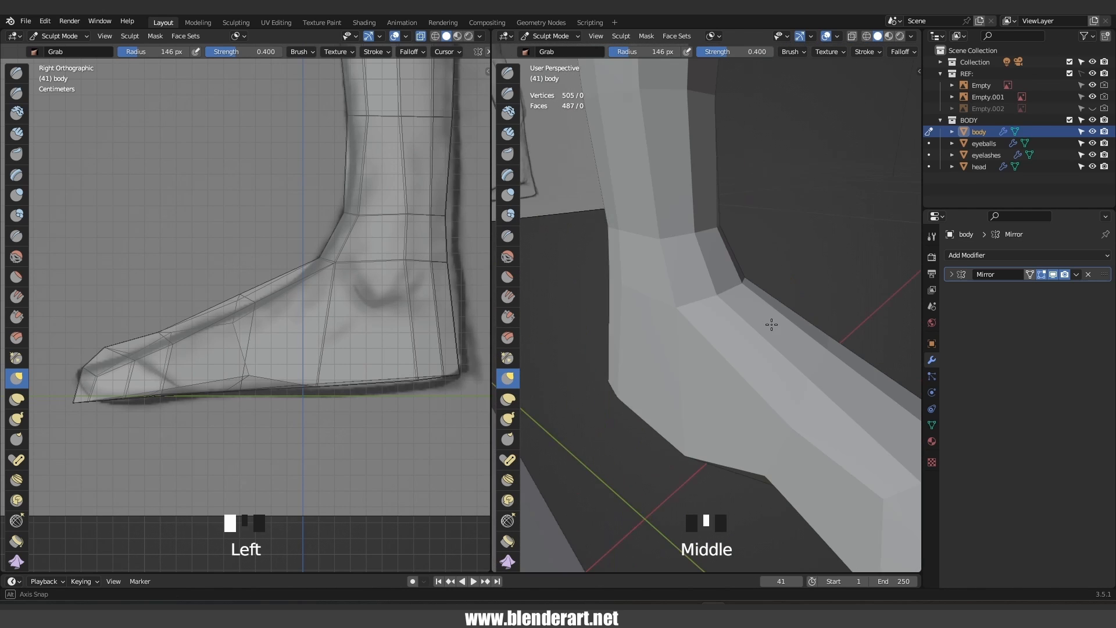
pyautogui.scroll(-3, 768, 416)
pyautogui.press('Tab')
pyautogui.moveTo(800, 409); pyautogui.dragTo(755, 387, button='middle')
pyautogui.hotkey('ctrl', 'r')
pyautogui.click(811, 408)
pyautogui.rightClick(811, 408)
# Move inner-side vertices of the new horizontal loop along X to round the forefoot, one of them by about -0.005 m
pyautogui.click(741, 384)
pyautogui.moveTo(761, 381); pyautogui.dragTo(758, 382)
pyautogui.click(763, 431)
pyautogui.click(763, 430)
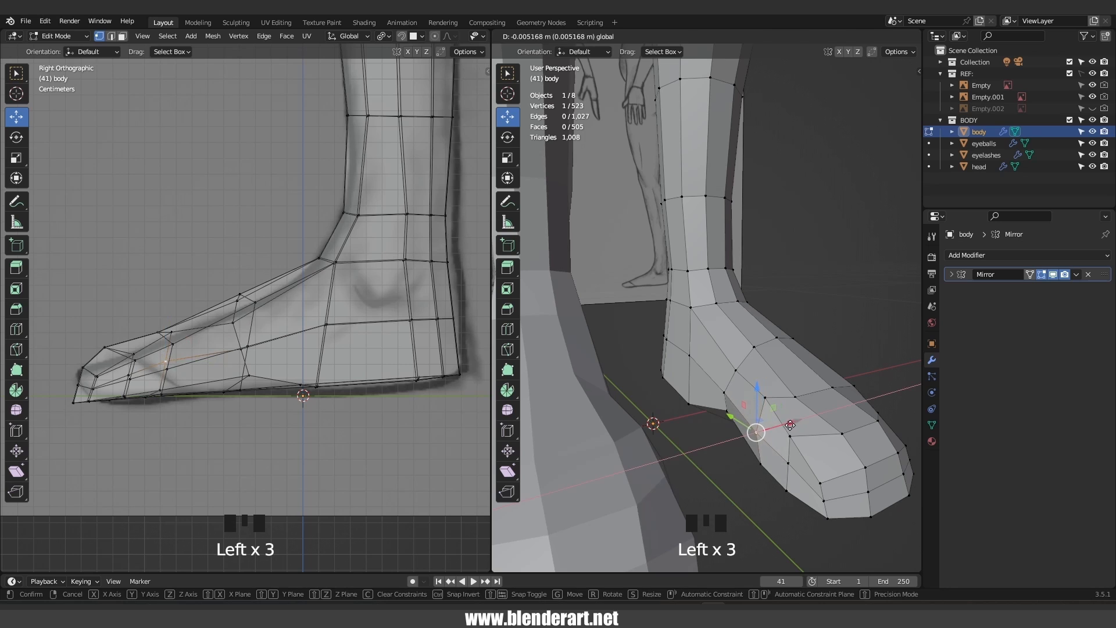
pyautogui.click(788, 463)
pyautogui.moveTo(813, 454); pyautogui.dragTo(806, 463)
# Shift two vertices on the inner heel and ankle and one outer ankle vertex along X to shape the ankle
pyautogui.click(689, 356)
pyautogui.moveTo(716, 351); pyautogui.dragTo(722, 352)
pyautogui.click(669, 300)
pyautogui.moveTo(695, 297); pyautogui.dragTo(702, 298)
pyautogui.moveTo(704, 302); pyautogui.dragTo(727, 380, button='middle')
pyautogui.click(791, 317)
pyautogui.click(797, 303)
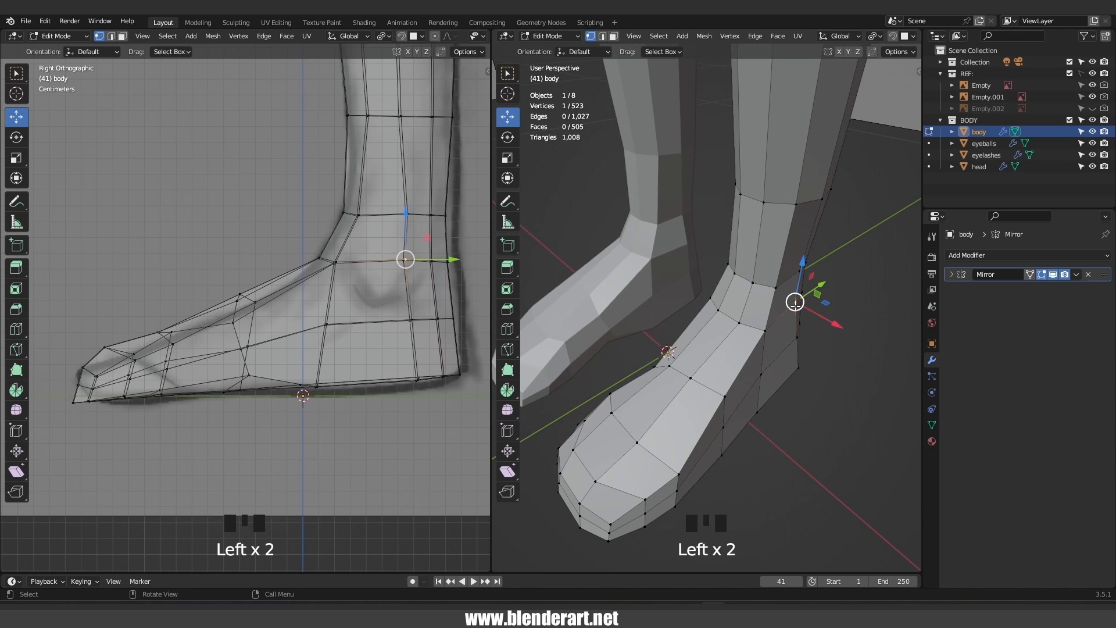
pyautogui.moveTo(825, 325); pyautogui.dragTo(828, 332)
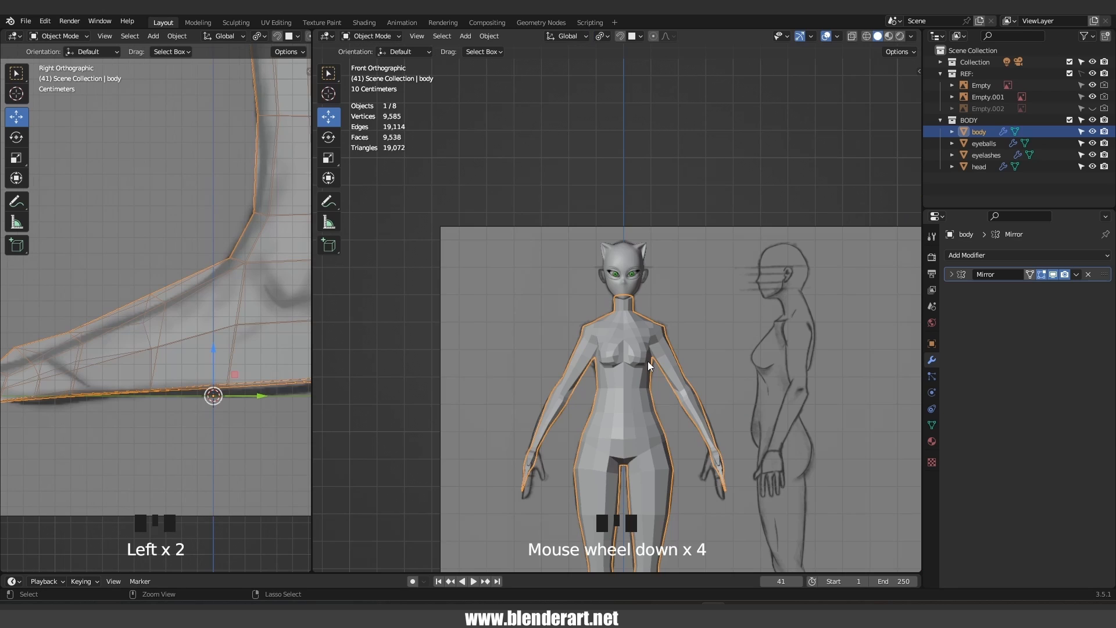
# Add a level 2 Subdivision modifier to the body in Object Mode
pyautogui.hotkey('ctrl', '2')
pyautogui.keyDown('shift'); pyautogui.moveTo(658, 391); pyautogui.dragTo(630, 507, button='middle'); pyautogui.keyUp('shift')
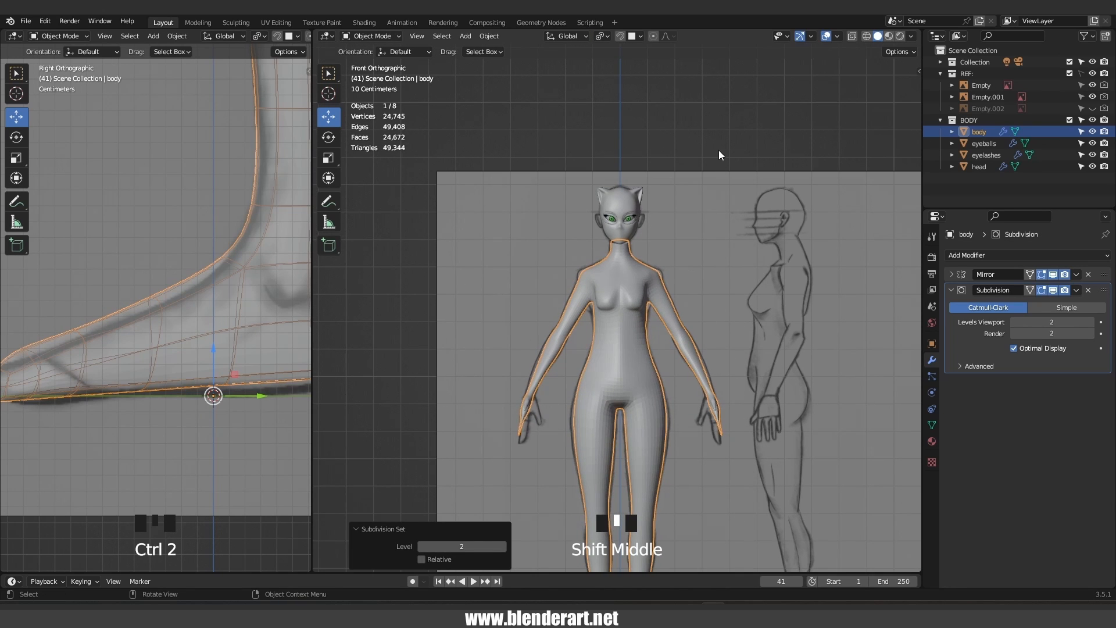
pyautogui.click(631, 516)
pyautogui.scroll(4, 719, 384)
pyautogui.moveTo(720, 391); pyautogui.dragTo(525, 362, button='middle')
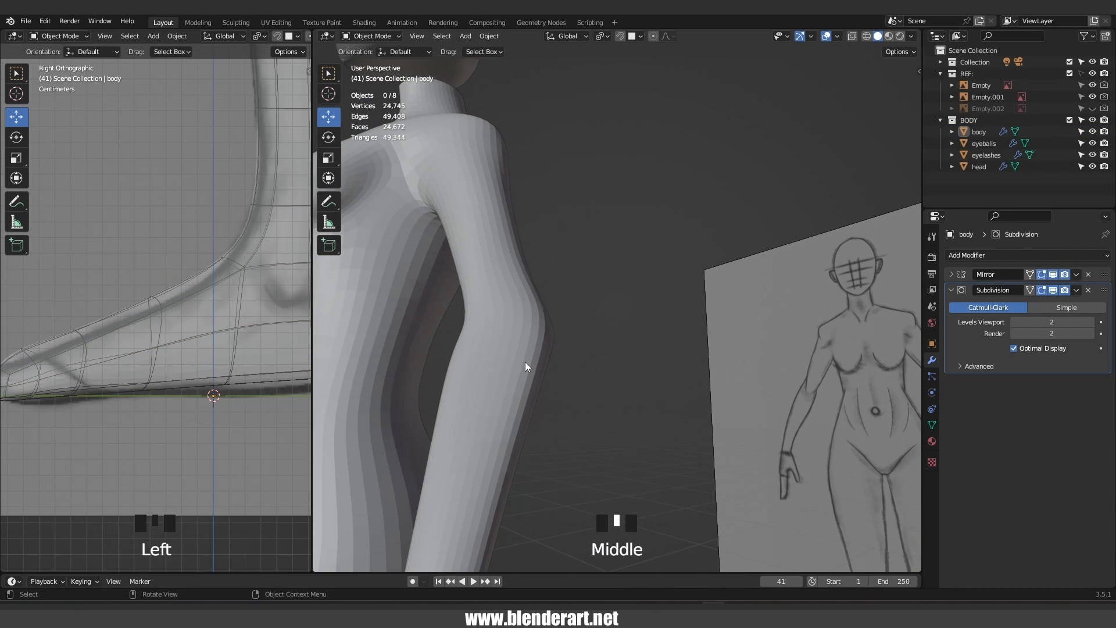
# Select the body and apply smooth shading to it
pyautogui.click(525, 361)
pyautogui.press('KP_Decimal')
pyautogui.scroll(3, 689, 343)
pyautogui.keyDown('shift'); pyautogui.moveTo(689, 343); pyautogui.dragTo(651, 375, button='middle'); pyautogui.keyUp('shift')
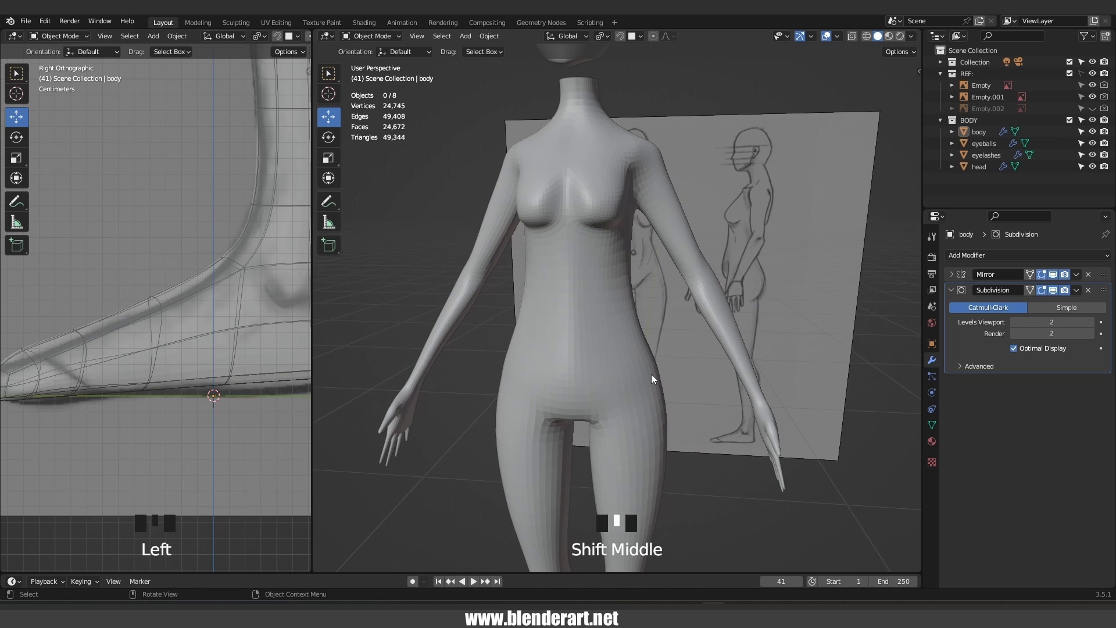
pyautogui.click(606, 355)
pyautogui.rightClick(606, 356)
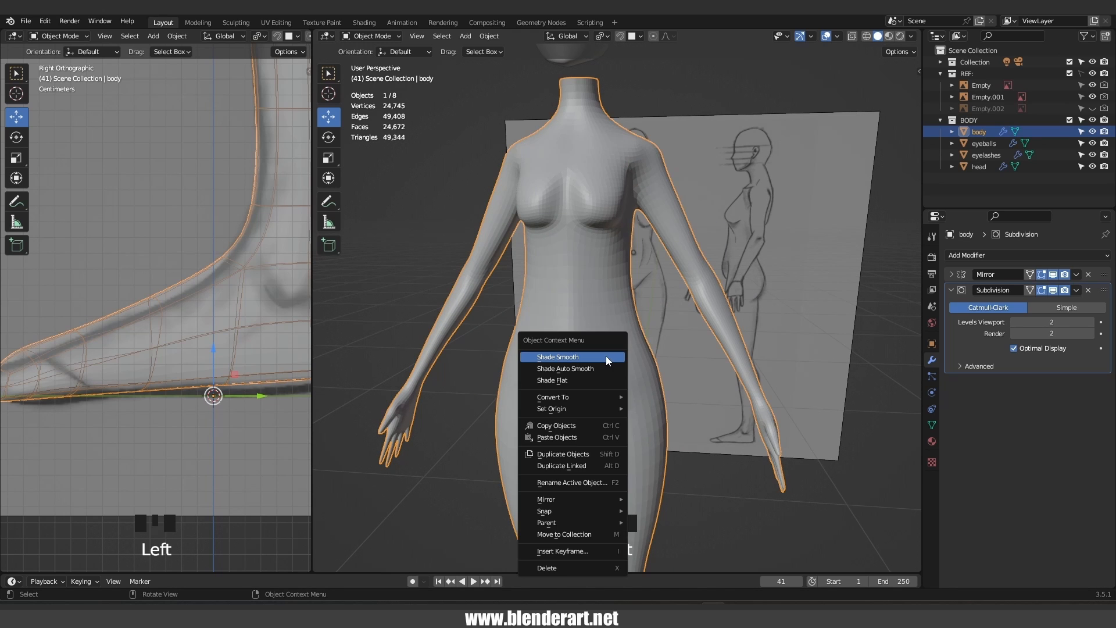
pyautogui.click(606, 356)
# Switch the smoothed body to Sculpt Mode and frame its torso in the front view
pyautogui.scroll(-5, 617, 353)
pyautogui.moveTo(618, 352)
pyautogui.mouseDown(button='middle')
pyautogui.moveTo(707, 347)
pyautogui.moveTo(428, 331)
pyautogui.moveTo(637, 351)
pyautogui.mouseUp(button='middle')
pyautogui.press('KP_1')
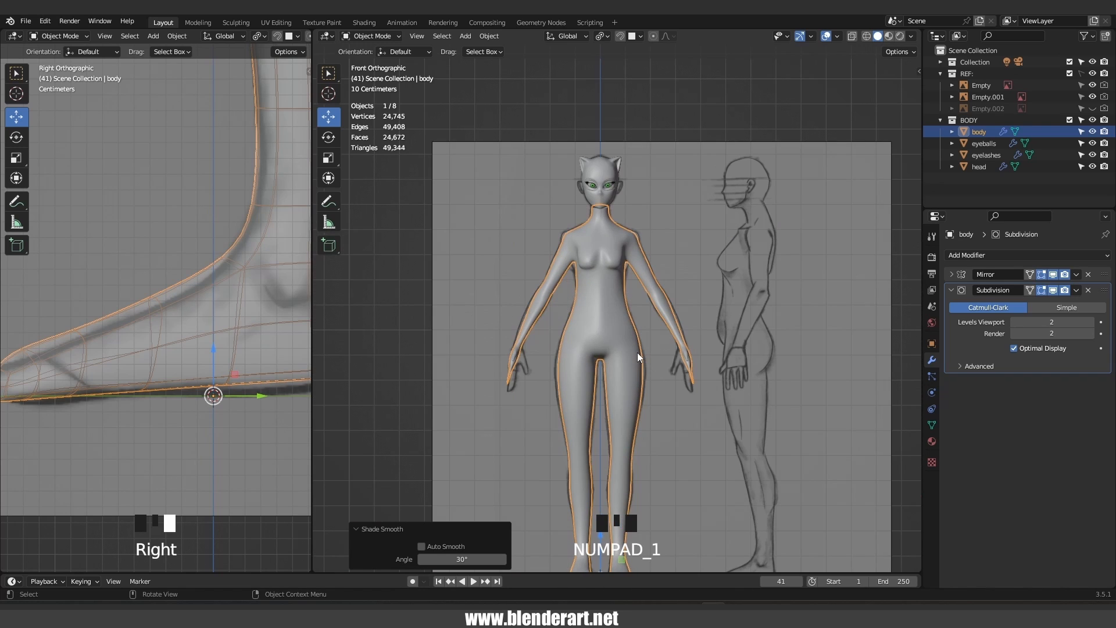
pyautogui.hotkey('ctrl', 'Tab')
pyautogui.click(636, 401)
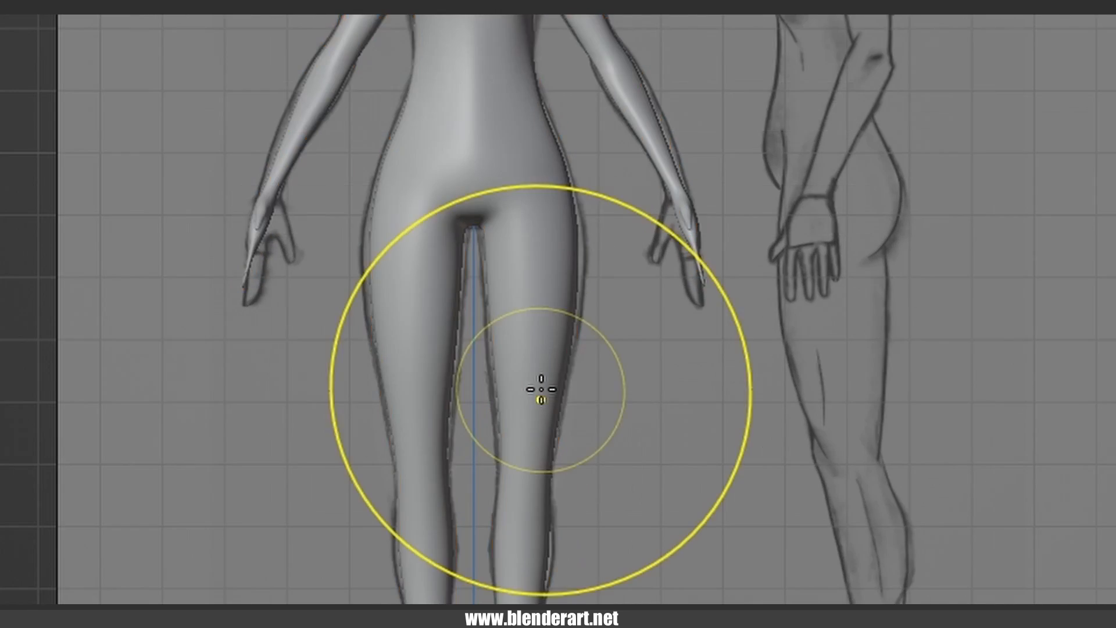
pyautogui.scroll(6, 606, 311)
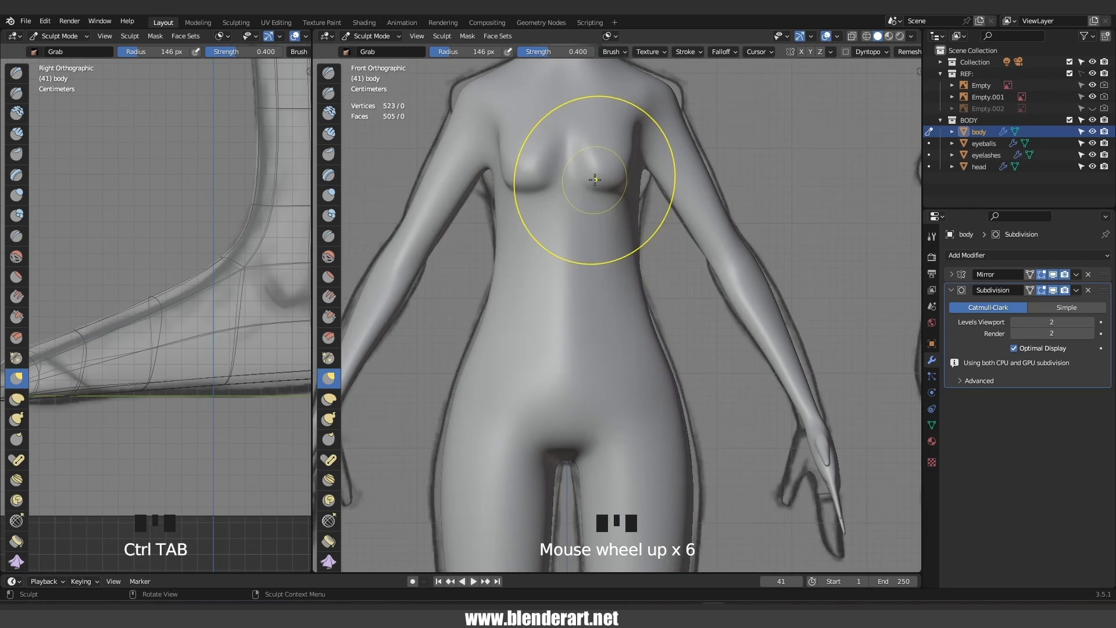
# Reshape the chest and the area beside the armpit with the Grab brush at 146 px and strength 0.400
pyautogui.moveTo(595, 179)
pyautogui.mouseDown(button='middle')
pyautogui.moveTo(561, 324)
pyautogui.moveTo(580, 361)
pyautogui.mouseUp(button='middle')
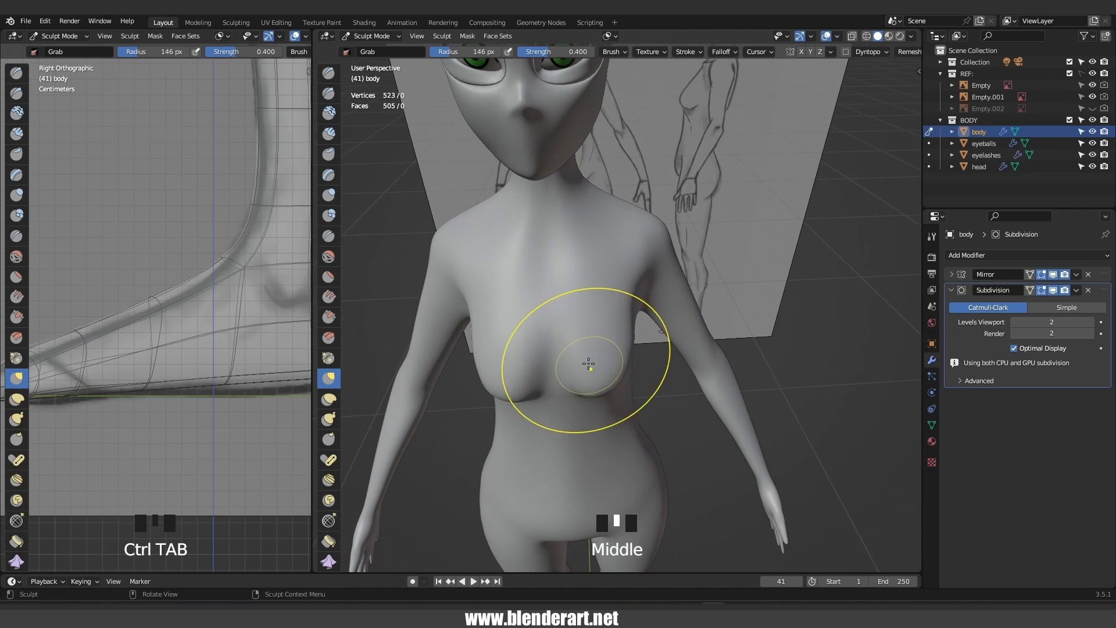
pyautogui.moveTo(581, 361)
pyautogui.mouseDown()
pyautogui.moveTo(568, 331)
pyautogui.moveTo(558, 347)
pyautogui.moveTo(554, 335)
pyautogui.mouseUp()
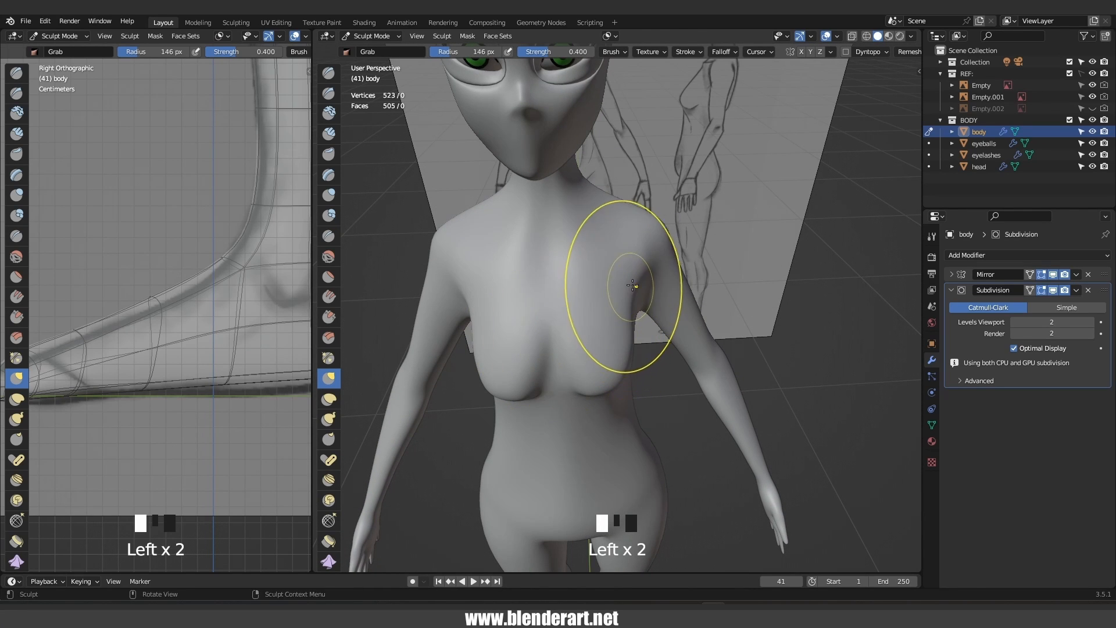
pyautogui.moveTo(623, 289); pyautogui.dragTo(632, 263)
pyautogui.moveTo(631, 263); pyautogui.dragTo(623, 228, button='middle')
pyautogui.press('KP_1')
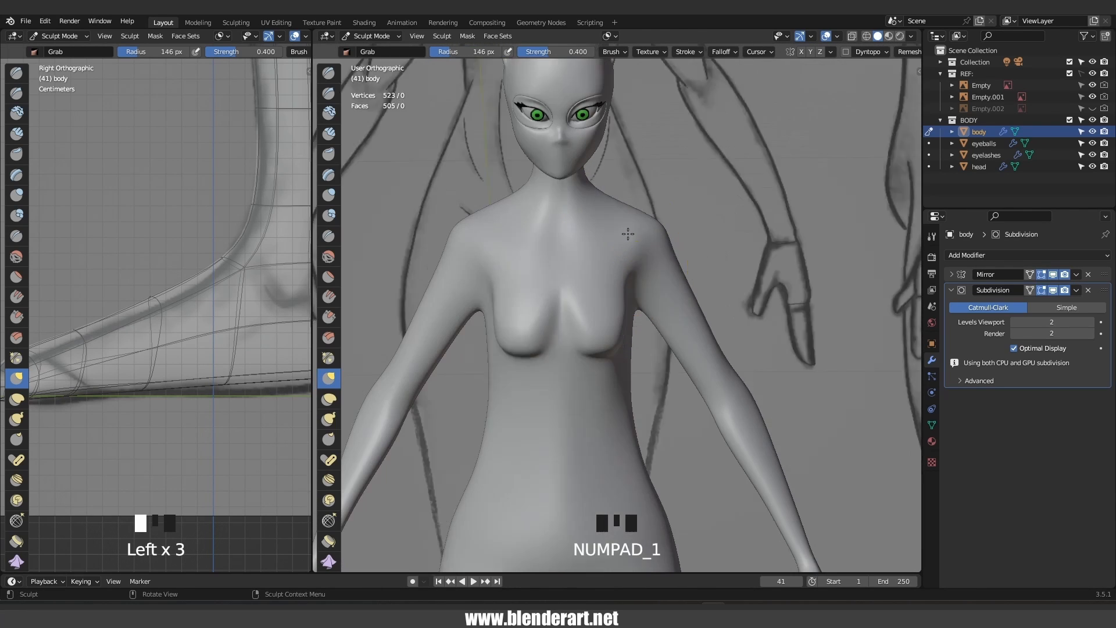
# Reduce the Grab brush radius and pull the shoulder outward to the reference outline
pyautogui.press('f')
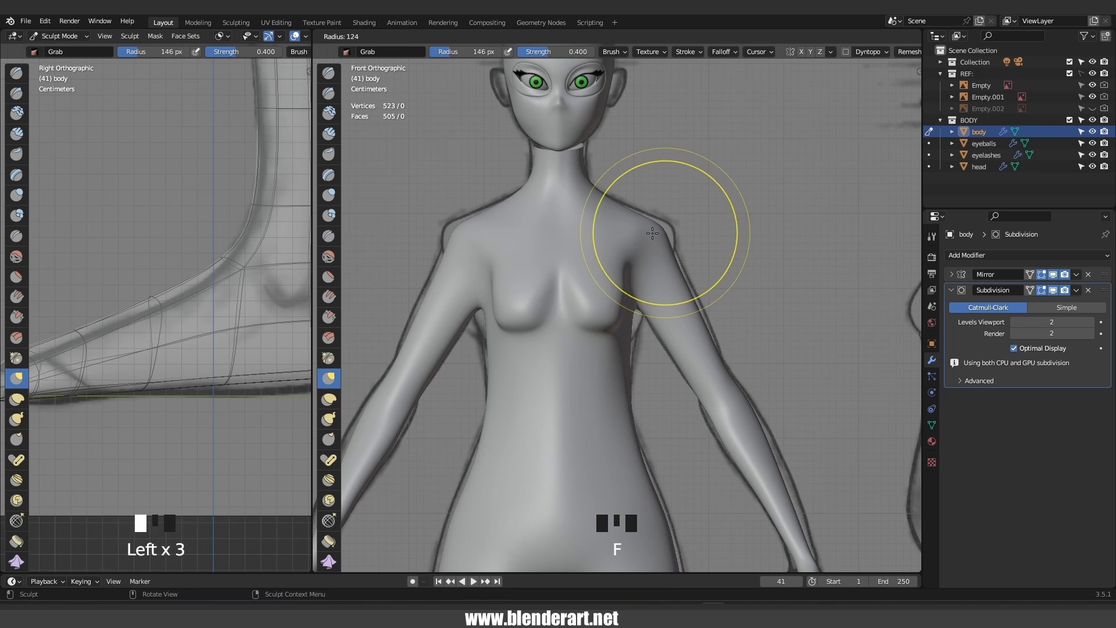
pyautogui.click(673, 226)
pyautogui.moveTo(672, 226); pyautogui.dragTo(682, 224)
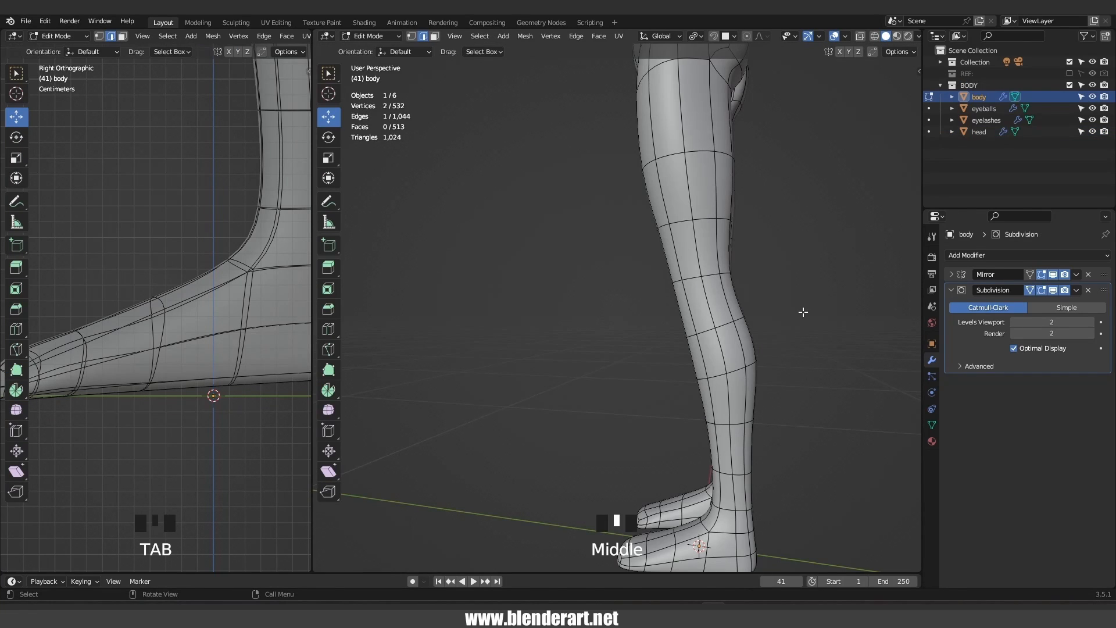
# Bevel the horizontal edge loop at the knee by about 0.021 m with one segment in the front view
pyautogui.press('KP_1')
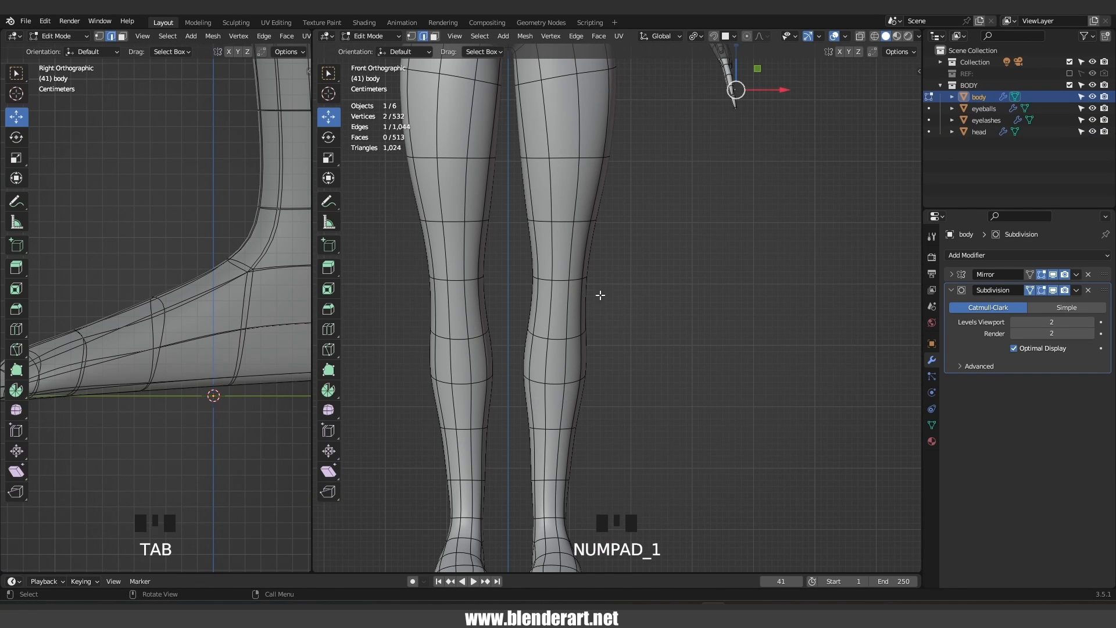
pyautogui.scroll(2, 600, 295)
pyautogui.keyDown('alt'); pyautogui.click(534, 269); pyautogui.keyUp('alt')
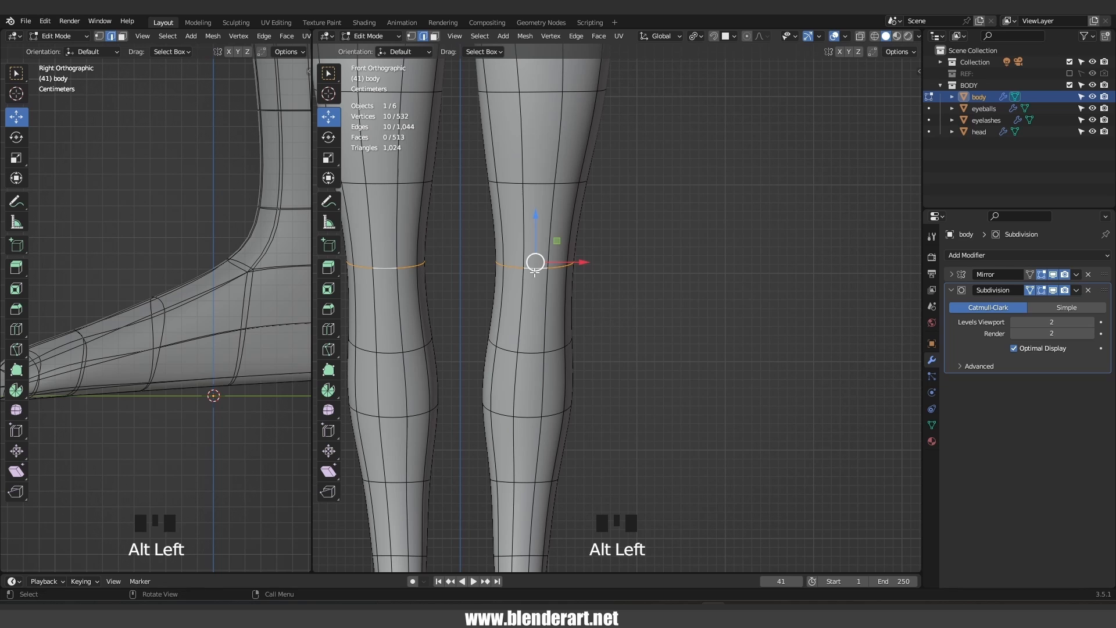
pyautogui.hotkey('ctrl', 'b')
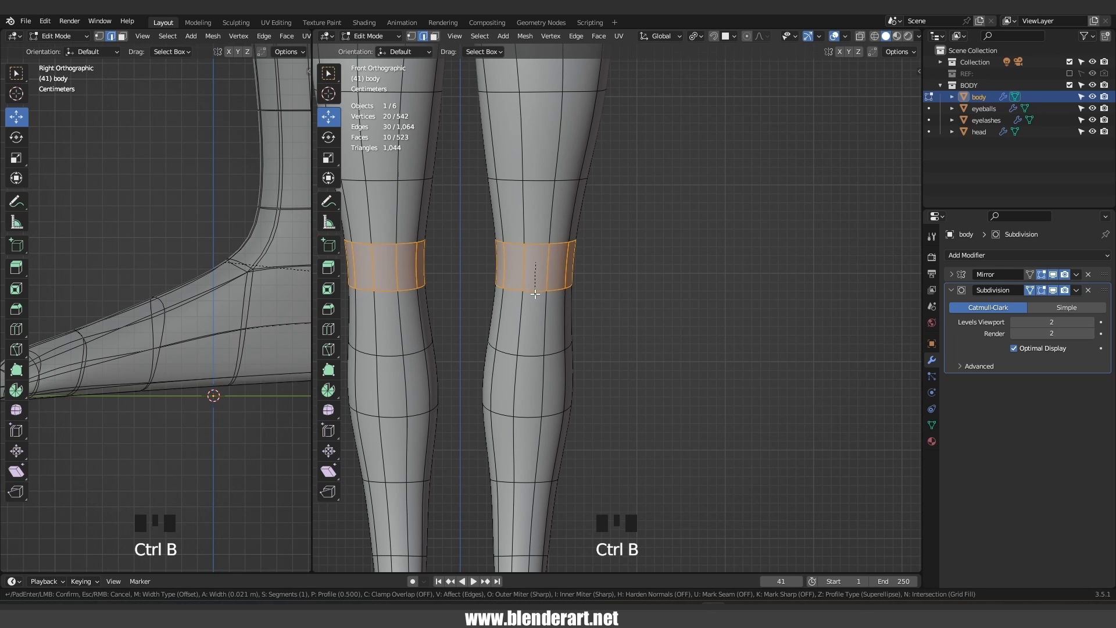
pyautogui.click(535, 294)
# Inset the three front faces of the beveled knee band by 0.005491 m as one region, with Individual off
pyautogui.press('3')
pyautogui.click(536, 271)
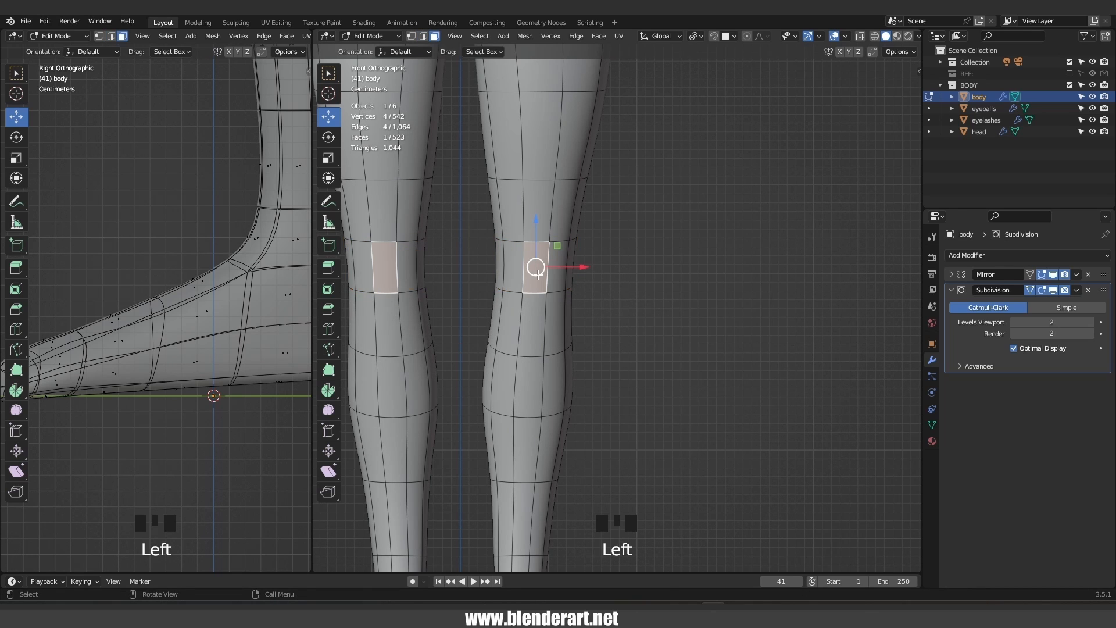
pyautogui.click(557, 273)
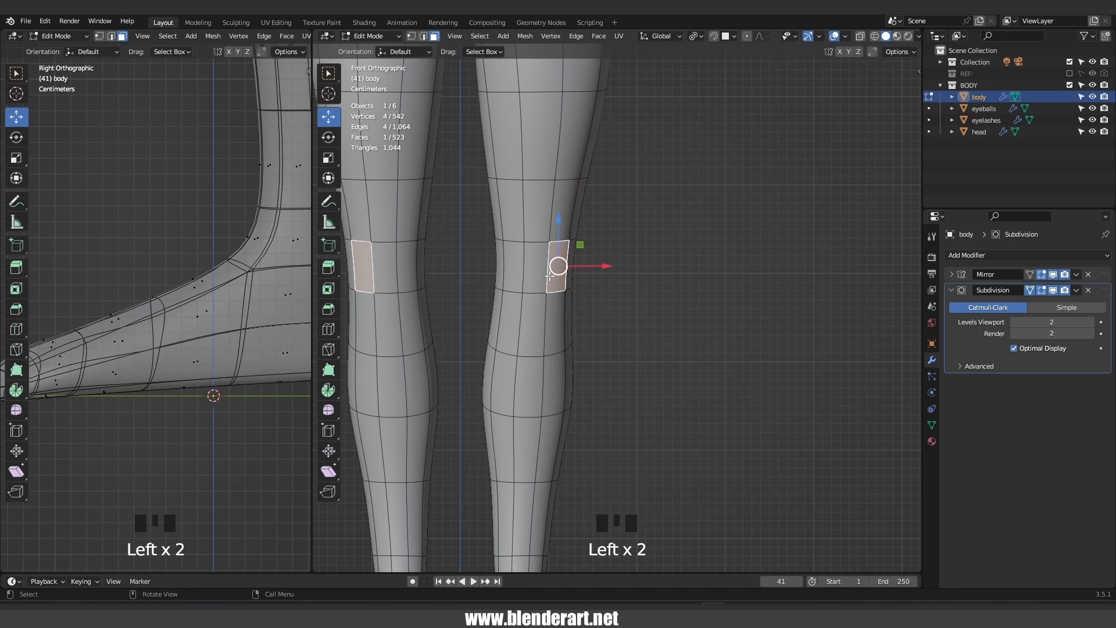
pyautogui.keyDown('shift'); pyautogui.click(535, 274); pyautogui.keyUp('shift')
pyautogui.keyDown('shift'); pyautogui.click(513, 271); pyautogui.keyUp('shift')
pyautogui.press('i')
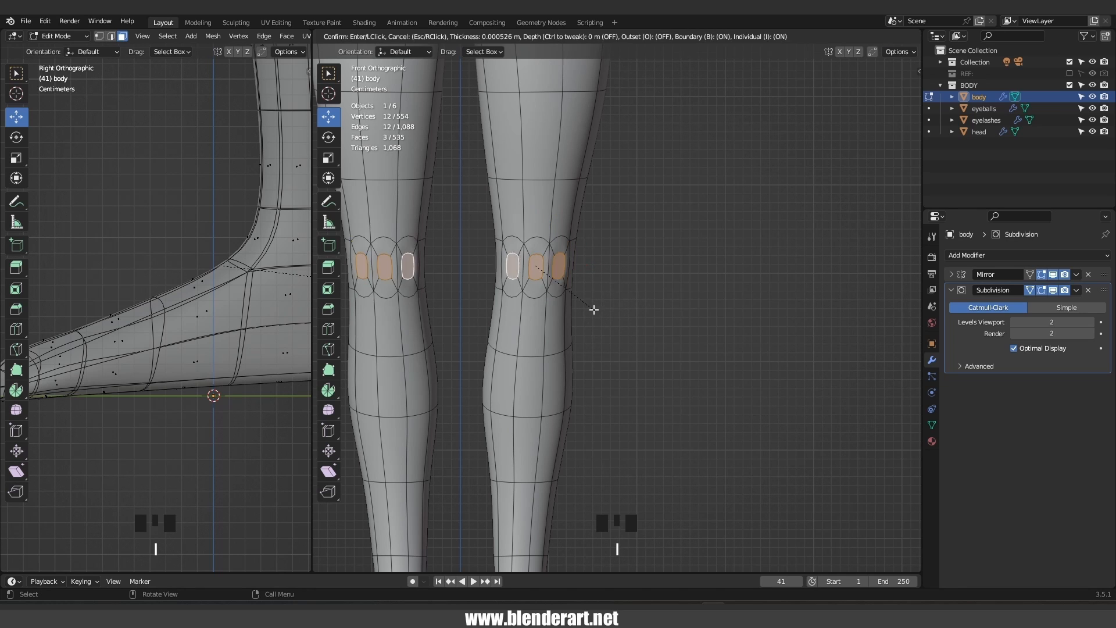
pyautogui.click(593, 311)
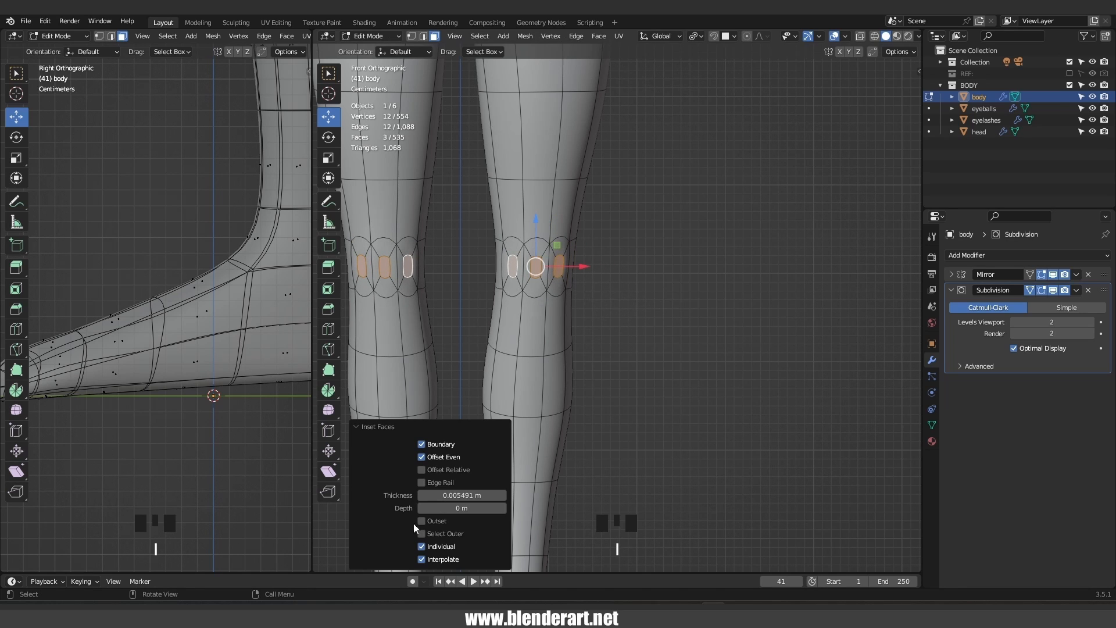
pyautogui.click(422, 547)
# Pull the inset kneecap faces slightly forward along the Y axis and check the smoothed legs in Object Mode
pyautogui.moveTo(561, 361); pyautogui.dragTo(715, 254, button='middle')
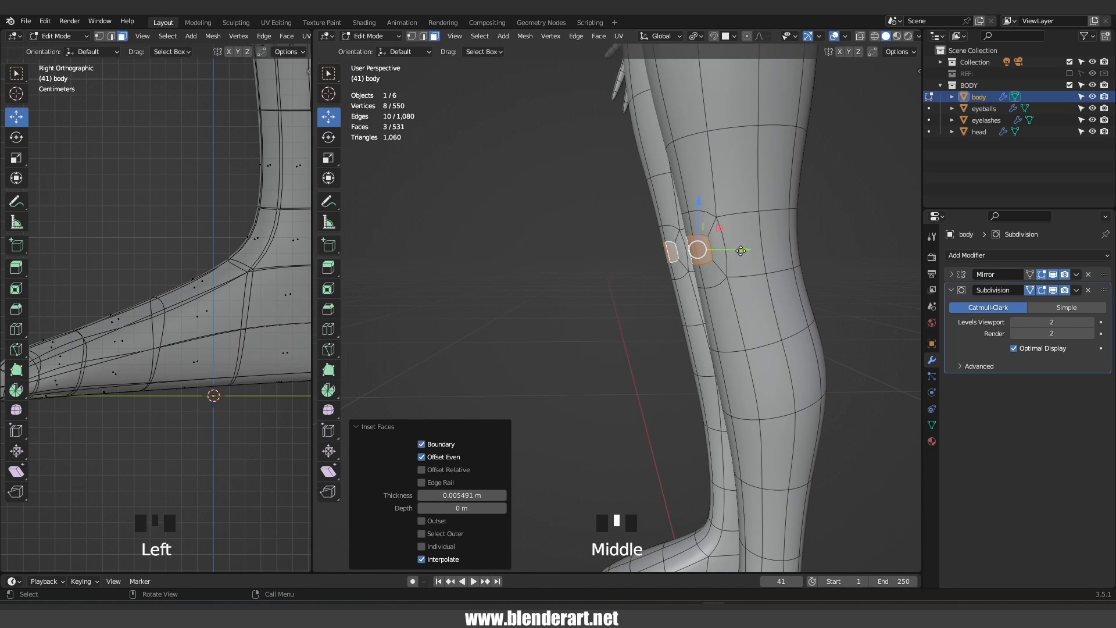
pyautogui.moveTo(741, 251); pyautogui.dragTo(727, 256)
pyautogui.press('Tab')
pyautogui.scroll(-3, 634, 306)
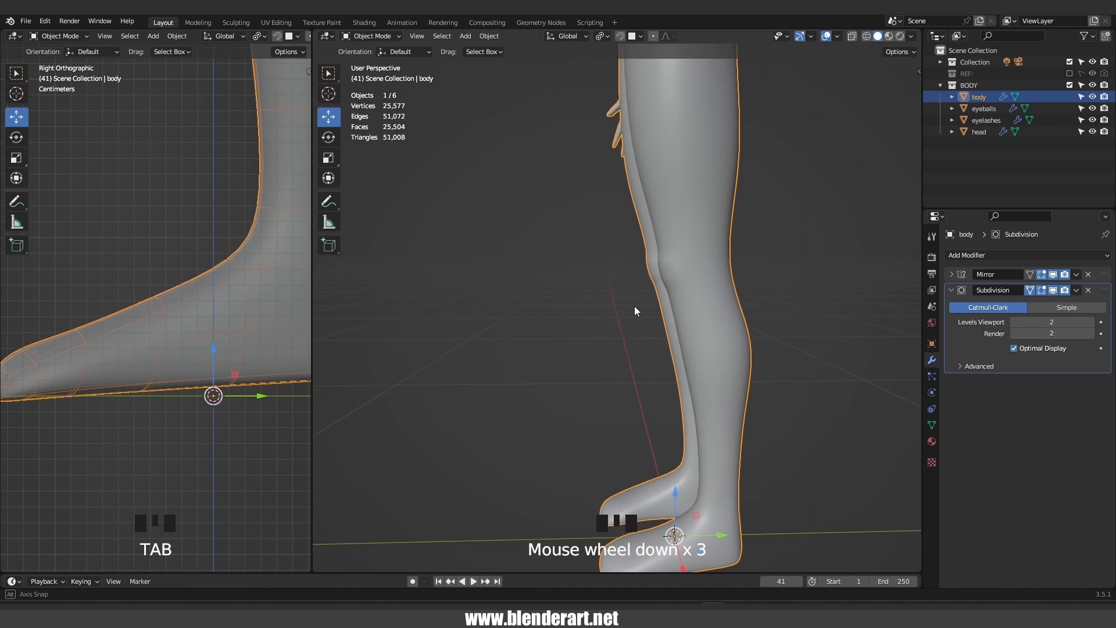
pyautogui.moveTo(634, 305); pyautogui.dragTo(695, 301, button='middle')
# Scale the three kneecap faces to refine the knee's shape and preview the smoothed result
pyautogui.press('Tab')
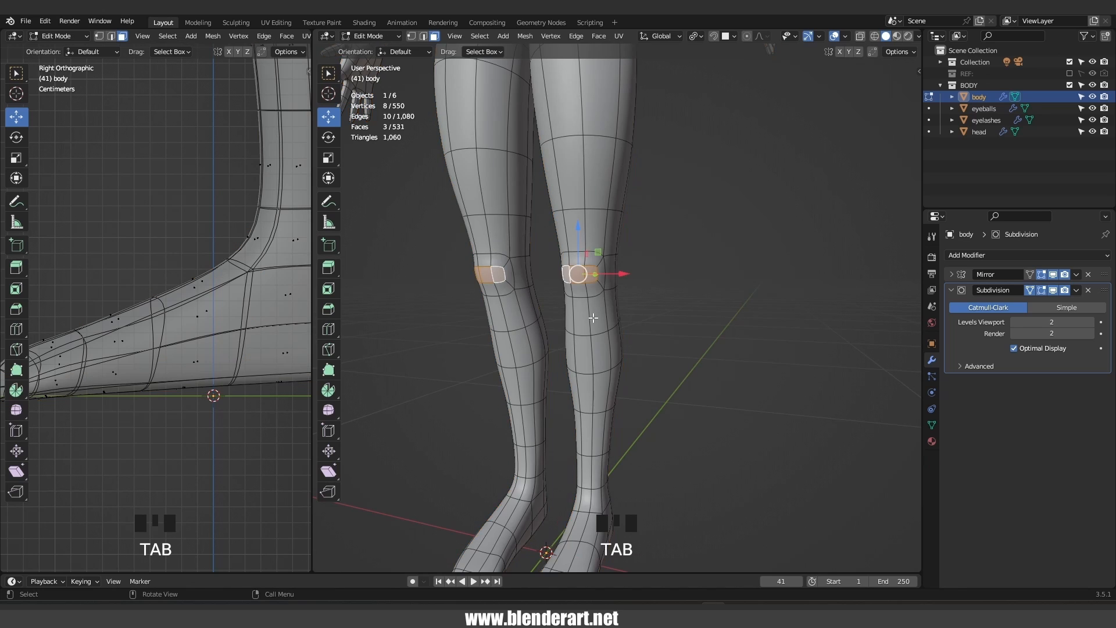
pyautogui.press('KP_Decimal')
pyautogui.scroll(-4, 696, 331)
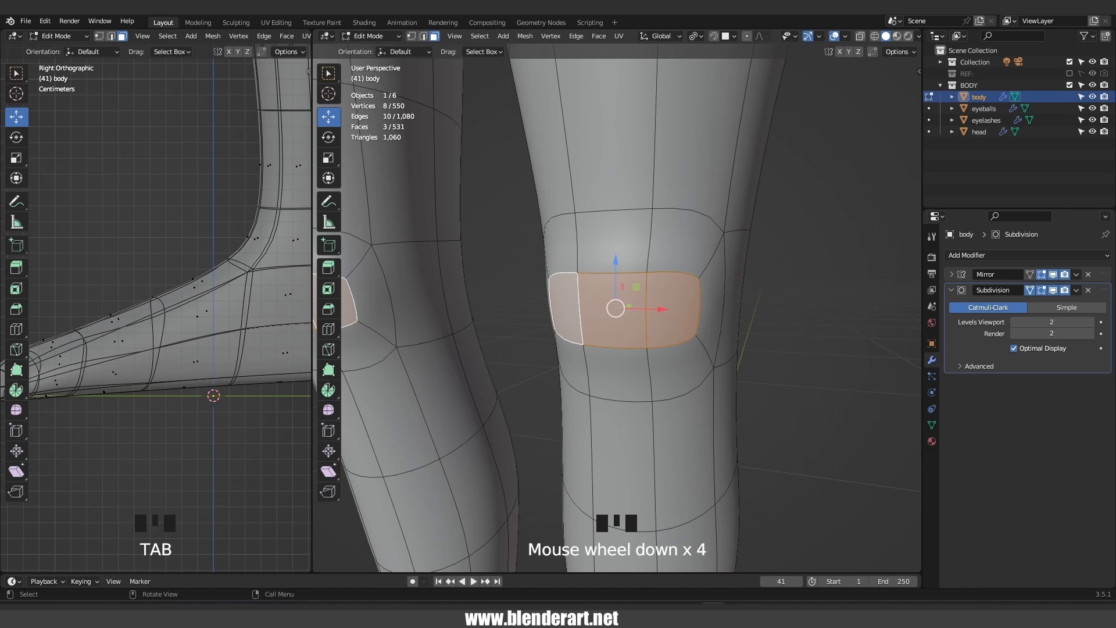
pyautogui.press('s')
pyautogui.click(685, 332)
pyautogui.press('Tab')
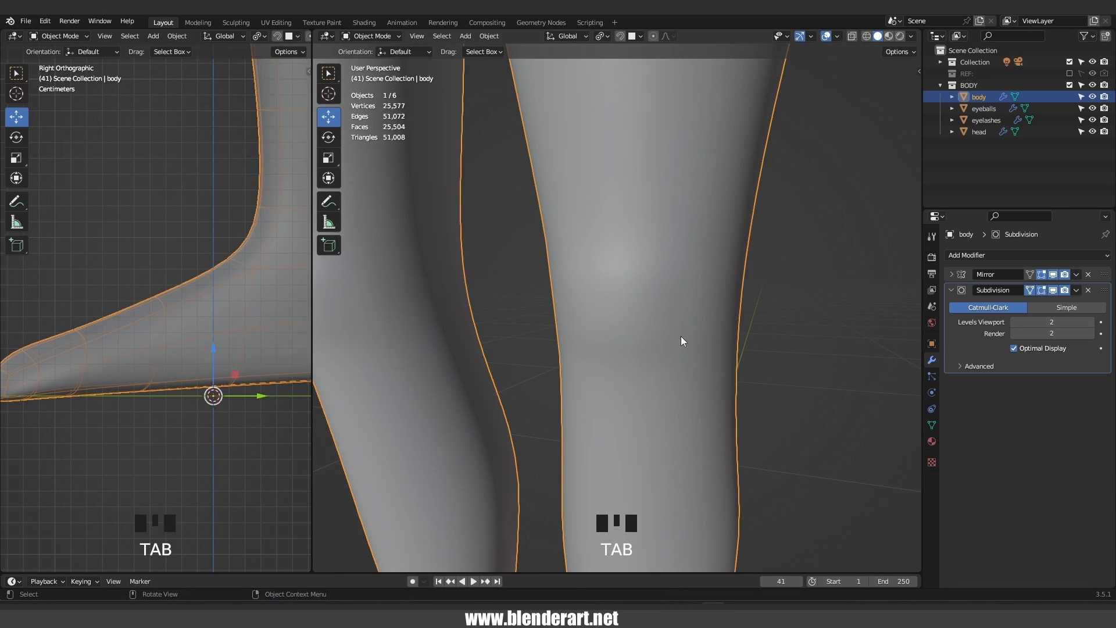
# Adjust the kneecap faces' forward position from a side angle and check the knee profile
pyautogui.moveTo(681, 336); pyautogui.dragTo(582, 338, button='middle')
pyautogui.press('Tab')
pyautogui.press('g')
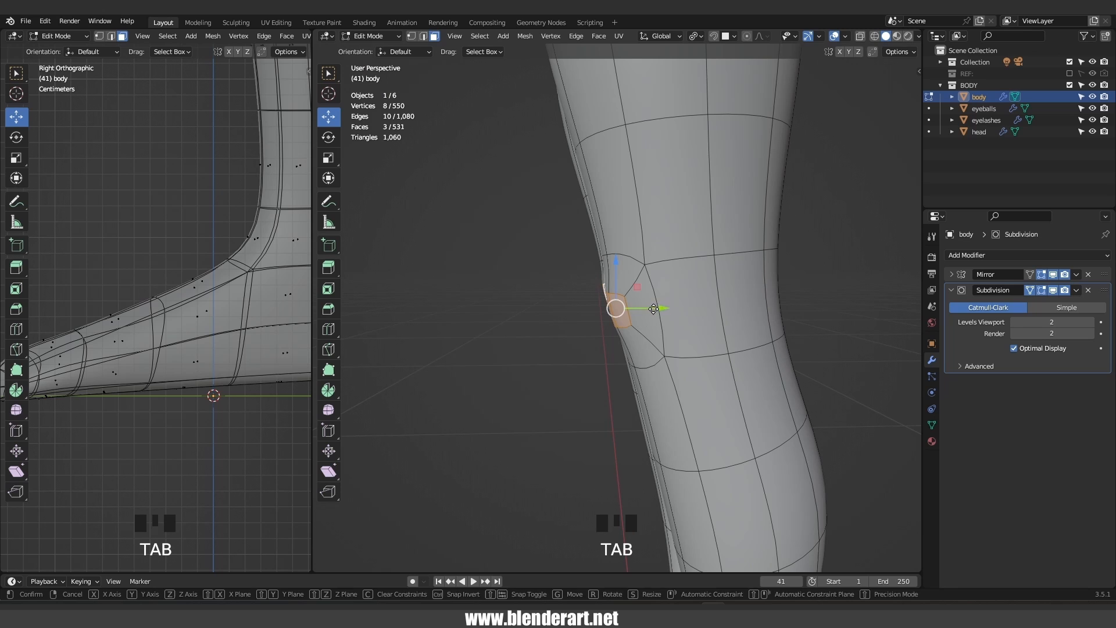
pyautogui.click(653, 309)
pyautogui.press('Tab')
pyautogui.scroll(-4, 629, 323)
pyautogui.press('Tab')
pyautogui.moveTo(629, 323); pyautogui.dragTo(664, 287, button='middle')
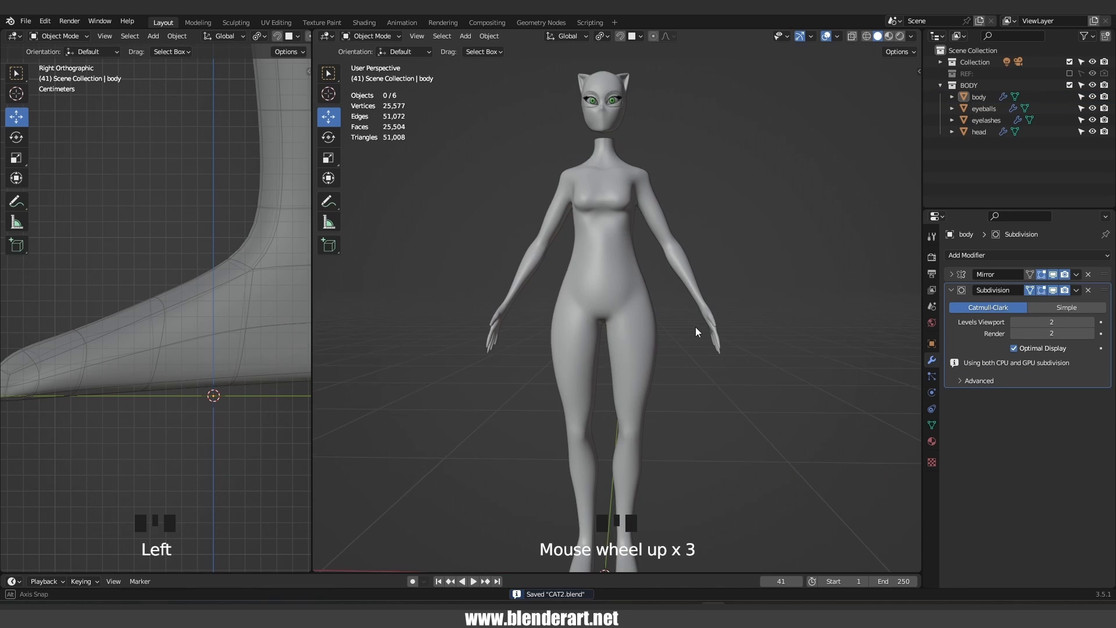
# Select the open edge loop at the top of the body's neck and check how many vertices it has
pyautogui.moveTo(695, 327); pyautogui.dragTo(637, 287, button='middle')
pyautogui.scroll(-1, 588, 341)
pyautogui.scroll(4, 605, 208)
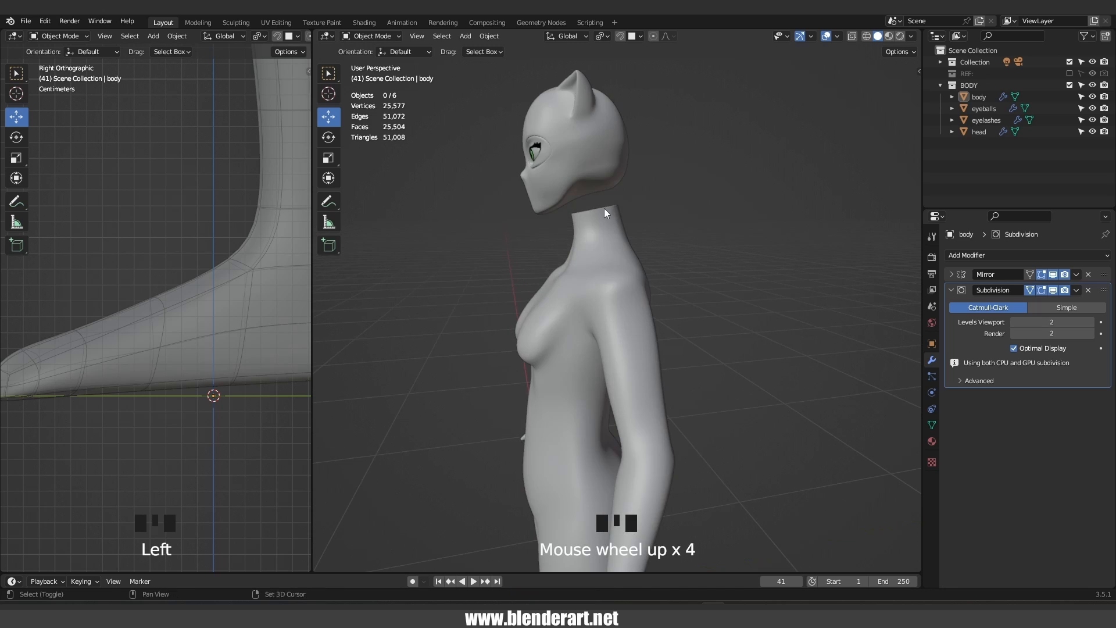
pyautogui.scroll(3, 667, 331)
pyautogui.moveTo(666, 330); pyautogui.dragTo(688, 432, button='middle')
pyautogui.click(604, 302)
pyautogui.press('Tab')
pyautogui.scroll(2, 605, 297)
pyautogui.press('Tab')
pyautogui.click(688, 431)
pyautogui.press('Tab')
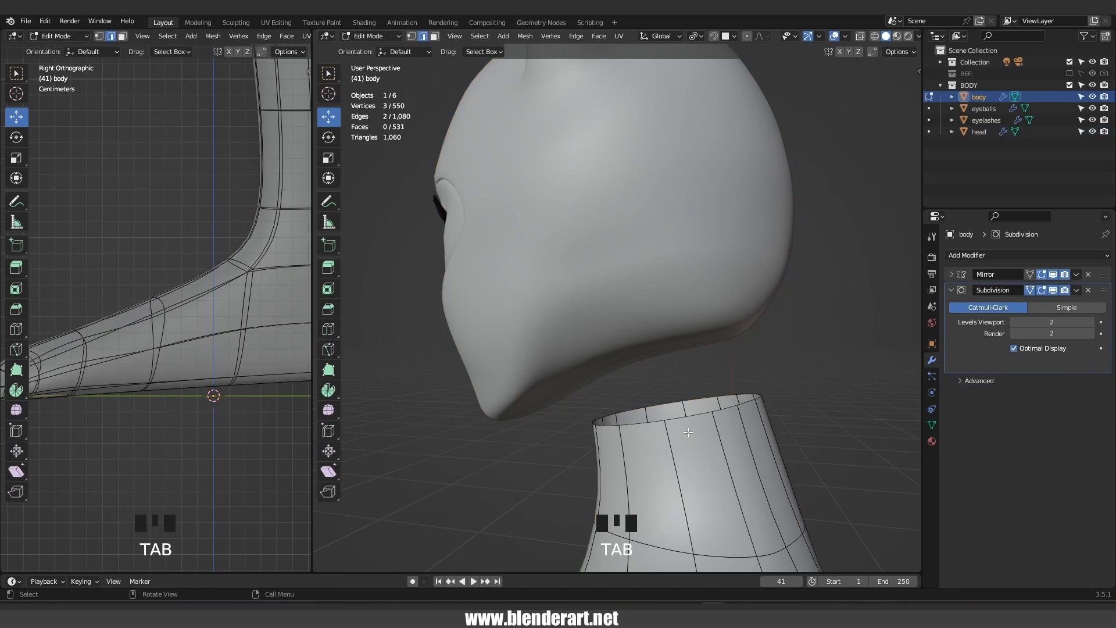
pyautogui.keyDown('alt'); pyautogui.click(687, 414); pyautogui.keyUp('alt')
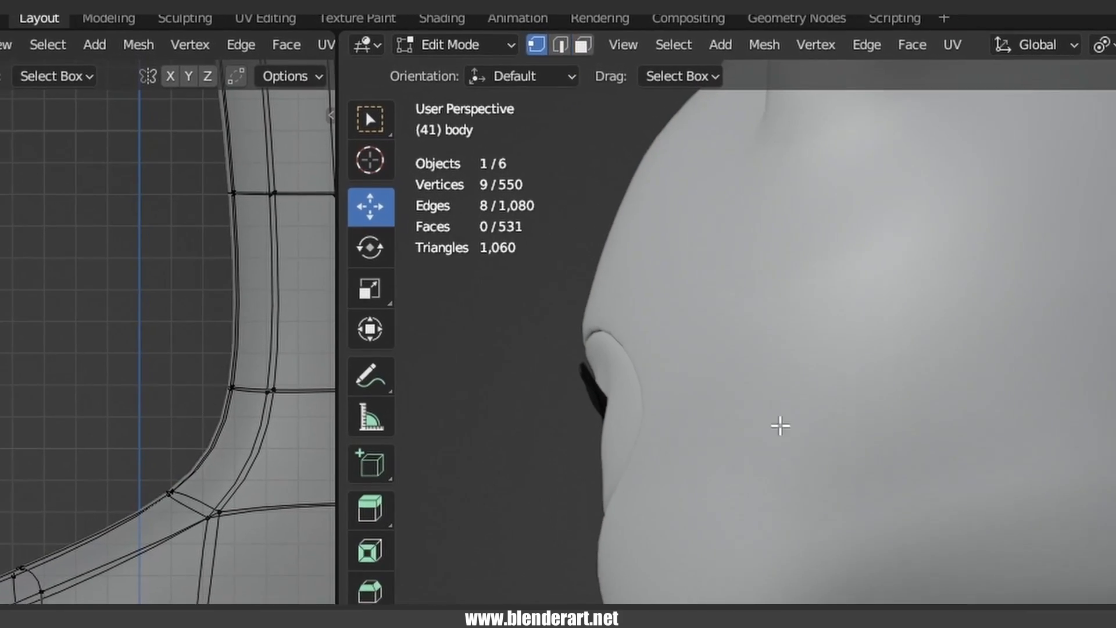
pyautogui.moveTo(631, 399); pyautogui.dragTo(896, 416, button='middle')
pyautogui.press('Tab')
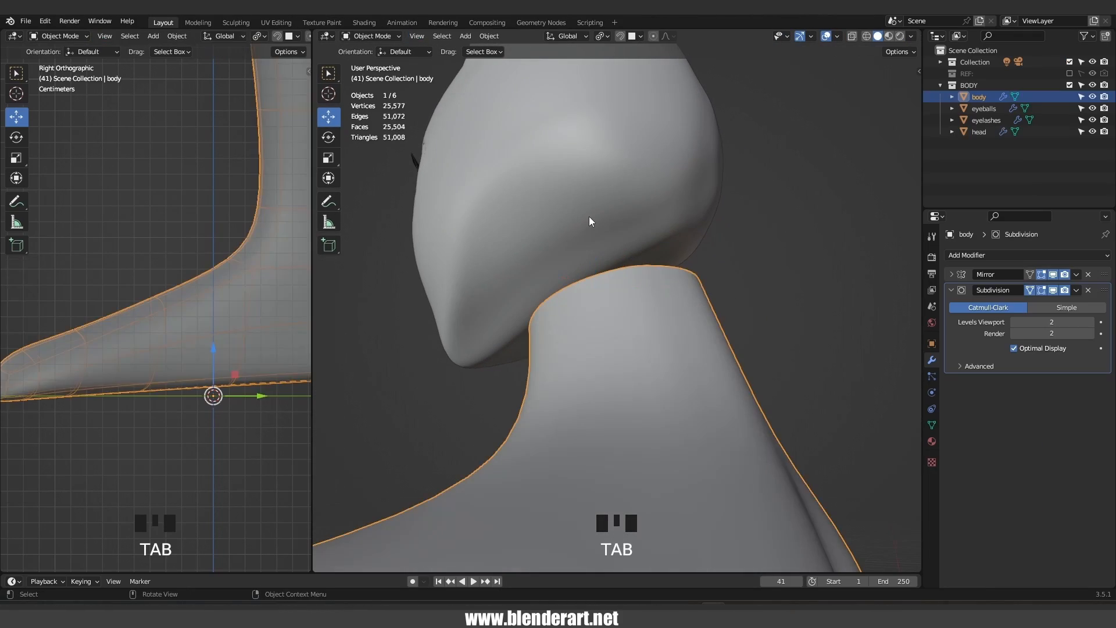
# Switch the head to Edit Mode with face selection, viewing the underside near the neck
pyautogui.click(588, 221)
pyautogui.press('Tab')
pyautogui.moveTo(589, 221); pyautogui.dragTo(592, 235, button='middle')
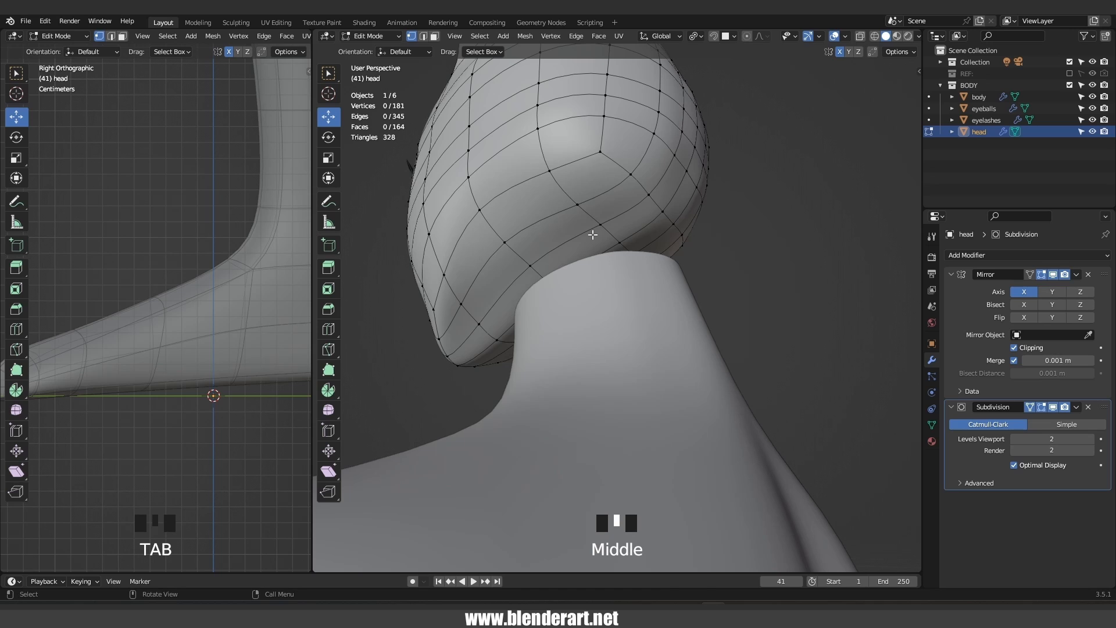
pyautogui.press('3')
pyautogui.click(596, 190)
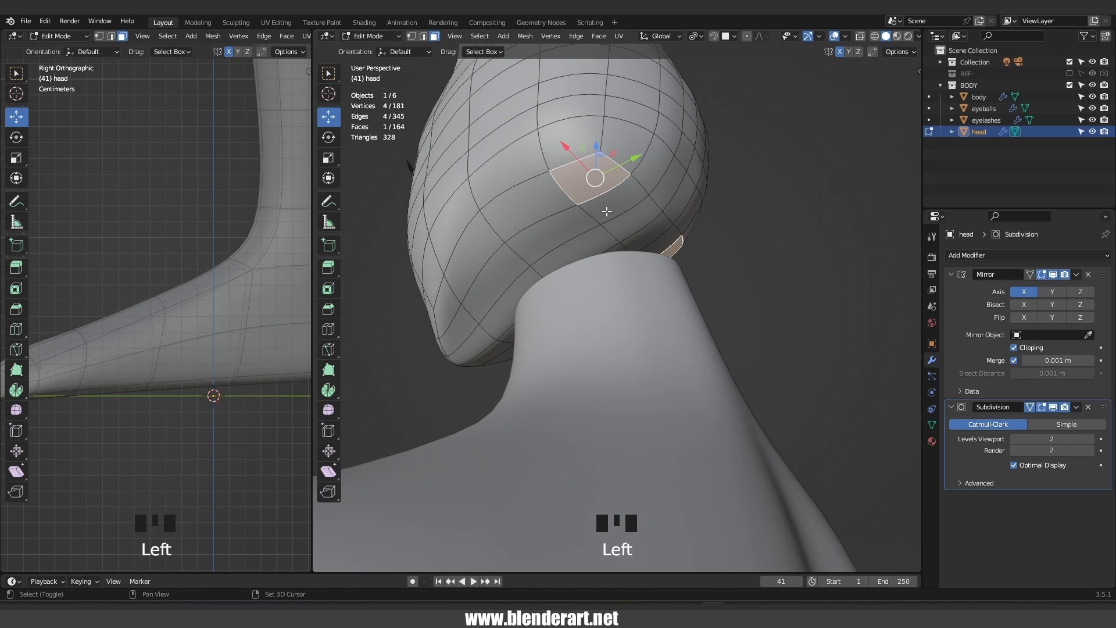
pyautogui.keyDown('shift'); pyautogui.click(607, 212); pyautogui.keyUp('shift')
pyautogui.keyDown('shift'); pyautogui.click(616, 226); pyautogui.keyUp('shift')
# Delete the four faces on the underside at the back of the head to open it for the neck
pyautogui.click(603, 210)
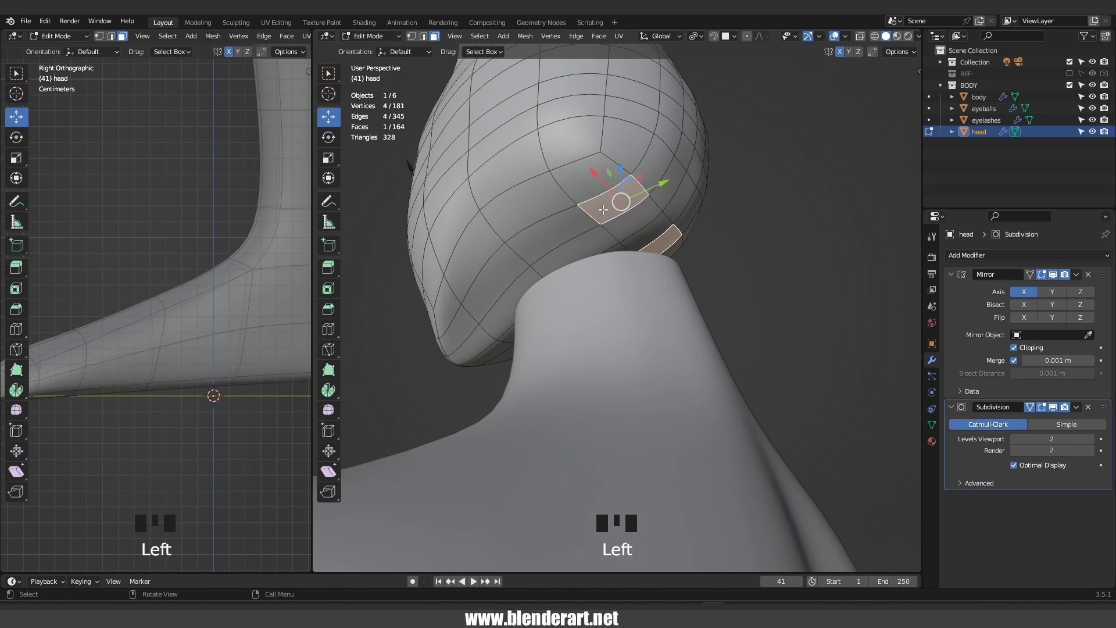
pyautogui.keyDown('shift'); pyautogui.click(618, 225); pyautogui.keyUp('shift')
pyautogui.keyDown('shift'); pyautogui.click(598, 247); pyautogui.keyUp('shift')
pyautogui.keyDown('shift'); pyautogui.click(573, 239); pyautogui.keyUp('shift')
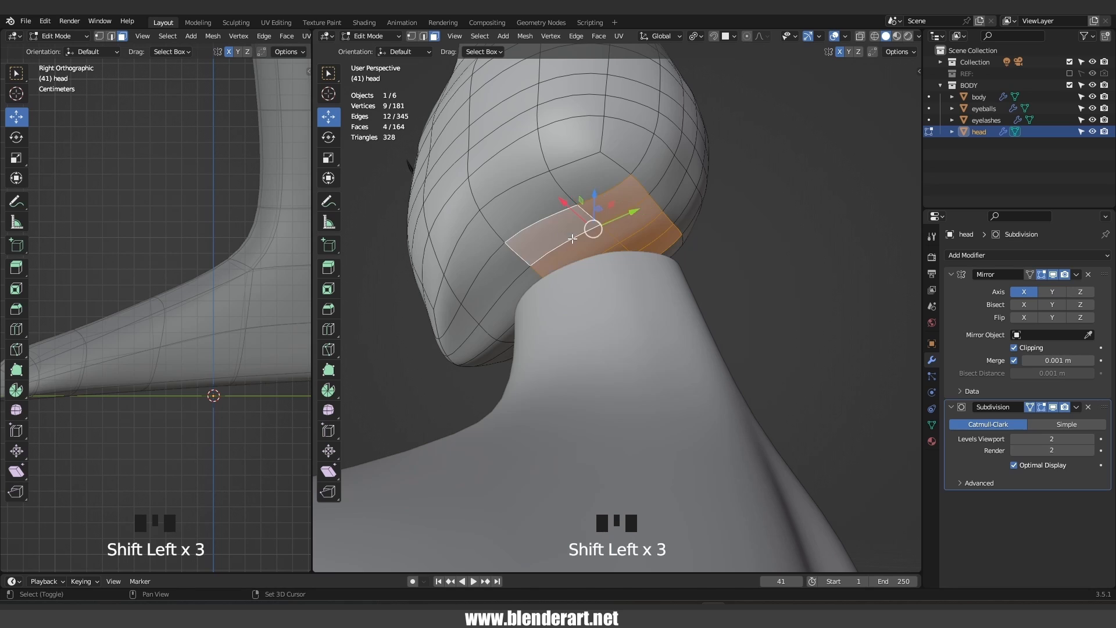
pyautogui.moveTo(572, 239); pyautogui.dragTo(652, 265, button='middle')
pyautogui.press('c')
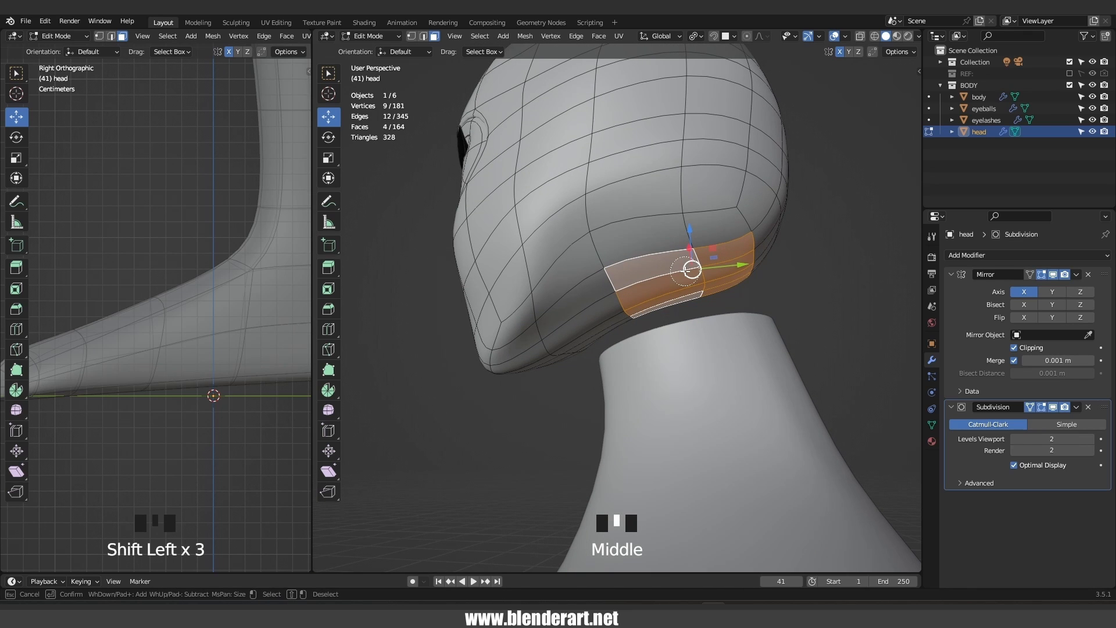
pyautogui.press('c')
pyautogui.press('x')
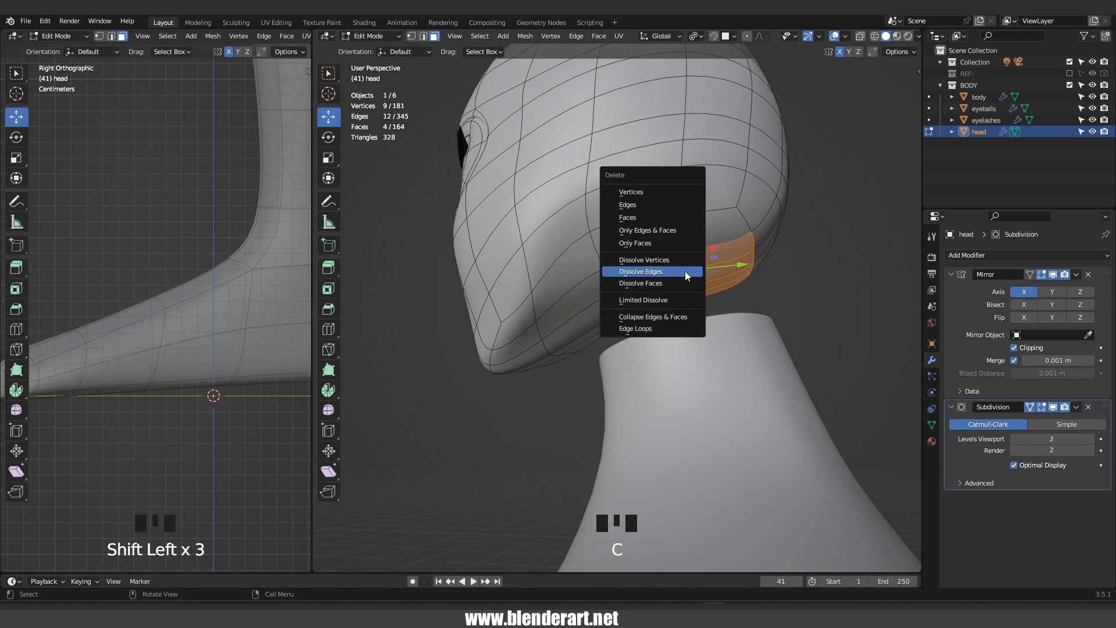
pyautogui.click(657, 217)
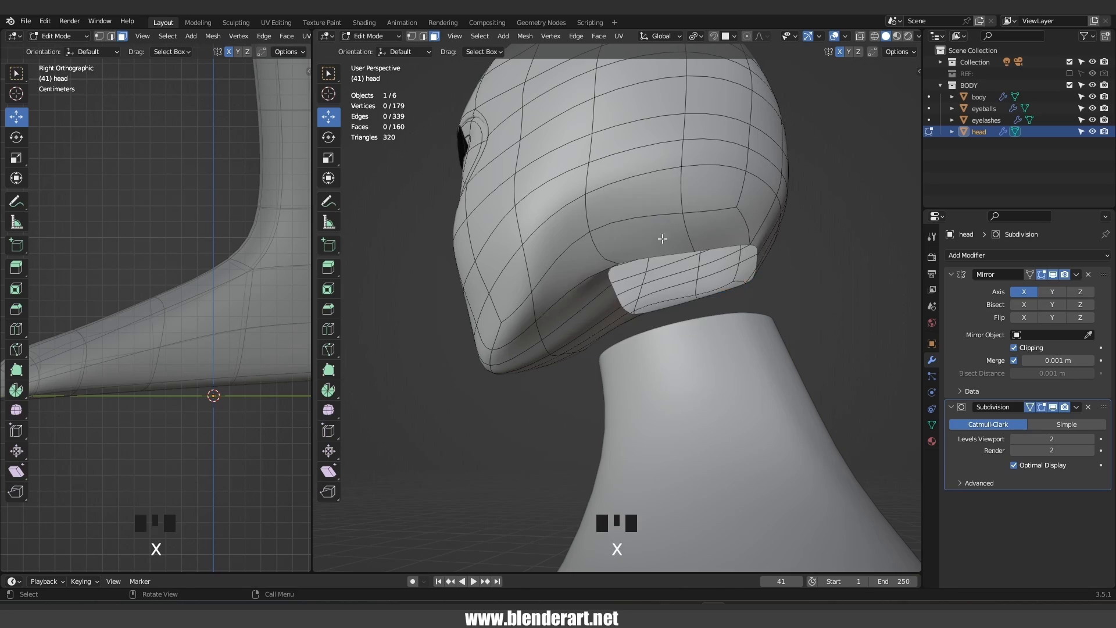
# Select the border loop of the head's new opening in vertex mode and check its vertex count
pyautogui.moveTo(657, 217); pyautogui.dragTo(651, 236, button='middle')
pyautogui.press('1')
pyautogui.keyDown('alt'); pyautogui.click(585, 254); pyautogui.keyUp('alt')
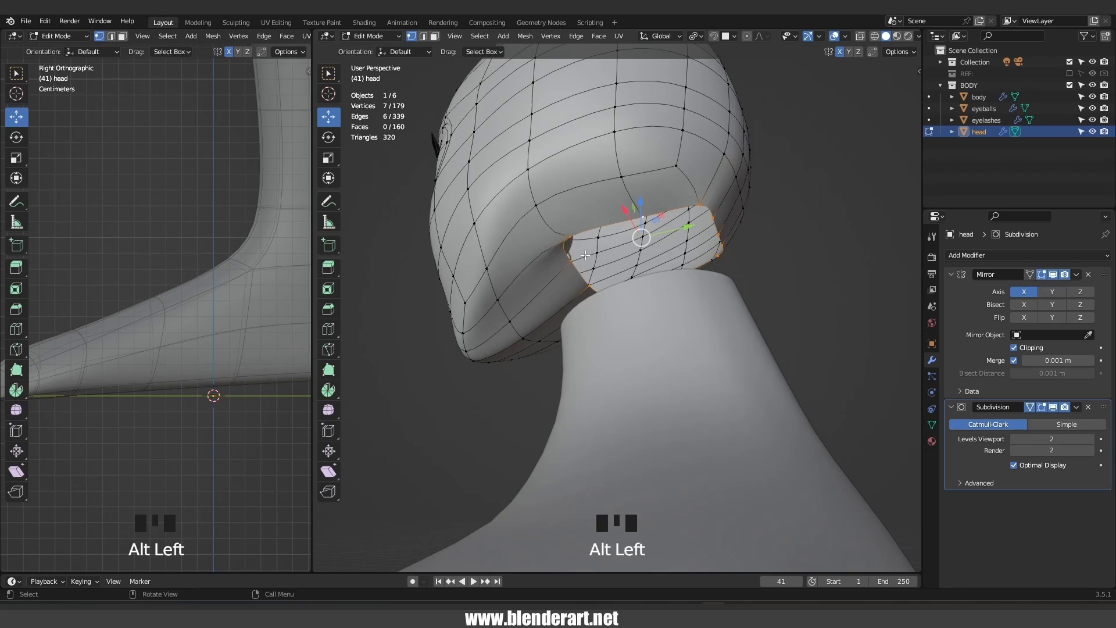
pyautogui.moveTo(585, 255)
pyautogui.mouseDown(button='middle')
pyautogui.moveTo(686, 233)
pyautogui.moveTo(605, 257)
pyautogui.mouseUp(button='middle')
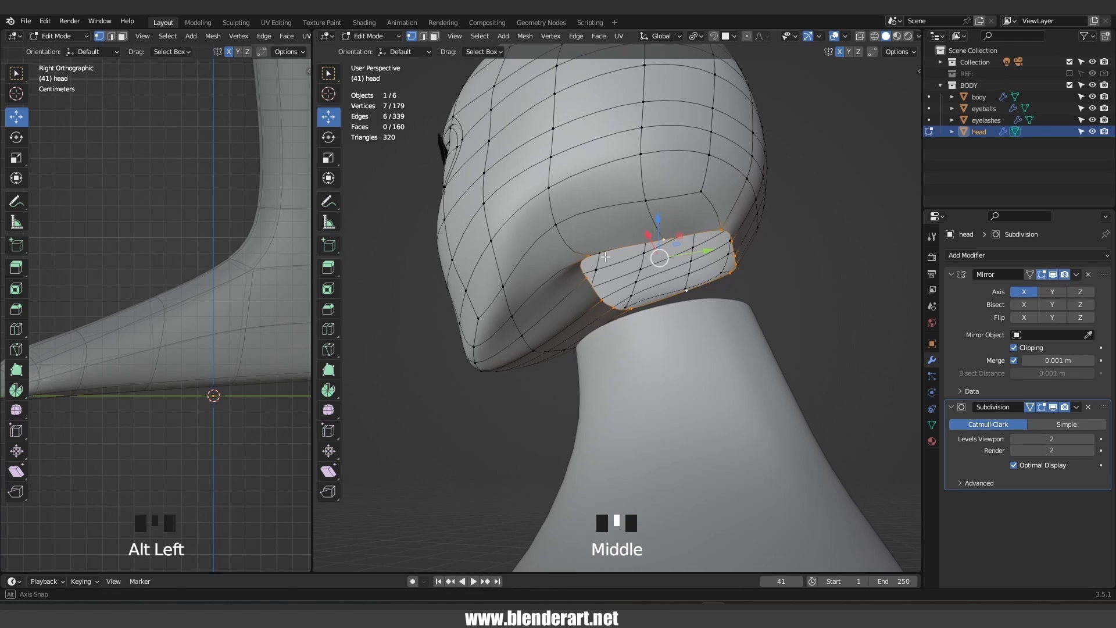
# Delete the two adjacent faces under the jaw to extend the neck opening toward the chin
pyautogui.moveTo(594, 303); pyautogui.dragTo(660, 265, button='middle')
pyautogui.press('3')
pyautogui.click(665, 256)
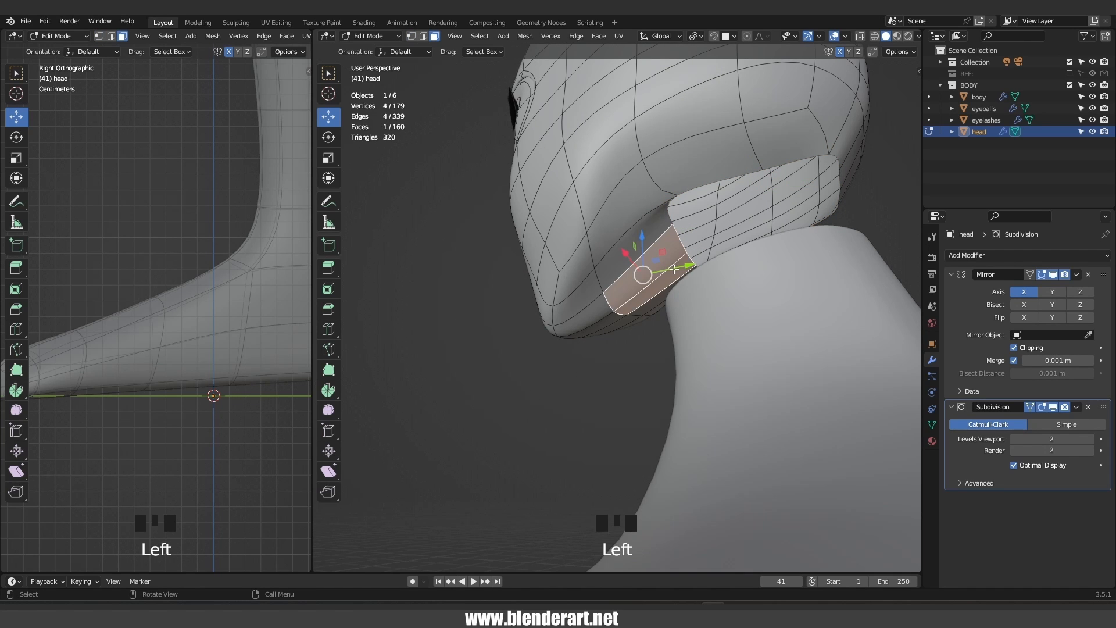
pyautogui.keyDown('shift'); pyautogui.click(633, 239); pyautogui.keyUp('shift')
pyautogui.press('x')
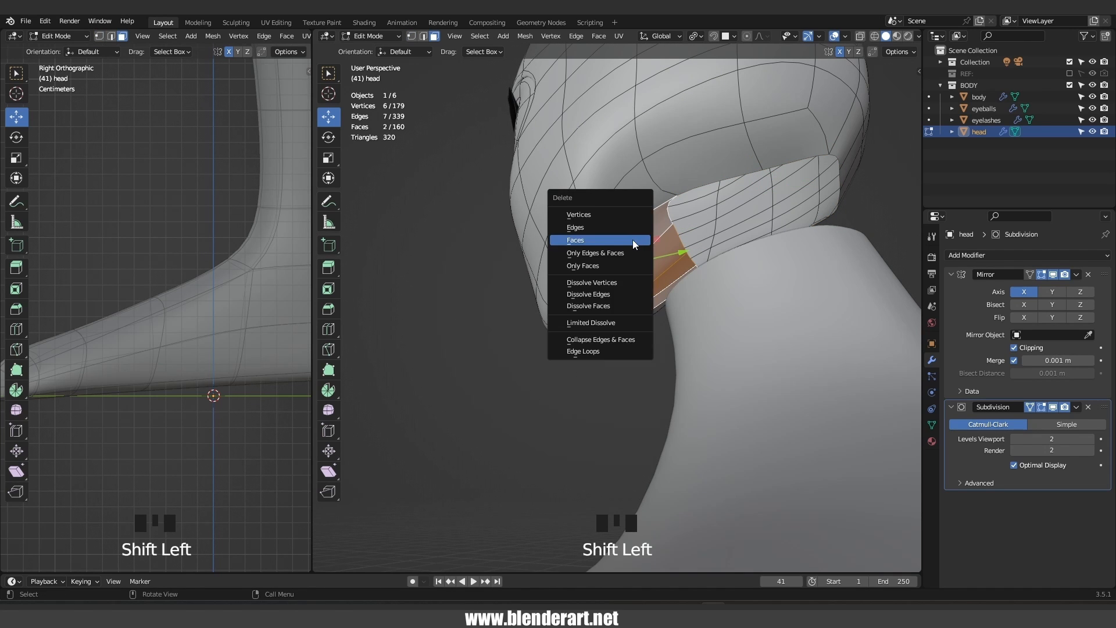
pyautogui.click(633, 239)
# Select the border loop of the enlarged neck opening and check its vertex count
pyautogui.moveTo(664, 242); pyautogui.dragTo(688, 235, button='middle')
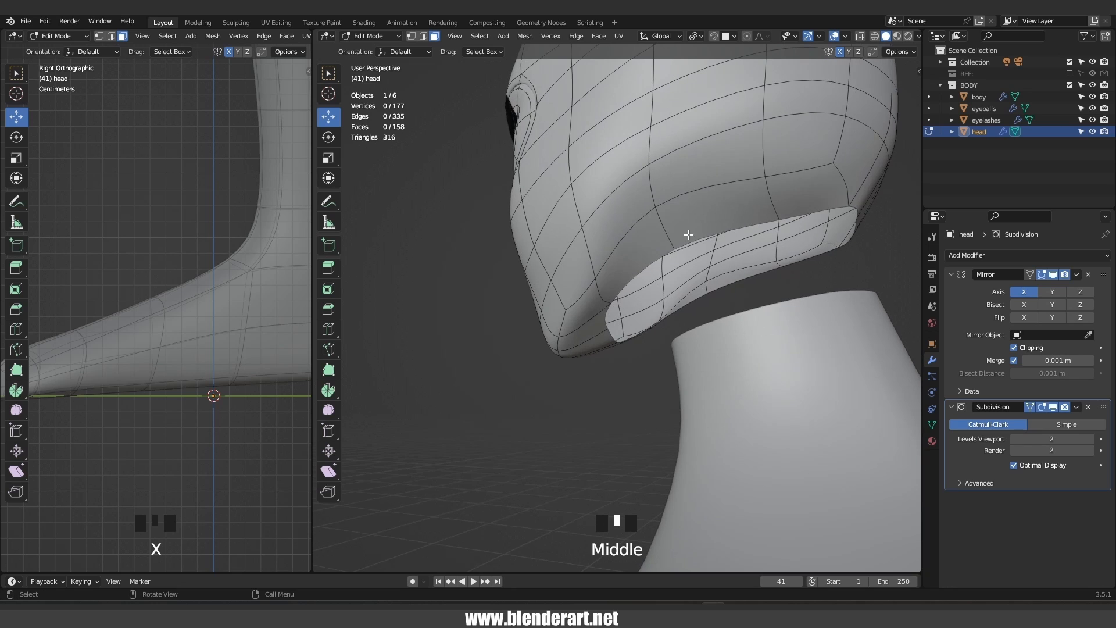
pyautogui.press('1')
pyautogui.keyDown('alt'); pyautogui.click(692, 238); pyautogui.keyUp('alt')
# With X-ray on in the side view, move the opening's three front vertices by 0.014318 m in Y and 0.009043 m in Z
pyautogui.press('KP_3')
pyautogui.scroll(3, 690, 296)
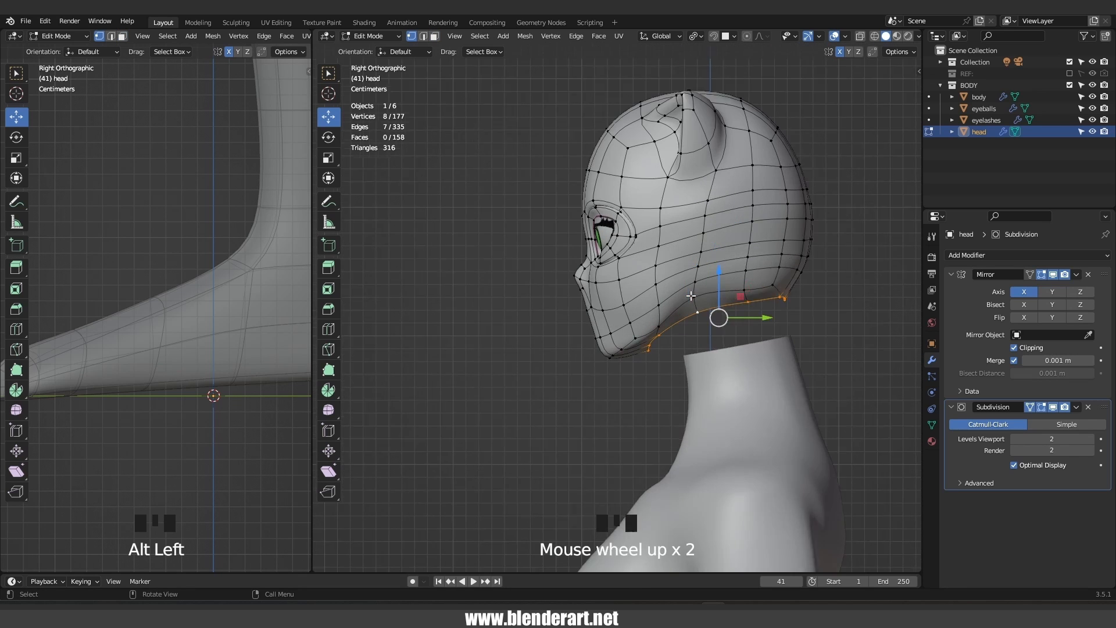
pyautogui.hotkey('alt', 'z')
pyautogui.moveTo(688, 392); pyautogui.dragTo(643, 330)
pyautogui.press('g')
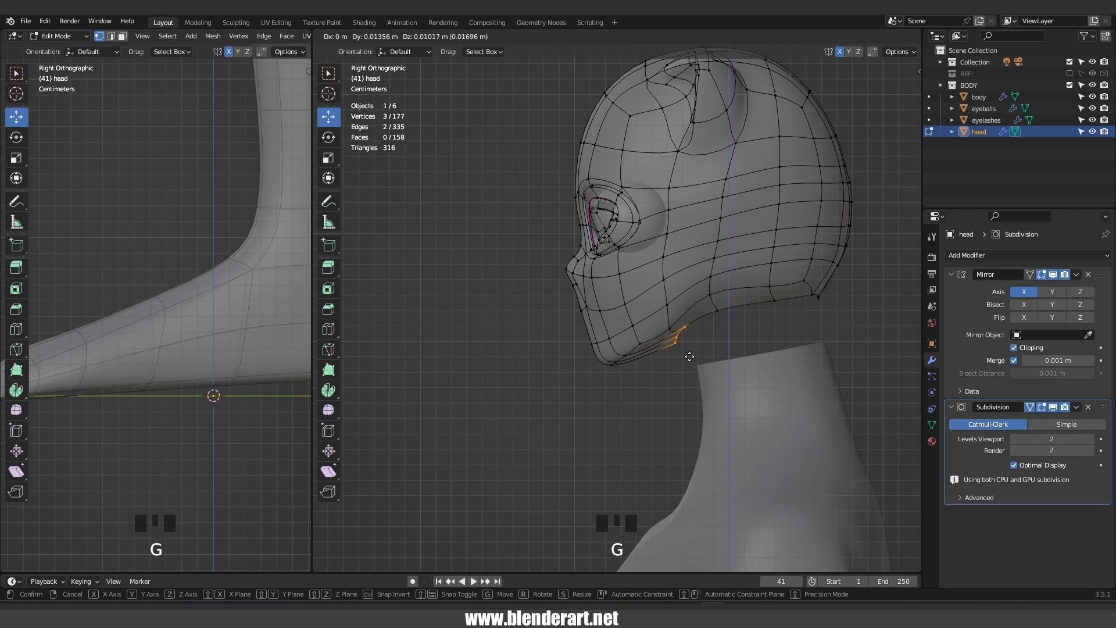
pyautogui.click(644, 325)
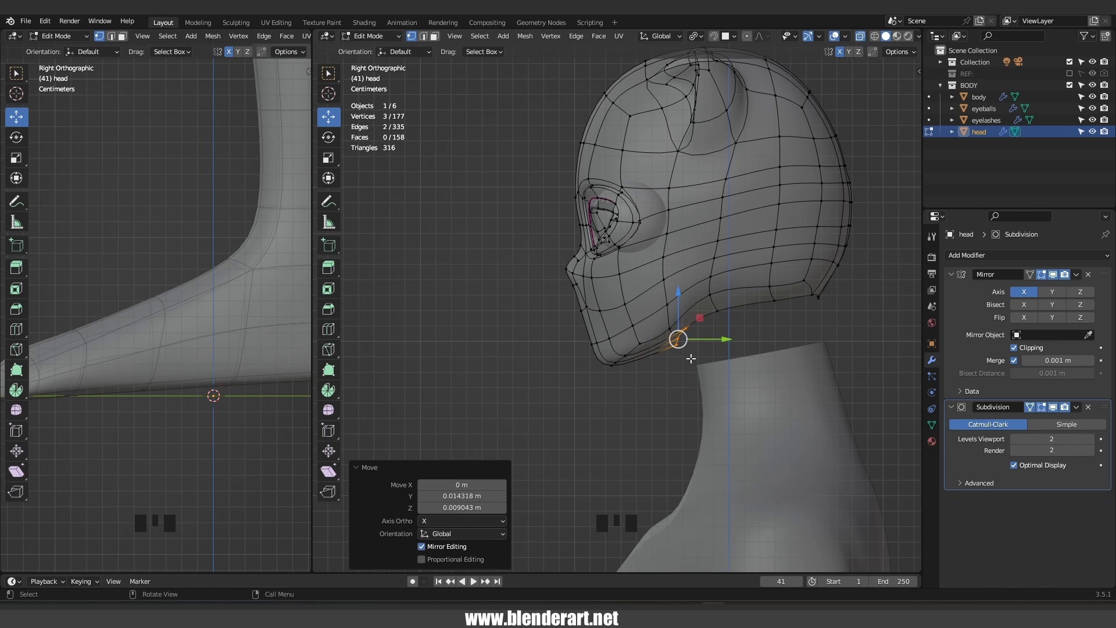
# Add one vertical loop cut down the side of the head to the neck opening and select the opening's border loop to check its vertex count
pyautogui.hotkey('alt', 'z')
pyautogui.moveTo(645, 326); pyautogui.dragTo(702, 290, button='middle')
pyautogui.hotkey('ctrl', 'r')
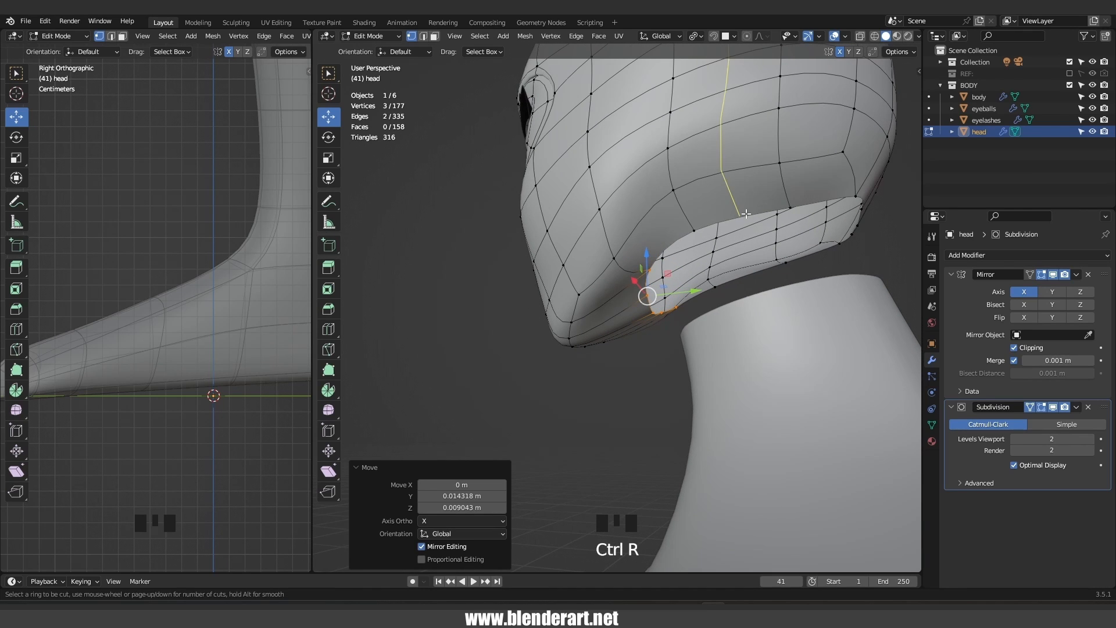
pyautogui.click(747, 213)
pyautogui.scroll(-2, 746, 214)
pyautogui.moveTo(735, 232); pyautogui.dragTo(735, 288, button='middle')
pyautogui.keyDown('alt'); pyautogui.click(723, 320); pyautogui.keyUp('alt')
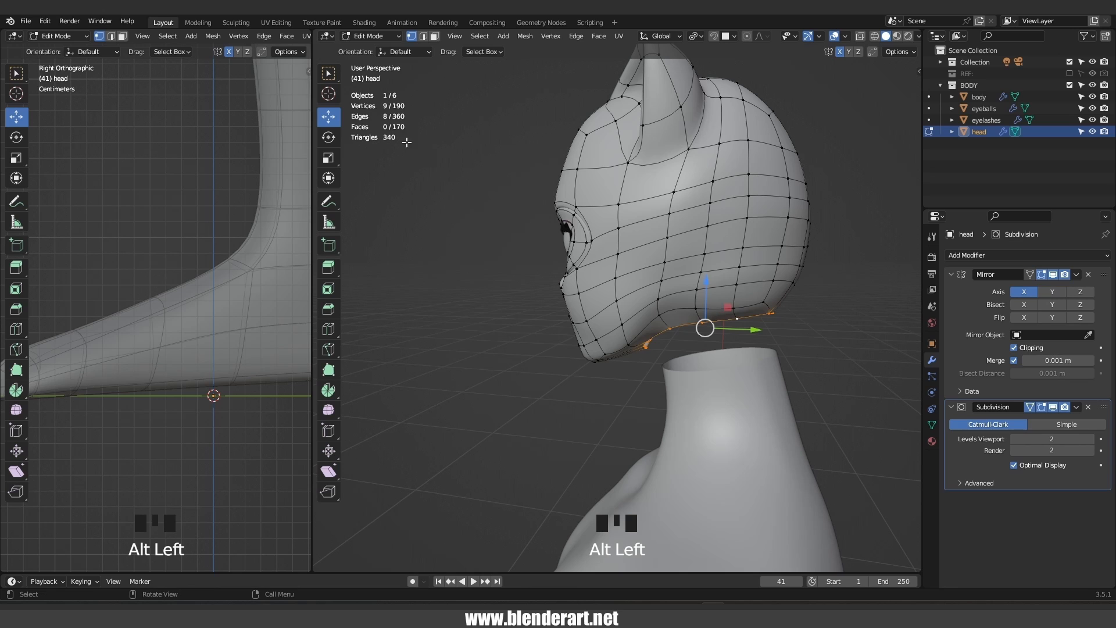
pyautogui.moveTo(685, 354); pyautogui.dragTo(696, 288, button='middle')
# Join the head object into the body object in object mode
pyautogui.press('Tab')
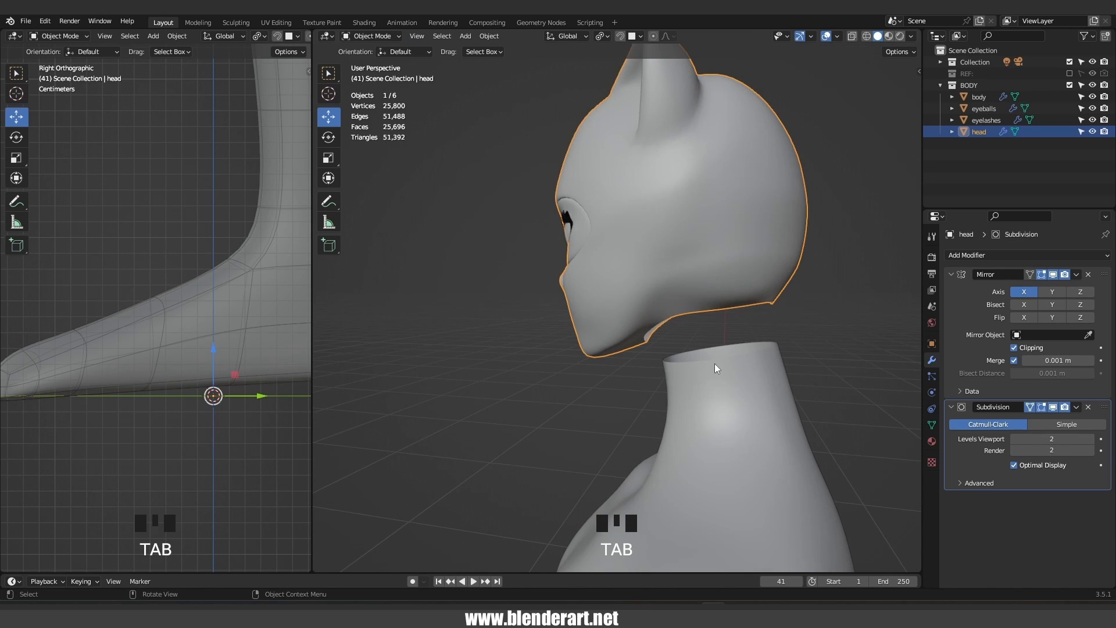
pyautogui.keyDown('shift'); pyautogui.click(727, 375); pyautogui.keyUp('shift')
pyautogui.hotkey('ctrl', 'j')
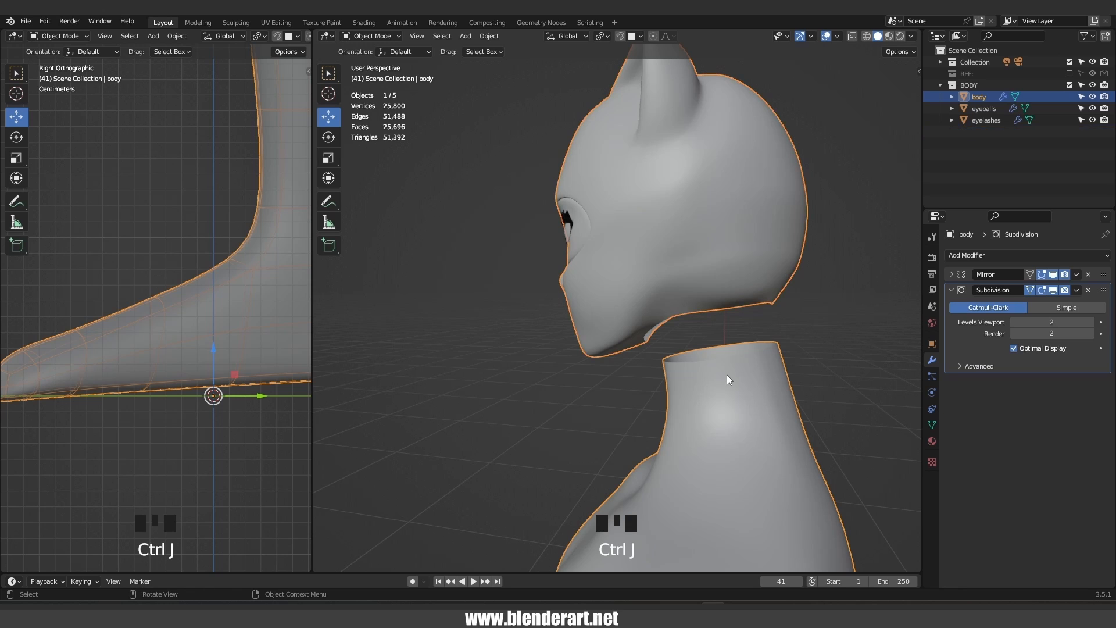
pyautogui.click(553, 385)
pyautogui.moveTo(552, 385)
pyautogui.mouseDown(button='middle')
pyautogui.moveTo(753, 380)
pyautogui.moveTo(560, 369)
pyautogui.mouseUp(button='middle')
pyautogui.press('KP_3')
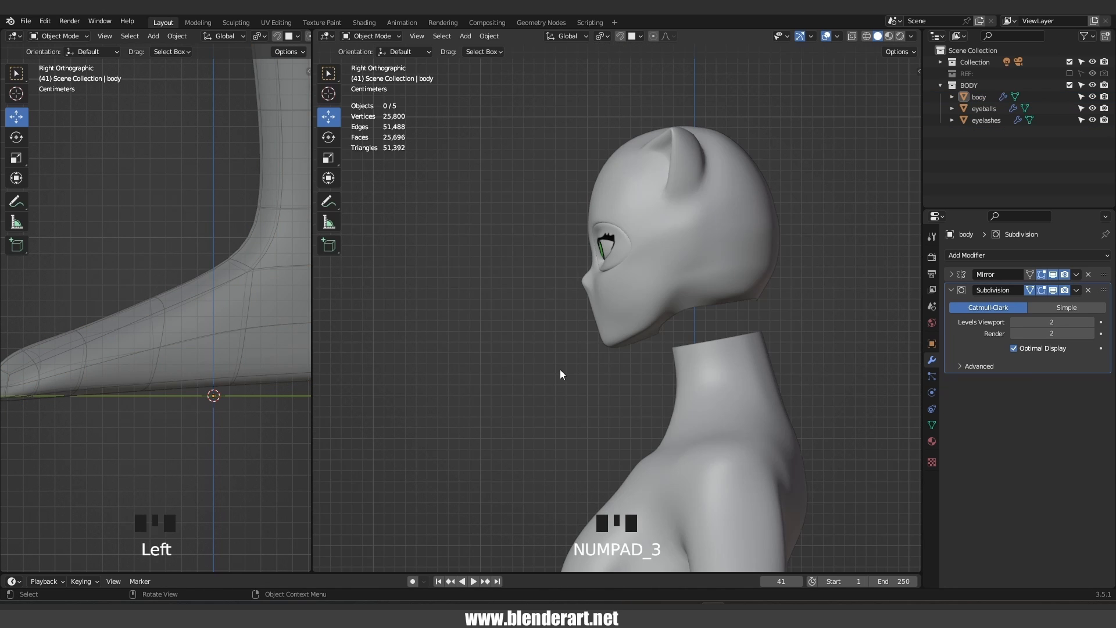
# Connect the head's underside opening to the top of the neck with Bridge Edge Loops and return to object mode
pyautogui.press('Tab')
pyautogui.moveTo(649, 365); pyautogui.dragTo(719, 287, button='middle')
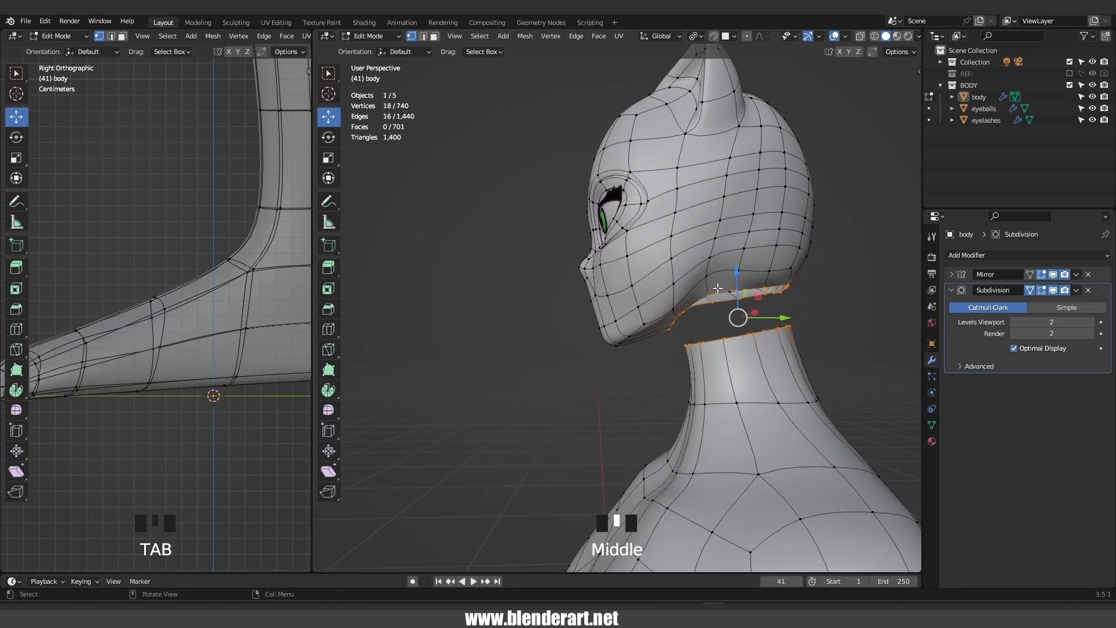
pyautogui.hotkey('ctrl', 'e')
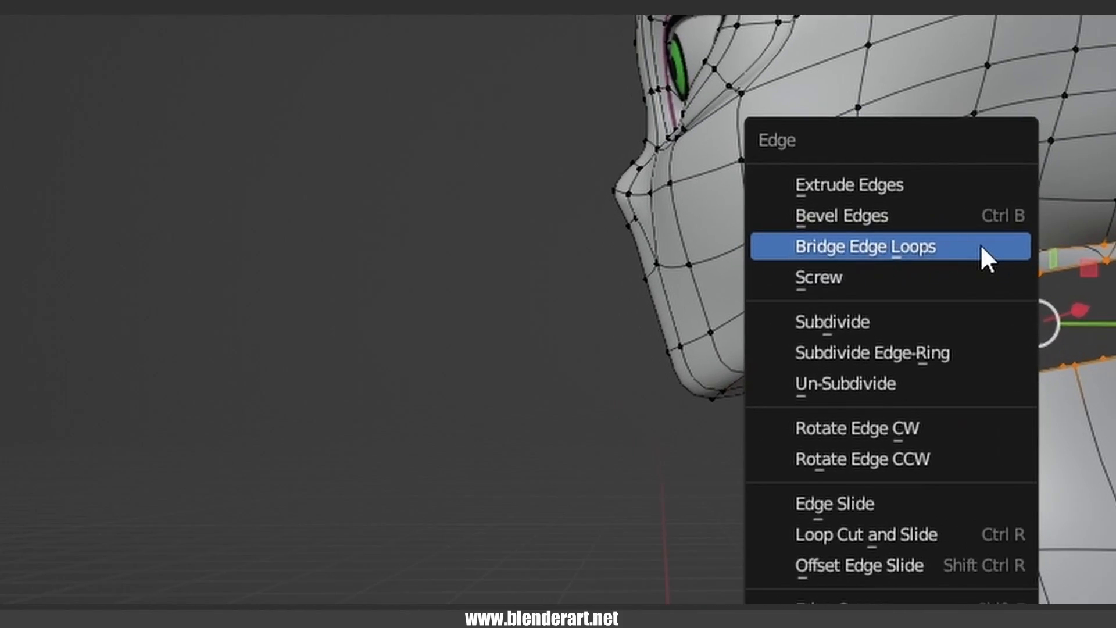
pyautogui.click(719, 289)
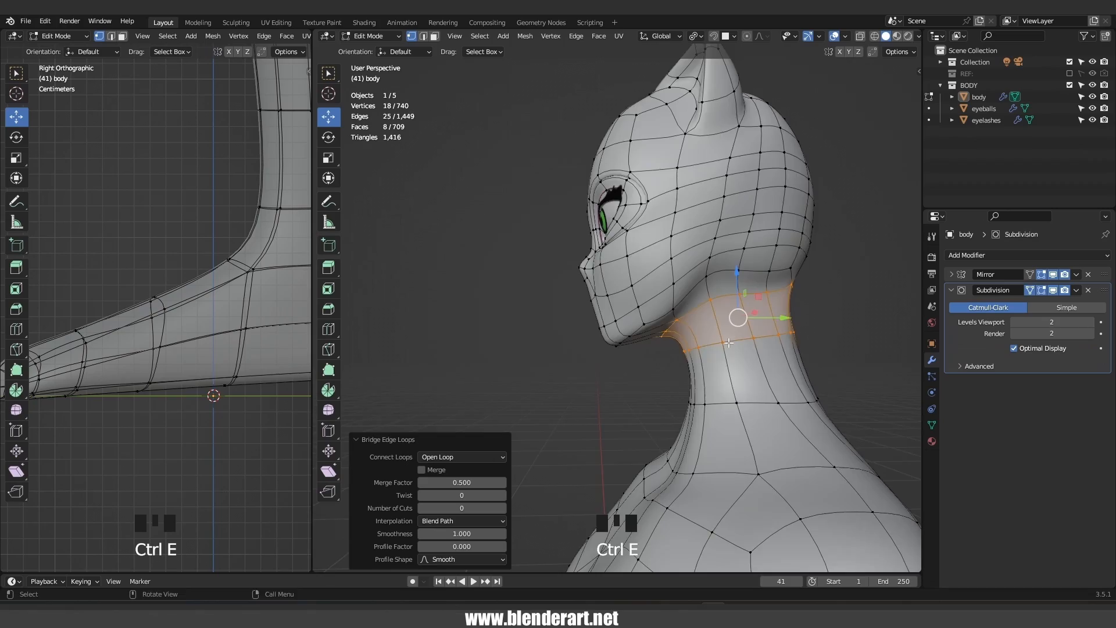
pyautogui.moveTo(729, 343); pyautogui.dragTo(593, 368, button='middle')
pyautogui.press('Tab')
# Add a cylinder mesh at the world origin with 12 vertices
pyautogui.scroll(-4, 700, 364)
pyautogui.moveTo(593, 368); pyautogui.dragTo(529, 369, button='middle')
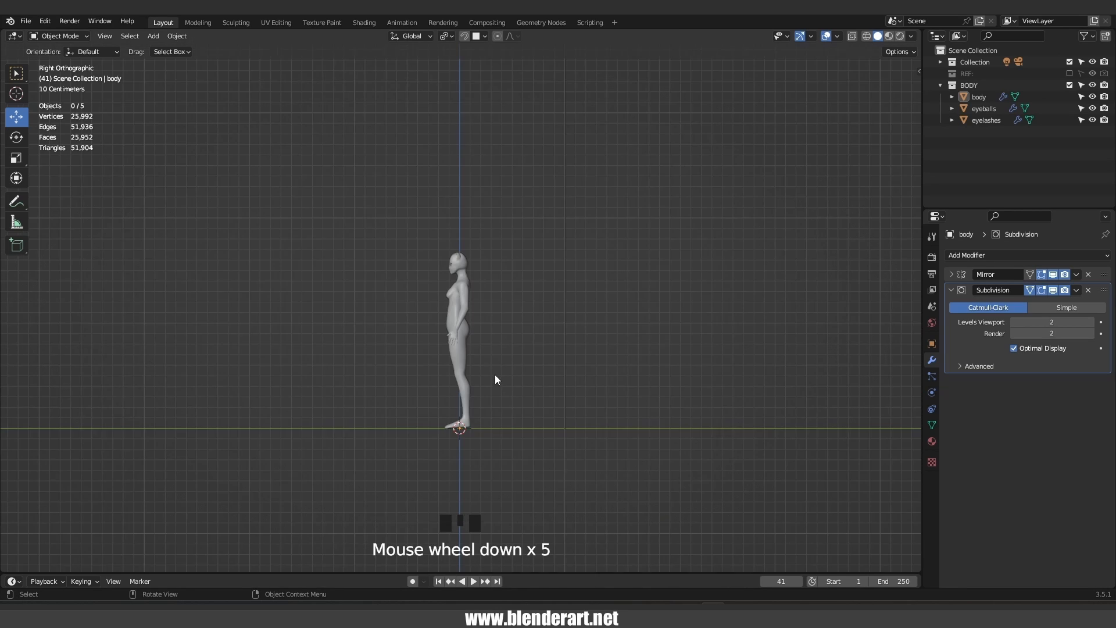
pyautogui.scroll(3, 495, 372)
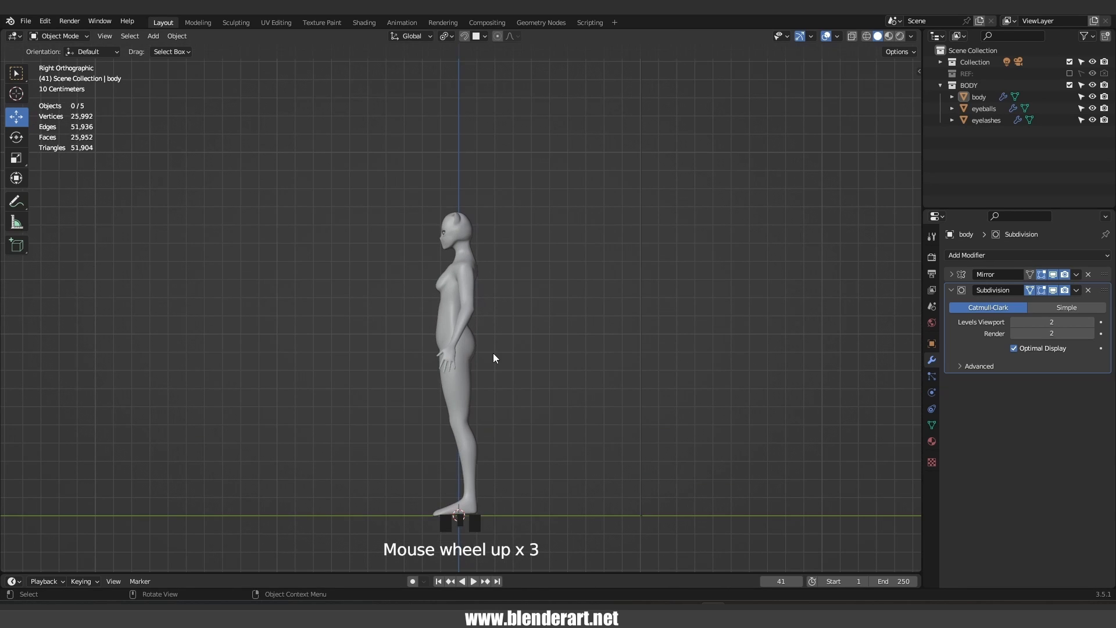
pyautogui.hotkey('shift', 'a')
pyautogui.moveTo(493, 352)
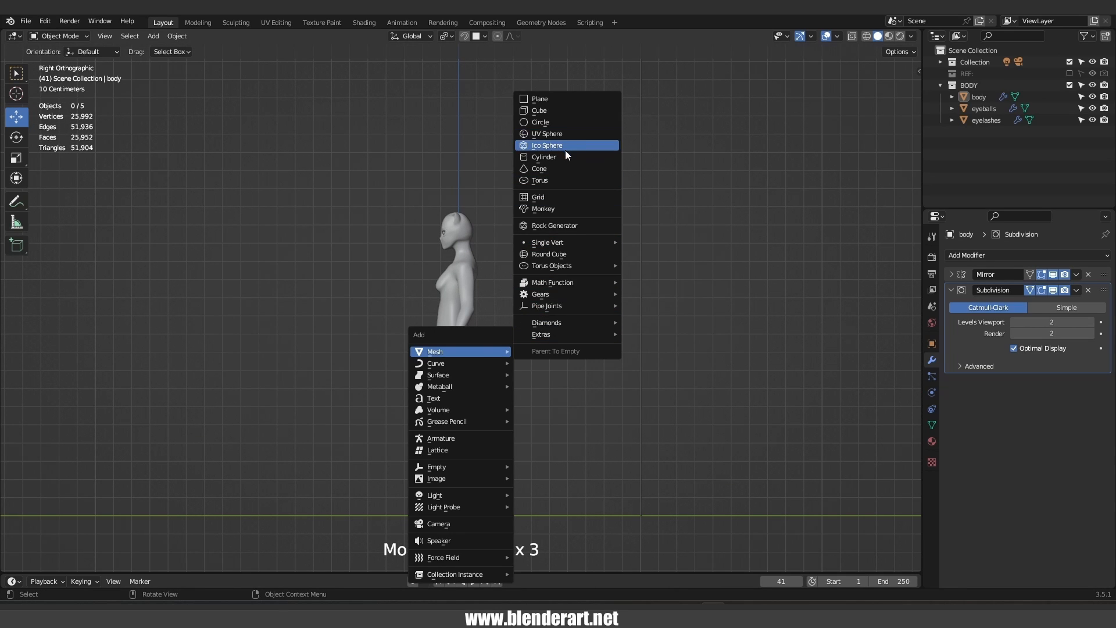
pyautogui.click(570, 157)
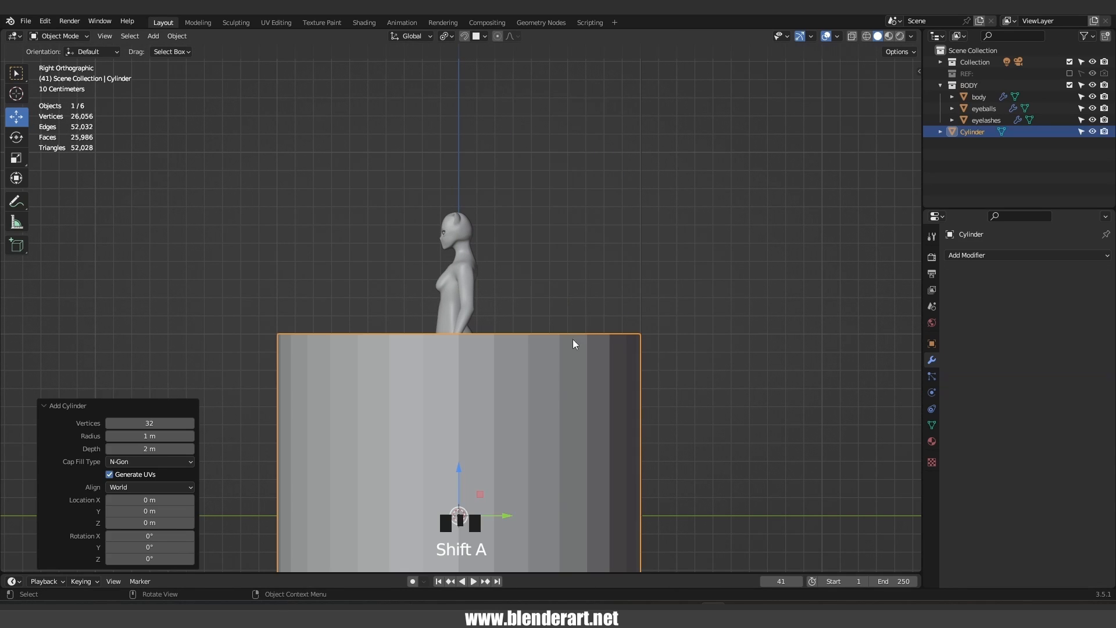
pyautogui.click(144, 422)
pyautogui.write('12')
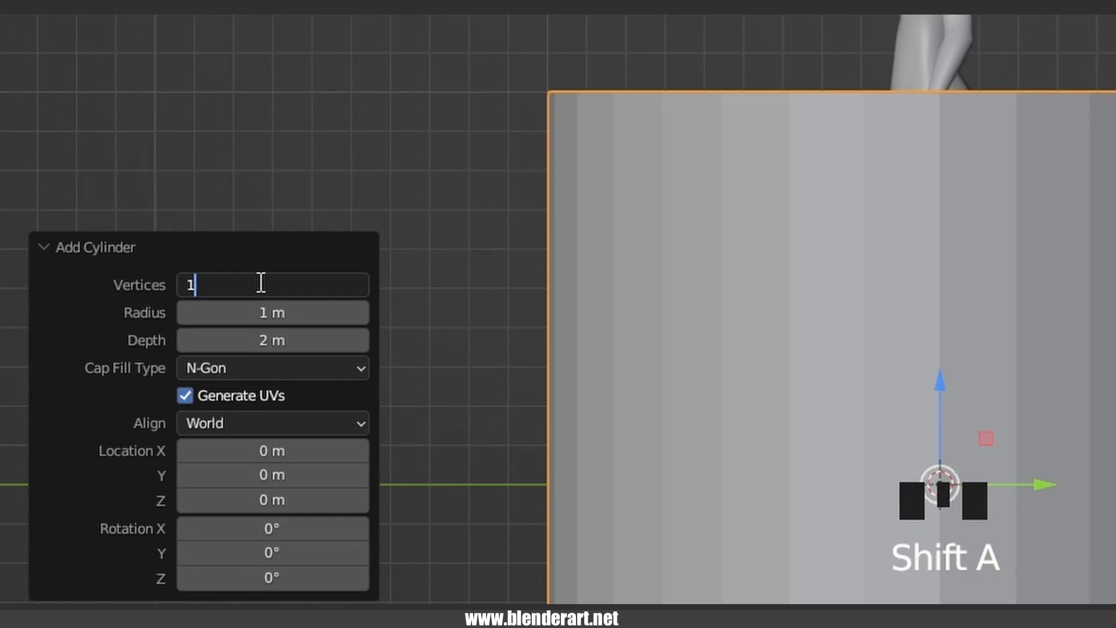
pyautogui.click(268, 284)
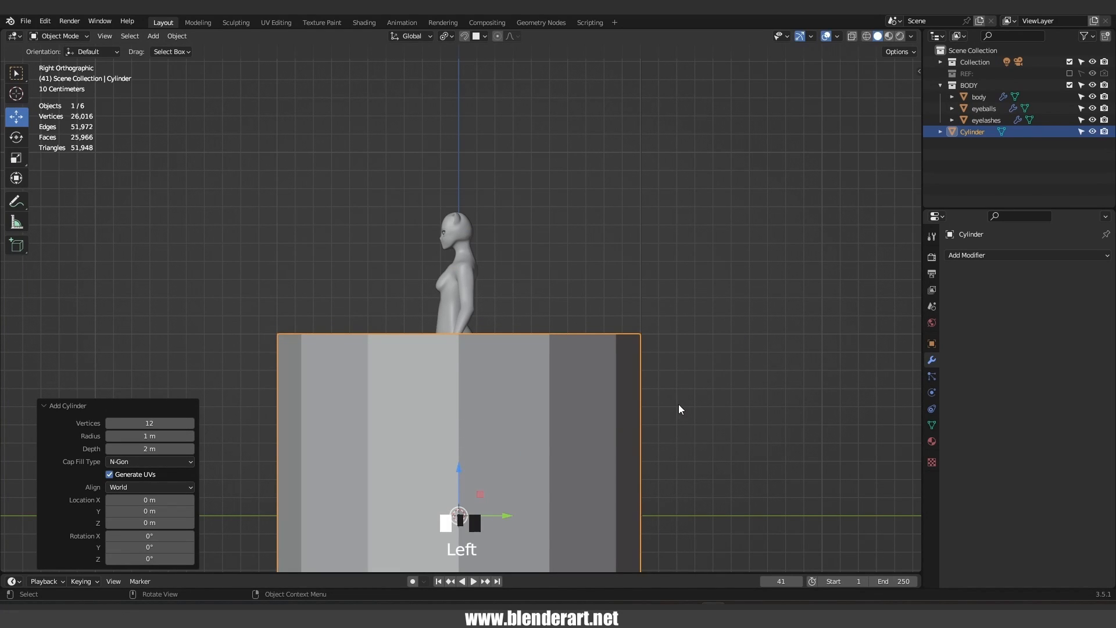
# Scale the cylinder uniformly by 0.133 and rotate it 90° in the side view so it lies horizontally
pyautogui.press('s')
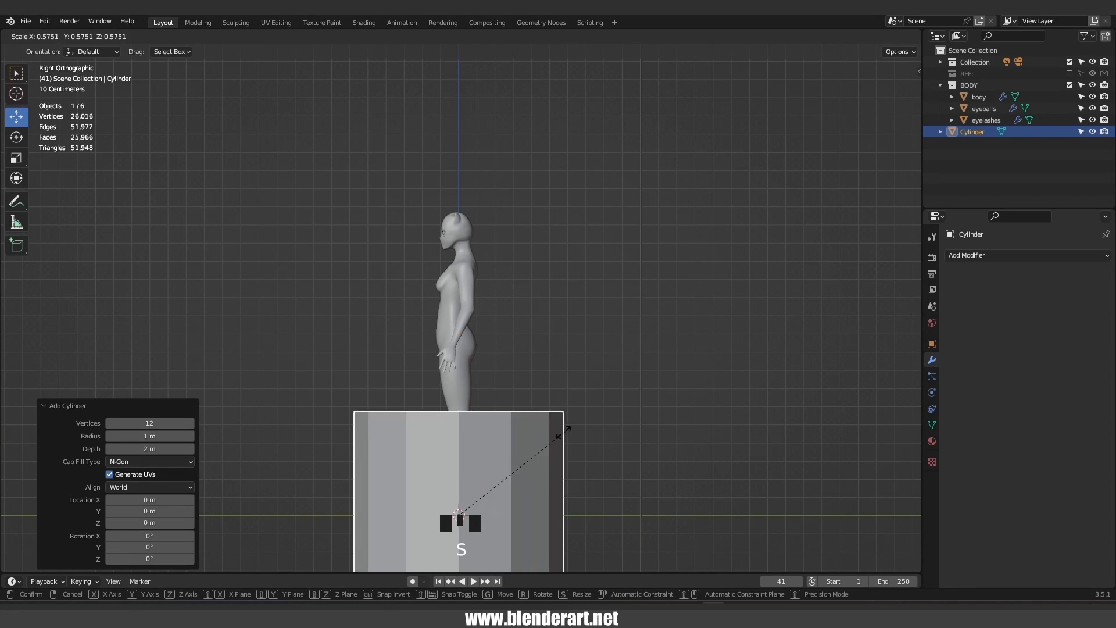
pyautogui.click(469, 486)
pyautogui.write('r')
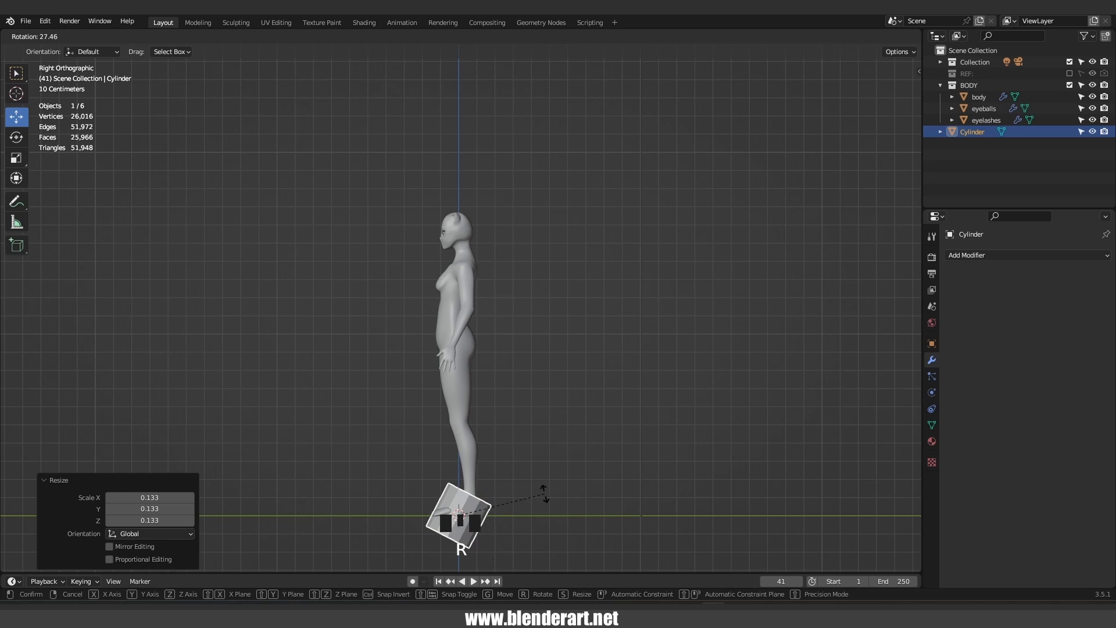
pyautogui.write('90')
pyautogui.press('Return')
# Stretch the cylinder by 7.850 along Y and scale the whole object down by 0.202
pyautogui.press('s')
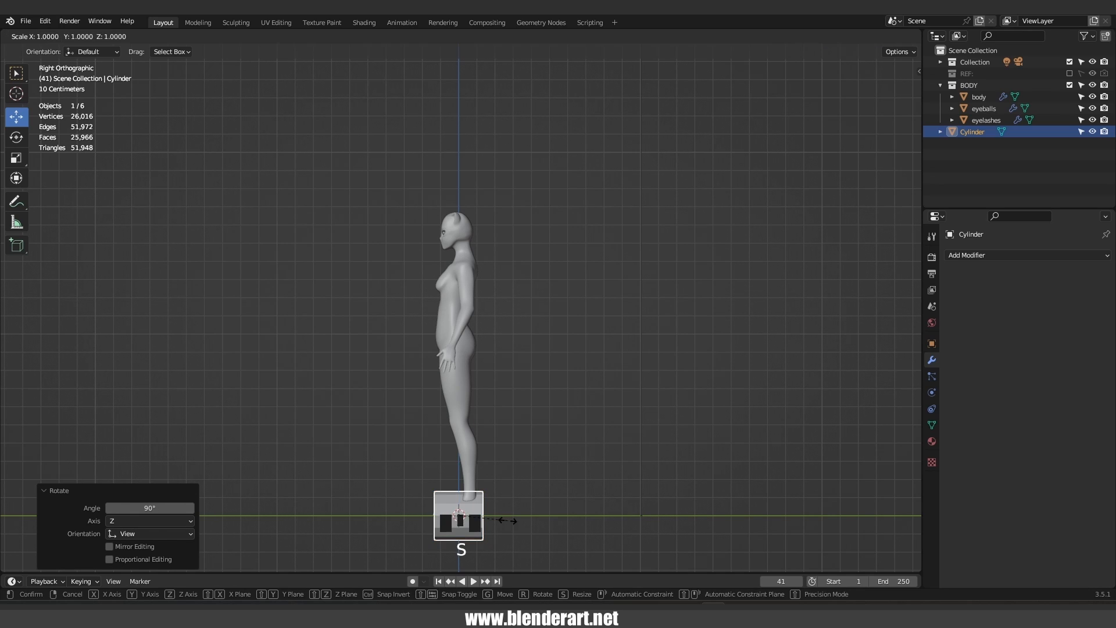
pyautogui.press('y')
pyautogui.click(833, 550)
pyautogui.press('s')
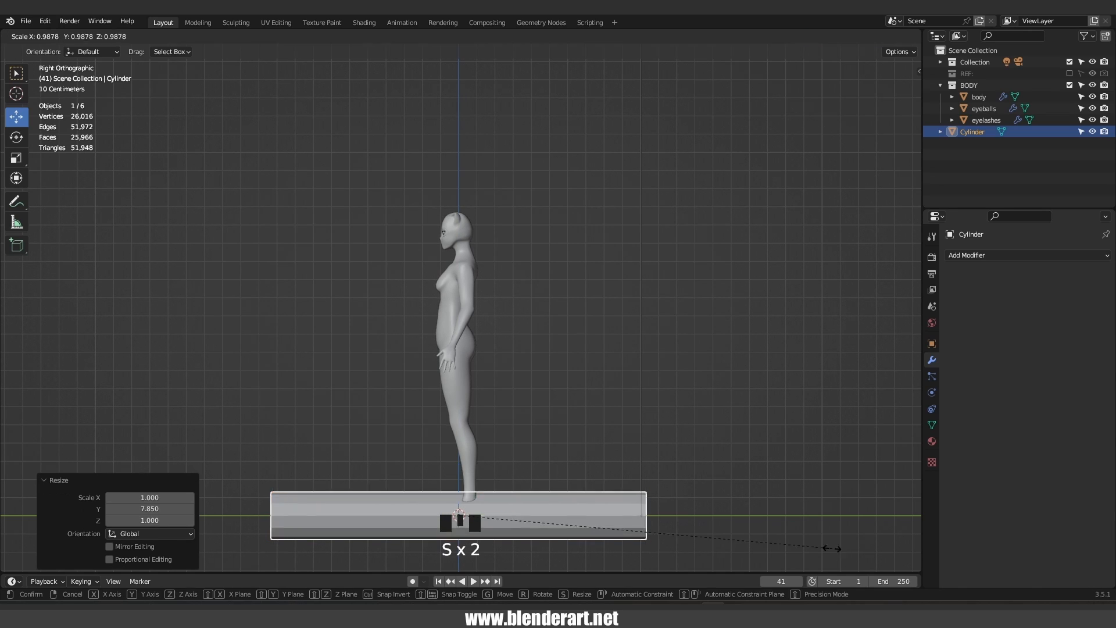
pyautogui.click(531, 546)
# Adjust the thin cylinder's length along Y with successive scale factors of 4.730, 0.558 and about 1.1
pyautogui.press('s')
pyautogui.press('y')
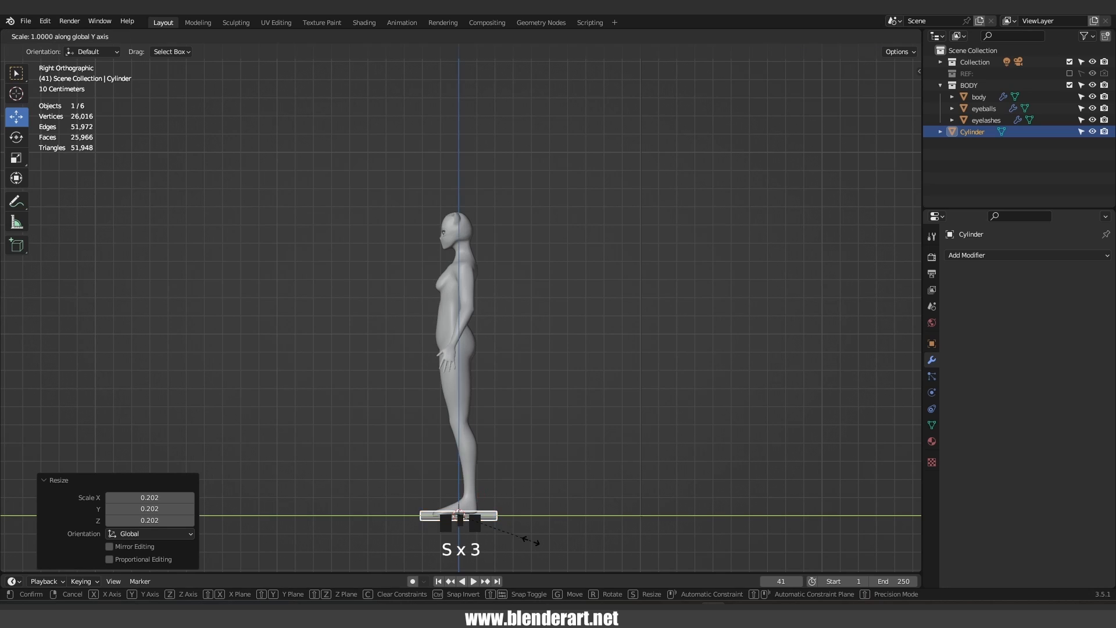
pyautogui.click(786, 572)
pyautogui.press('s')
pyautogui.press('y')
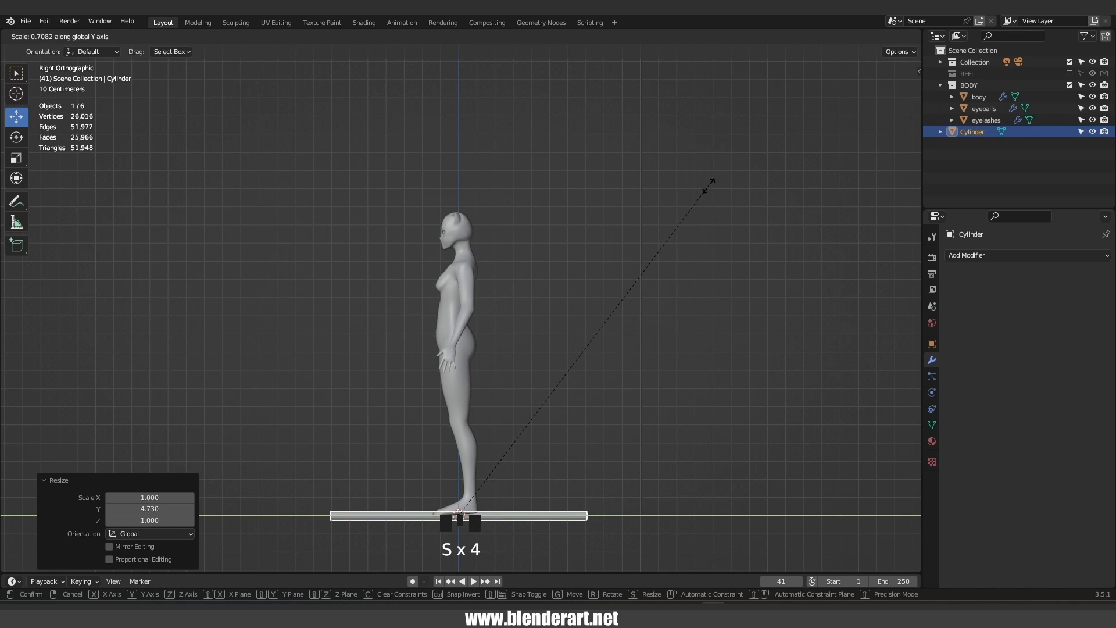
pyautogui.click(657, 254)
pyautogui.press('s')
pyautogui.press('y')
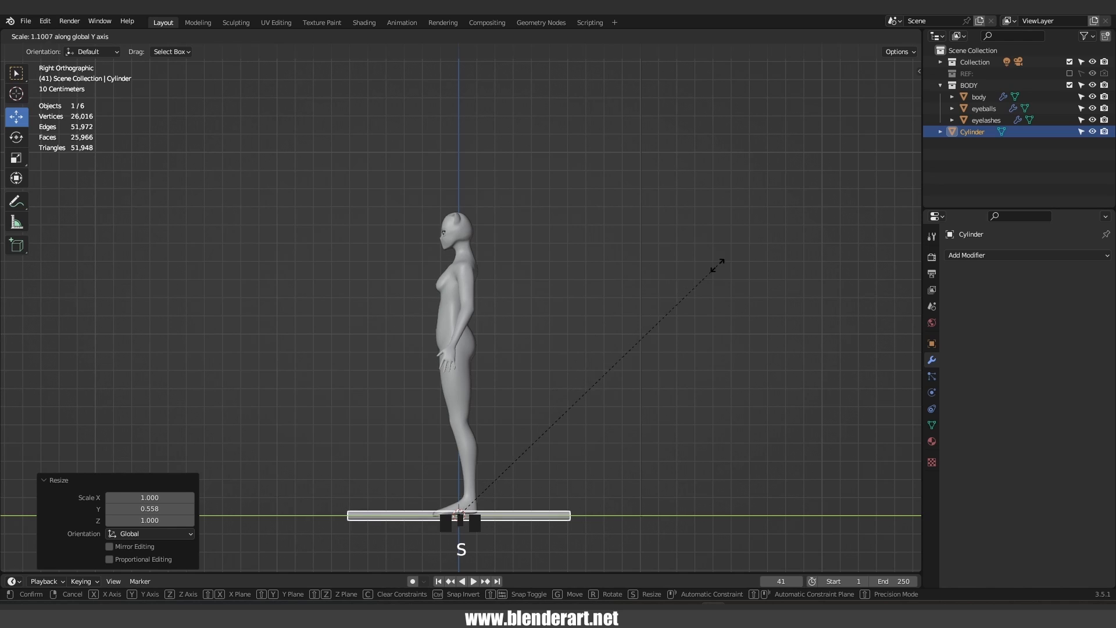
pyautogui.click(730, 267)
# Move the cylinder 0.64955 m in Y and 0.96633 m in Z to behind the hips, and scale it uniformly by 0.758
pyautogui.press('g')
pyautogui.click(841, 89)
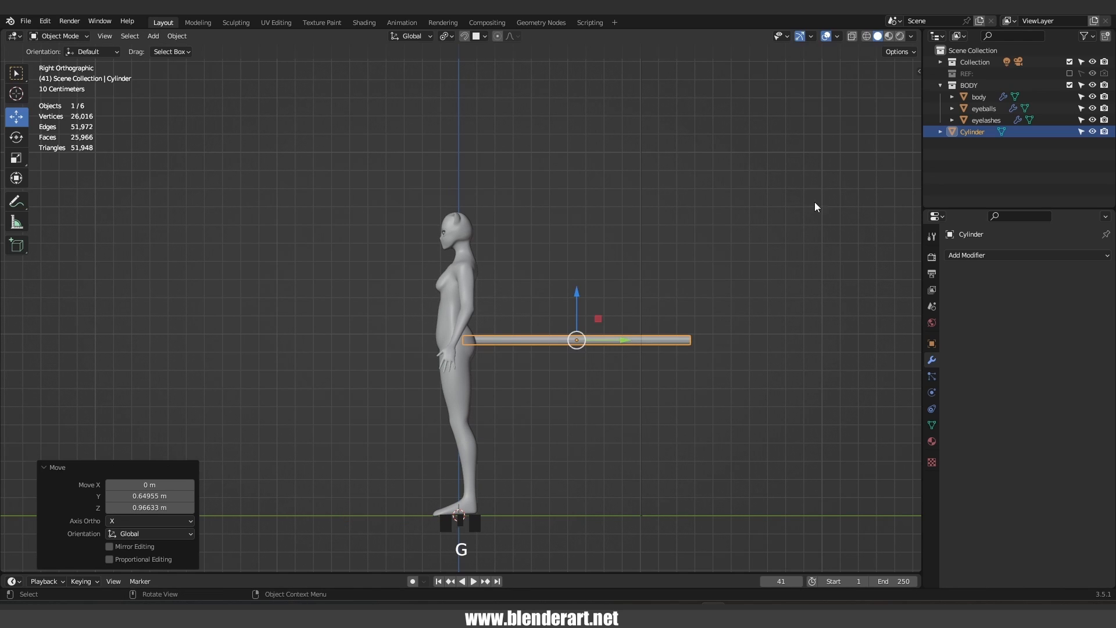
pyautogui.press('s')
pyautogui.click(742, 269)
# Fit the cylinder's end into the lower back by moving it -0.13119 m in Y and 0.0064 m in Z, plus 0.024369 m in Z
pyautogui.press('g')
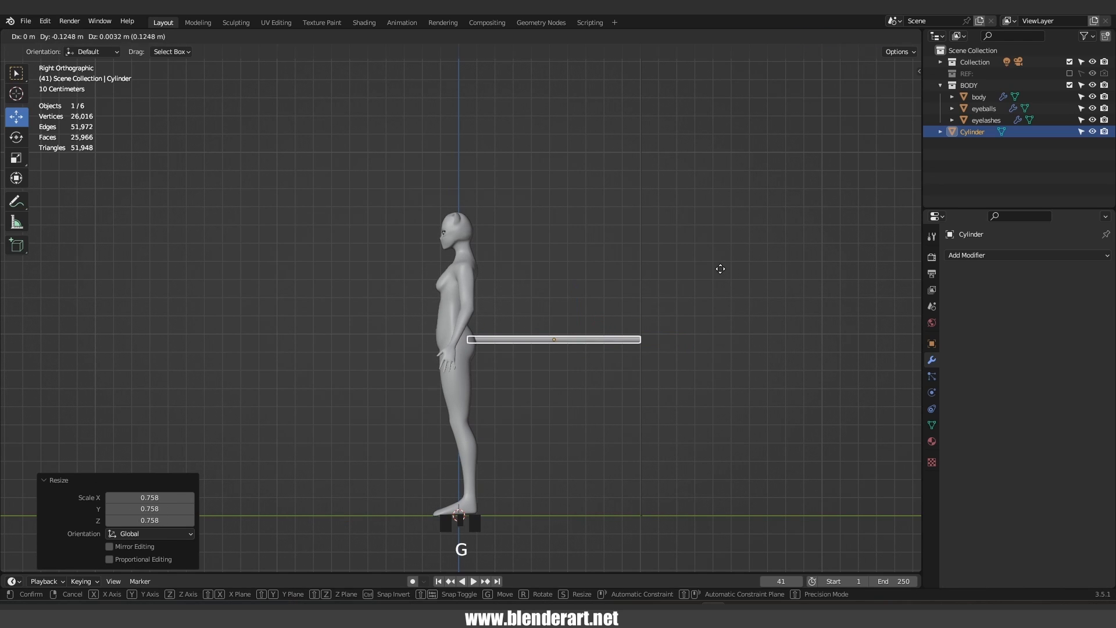
pyautogui.click(721, 271)
pyautogui.press('KP_Decimal')
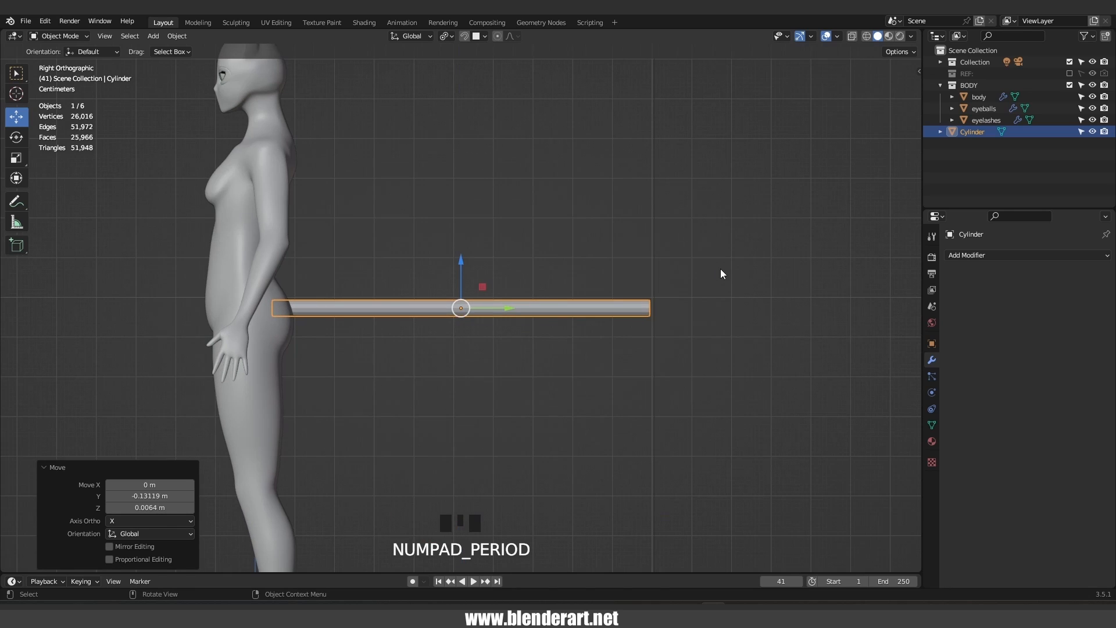
pyautogui.moveTo(710, 274); pyautogui.dragTo(582, 351, button='middle')
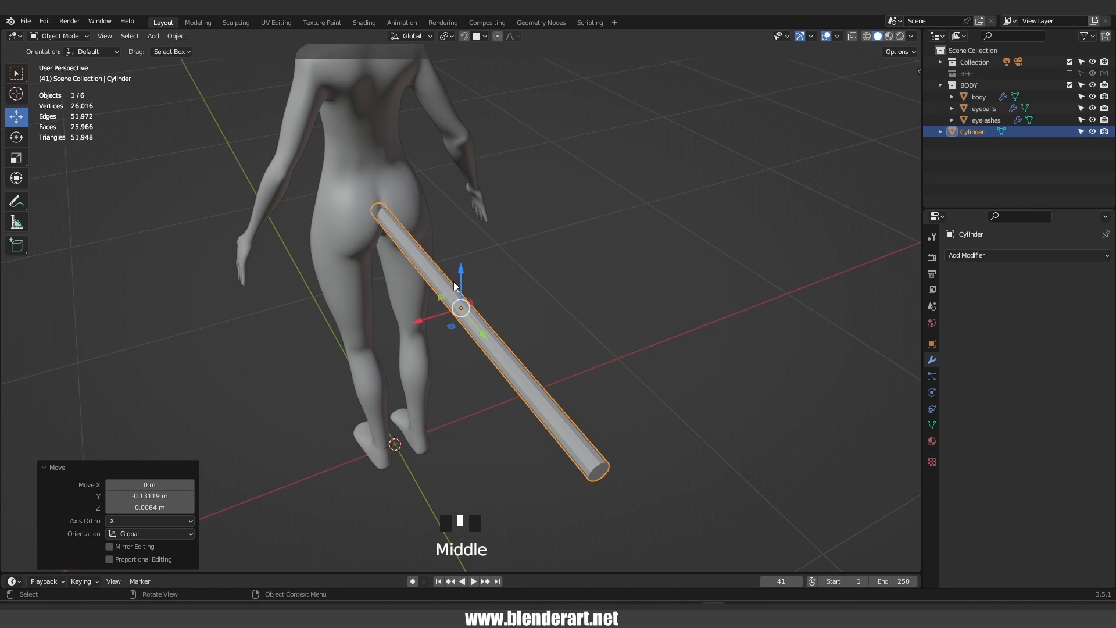
pyautogui.moveTo(461, 278); pyautogui.dragTo(463, 262)
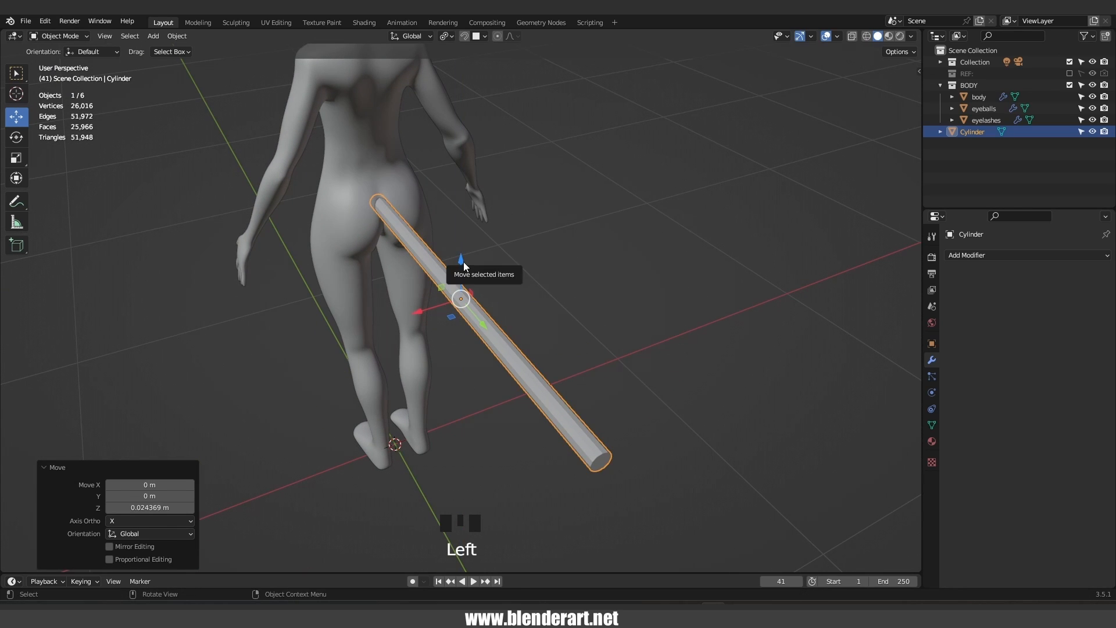
# Add 19 evenly spaced loop cuts along the cylinder's length without sliding them
pyautogui.press('KP_1')
pyautogui.press('KP_3')
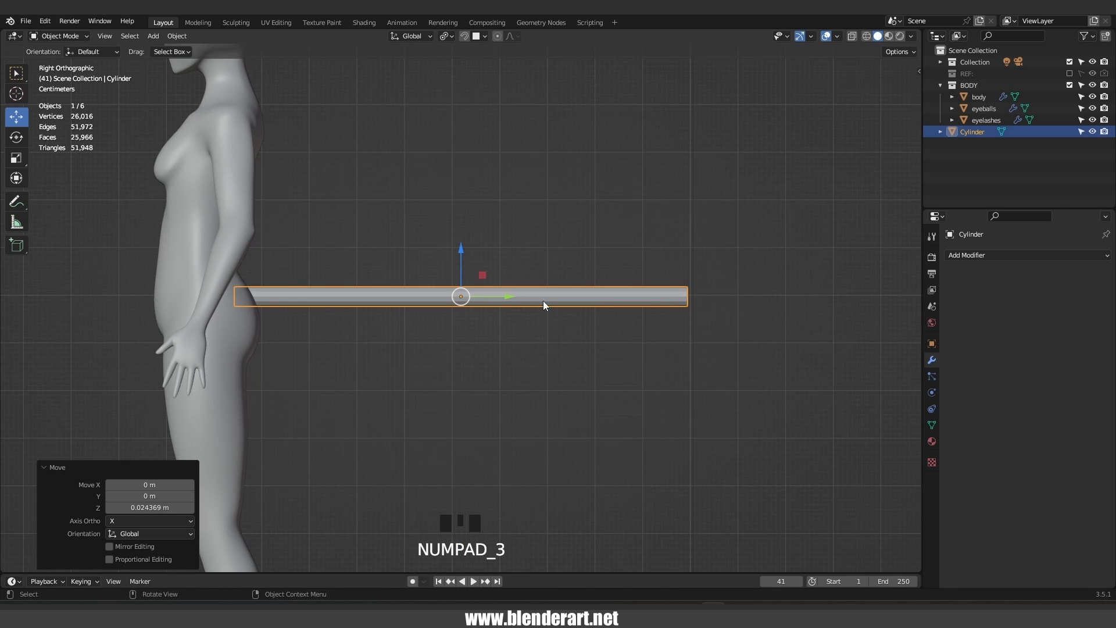
pyautogui.press('Tab')
pyautogui.hotkey('ctrl', 'r')
pyautogui.scroll(4, 505, 297)
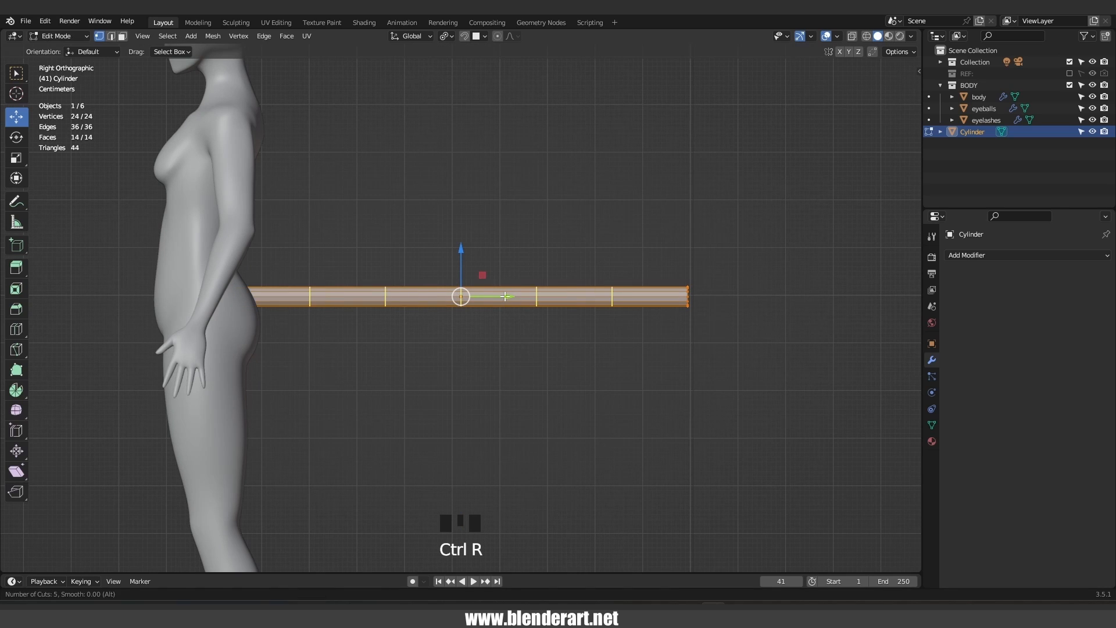
pyautogui.scroll(3, 505, 297)
pyautogui.scroll(3, 506, 297)
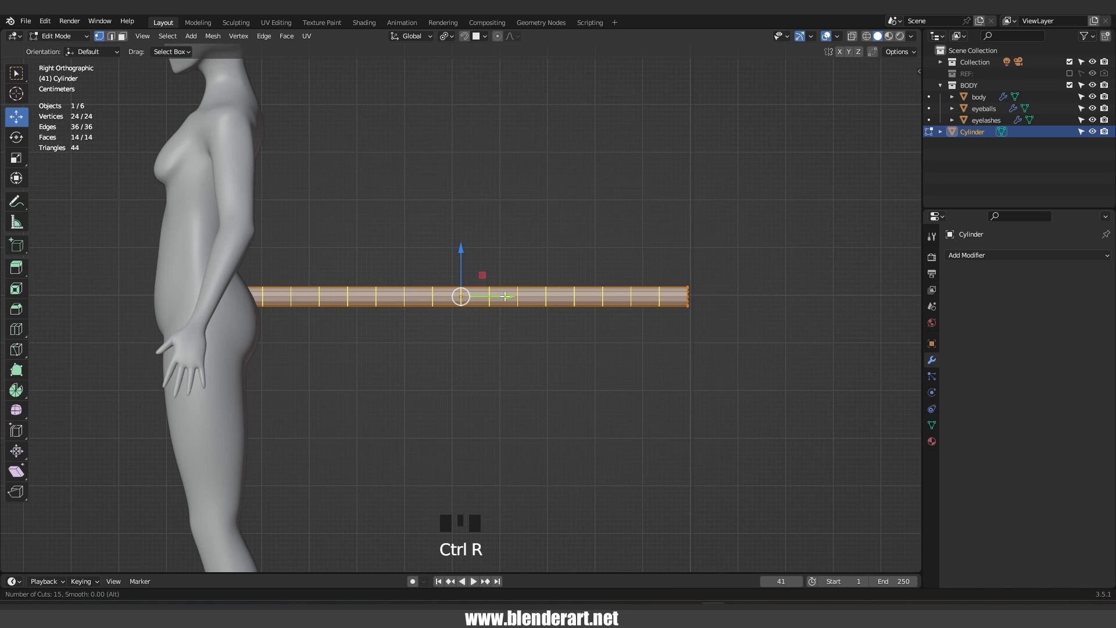
pyautogui.scroll(4, 505, 297)
pyautogui.click(505, 297)
pyautogui.rightClick(506, 296)
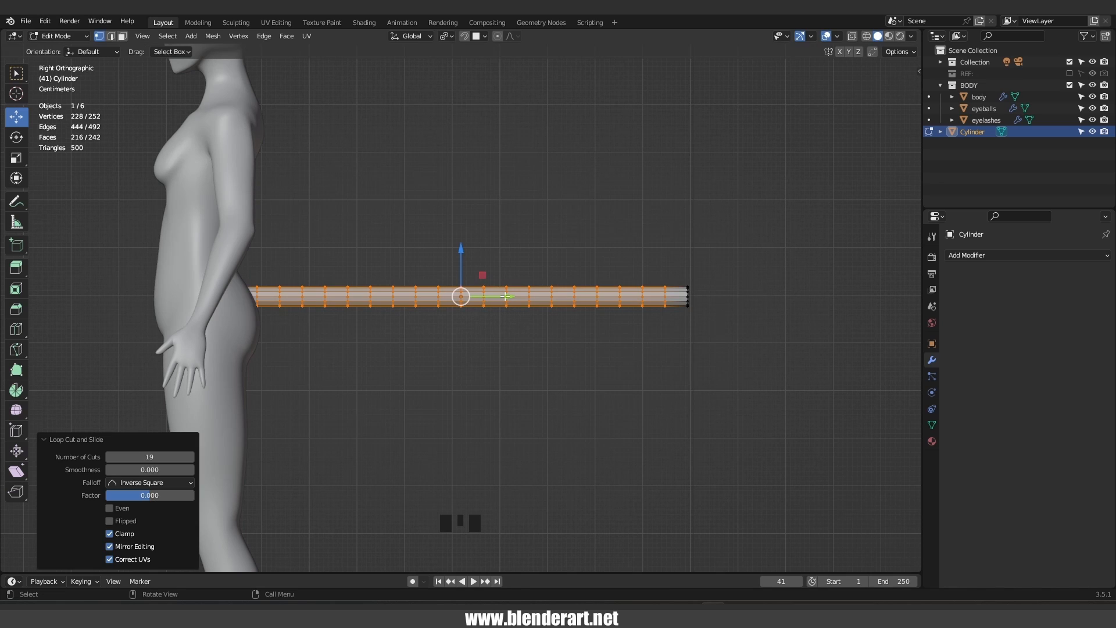
pyautogui.press('Tab')
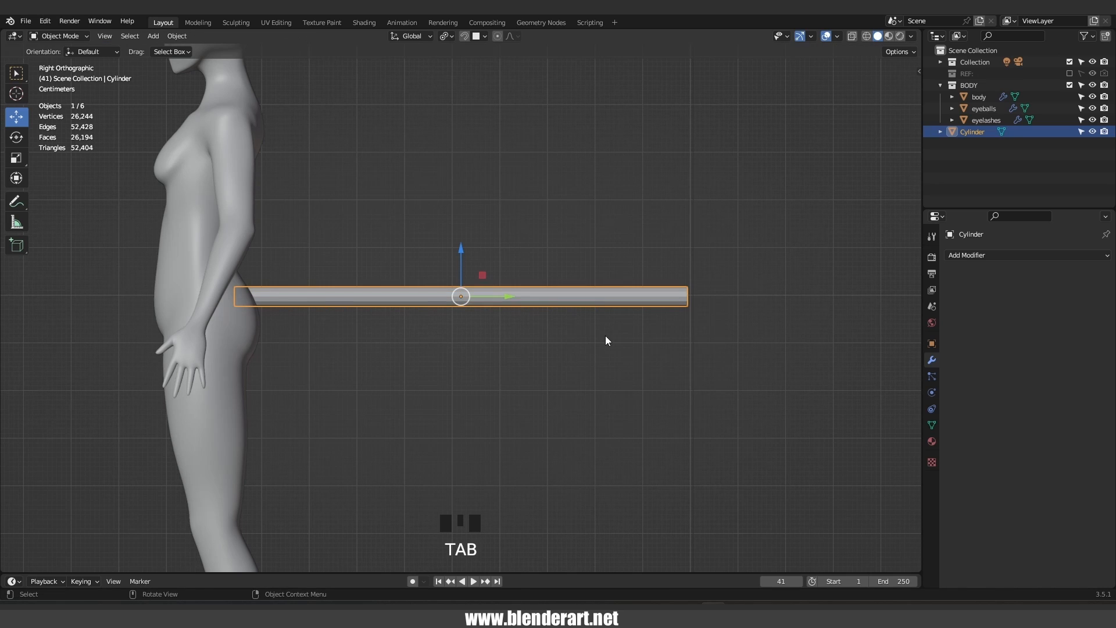
# Inset the cylinder's free end face by 0.07265 m in face mode
pyautogui.moveTo(630, 299); pyautogui.dragTo(595, 306, button='middle')
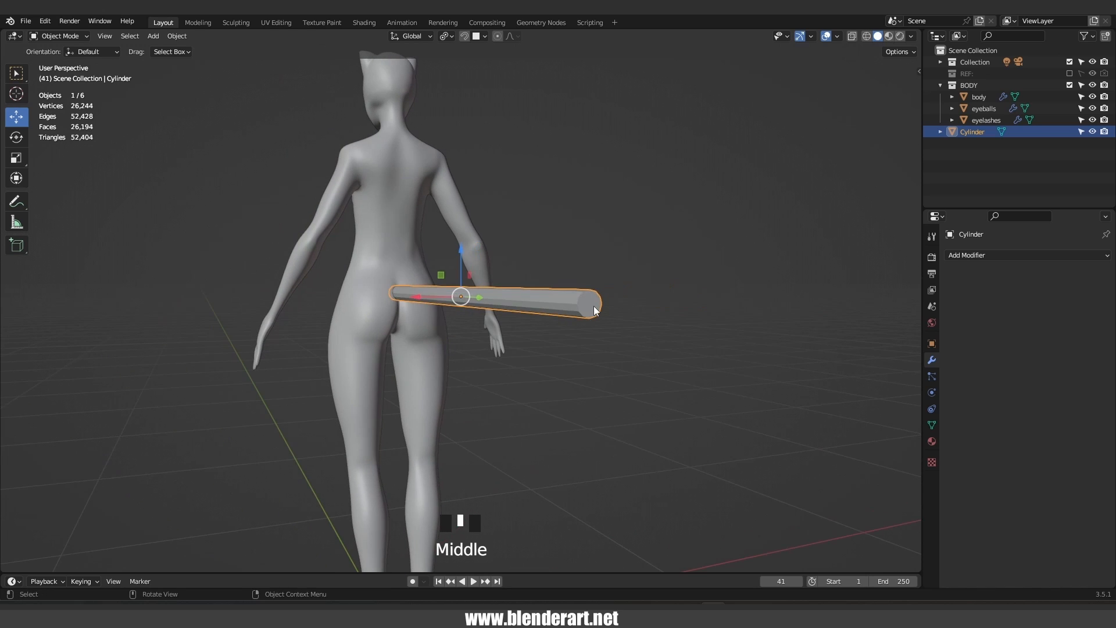
pyautogui.press('Tab')
pyautogui.press('3')
pyautogui.click(593, 306)
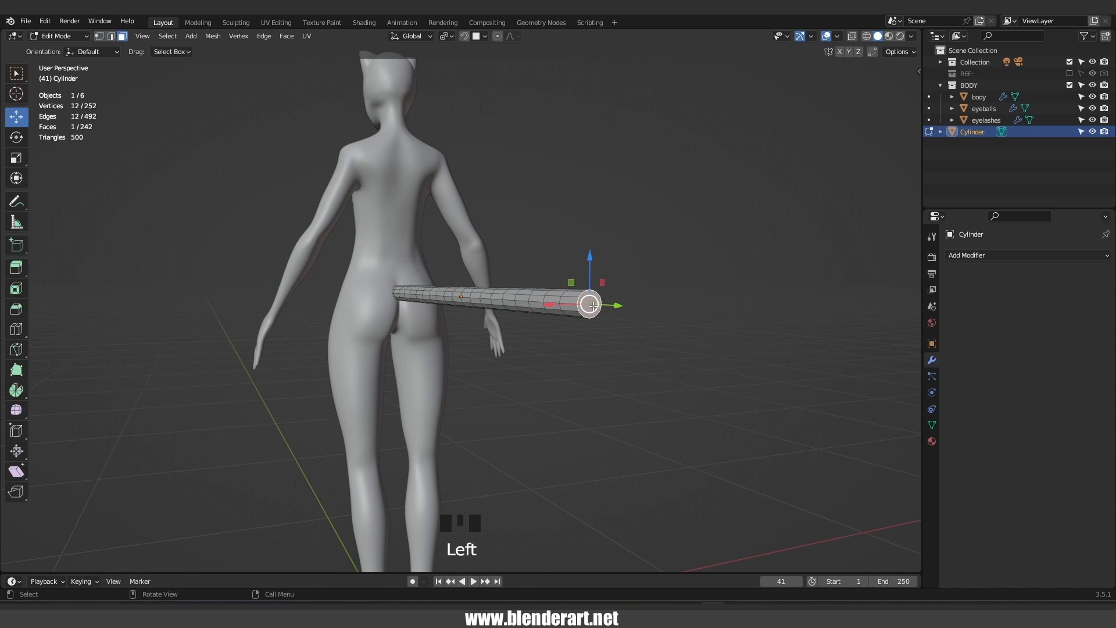
pyautogui.scroll(2, 642, 333)
pyautogui.press('i')
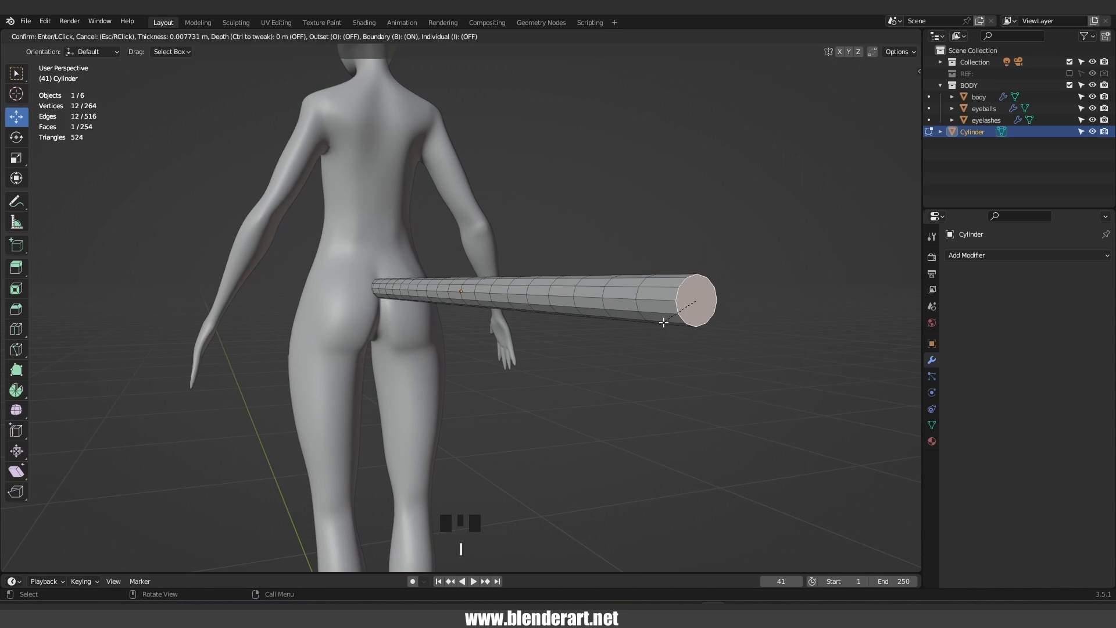
pyautogui.click(718, 290)
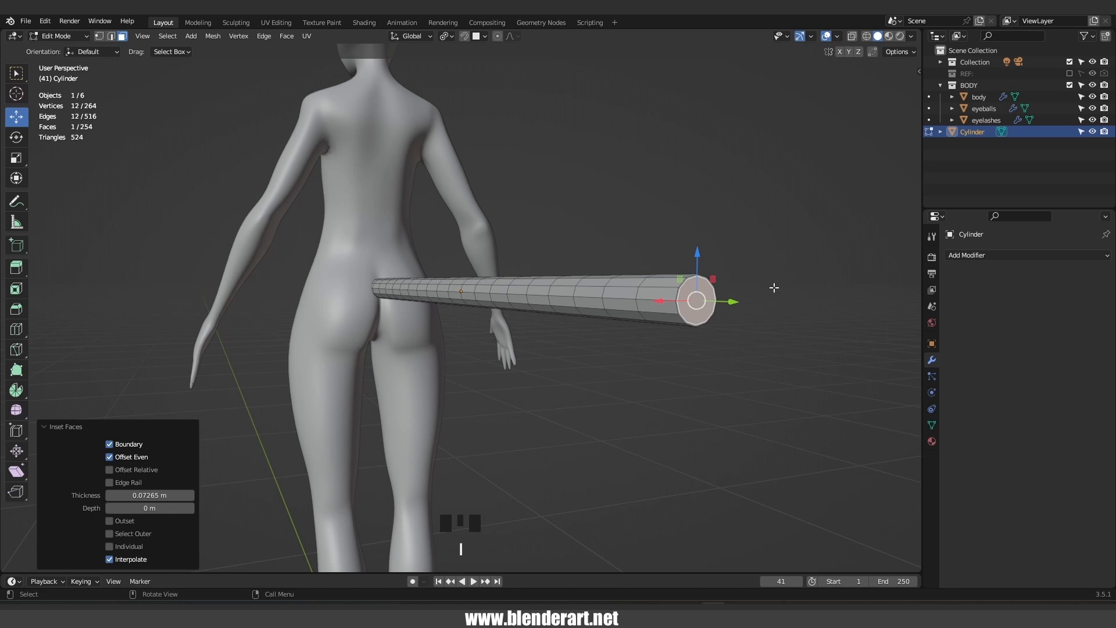
# Taper the cylinder's free end by moving the inset end face outward along Y and scaling it uniformly by 0.860
pyautogui.press('s')
pyautogui.click(757, 293)
pyautogui.moveTo(734, 301); pyautogui.dragTo(742, 302)
pyautogui.press('s')
pyautogui.click(753, 314)
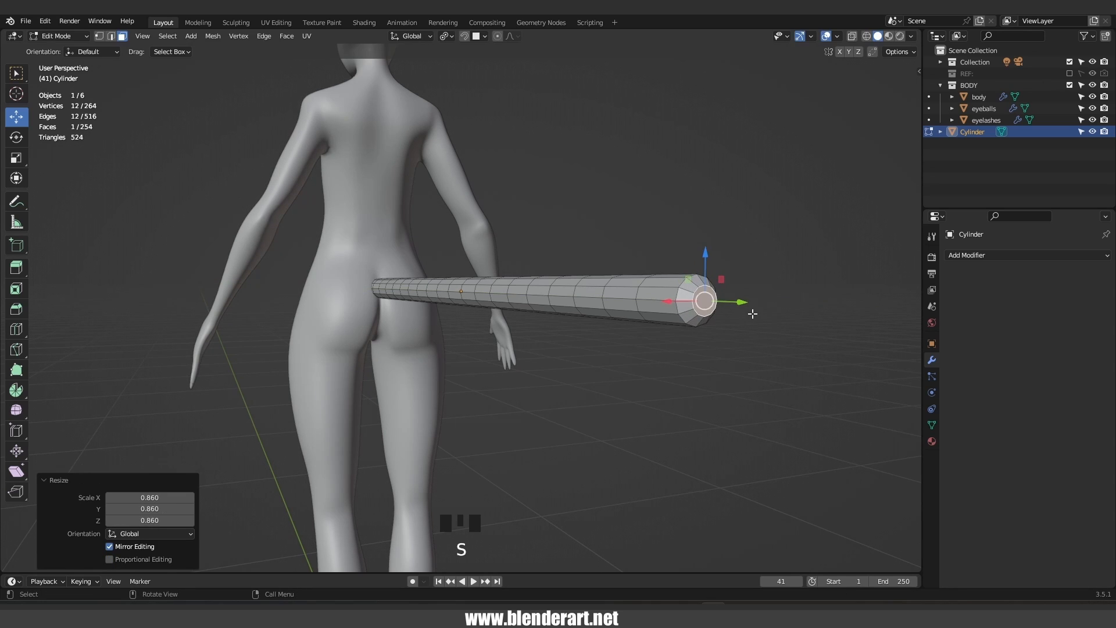
# Inset the end face again, scale the new face uniformly by 0.519 and move it 0.006241 m in Y
pyautogui.press('i')
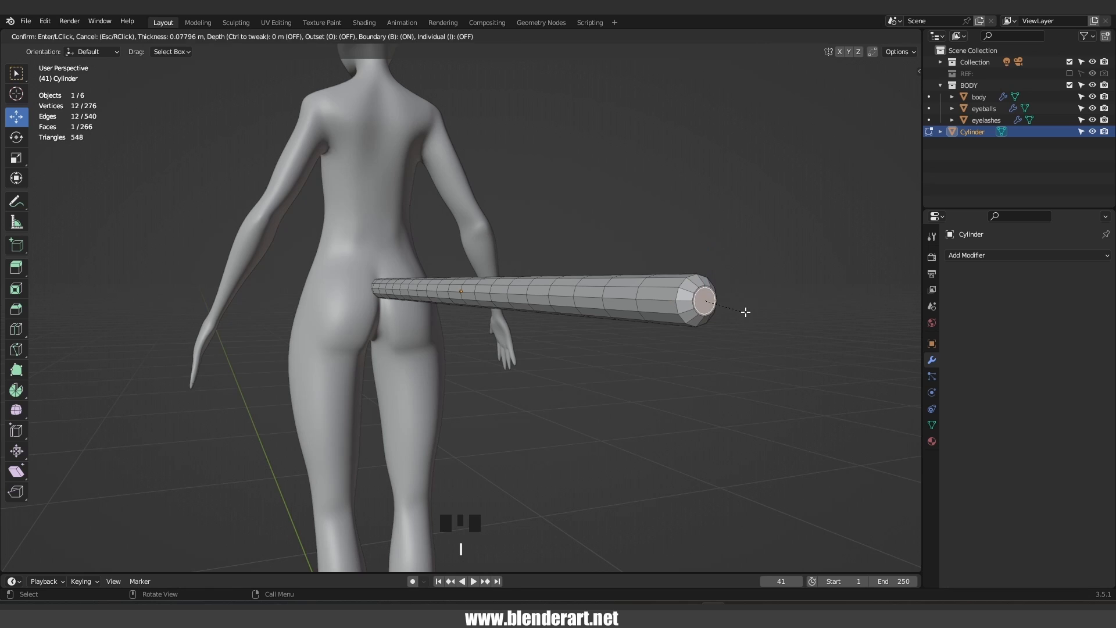
pyautogui.click(775, 315)
pyautogui.press('s')
pyautogui.click(740, 312)
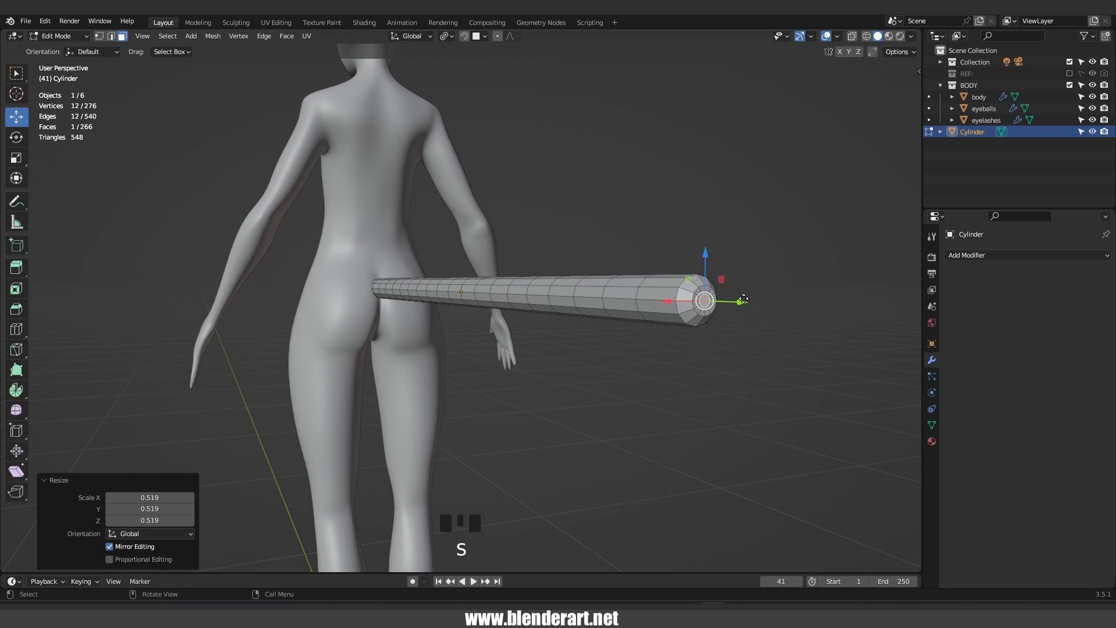
pyautogui.moveTo(744, 299); pyautogui.dragTo(747, 305)
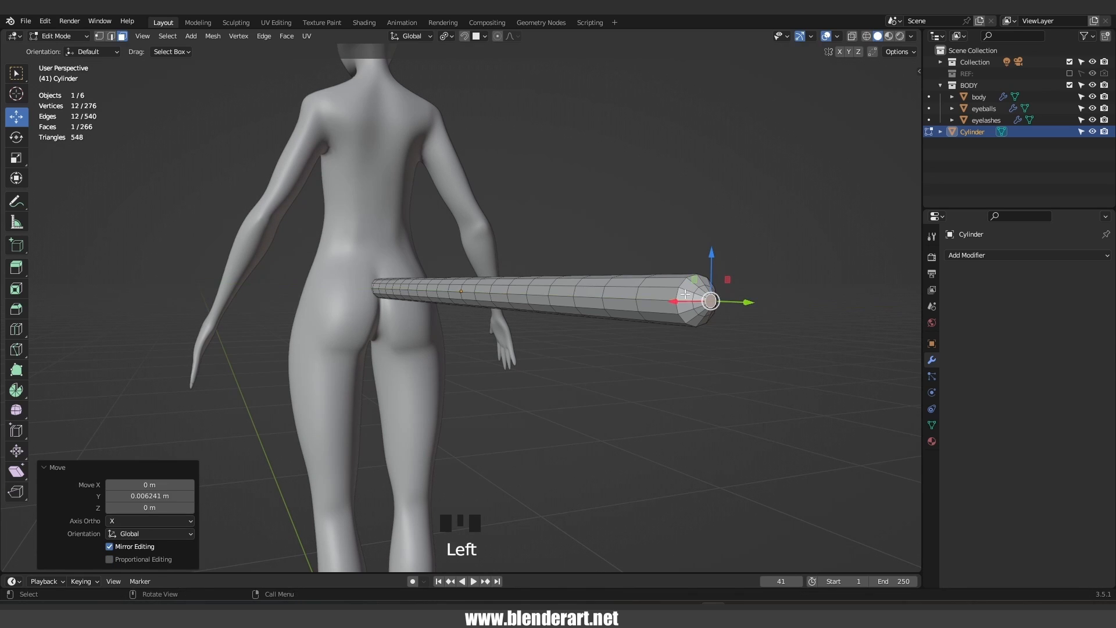
# Scale the outer edge loop at the cylinder's free end uniformly by 0.894 in vertex mode
pyautogui.keyDown('alt'); pyautogui.click(681, 283); pyautogui.keyUp('alt')
pyautogui.press('1')
pyautogui.keyDown('alt'); pyautogui.click(687, 284); pyautogui.keyUp('alt')
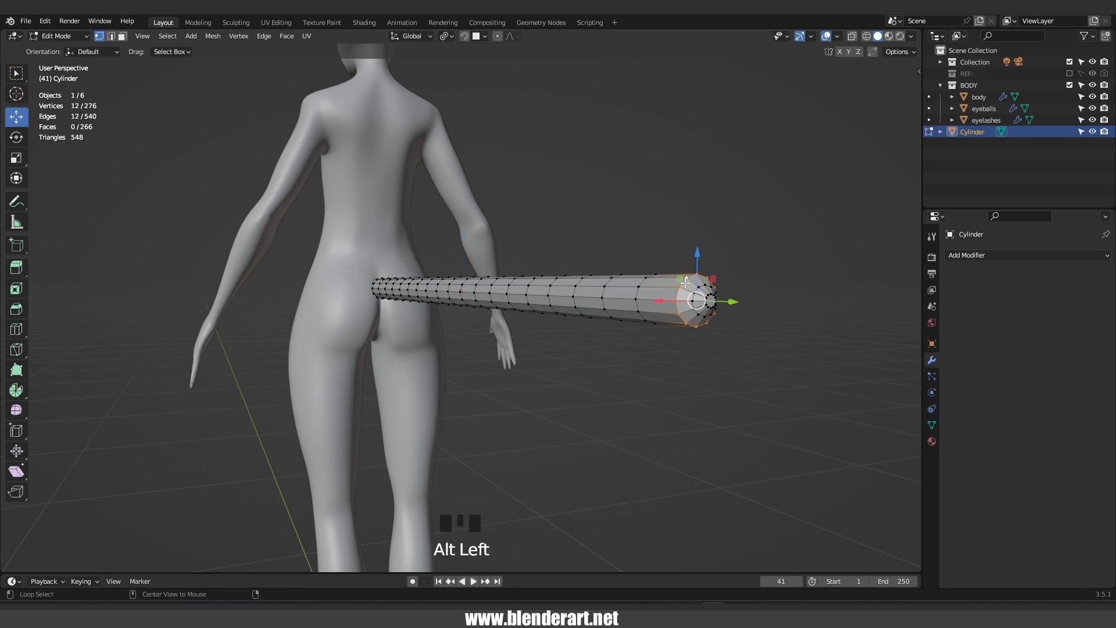
pyautogui.press('s')
pyautogui.click(765, 326)
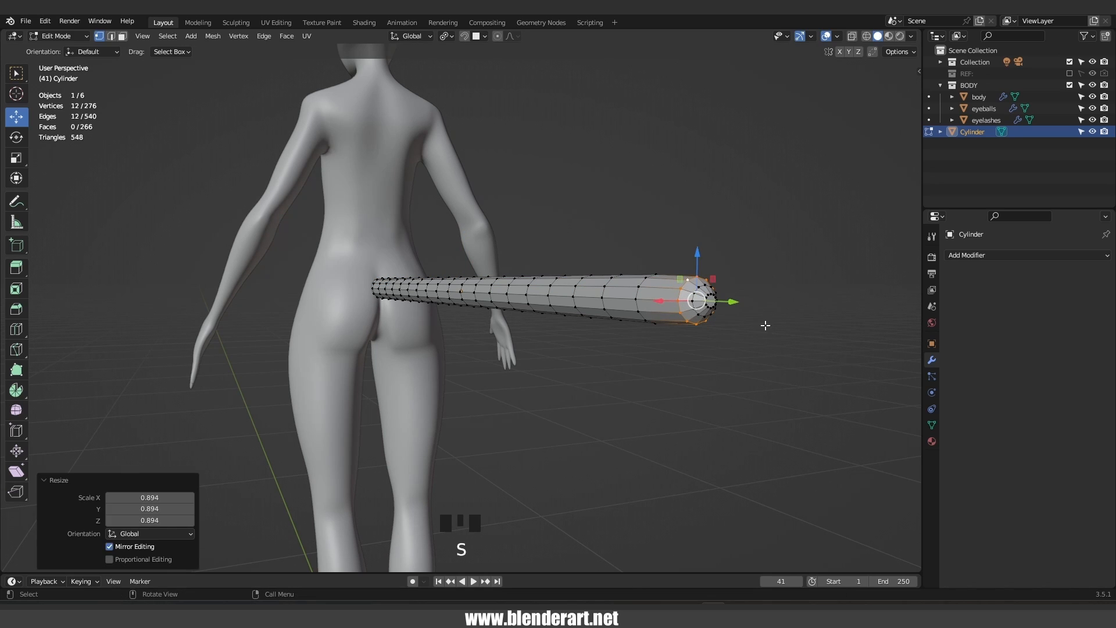
# Add a level 2 Subdivision modifier to the cylinder in object mode and shade it smooth
pyautogui.press('Tab')
pyautogui.rightClick(675, 301)
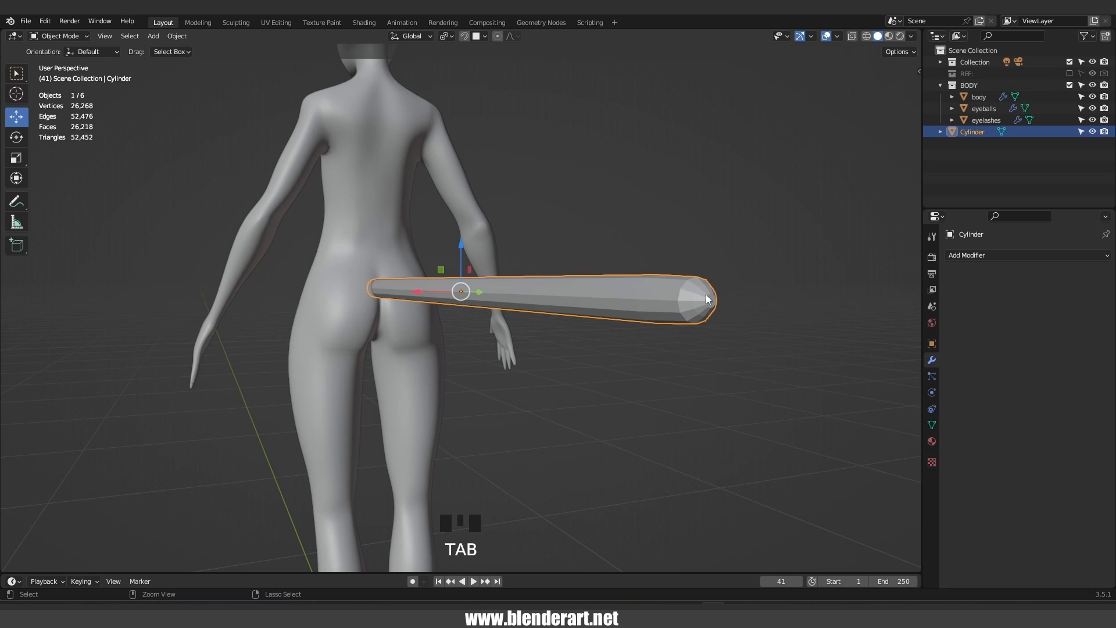
pyautogui.hotkey('ctrl', '2')
pyautogui.rightClick(687, 294)
pyautogui.click(687, 294)
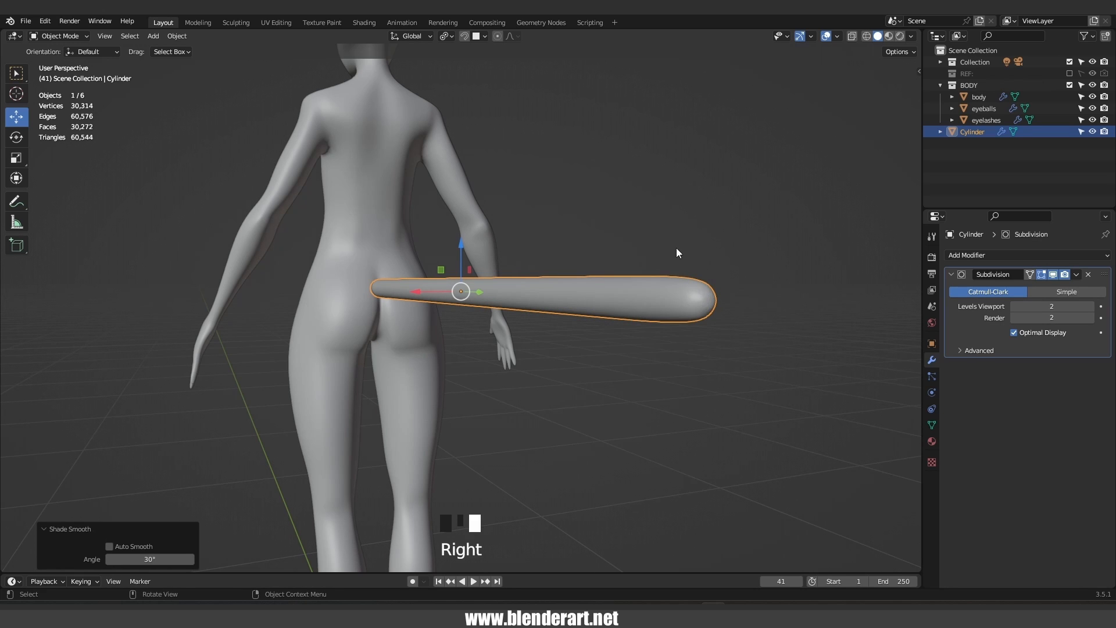
pyautogui.click(676, 249)
# Move the cylinder's entire mesh 0.48074 m in Y in edit mode so its base lies at the object's origin
pyautogui.moveTo(471, 312); pyautogui.dragTo(572, 315, button='middle')
pyautogui.click(467, 302)
pyautogui.scroll(4, 465, 308)
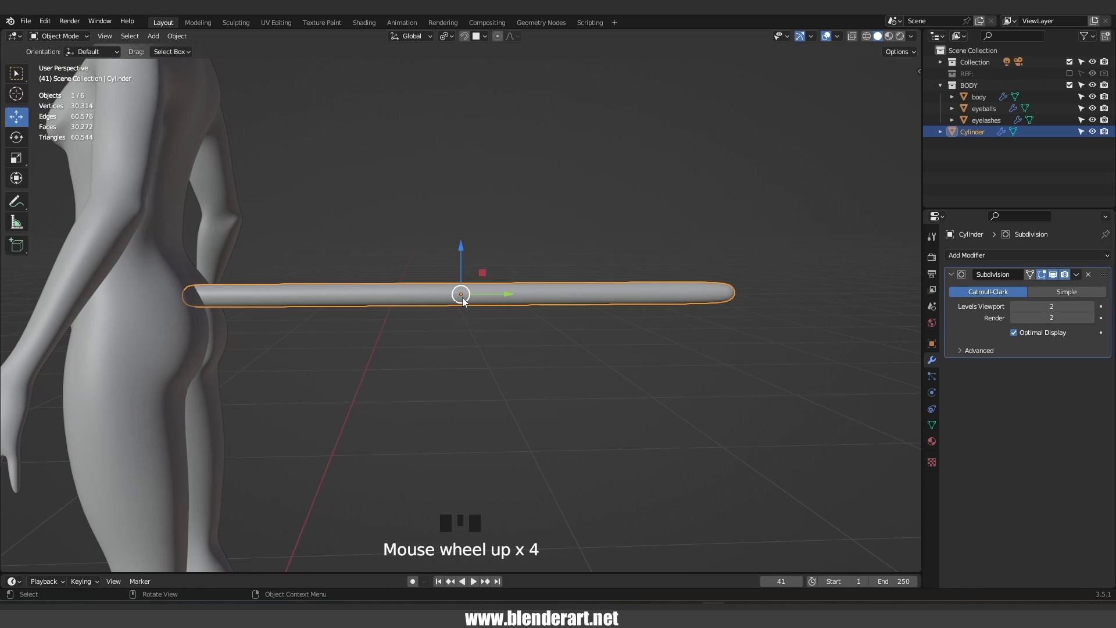
pyautogui.press('KP_1')
pyautogui.press('KP_3')
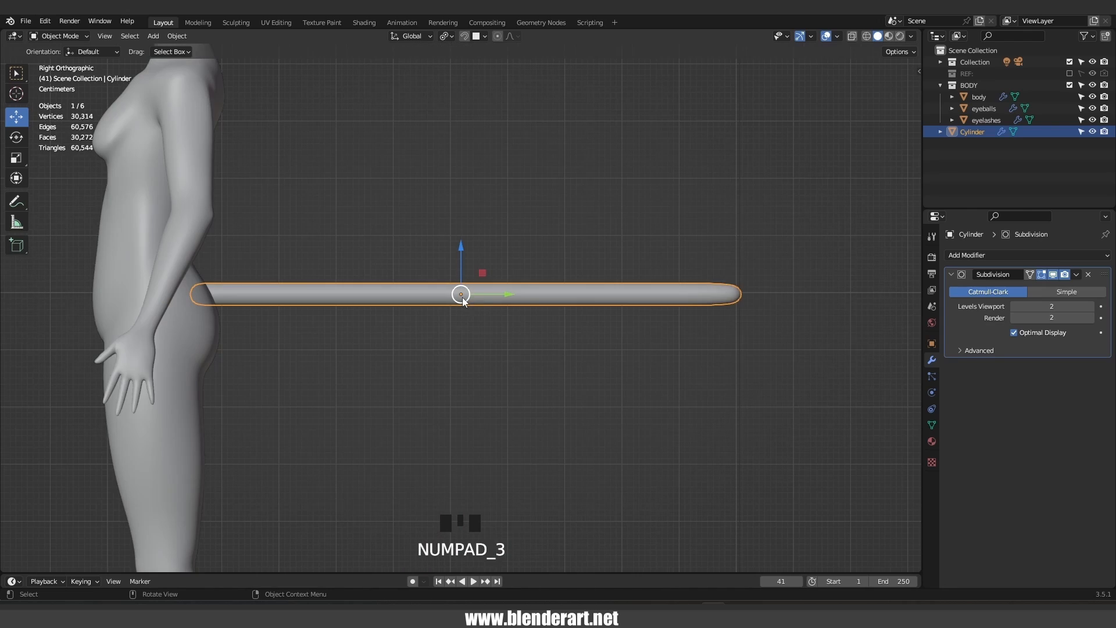
pyautogui.press('Tab')
pyautogui.press('a')
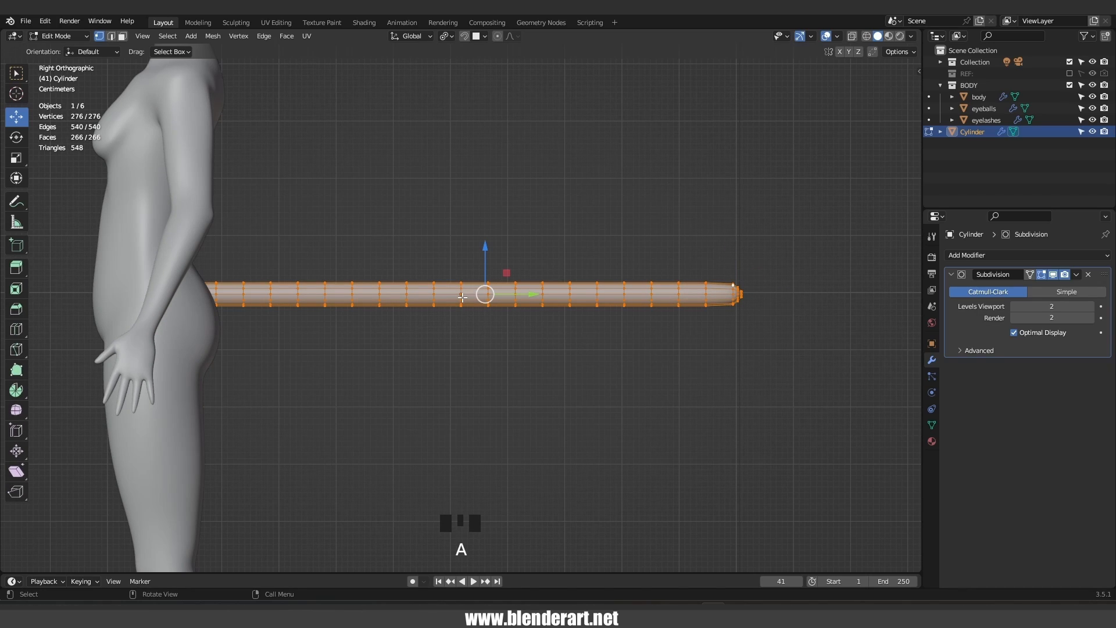
pyautogui.scroll(-4, 501, 294)
pyautogui.moveTo(511, 302); pyautogui.dragTo(538, 303)
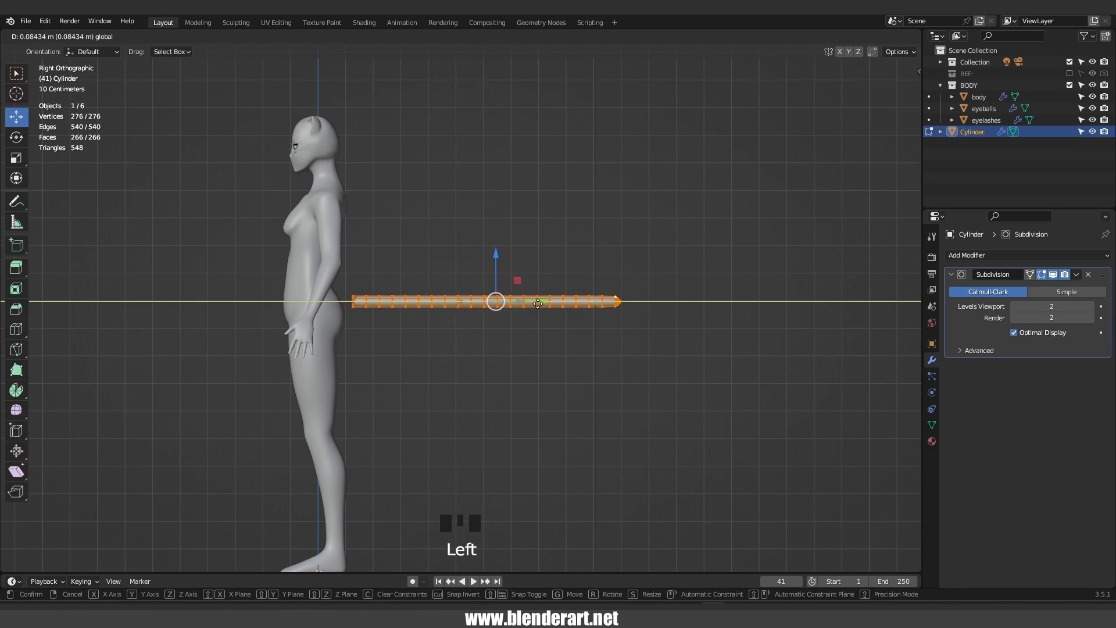
pyautogui.moveTo(647, 303); pyautogui.dragTo(648, 303)
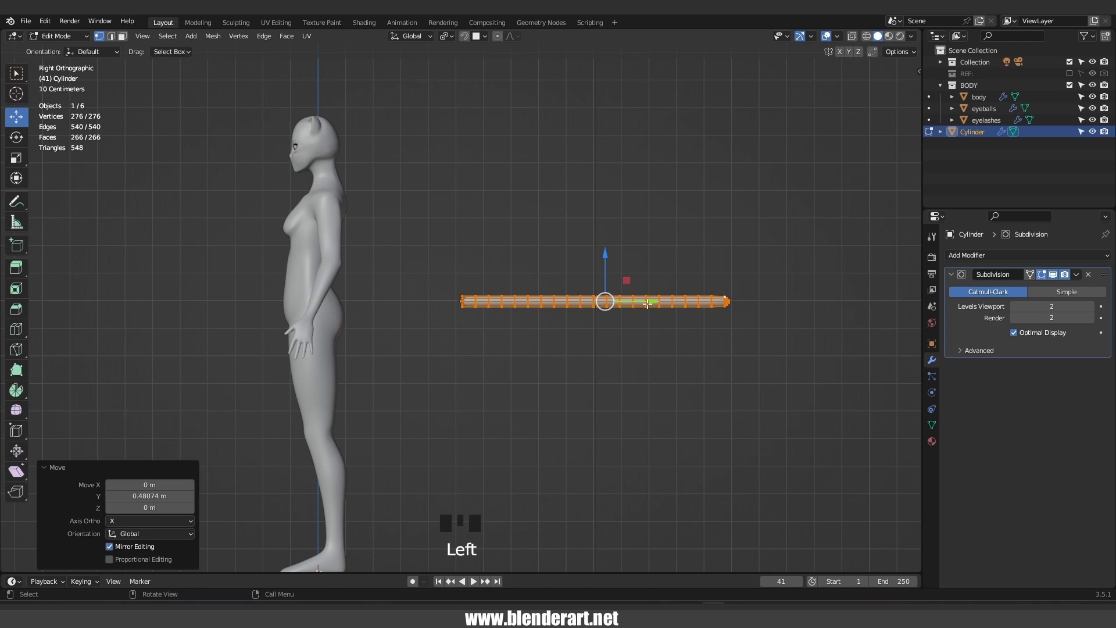
# Move the cylinder object about -0.49 m in Y so its base sits inside the lower back, then deselect it
pyautogui.press('Tab')
pyautogui.press('r')
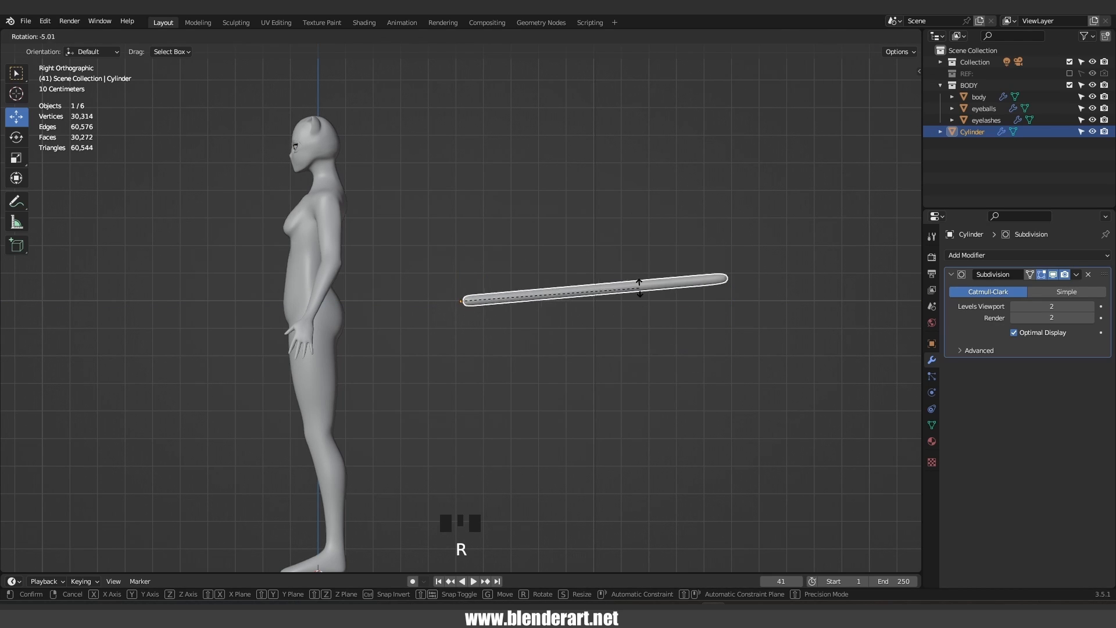
pyautogui.rightClick(651, 306)
pyautogui.moveTo(509, 300); pyautogui.dragTo(497, 299)
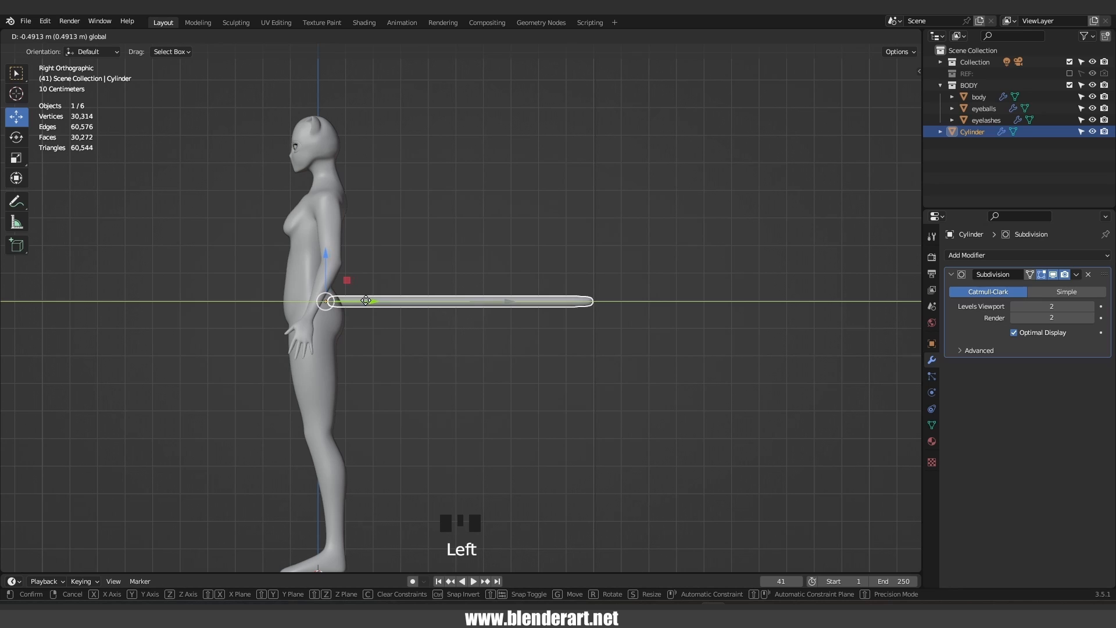
pyautogui.moveTo(366, 300); pyautogui.dragTo(367, 301)
pyautogui.click(459, 351)
# Assign the existing black Material.001 to the body in place of its current material
pyautogui.moveTo(459, 350); pyautogui.dragTo(484, 309, button='middle')
pyautogui.press('KP_1')
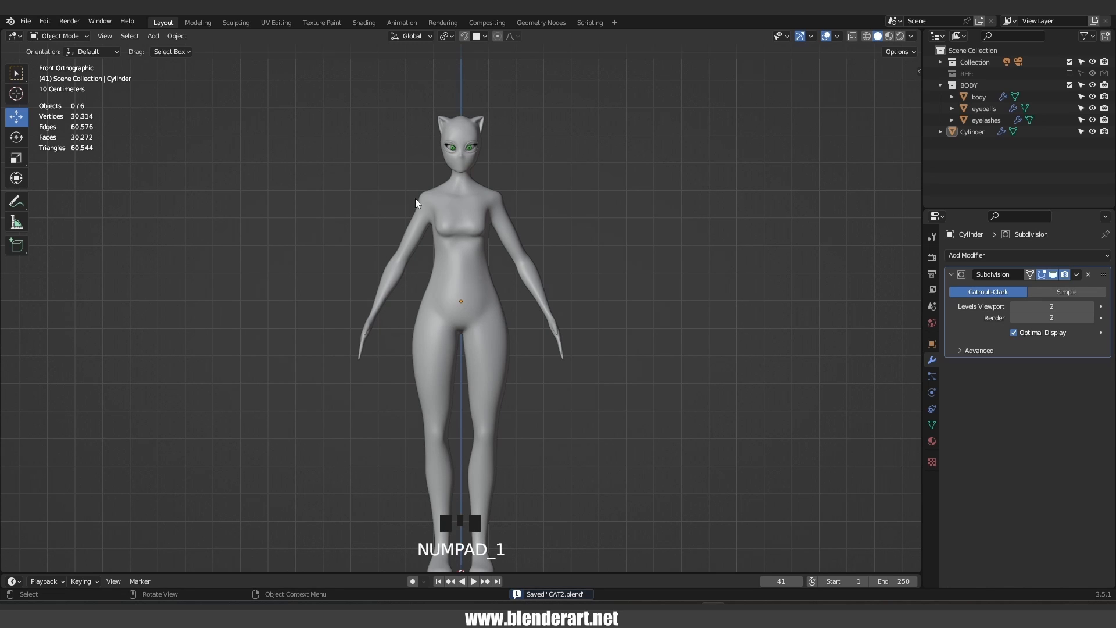
pyautogui.click(459, 231)
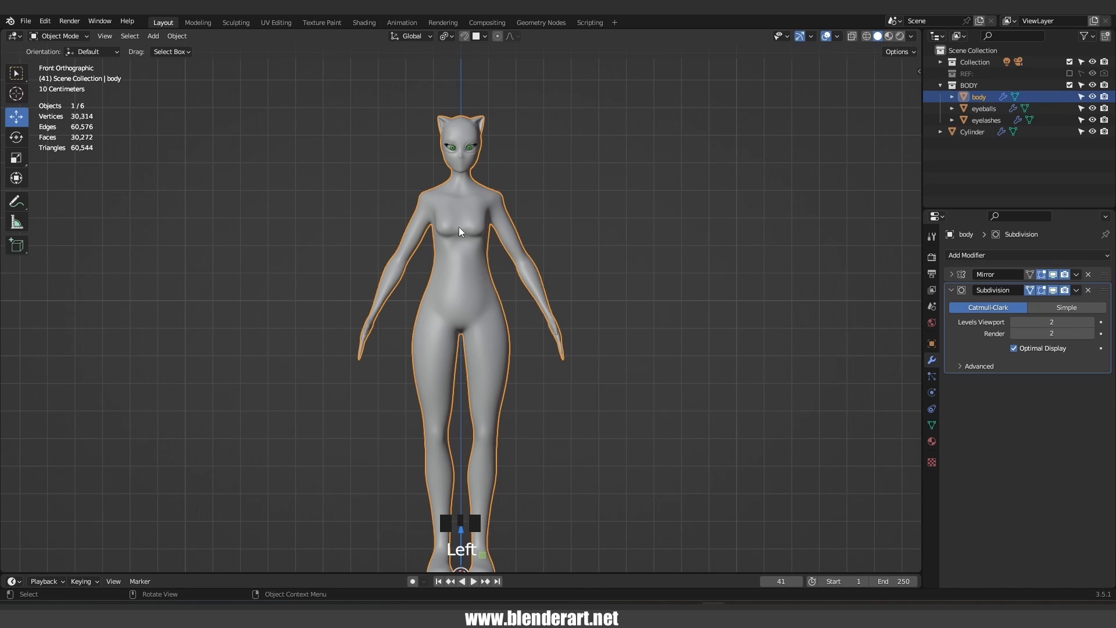
pyautogui.click(931, 441)
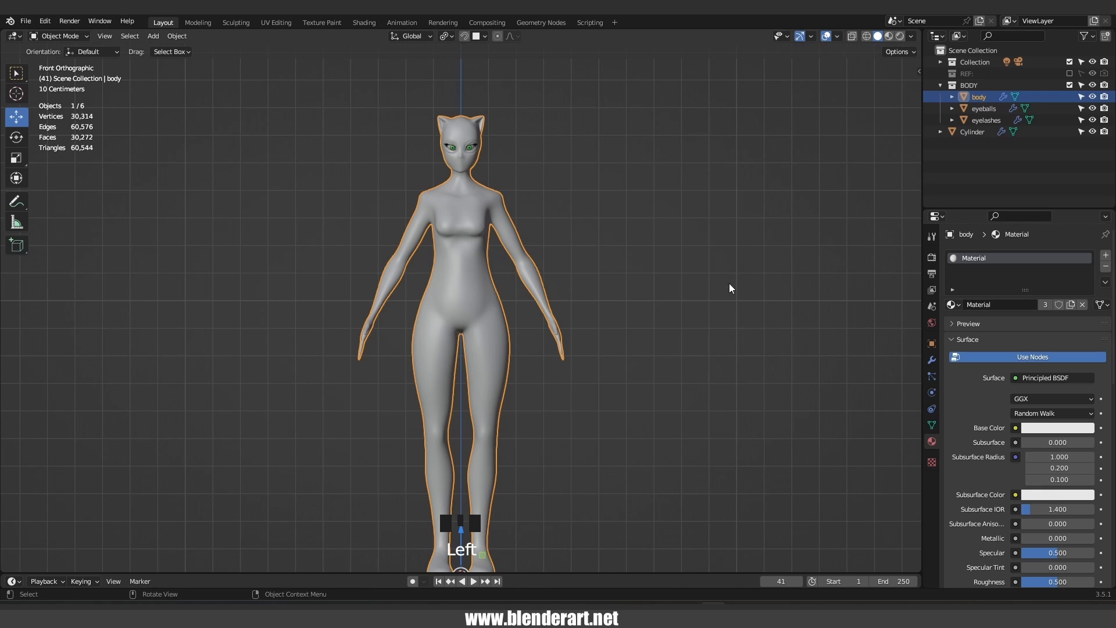
pyautogui.click(956, 304)
pyautogui.click(983, 344)
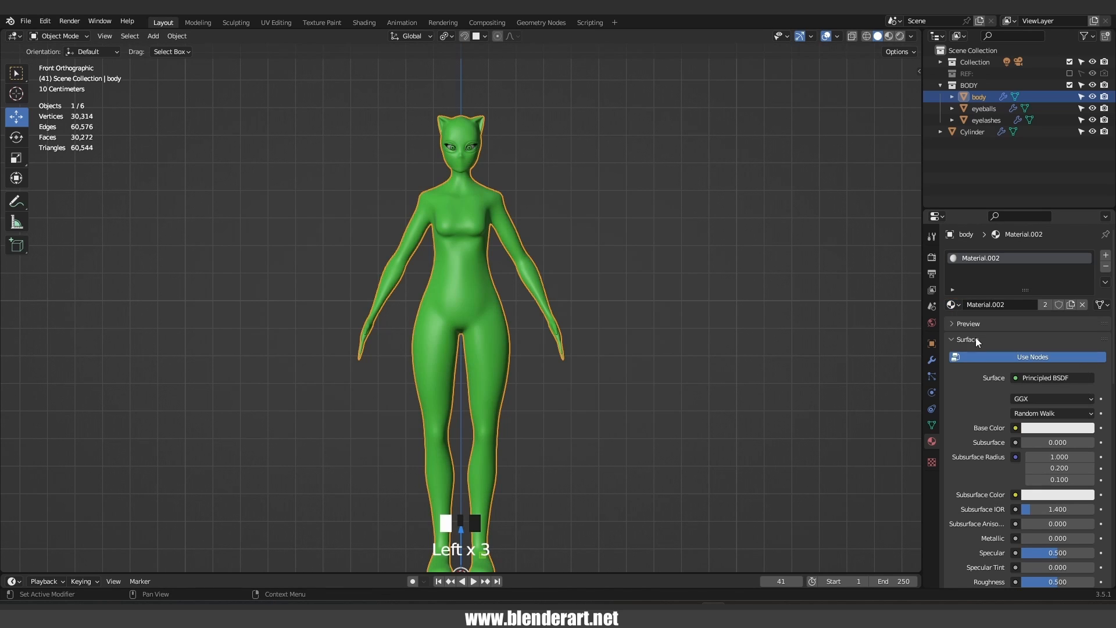
pyautogui.click(953, 304)
pyautogui.click(982, 333)
pyautogui.click(708, 288)
# Assign the existing Material.001 to the tail cylinder
pyautogui.moveTo(708, 289); pyautogui.dragTo(528, 341, button='middle')
pyautogui.click(523, 300)
pyautogui.click(956, 304)
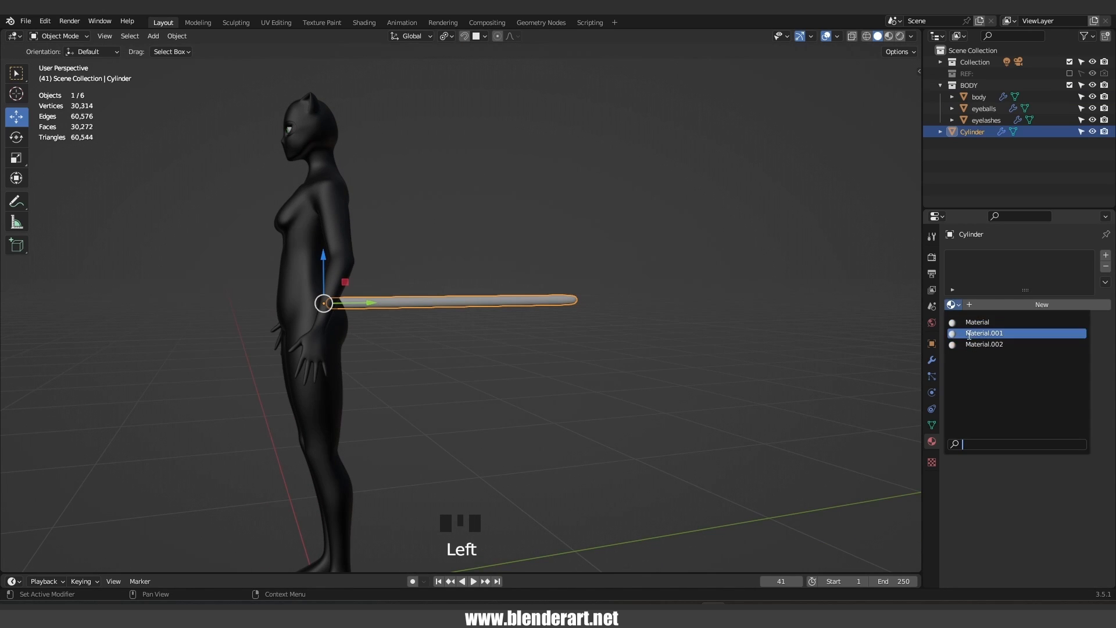
pyautogui.click(969, 335)
pyautogui.click(660, 312)
# Select the rings of faces around the eyes by growing the selection from the eye opening's edge loop in the body's edit mode
pyautogui.moveTo(660, 313); pyautogui.dragTo(540, 350, button='middle')
pyautogui.scroll(-2, 465, 331)
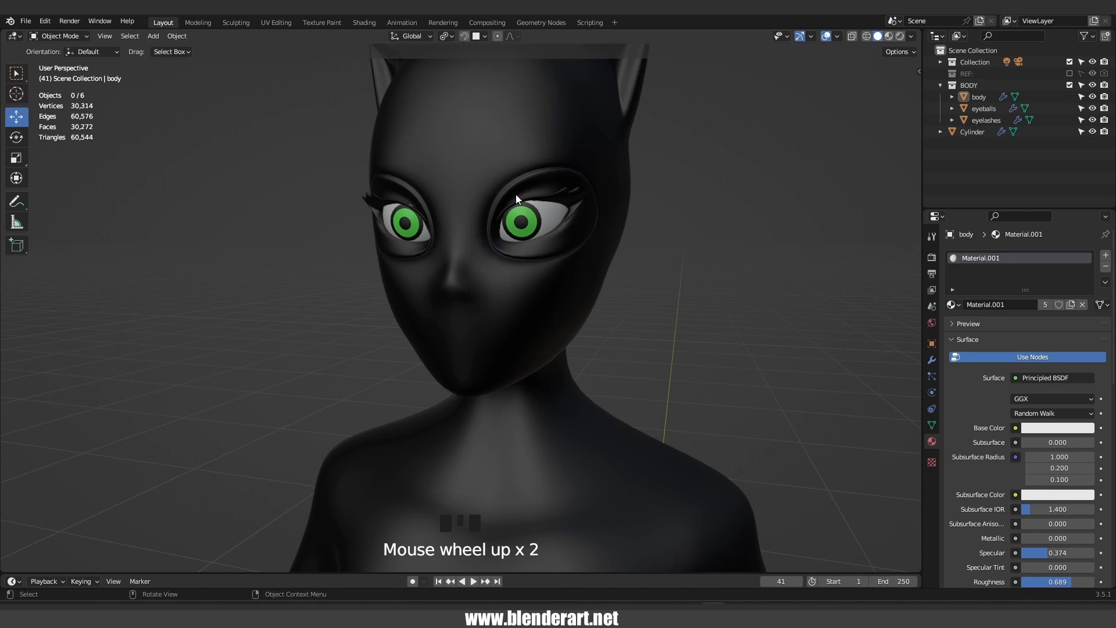
pyautogui.click(516, 198)
pyautogui.press('Tab')
pyautogui.moveTo(516, 198); pyautogui.dragTo(472, 194, button='middle')
pyautogui.hotkey('alt', 'z')
pyautogui.keyDown('alt'); pyautogui.click(472, 193); pyautogui.keyUp('alt')
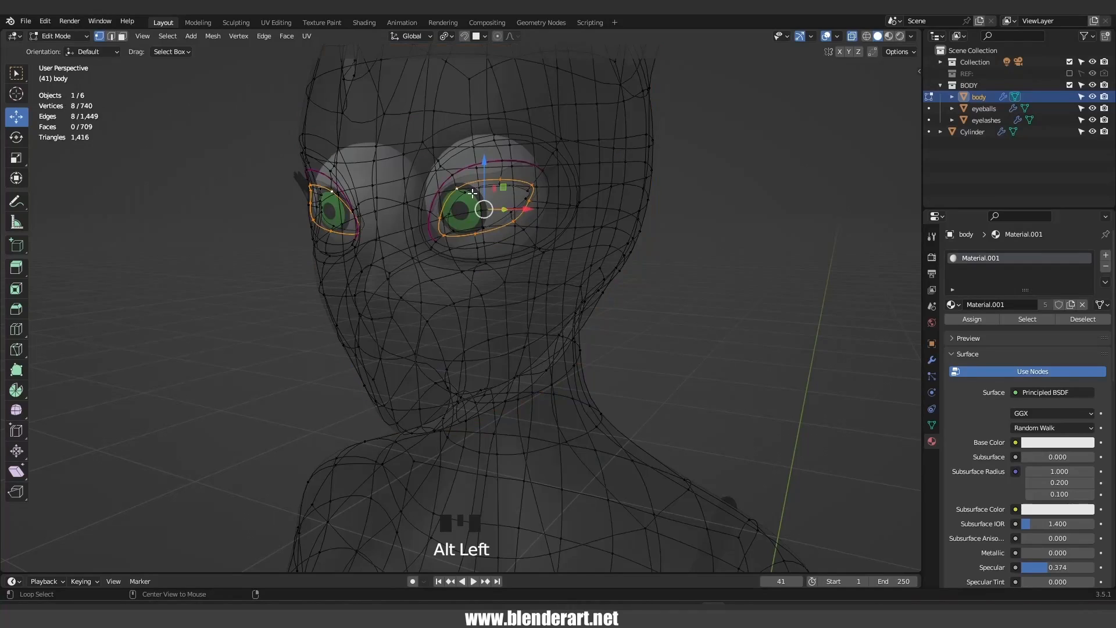
pyautogui.press('ctrl+KP_Add')
pyautogui.press('ctrl+KP_Add')
pyautogui.press('ctrl+KP_Add')
pyautogui.press('ctrl+KP_Add')
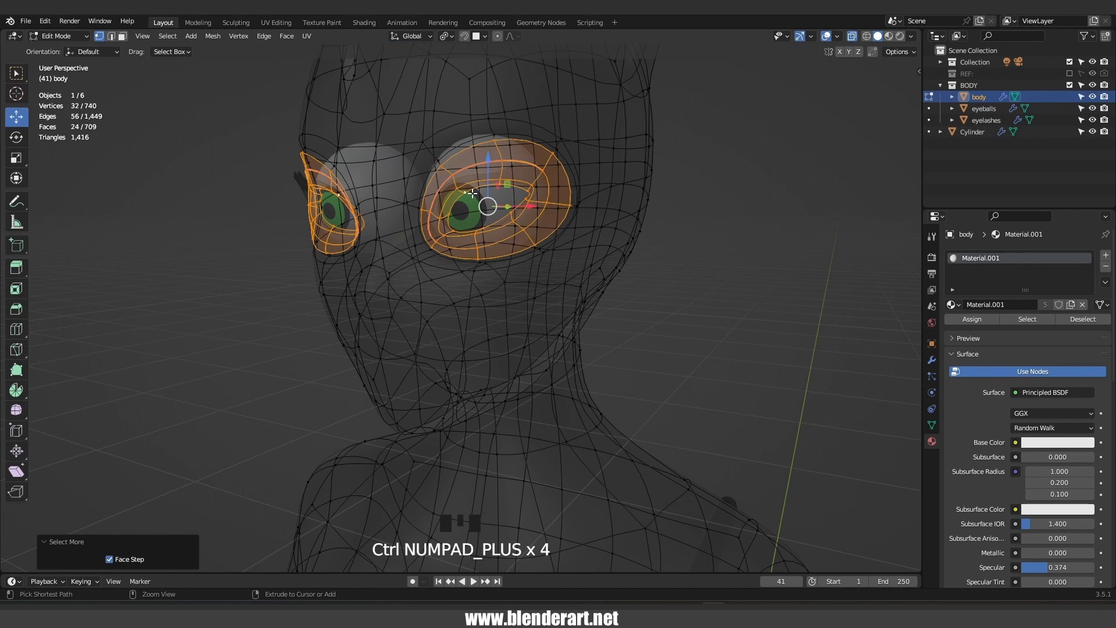
pyautogui.hotkey('alt', 'z')
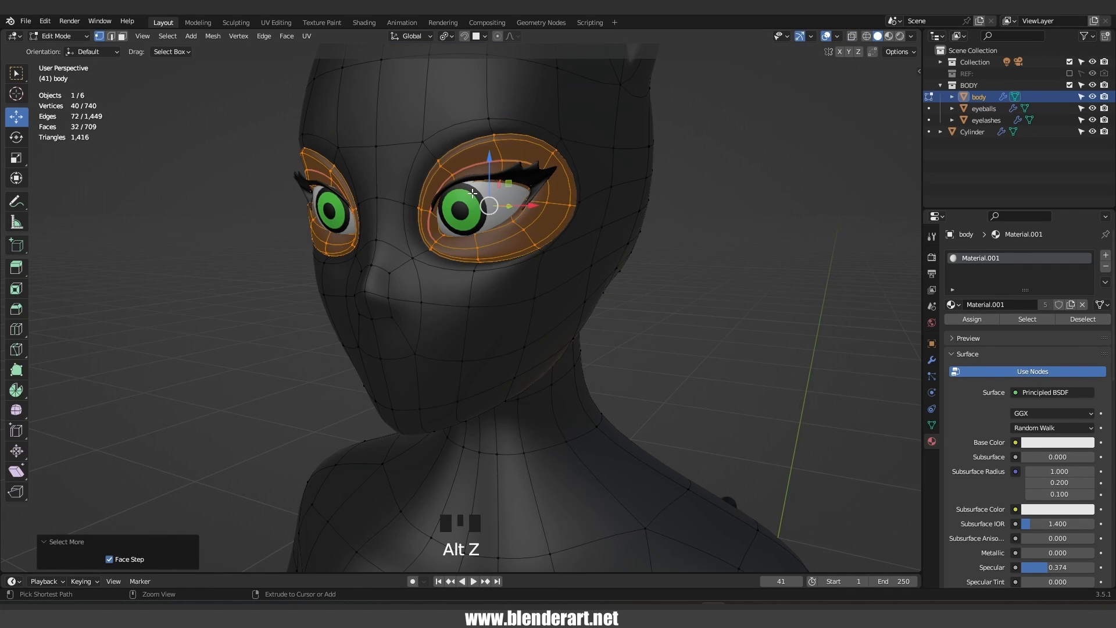
pyautogui.press('ctrl+KP_Add')
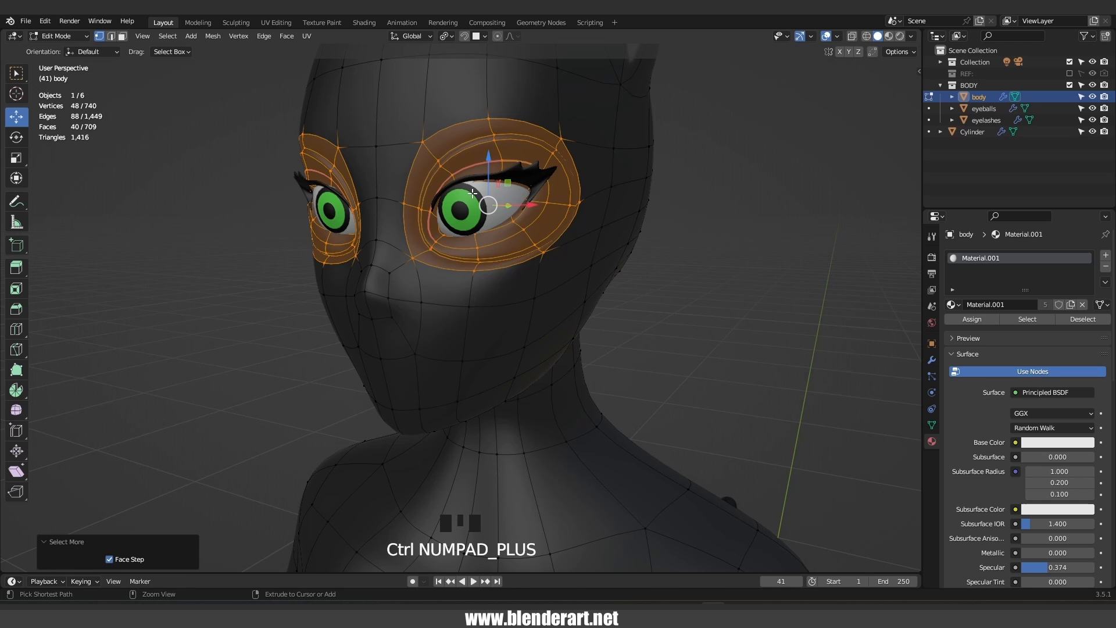
pyautogui.press('ctrl+KP_Subtract')
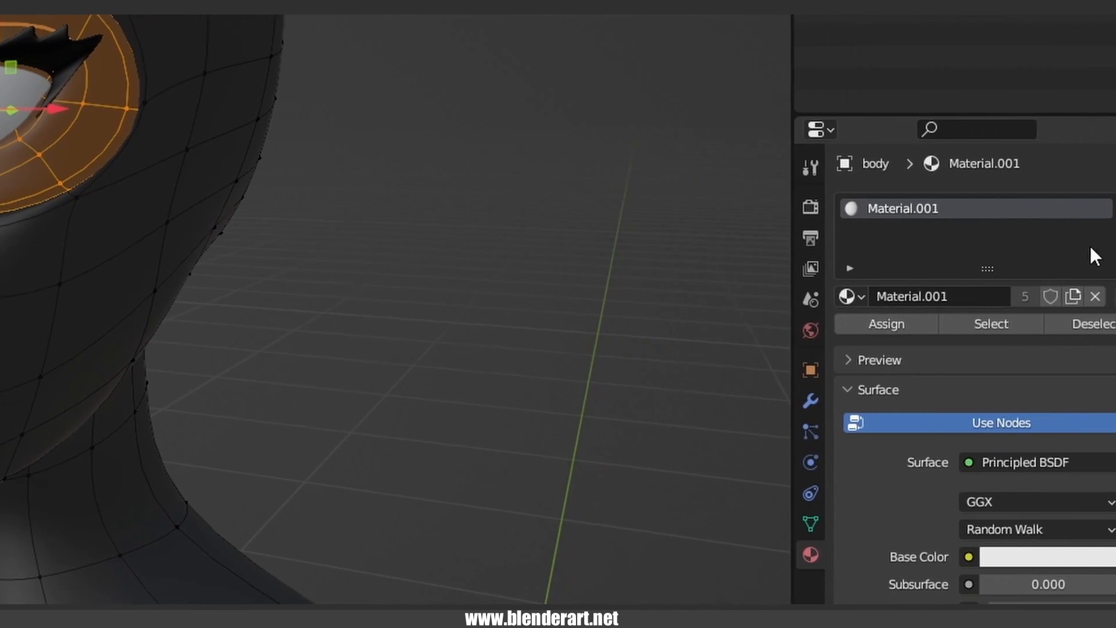
# Add a second material slot to the body using the existing Material and assign it to the selected eye-area faces
pyautogui.click(1098, 206)
pyautogui.click(812, 340)
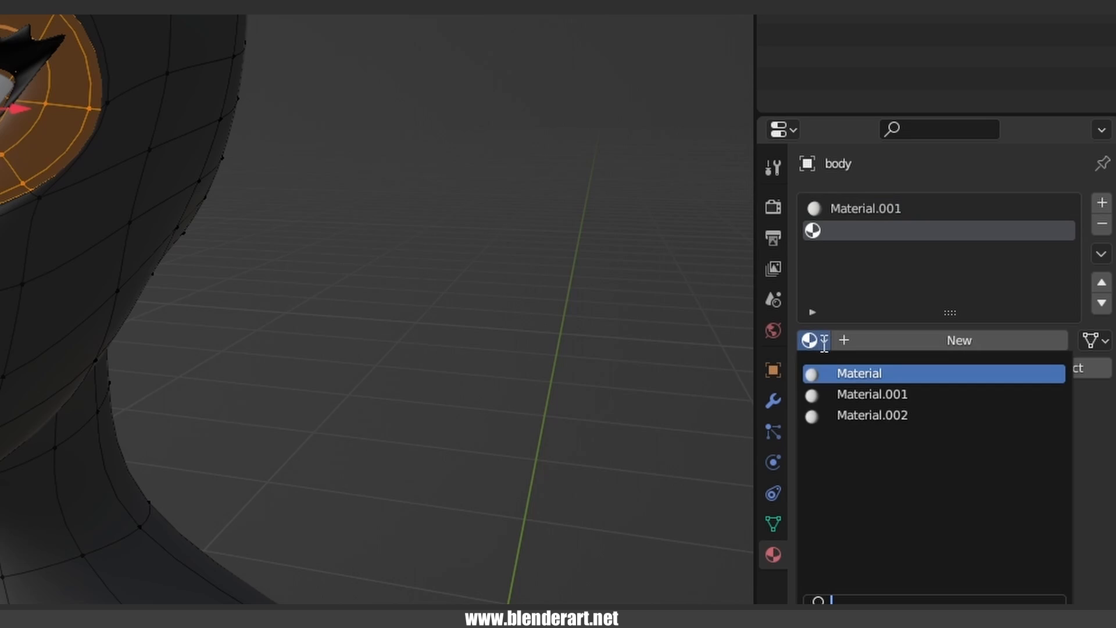
pyautogui.click(856, 373)
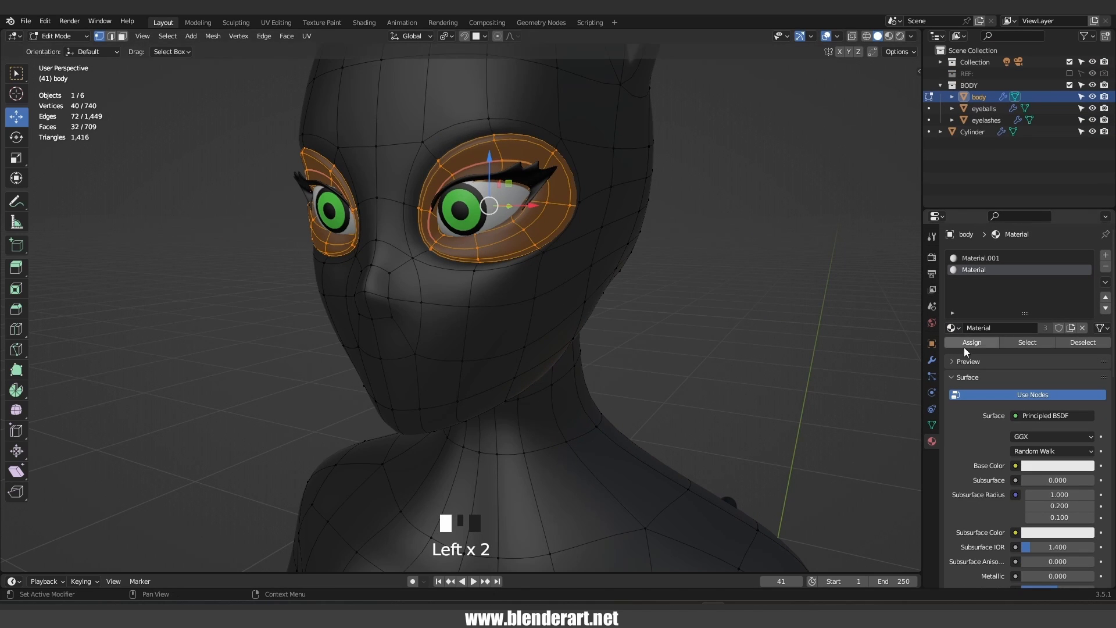
pyautogui.click(968, 342)
pyautogui.press('Tab')
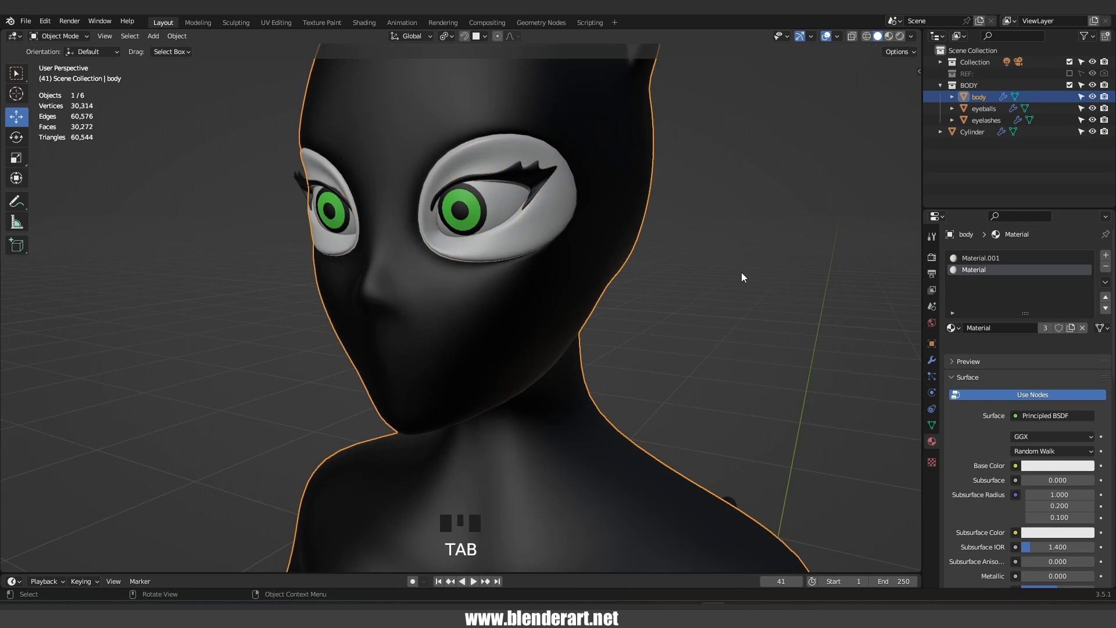
pyautogui.scroll(-3, 742, 272)
pyautogui.moveTo(741, 272); pyautogui.dragTo(715, 276, button='middle')
pyautogui.click(698, 290)
# Duplicate the body's horizontal edge loop around the upper hips in place and separate it into its own object
pyautogui.scroll(4, 553, 269)
pyautogui.moveTo(553, 270); pyautogui.dragTo(510, 298, button='middle')
pyautogui.press('KP_1')
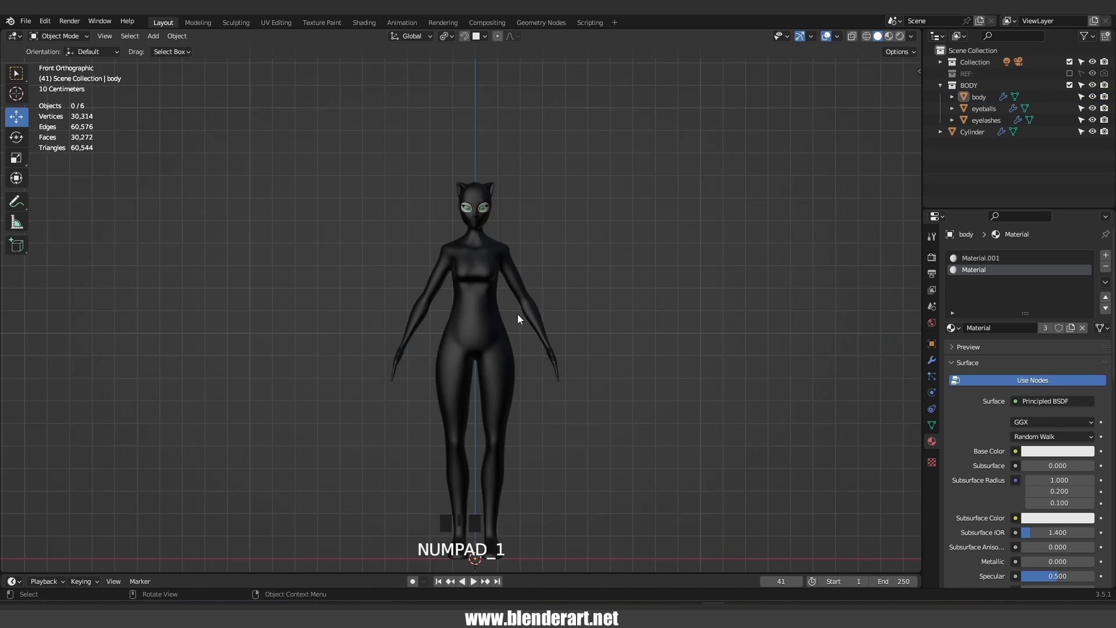
pyautogui.scroll(6, 535, 339)
pyautogui.scroll(1, 539, 346)
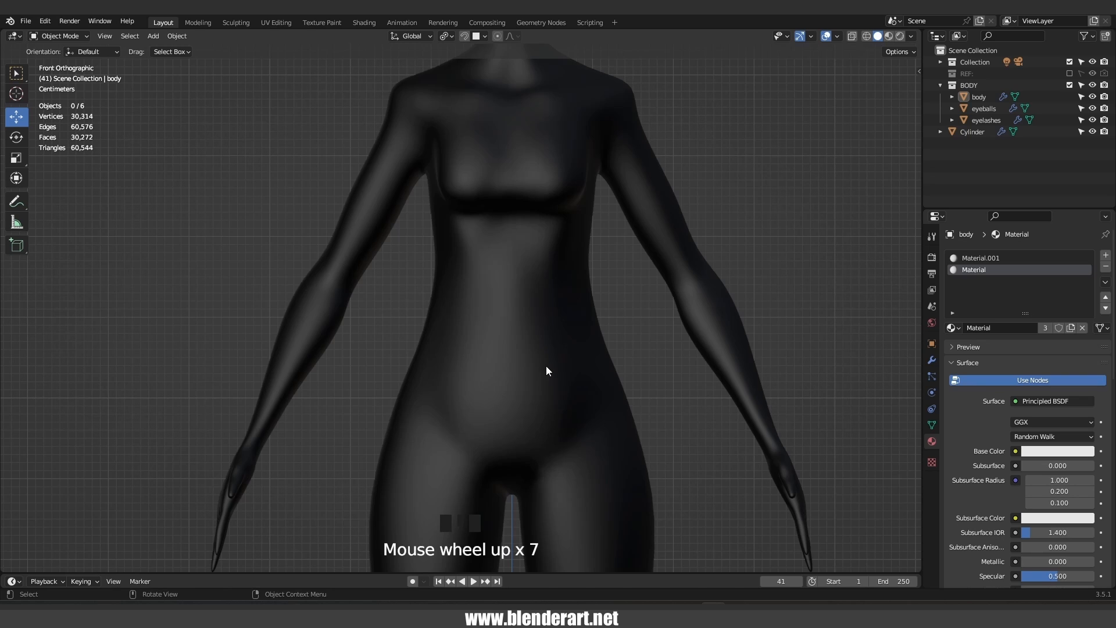
pyautogui.press('Tab')
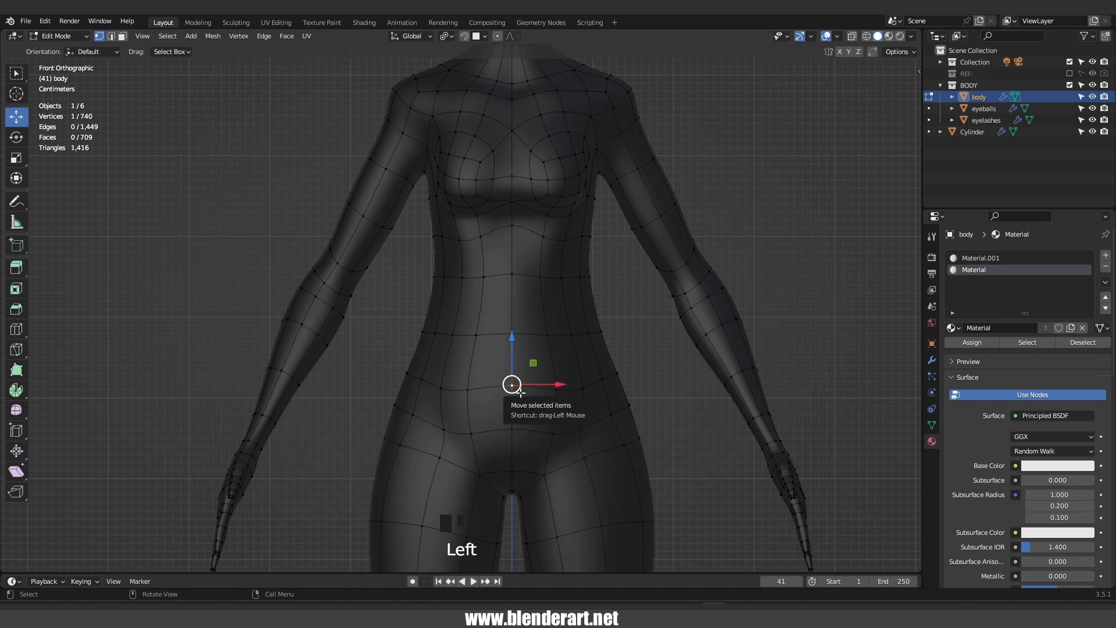
pyautogui.moveTo(520, 393); pyautogui.dragTo(524, 410)
pyautogui.keyDown('alt'); pyautogui.click(541, 383); pyautogui.keyUp('alt')
pyautogui.moveTo(541, 383); pyautogui.dragTo(594, 386, button='middle')
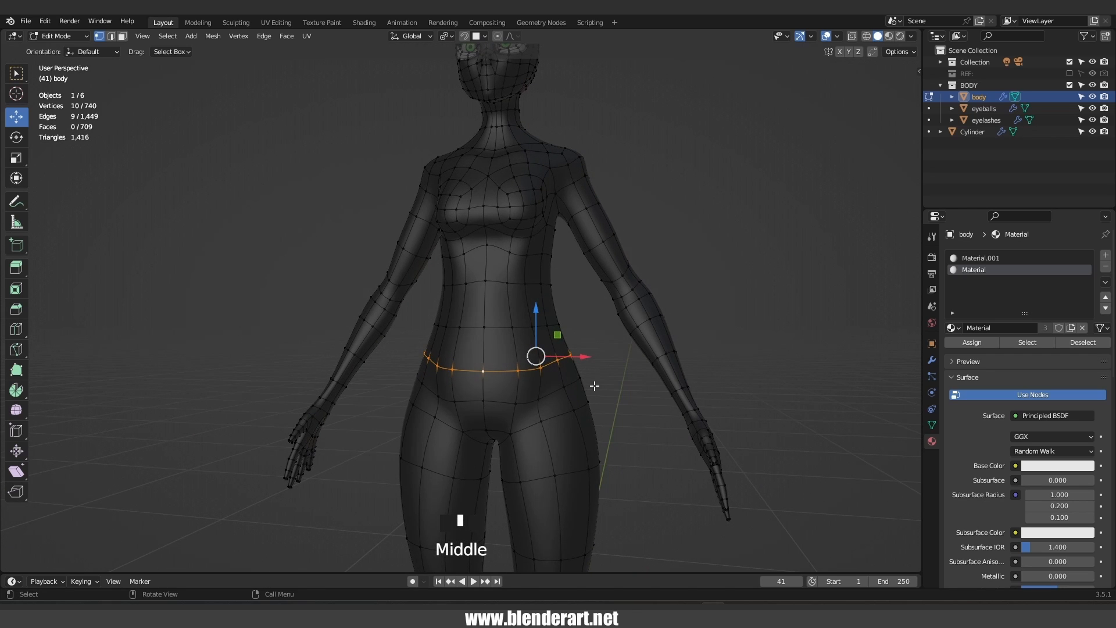
pyautogui.hotkey('shift', 'd')
pyautogui.rightClick(697, 334)
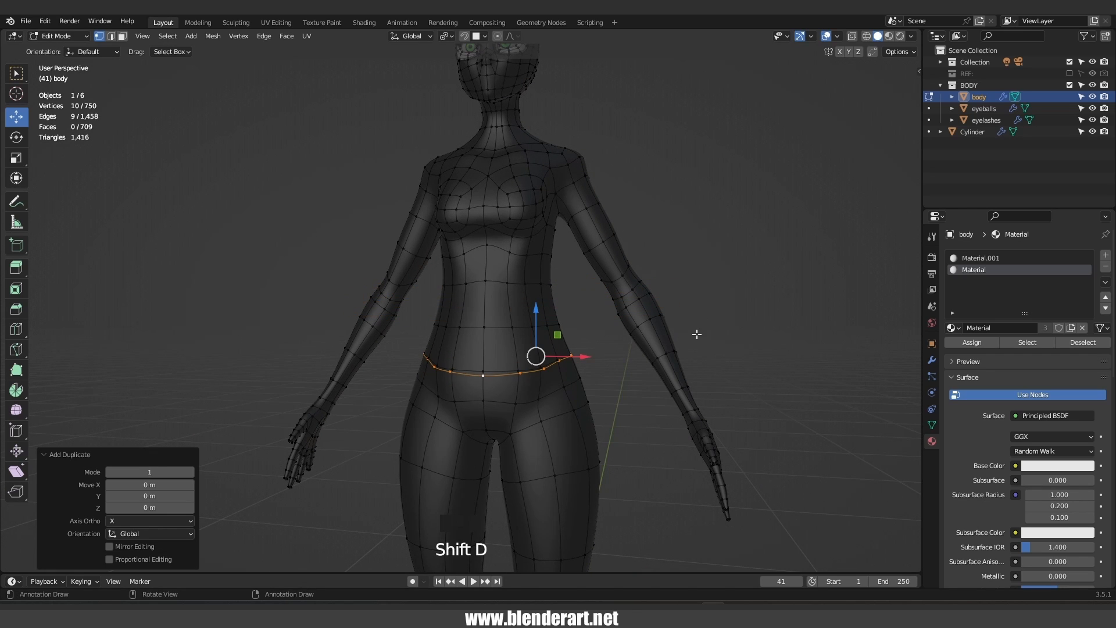
pyautogui.click(697, 333)
pyautogui.press('Tab')
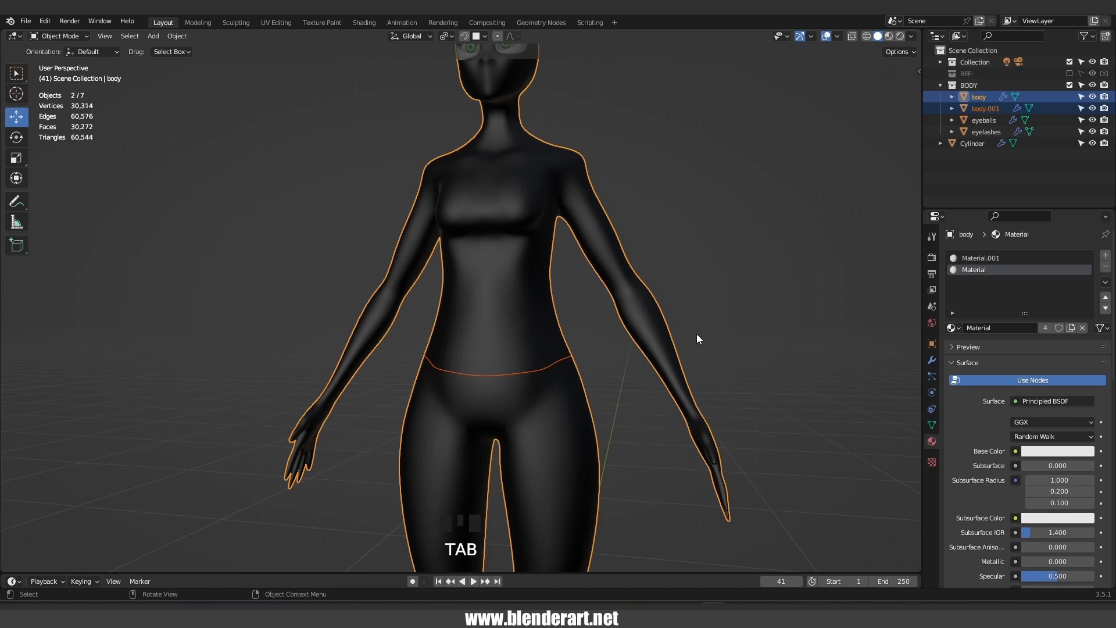
# Extrude the separated hip edge loop straight up by about 0.0385 m to form the belt's band
pyautogui.click(515, 376)
pyautogui.press('Tab')
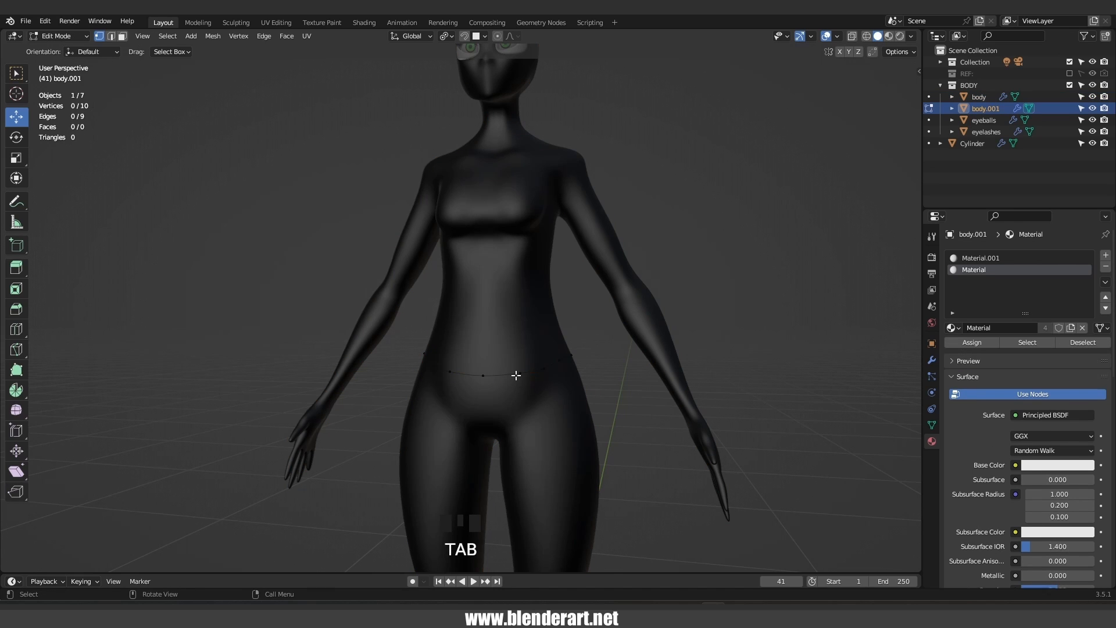
pyautogui.press('a')
pyautogui.press('KP_1')
pyautogui.scroll(4, 516, 375)
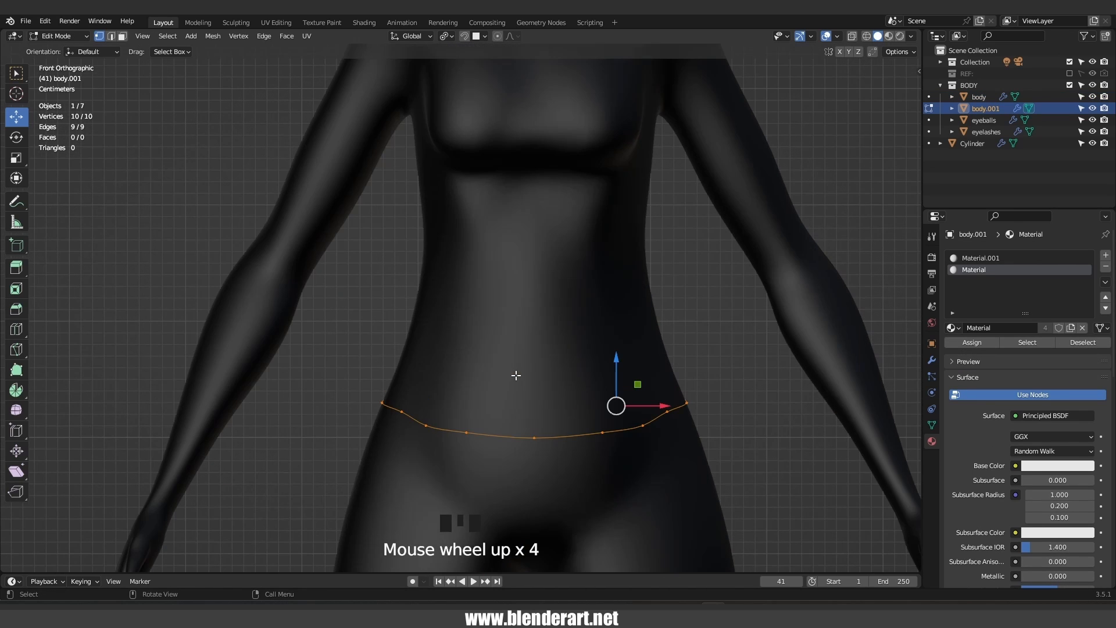
pyautogui.press('e')
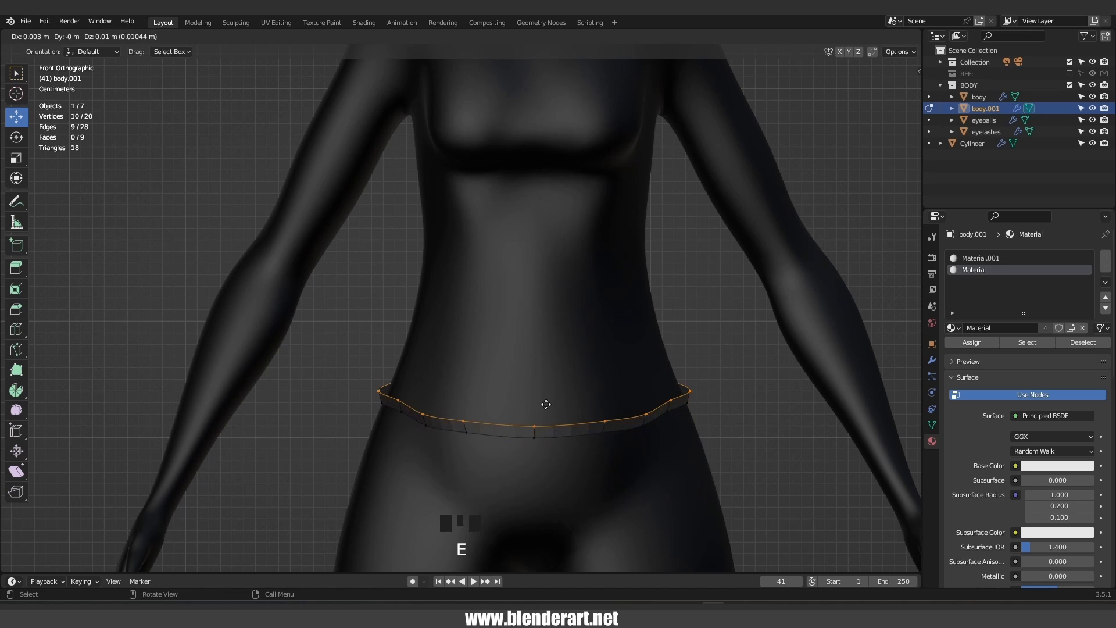
pyautogui.click(550, 373)
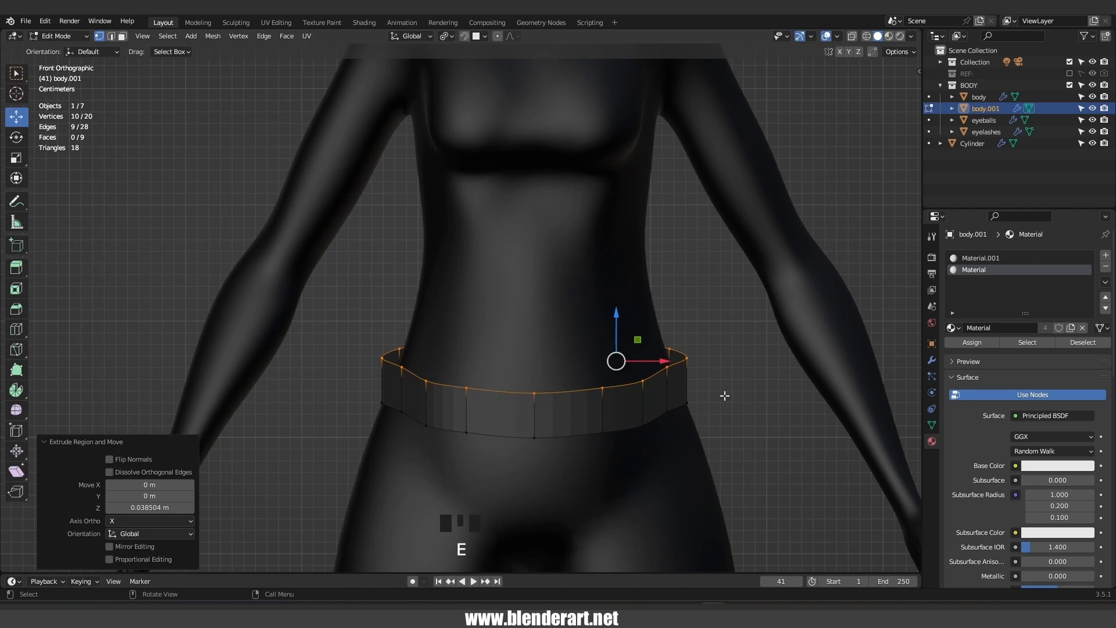
pyautogui.press('s')
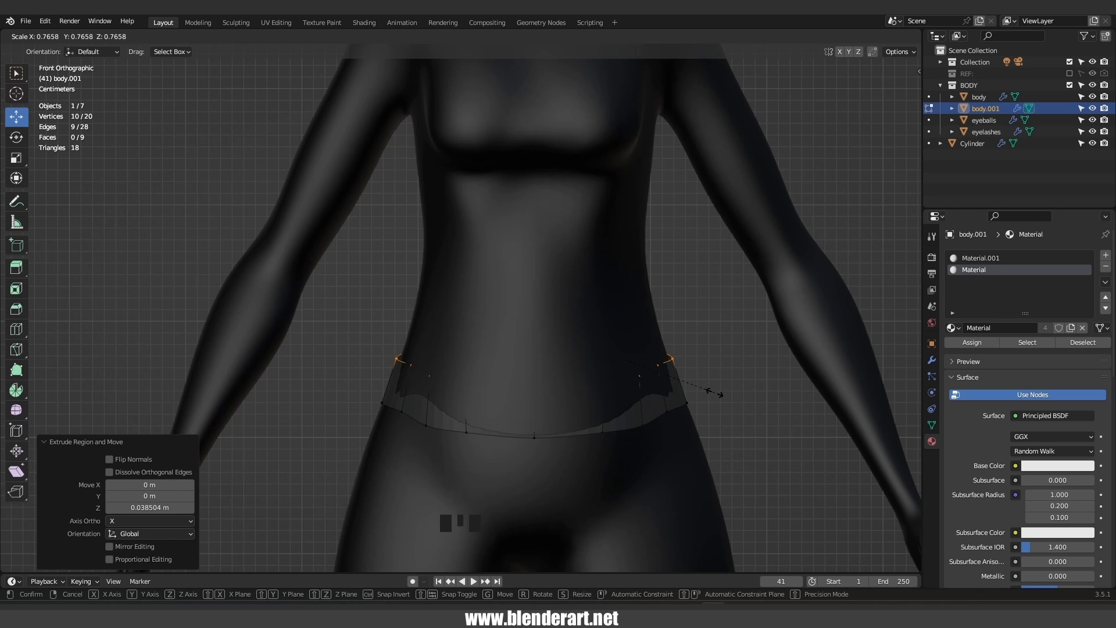
pyautogui.click(730, 418)
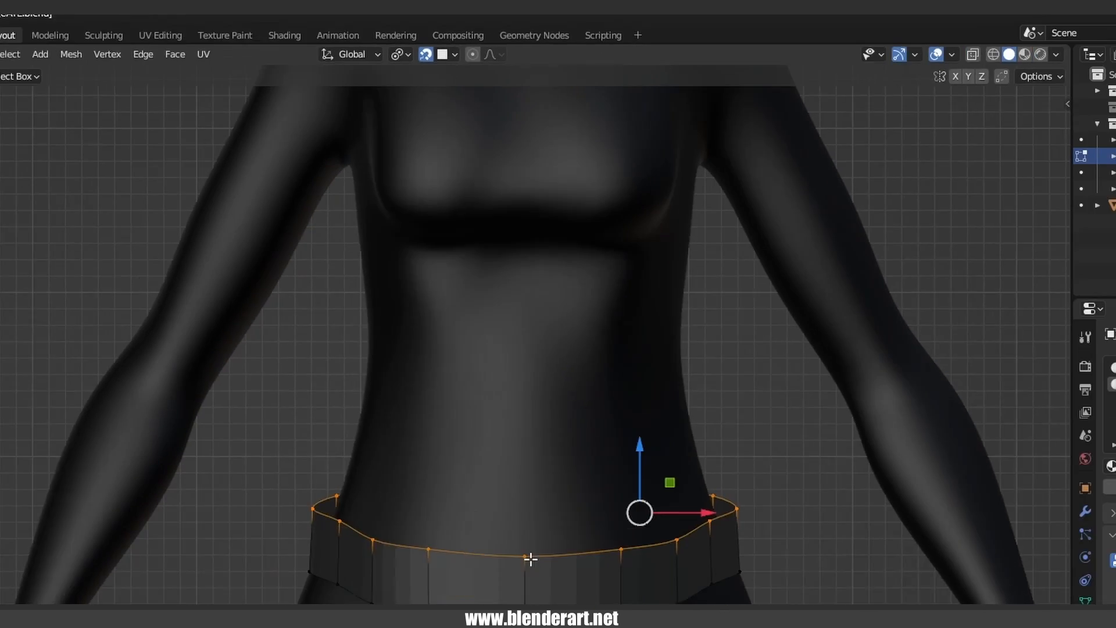
# Snap the belt's upper-edge vertices one by one onto the body surface, from the front centre around to the back
pyautogui.click(528, 557)
pyautogui.click(561, 437)
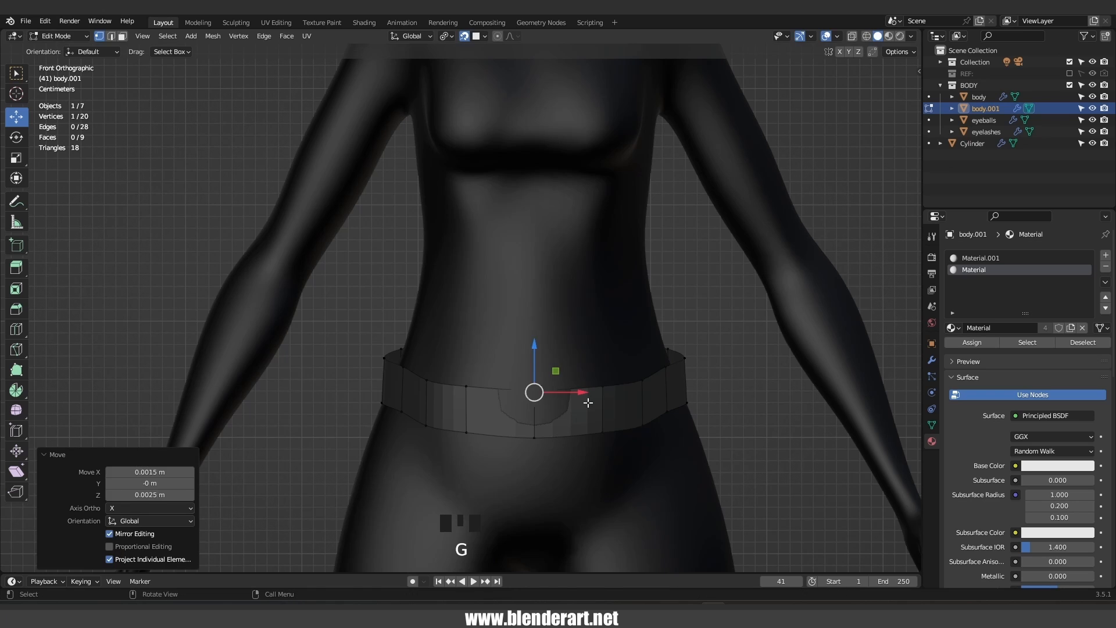
pyautogui.click(596, 394)
pyautogui.press('g')
pyautogui.click(595, 397)
pyautogui.moveTo(596, 397); pyautogui.dragTo(465, 379, button='middle')
pyautogui.press('g')
pyautogui.click(509, 382)
pyautogui.press('g')
pyautogui.click(487, 383)
pyautogui.moveTo(559, 376); pyautogui.dragTo(370, 384, button='middle')
pyautogui.click(411, 363)
pyautogui.press('g')
pyautogui.click(412, 366)
pyautogui.scroll(2, 370, 386)
pyautogui.click(369, 406)
pyautogui.press('g')
pyautogui.click(372, 408)
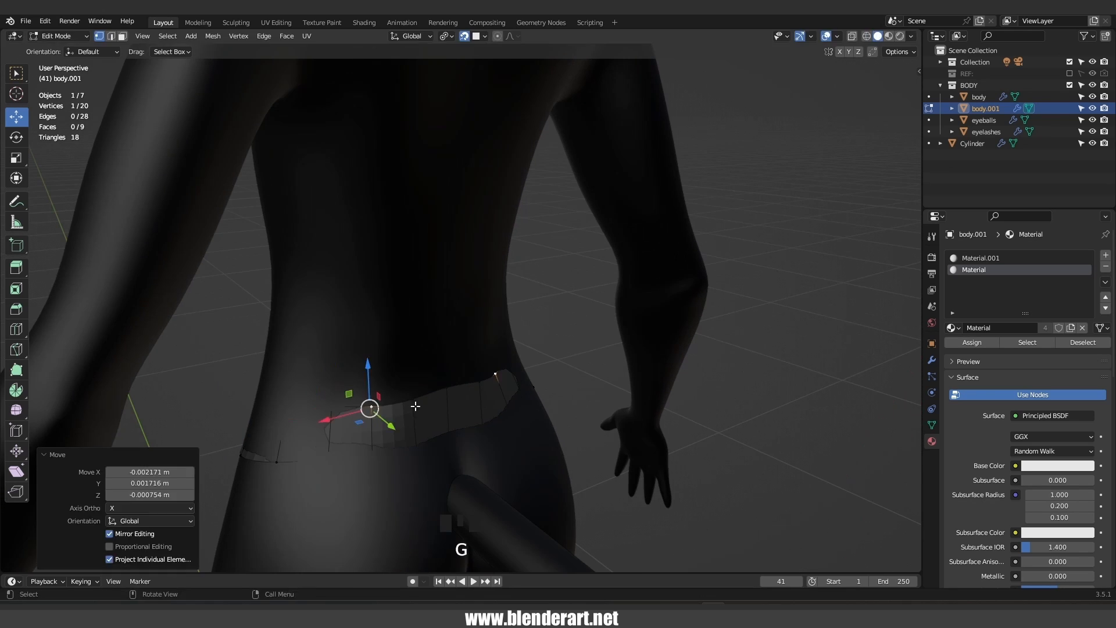
# Add a Solidify modifier to the belt and order it between the Mirror and Subdivision modifiers
pyautogui.scroll(-2, 555, 396)
pyautogui.press('a')
pyautogui.moveTo(447, 399); pyautogui.dragTo(581, 396, button='middle')
pyautogui.press('KP_1')
pyautogui.press('a')
pyautogui.hotkey('alt', 'z')
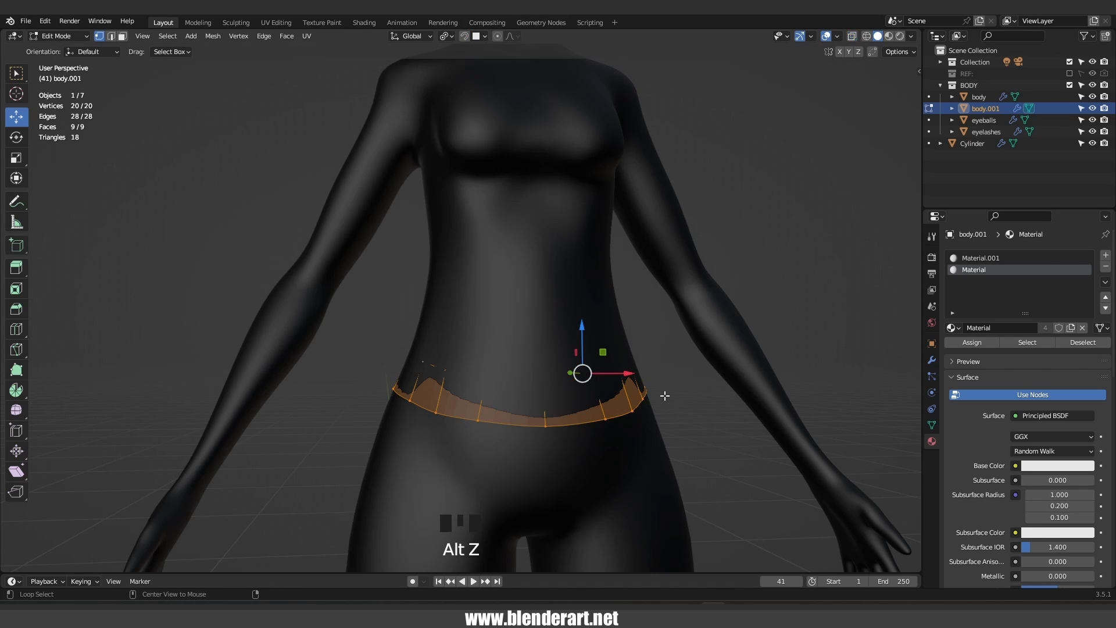
pyautogui.click(932, 359)
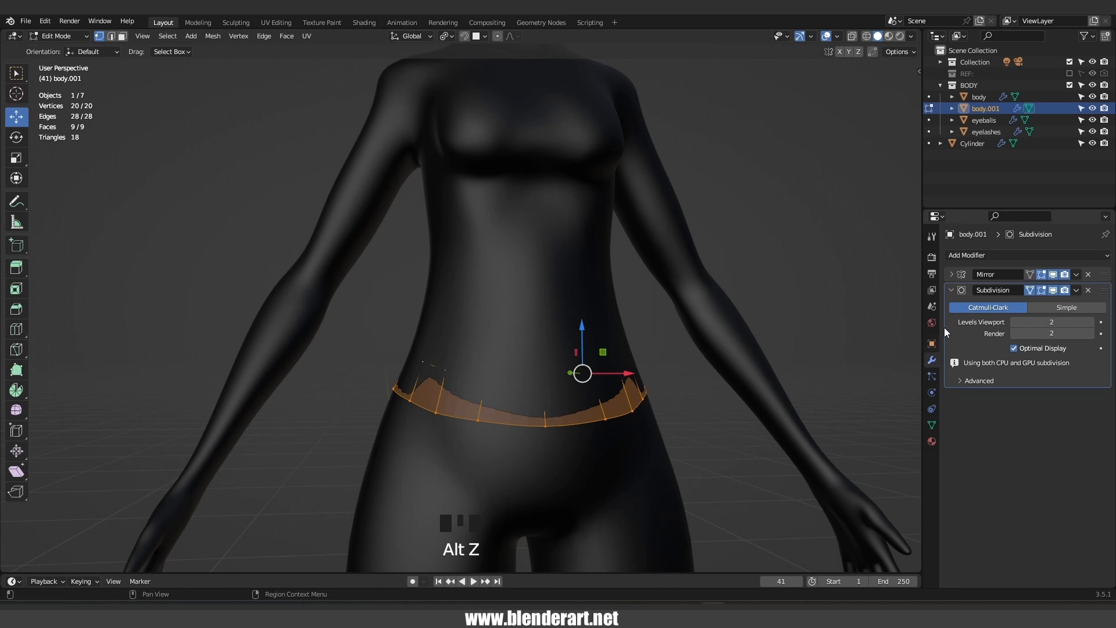
pyautogui.click(980, 258)
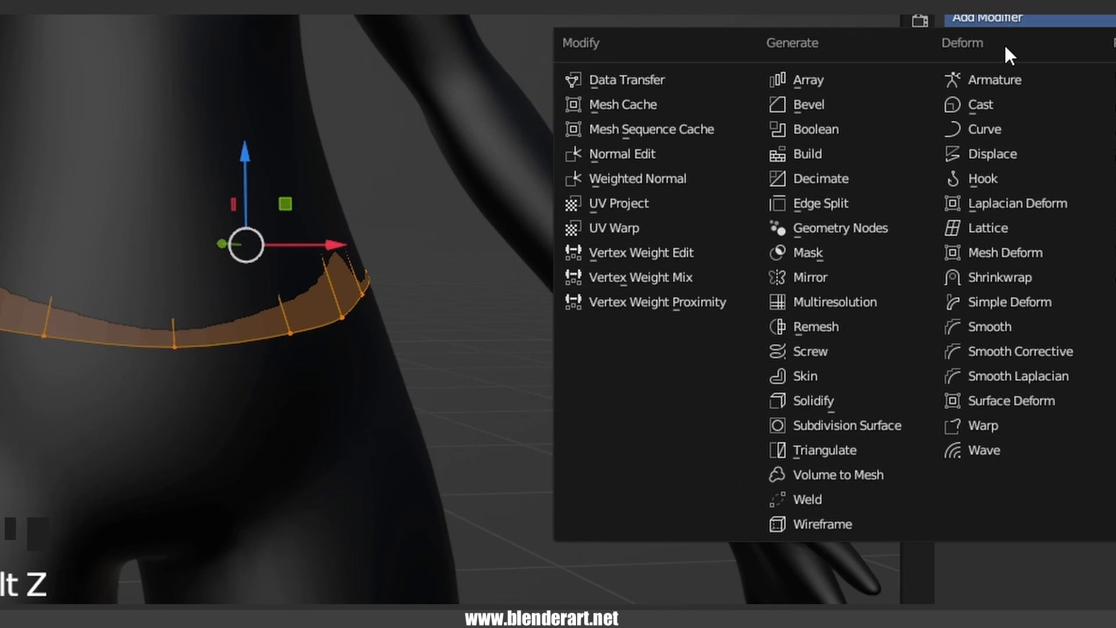
pyautogui.click(869, 393)
pyautogui.moveTo(1105, 291); pyautogui.dragTo(1107, 317)
pyautogui.moveTo(1108, 317); pyautogui.dragTo(1107, 318)
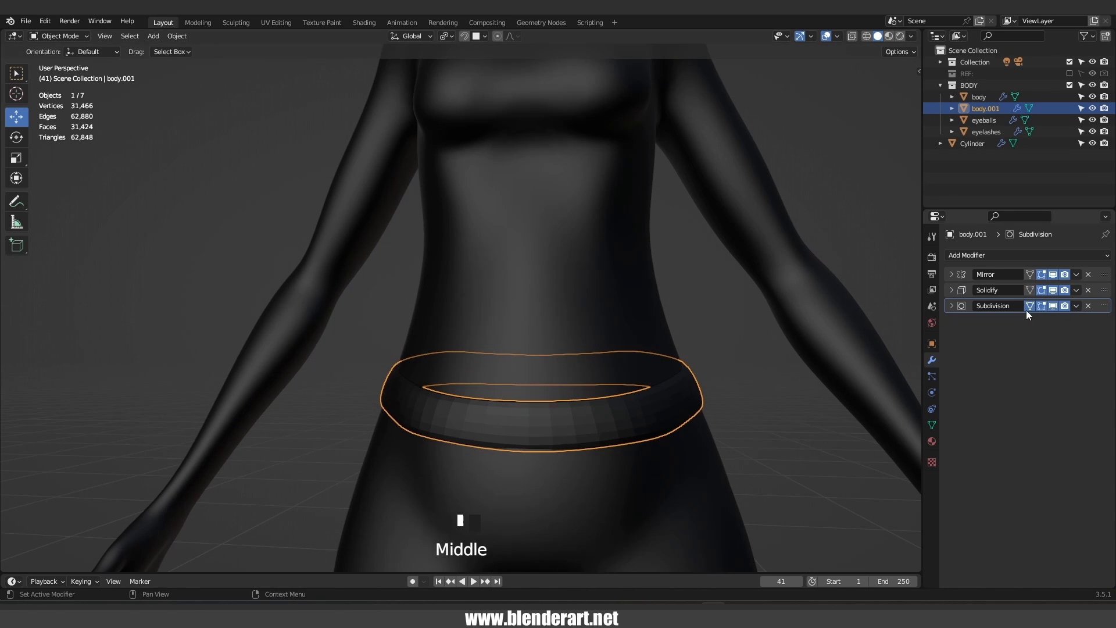
# Add loop cuts close to the belt's upper and lower edges and shade the belt smooth
pyautogui.moveTo(465, 407); pyautogui.dragTo(474, 424, button='middle')
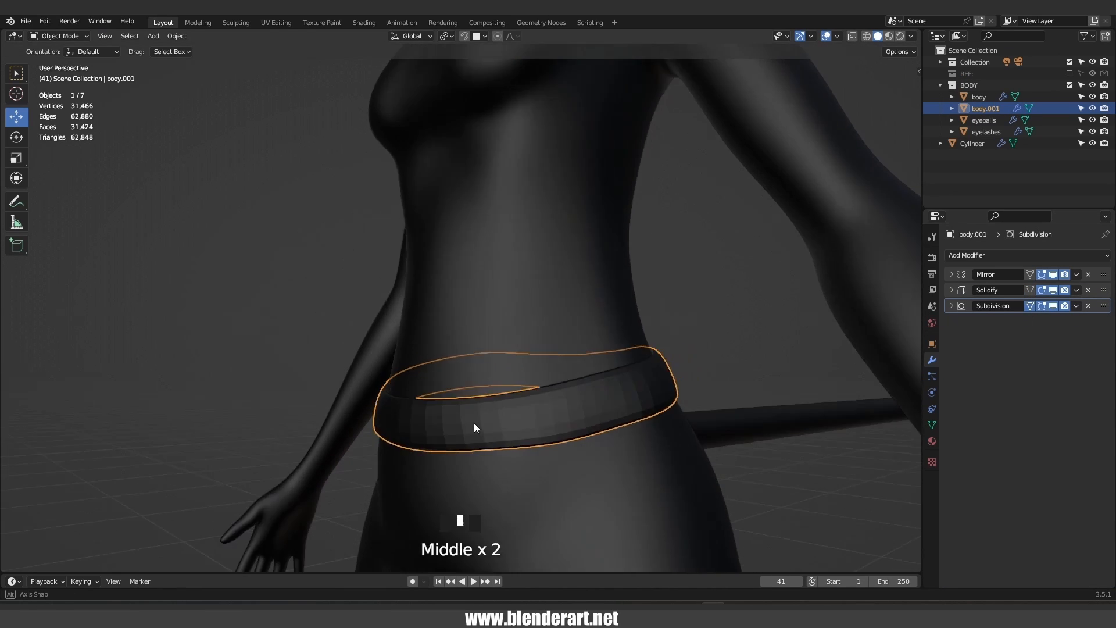
pyautogui.hotkey('ctrl', 'r')
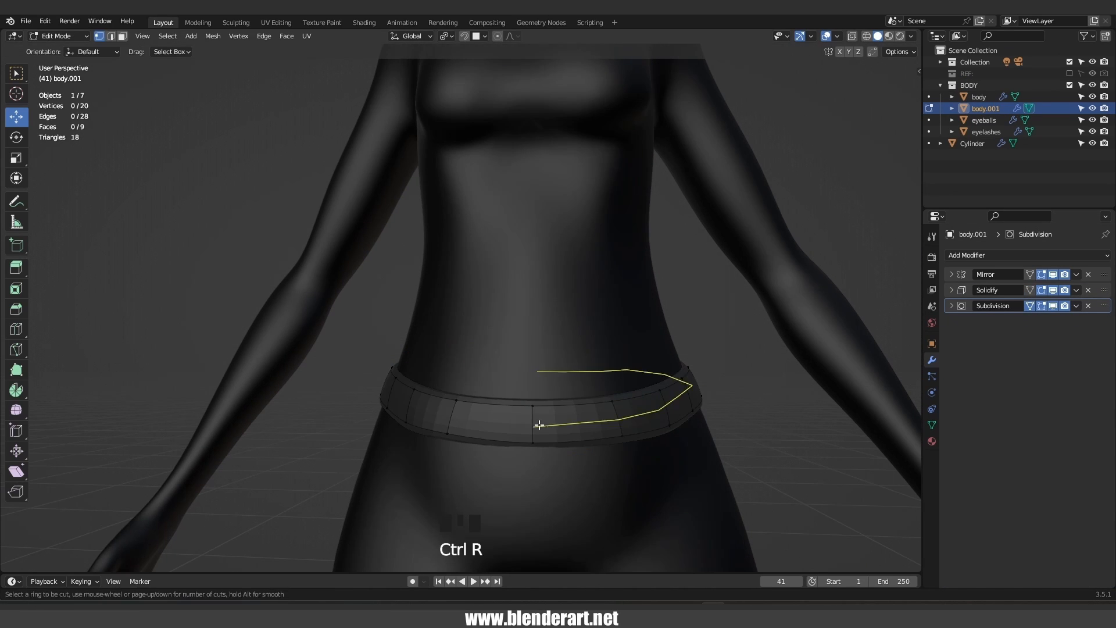
pyautogui.click(536, 424)
pyautogui.hotkey('ctrl', 'r')
pyautogui.click(543, 445)
pyautogui.click(543, 447)
pyautogui.press('Tab')
pyautogui.rightClick(656, 415)
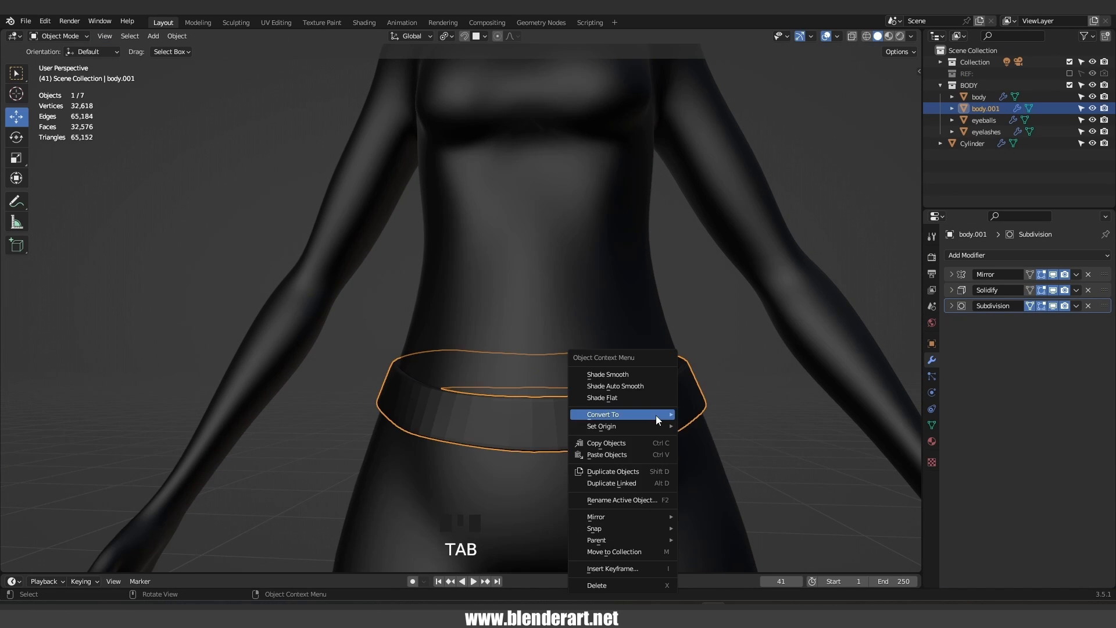
pyautogui.click(645, 375)
pyautogui.click(731, 378)
# Examine the belt's fit around the hips and its edge loops from the front
pyautogui.moveTo(732, 378); pyautogui.dragTo(475, 365, button='middle')
pyautogui.scroll(-5, 520, 387)
pyautogui.scroll(-2, 520, 384)
pyautogui.press('KP_1')
pyautogui.scroll(7, 493, 351)
pyautogui.click(479, 359)
pyautogui.press('Tab')
pyautogui.scroll(3, 484, 359)
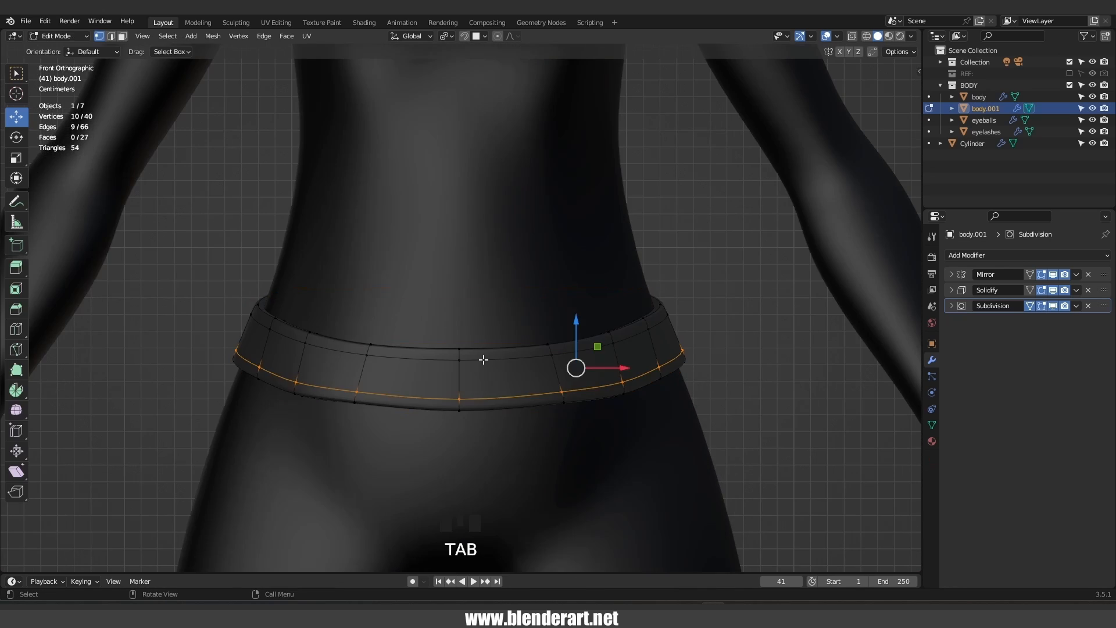
pyautogui.press('Tab')
pyautogui.scroll(-5, 463, 338)
# Add a plane at the belt's front centre, rotate it 90° about X and scale it down to buckle size
pyautogui.keyDown('shift'); pyautogui.rightClick(461, 336); pyautogui.keyUp('shift')
pyautogui.hotkey('shift', 'a')
pyautogui.click(523, 84)
pyautogui.press('r')
pyautogui.press('x')
pyautogui.press('9')
pyautogui.press('0')
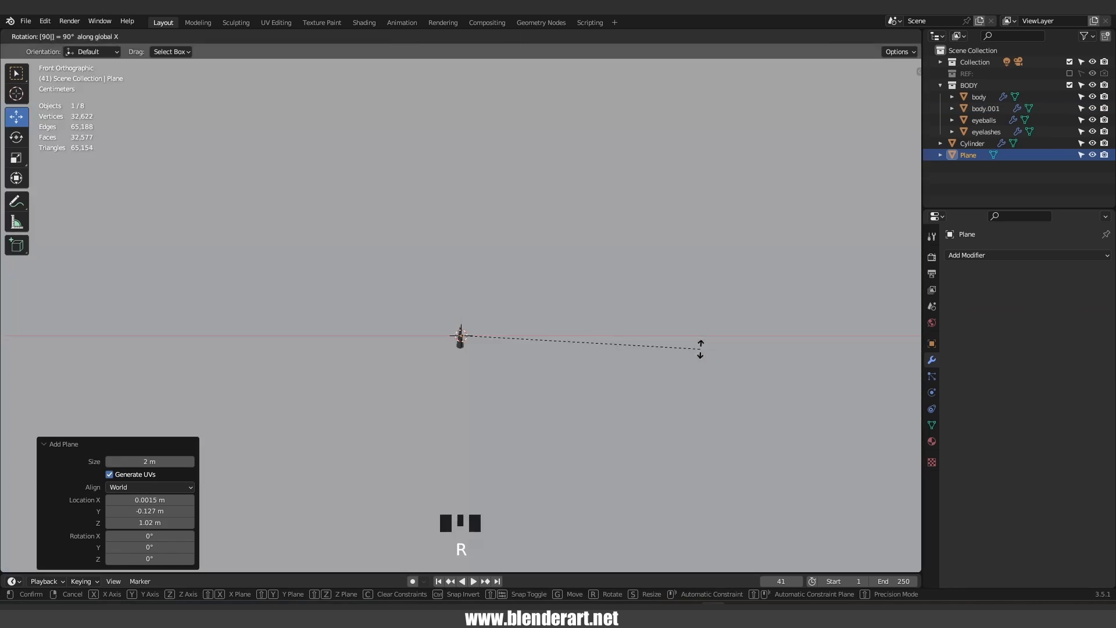
pyautogui.click(700, 349)
pyautogui.press('s')
pyautogui.click(515, 372)
pyautogui.scroll(4, 576, 404)
pyautogui.press('s')
pyautogui.click(509, 382)
# Inset the plane's face by about 0.18 m and delete the inner face to leave a square frame
pyautogui.press('Tab')
pyautogui.press('i')
pyautogui.click(586, 409)
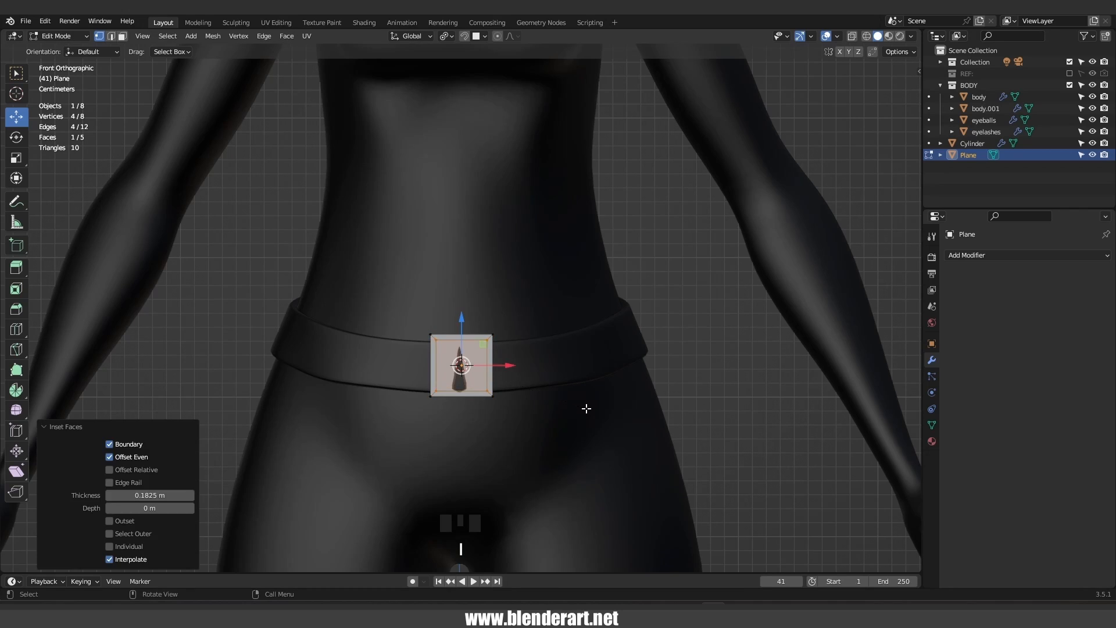
pyautogui.press('x')
pyautogui.click(487, 376)
# Extrude the whole square frame slightly to give the buckle depth
pyautogui.press('a')
pyautogui.moveTo(493, 367); pyautogui.dragTo(449, 380, button='middle')
pyautogui.click(461, 388)
pyautogui.press('Tab')
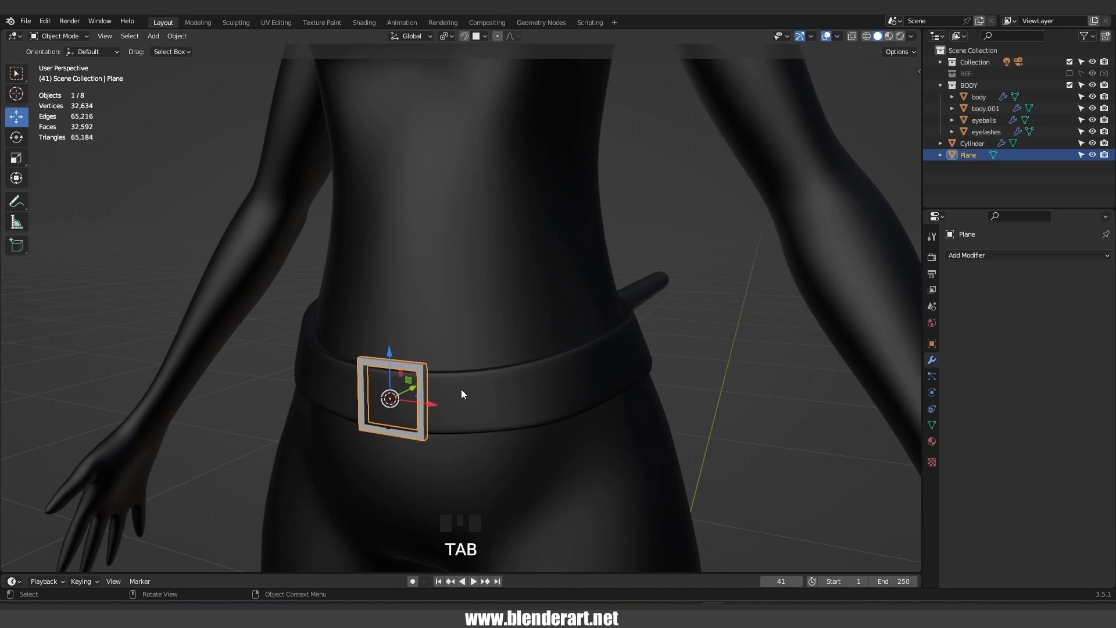
# Scale the buckle to match the belt's height and centre it on the belt along Z
pyautogui.press('s')
pyautogui.click(472, 403)
pyautogui.press('KP_1')
pyautogui.press('KP_Decimal')
pyautogui.scroll(-4, 472, 403)
pyautogui.press('g')
pyautogui.press('z')
pyautogui.click(471, 412)
pyautogui.moveTo(471, 412); pyautogui.dragTo(486, 239, button='middle')
# Add a Bevel modifier to the buckle with 7 segments and an amount of 0.03 m
pyautogui.press('Tab')
pyautogui.hotkey('ctrl', 'r')
pyautogui.press('Tab')
pyautogui.click(1026, 255)
pyautogui.click(872, 304)
pyautogui.moveTo(581, 291); pyautogui.dragTo(655, 300, button='middle')
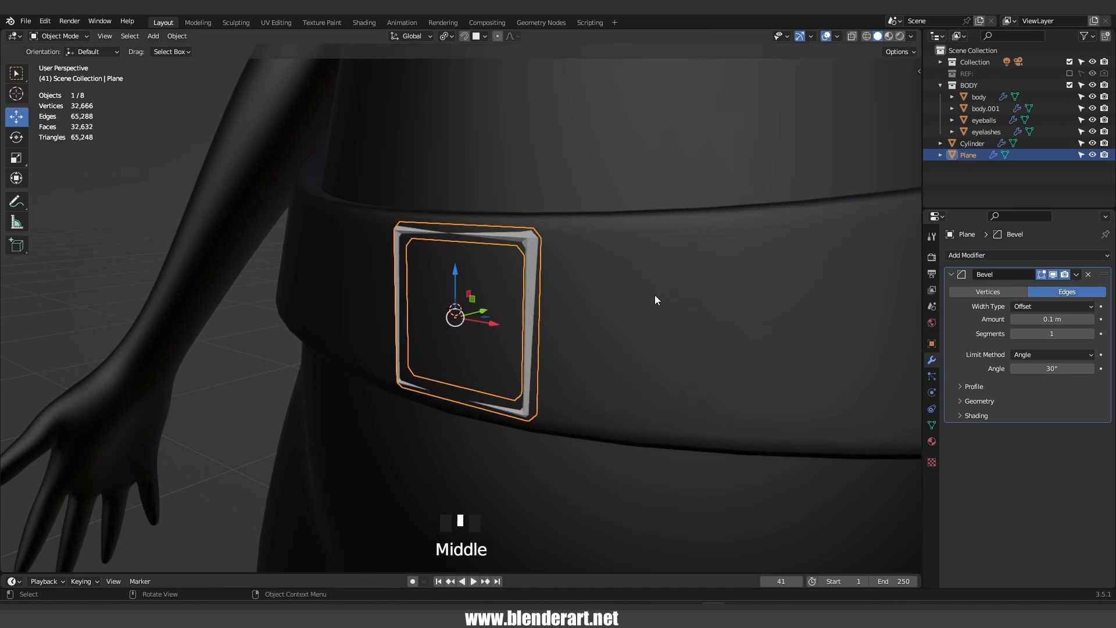
pyautogui.click(1092, 335)
pyautogui.click(1091, 335)
pyautogui.click(1091, 335)
pyautogui.click(1091, 334)
pyautogui.click(1091, 334)
pyautogui.click(1092, 334)
pyautogui.moveTo(1052, 319); pyautogui.dragTo(1041, 319)
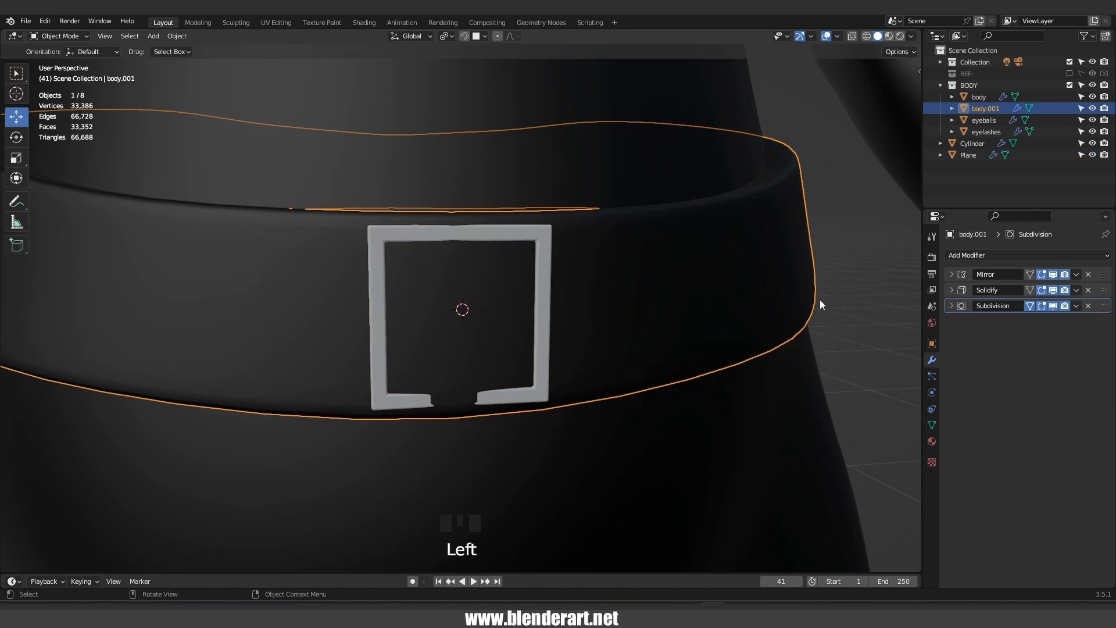
# Shade the buckle smooth and shift it slightly along Y so it sits on the front of the belt
pyautogui.click(546, 298)
pyautogui.moveTo(546, 298); pyautogui.dragTo(611, 342, button='middle')
pyautogui.moveTo(433, 299); pyautogui.dragTo(440, 303)
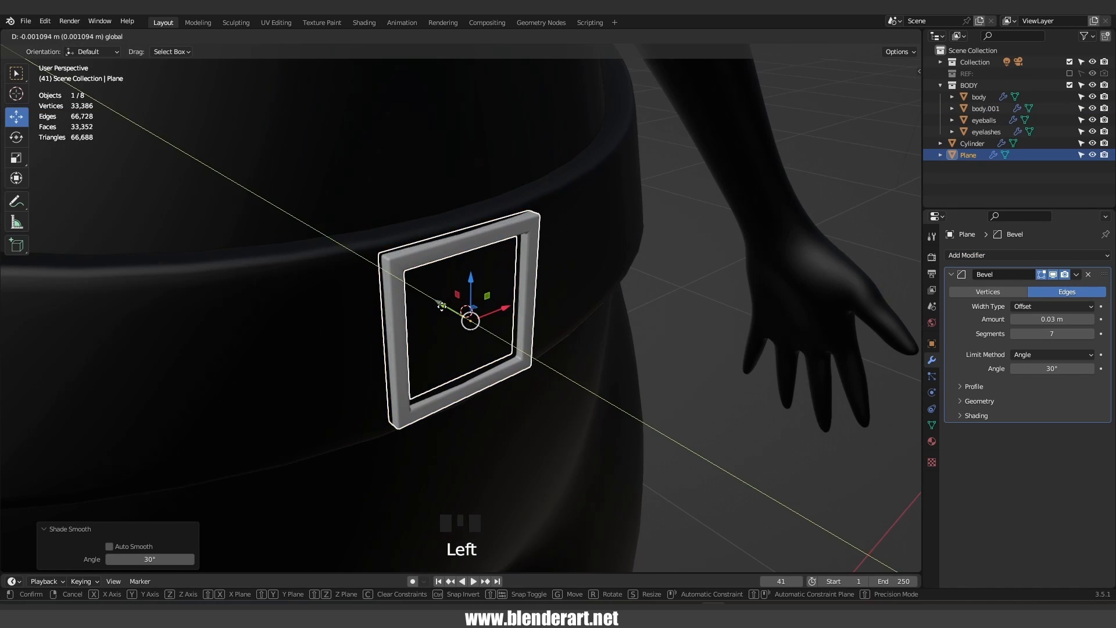
pyautogui.click(715, 326)
pyautogui.moveTo(698, 326); pyautogui.dragTo(587, 274, button='middle')
pyautogui.scroll(-5, 459, 335)
pyautogui.hotkey('shift', 'a')
pyautogui.press('Escape')
pyautogui.scroll(-6, 452, 368)
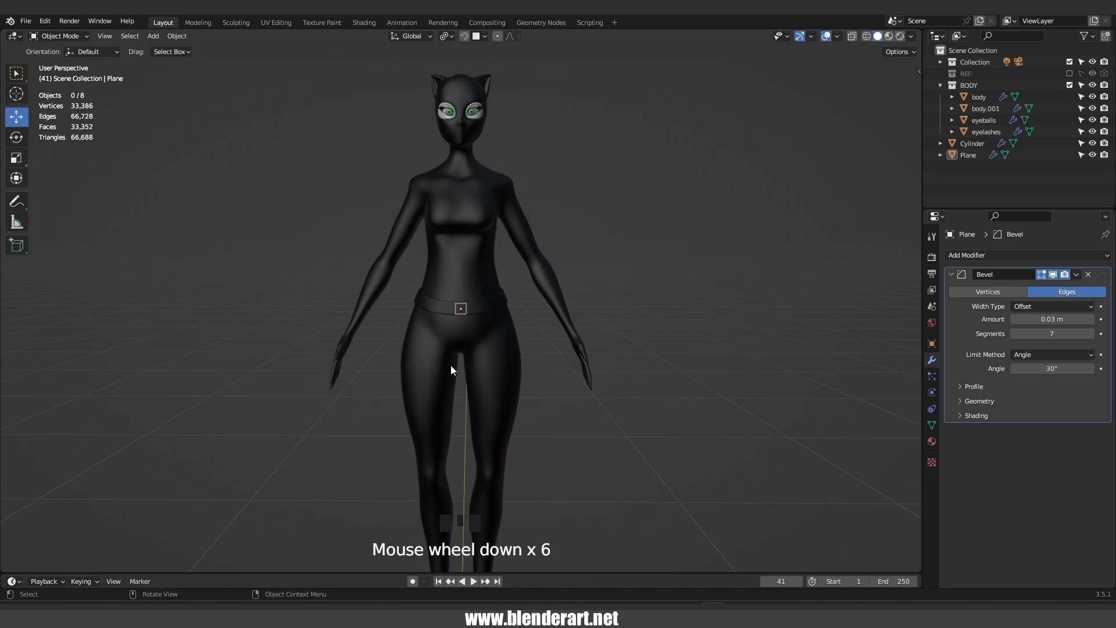
# Widen the buckle frame's bars by applying Shrink/Fatten of about -0.18 m to the whole mesh
pyautogui.scroll(12, 466, 322)
pyautogui.click(466, 322)
pyautogui.press('Tab')
pyautogui.press('a')
pyautogui.hotkey('alt', 's')
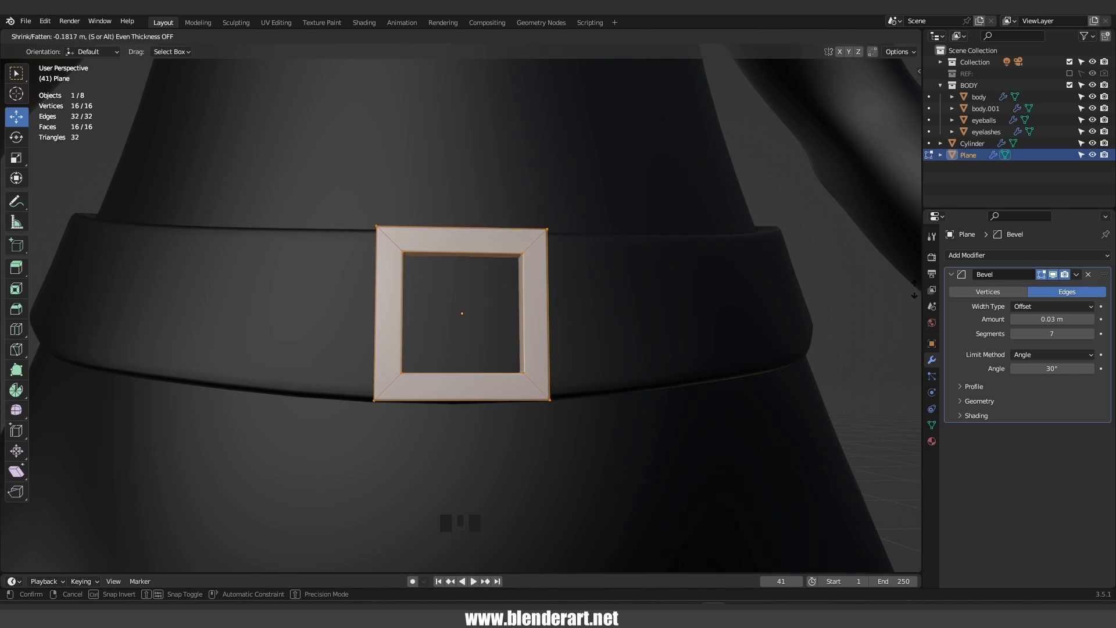
pyautogui.click(483, 416)
pyautogui.moveTo(483, 417); pyautogui.dragTo(630, 351, button='middle')
pyautogui.press('Tab')
pyautogui.scroll(-7, 595, 278)
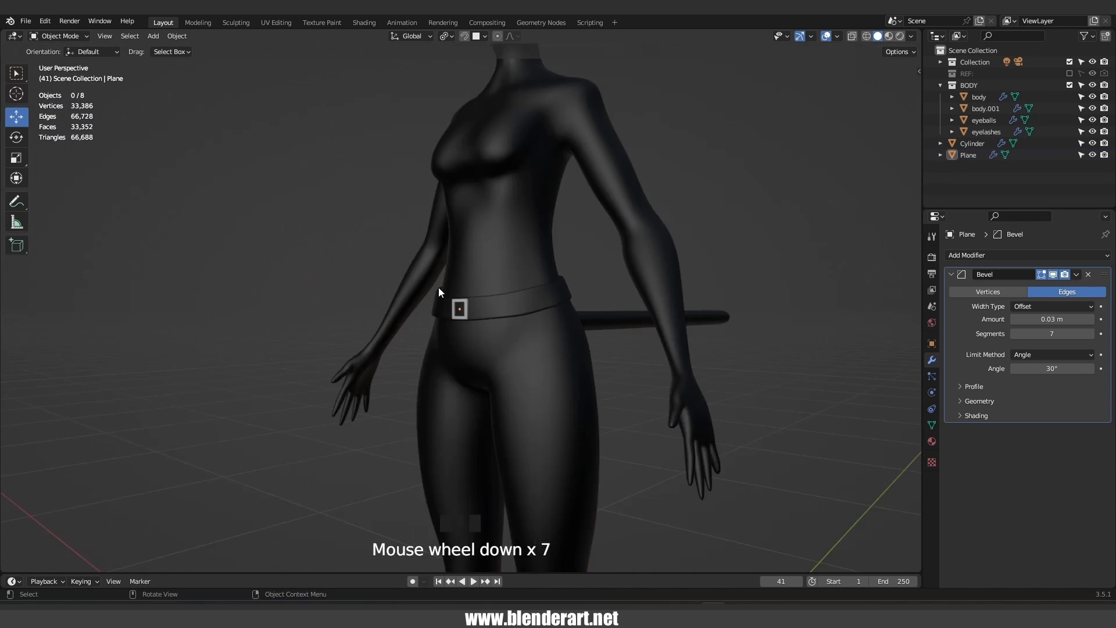
# Cut a loop across the middle of the buckle's left bar and bevel it into two parallel edges
pyautogui.moveTo(438, 287); pyautogui.dragTo(470, 308, button='middle')
pyautogui.hotkey('alt', 'a')
pyautogui.scroll(8, 549, 355)
pyautogui.scroll(2, 430, 316)
pyautogui.hotkey('ctrl', 'r')
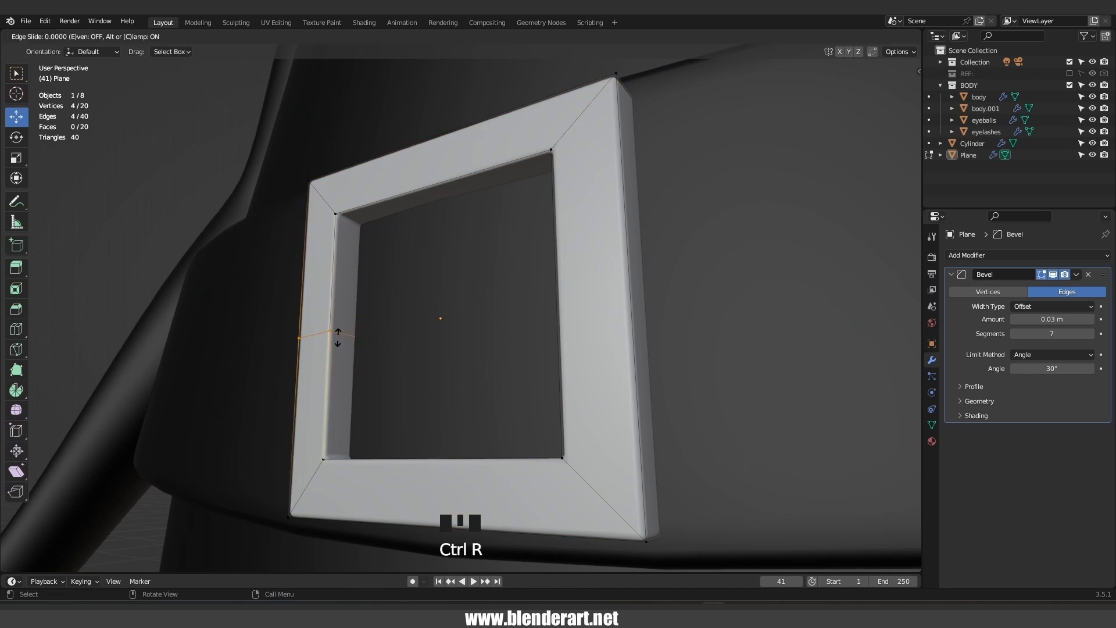
pyautogui.click(333, 333)
pyautogui.hotkey('ctrl', 'b')
pyautogui.click(340, 334)
# Extrude the inner face between the two new edges about 0.0216 m across the opening to form the prong
pyautogui.click(345, 337)
pyautogui.press('KP_1')
pyautogui.press('e')
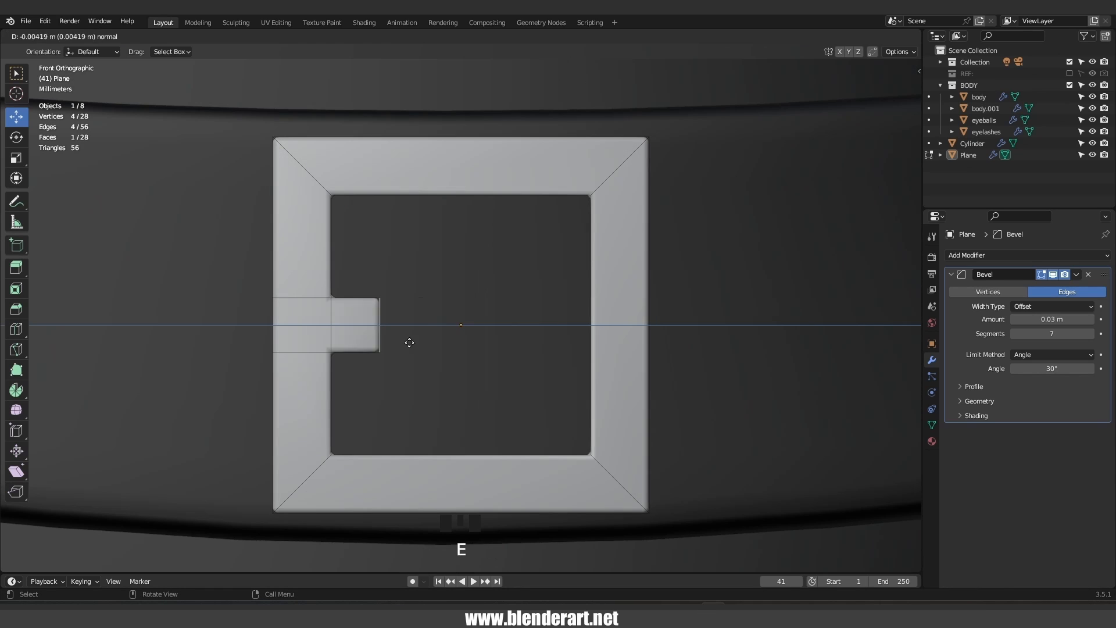
pyautogui.click(593, 365)
pyautogui.moveTo(506, 336); pyautogui.dragTo(633, 372, button='middle')
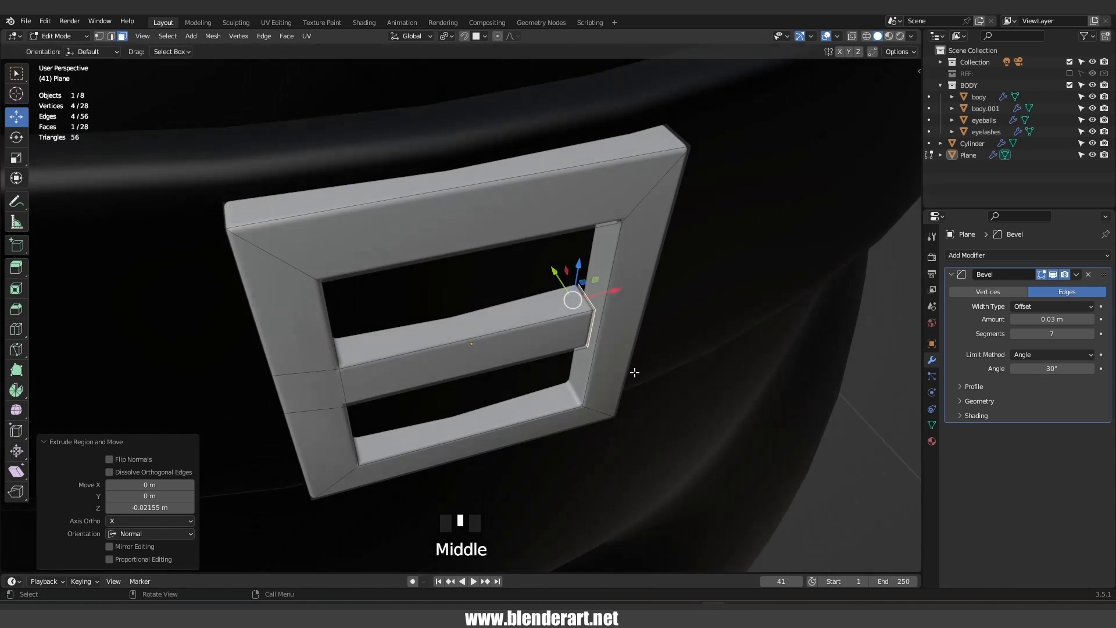
# Scale and shift the prong's end face slightly along Y, and add a loop cut across the prong near its base
pyautogui.press('s')
pyautogui.click(605, 338)
pyautogui.moveTo(553, 269); pyautogui.dragTo(549, 263)
pyautogui.hotkey('ctrl', 'r')
pyautogui.click(368, 324)
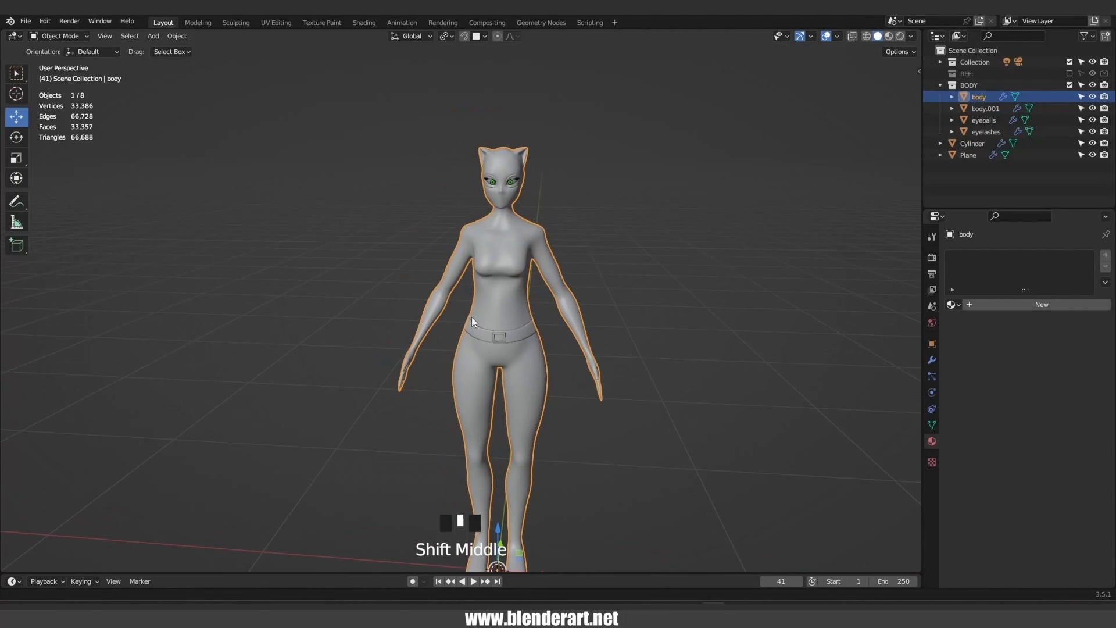
# Switch to the UV Editing workspace and select the body's entire mesh in edit mode to display its UVs
pyautogui.moveTo(472, 316)
pyautogui.mouseDown(button='middle')
pyautogui.moveTo(448, 312)
pyautogui.moveTo(466, 315)
pyautogui.mouseUp(button='middle')
pyautogui.keyDown('shift'); pyautogui.moveTo(454, 270); pyautogui.dragTo(449, 258, button='middle'); pyautogui.keyUp('shift')
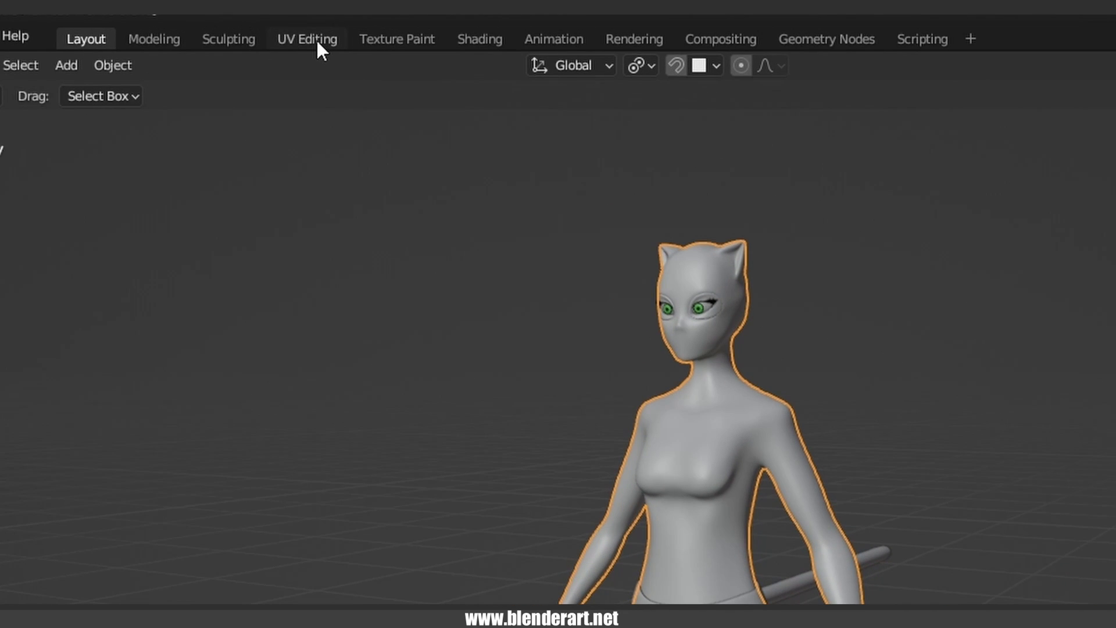
pyautogui.click(317, 41)
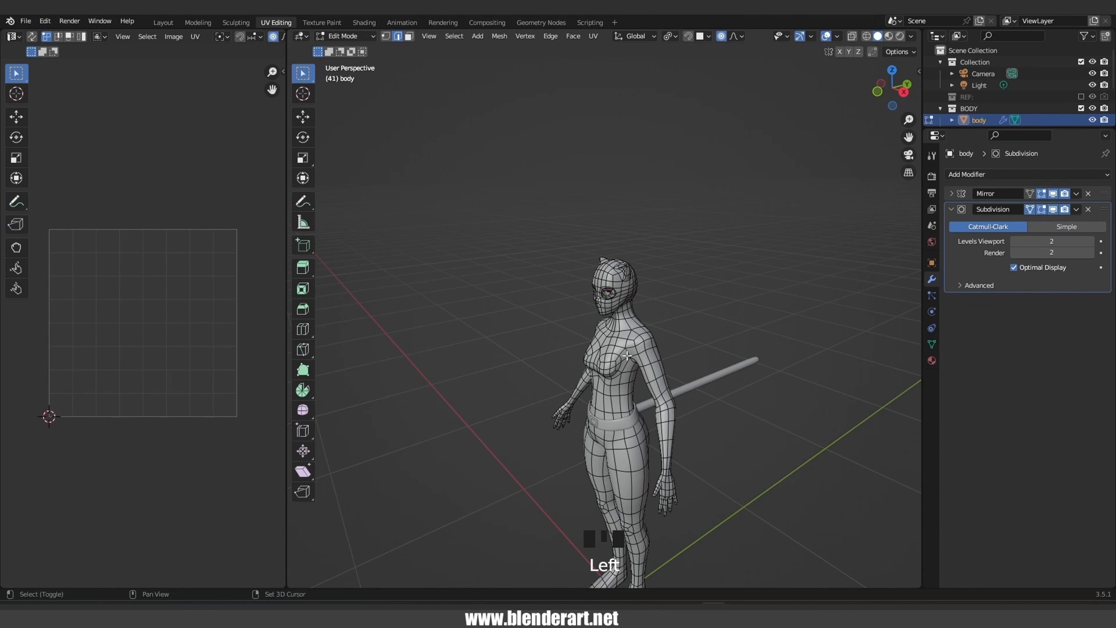
pyautogui.keyDown('shift'); pyautogui.moveTo(627, 355); pyautogui.dragTo(595, 279, button='middle'); pyautogui.keyUp('shift')
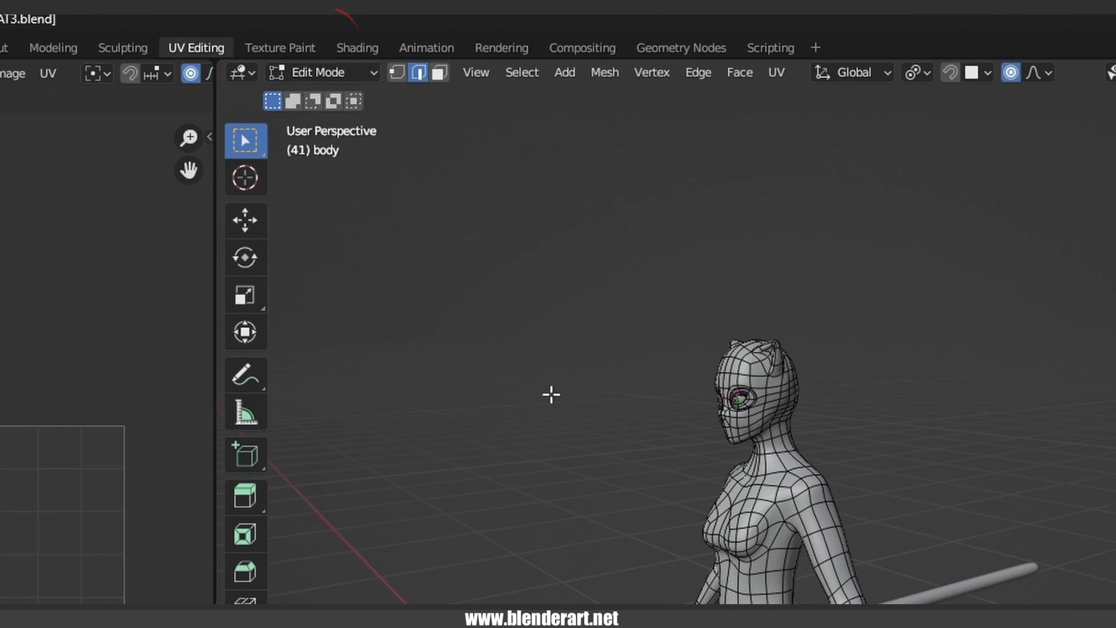
pyautogui.press('Tab')
pyautogui.press('Tab')
pyautogui.moveTo(818, 548); pyautogui.dragTo(863, 515, button='middle')
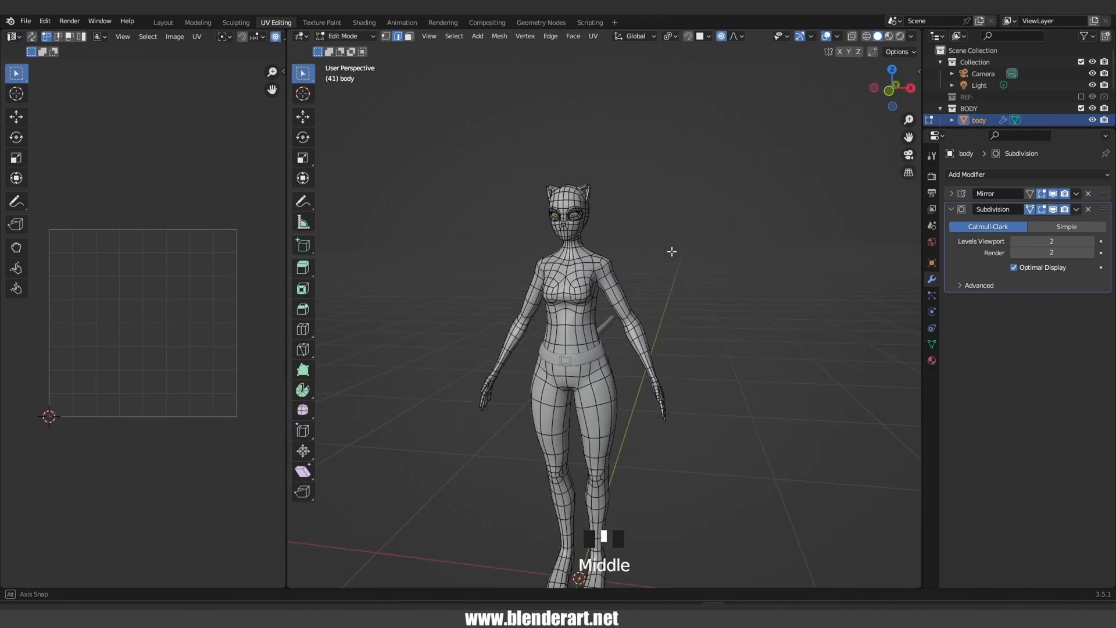
pyautogui.press('a')
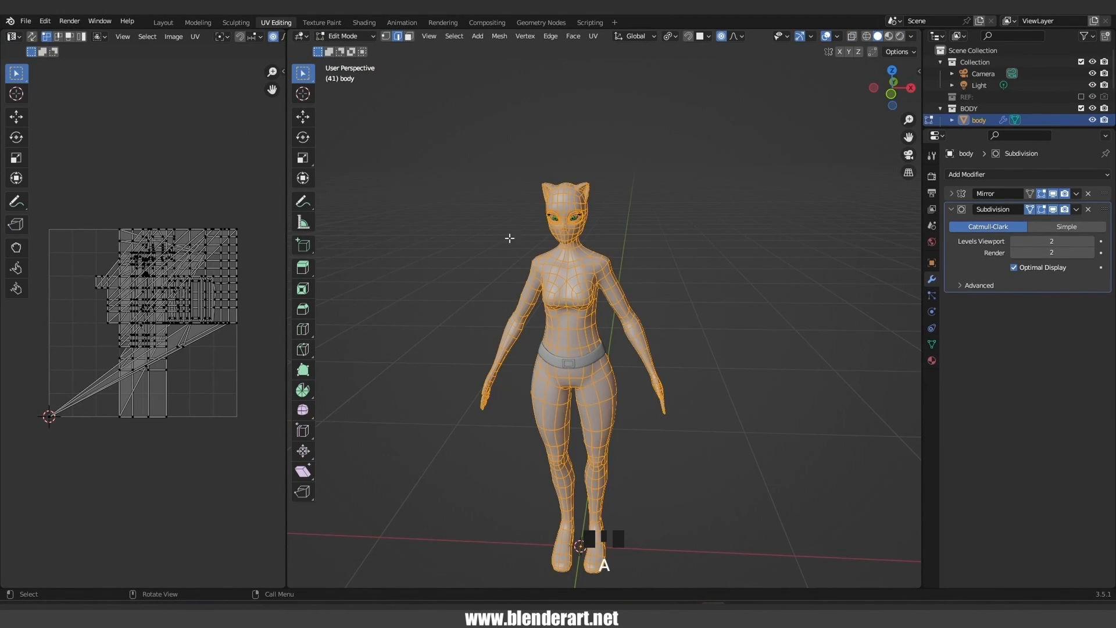
pyautogui.moveTo(509, 237); pyautogui.dragTo(465, 308, button='middle')
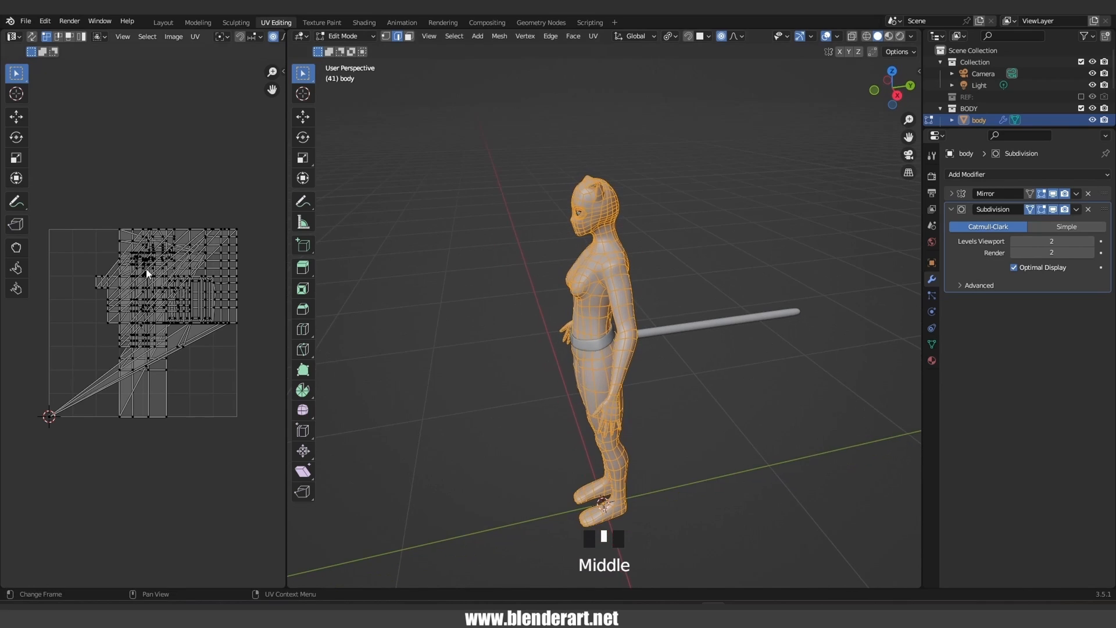
# Widen the UV editor area and select individual faces on the body's upper chest in face select mode to inspect their UVs
pyautogui.moveTo(287, 317); pyautogui.dragTo(331, 327)
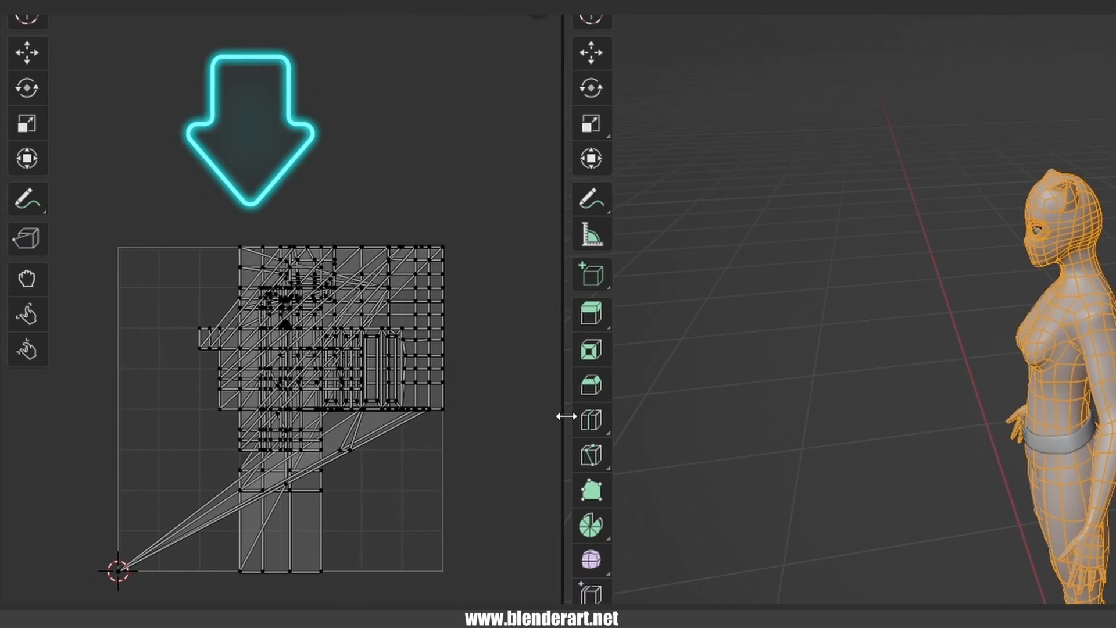
pyautogui.moveTo(566, 416); pyautogui.dragTo(587, 416)
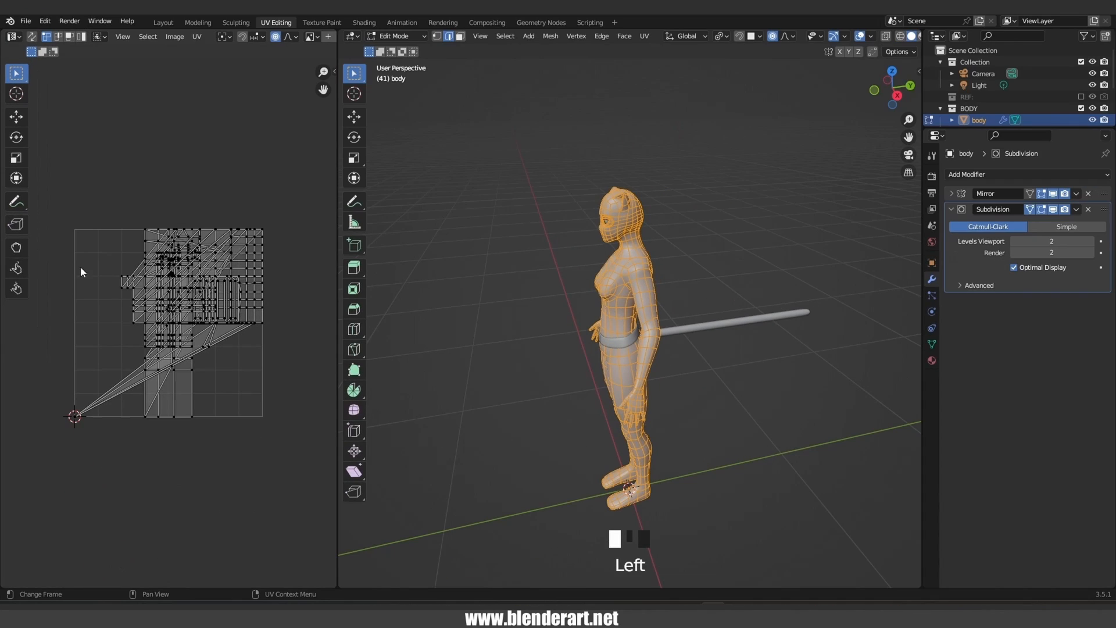
pyautogui.press('3')
pyautogui.click(625, 272)
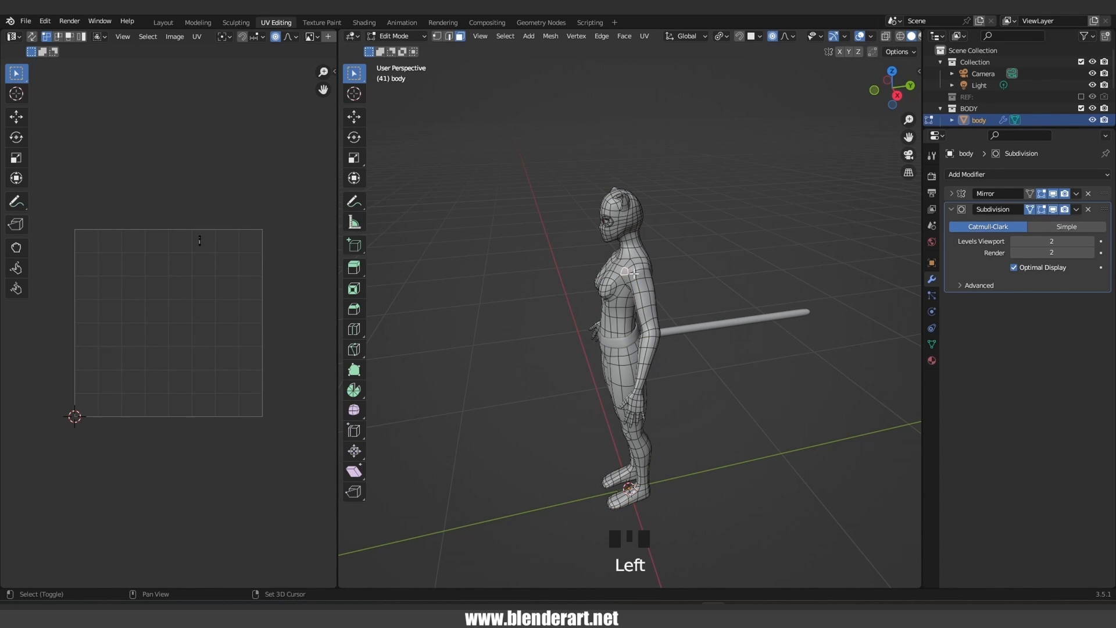
pyautogui.keyDown('shift'); pyautogui.click(620, 276); pyautogui.keyUp('shift')
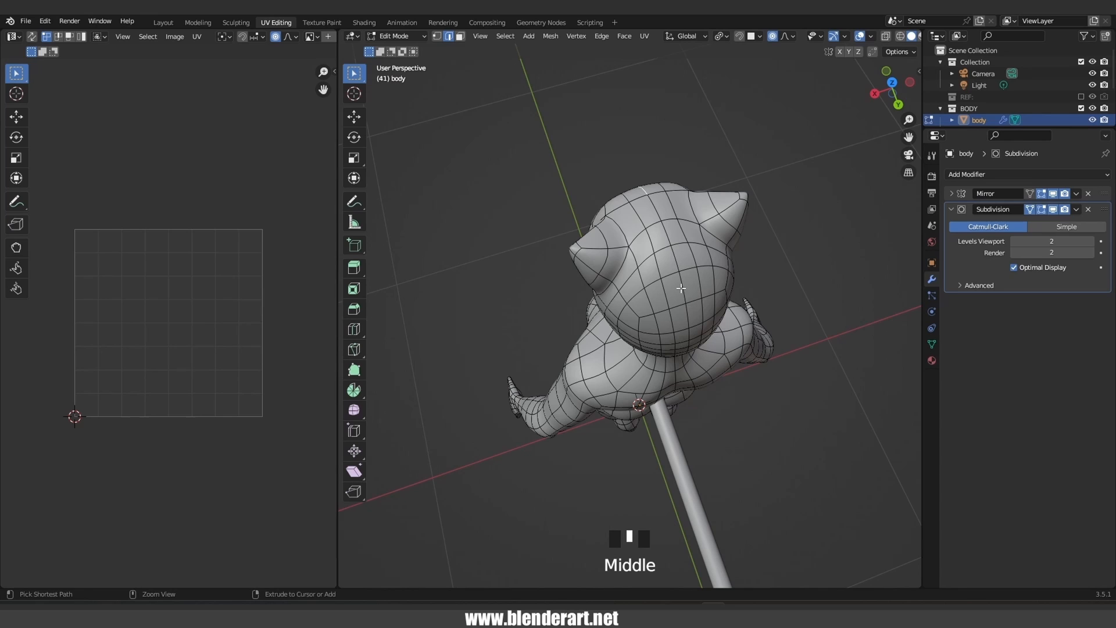
# Mark a seam from the crown down the back of the head and neck and around the shoulders and upper chest
pyautogui.moveTo(712, 352); pyautogui.dragTo(678, 361, button='middle')
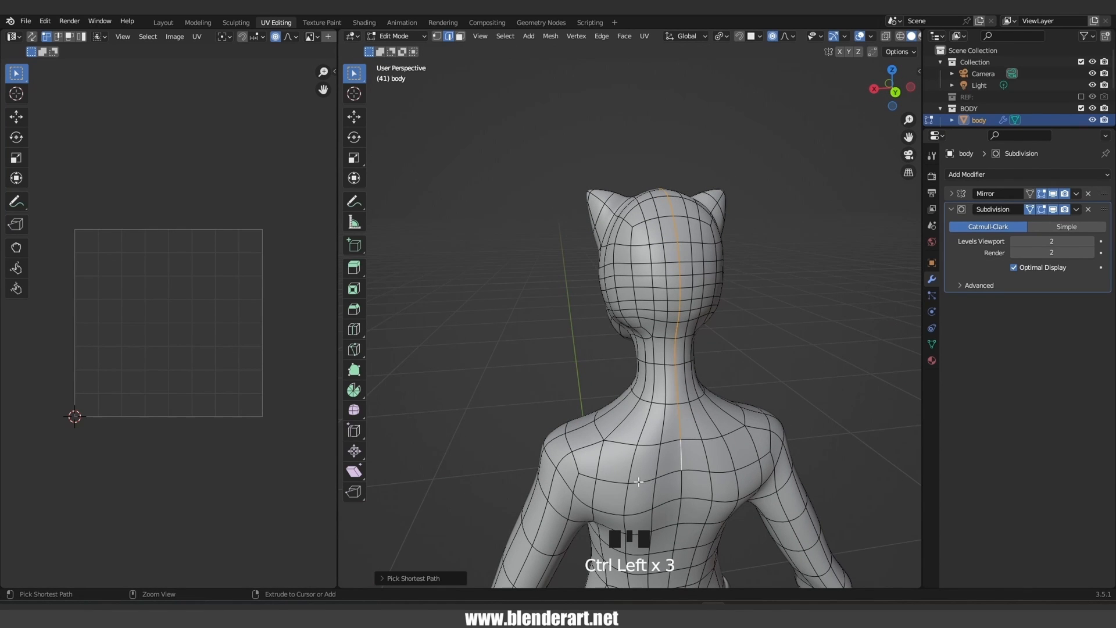
pyautogui.moveTo(572, 465); pyautogui.dragTo(677, 362, button='middle')
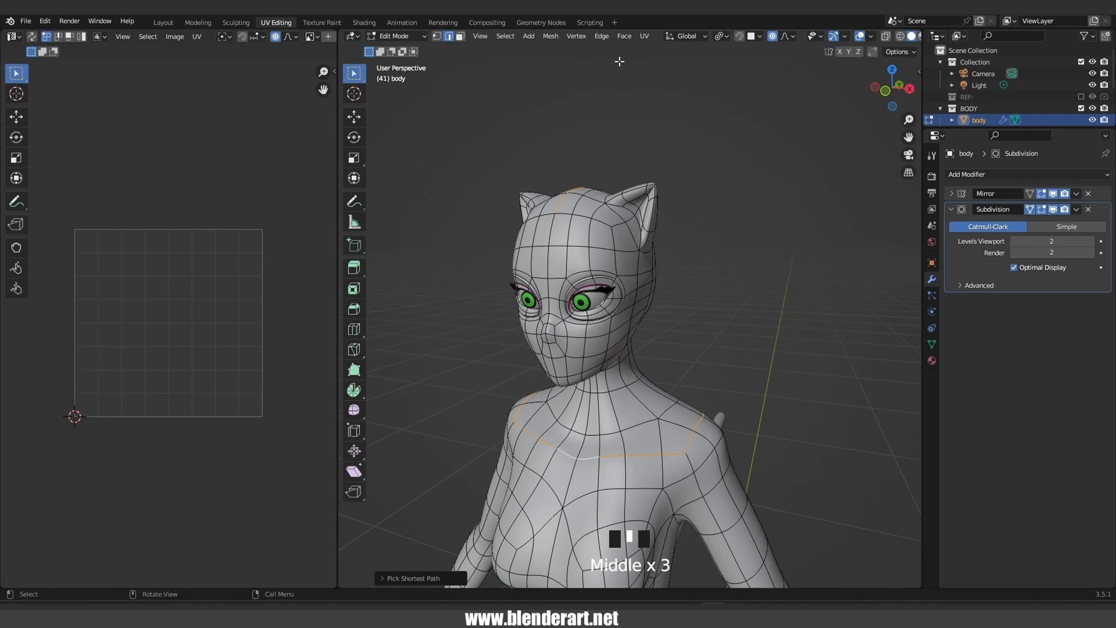
pyautogui.click(642, 36)
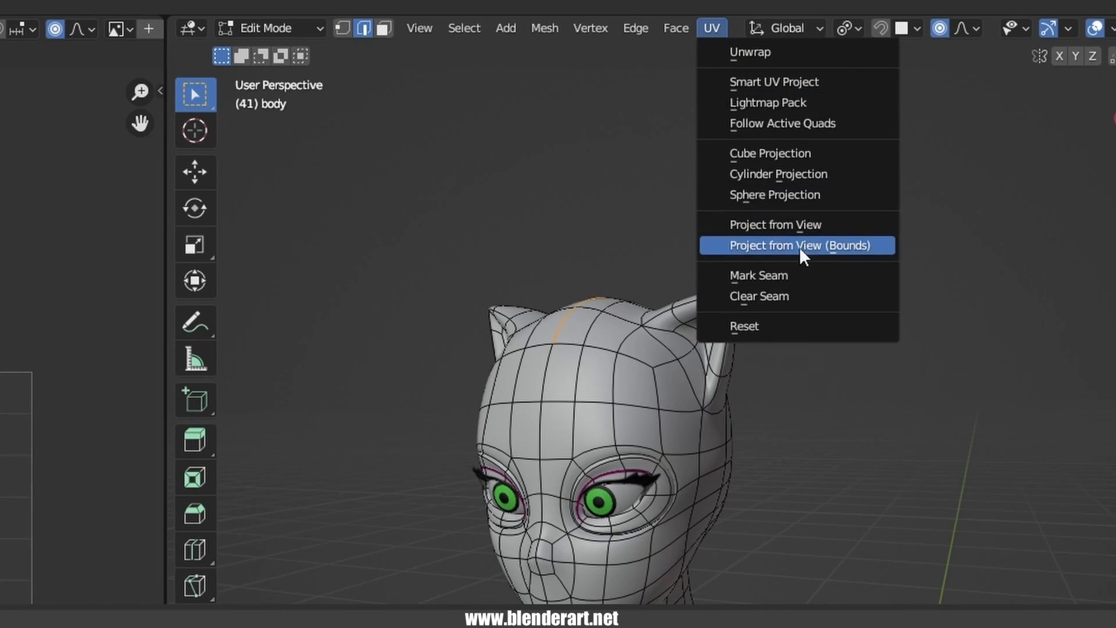
pyautogui.click(791, 268)
# Mark the edge loop encircling the eye socket as a seam
pyautogui.moveTo(782, 460); pyautogui.dragTo(711, 475, button='middle')
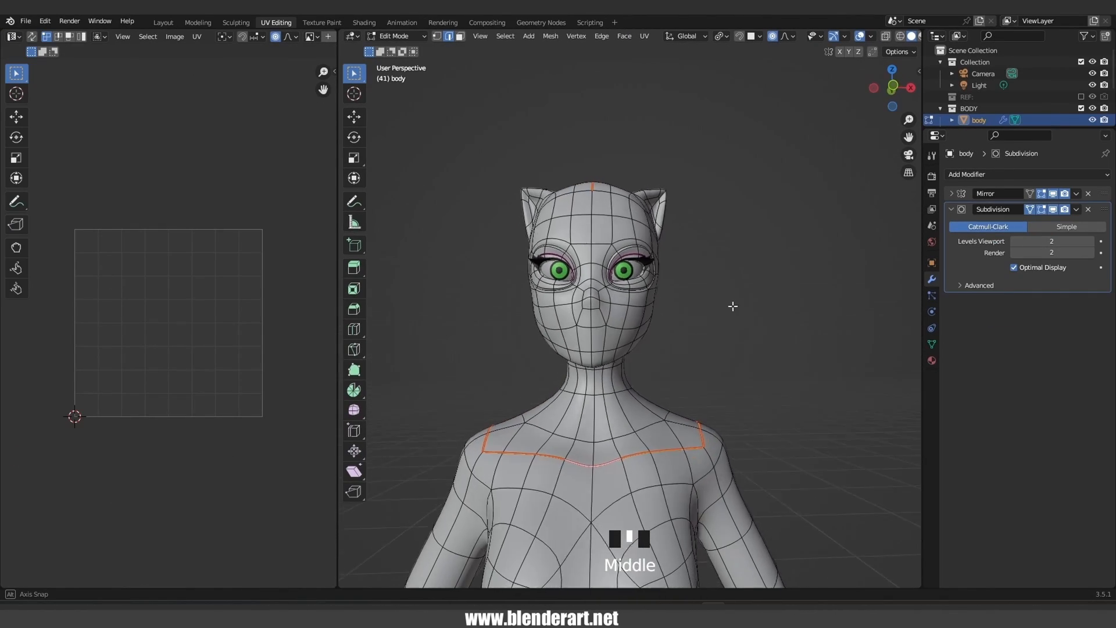
pyautogui.scroll(3, 643, 287)
pyautogui.scroll(2, 628, 262)
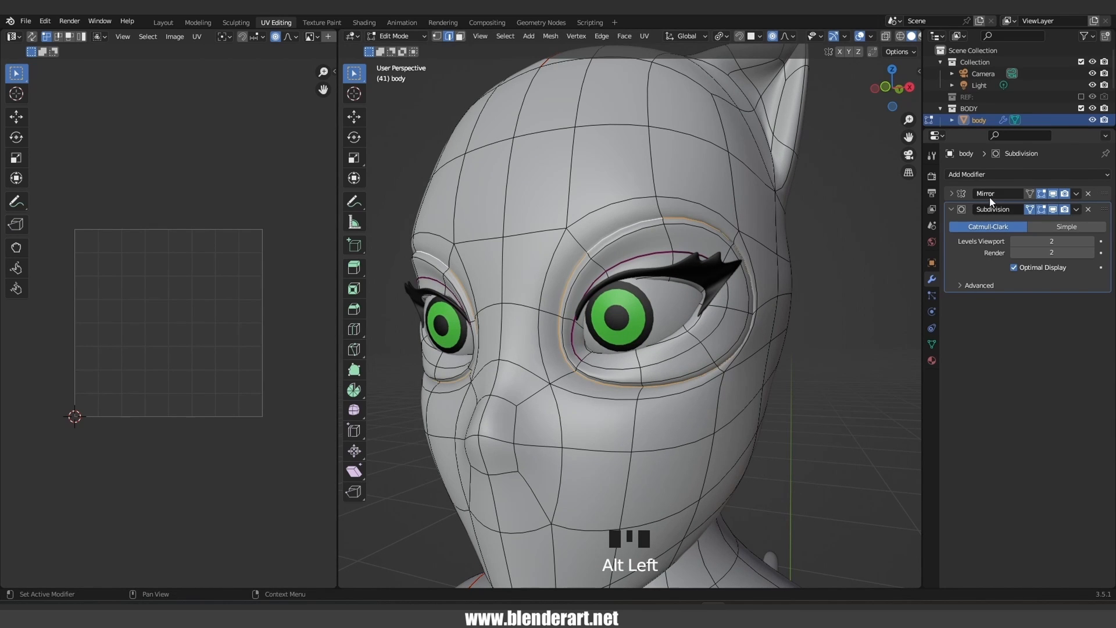
pyautogui.moveTo(518, 308); pyautogui.dragTo(612, 316, button='middle')
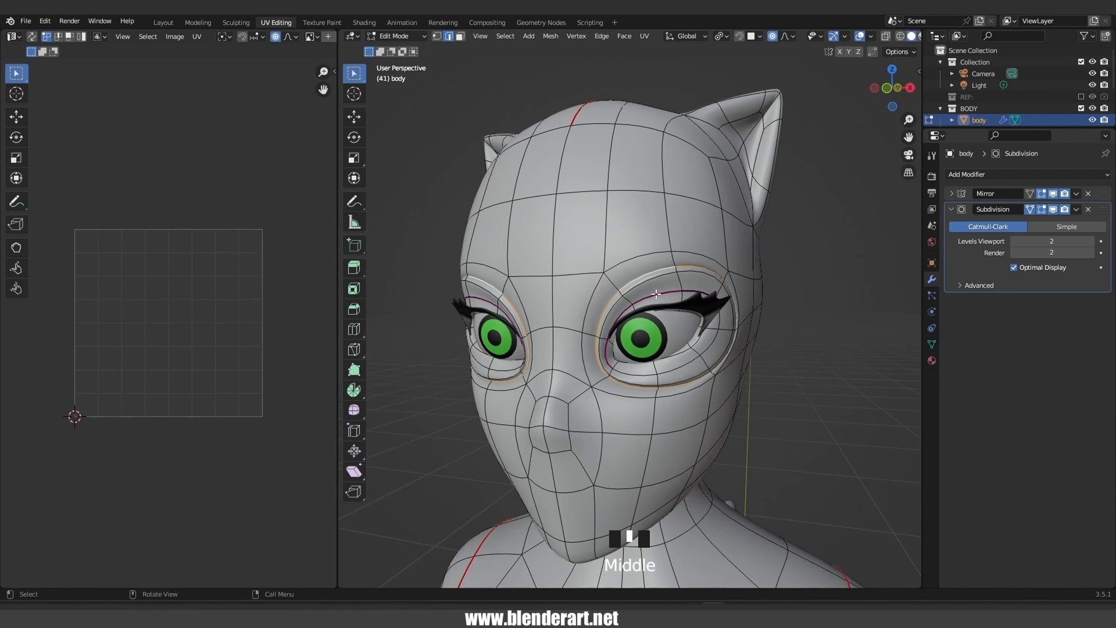
pyautogui.click(645, 36)
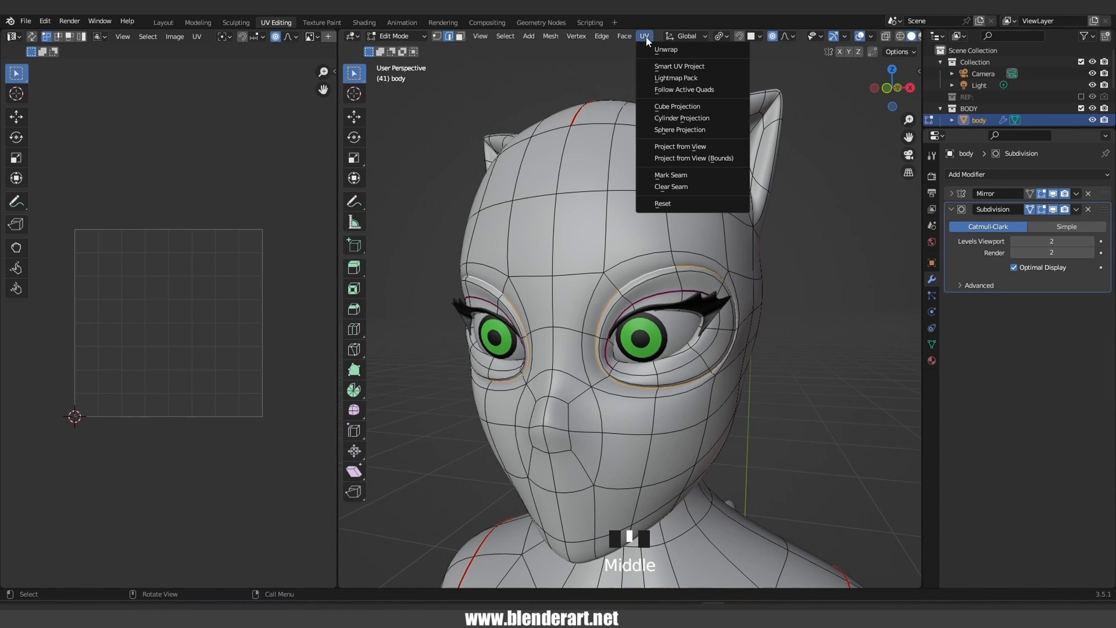
pyautogui.click(671, 175)
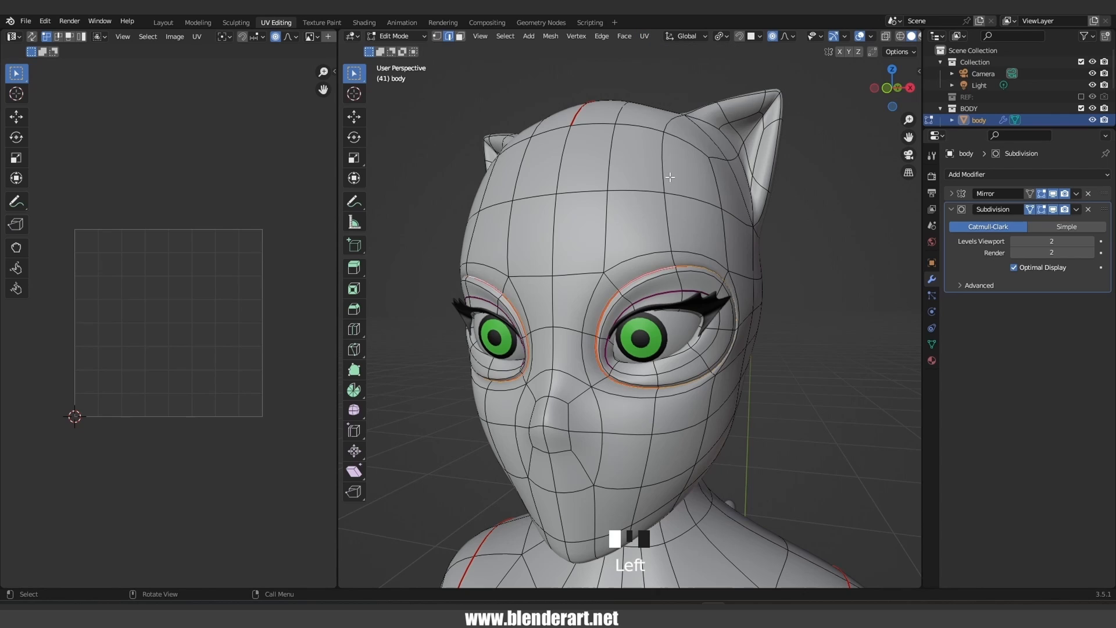
# Mark a seam along the centre edges from the chin down the front of the neck to the chest seam
pyautogui.scroll(-4, 620, 268)
pyautogui.moveTo(620, 302); pyautogui.dragTo(620, 268, button='middle')
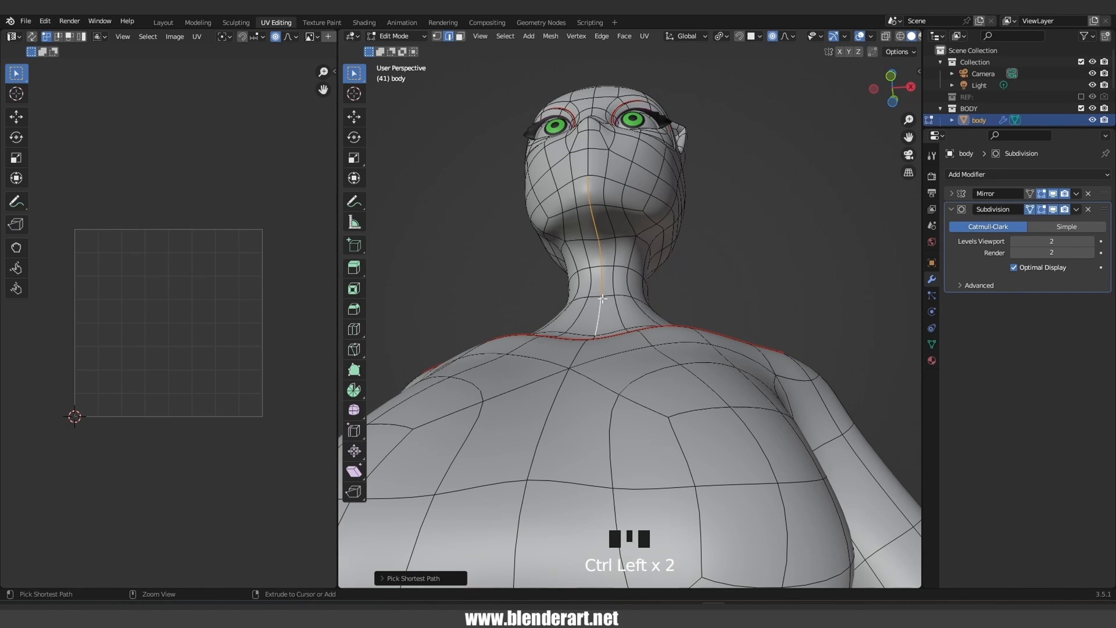
pyautogui.moveTo(603, 299); pyautogui.dragTo(596, 440, button='middle')
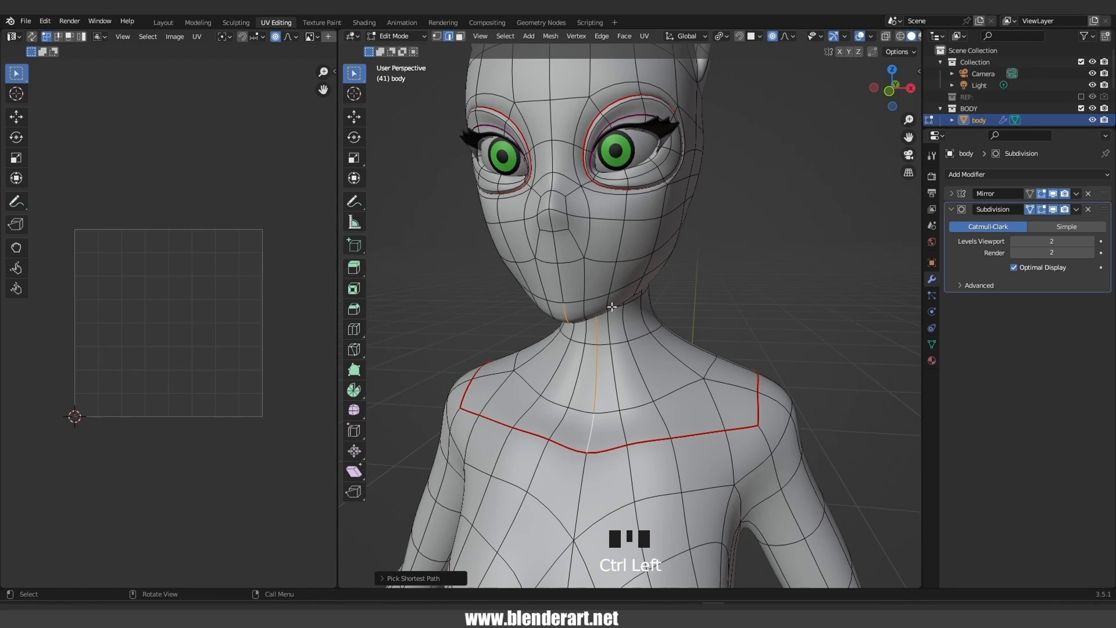
pyautogui.click(645, 37)
pyautogui.click(683, 175)
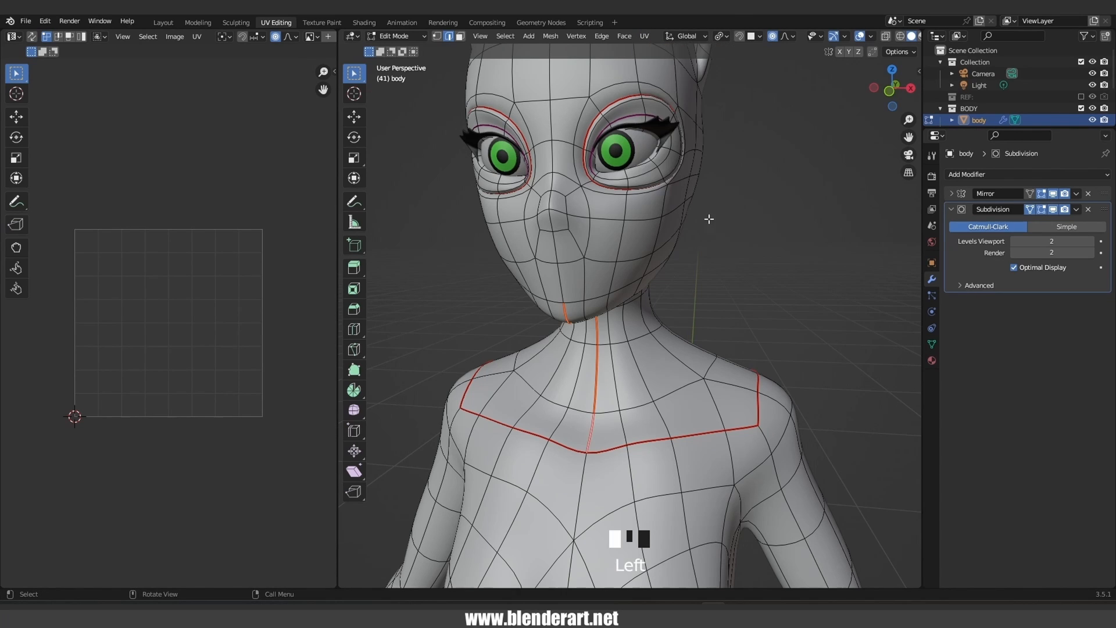
# Mark a seam from the shoulder seam through the armpit, down the side of the torso and the outer leg to the heel
pyautogui.moveTo(737, 256); pyautogui.dragTo(618, 319, button='middle')
pyautogui.keyDown('shift'); pyautogui.moveTo(620, 394); pyautogui.dragTo(572, 257, button='middle'); pyautogui.keyUp('shift')
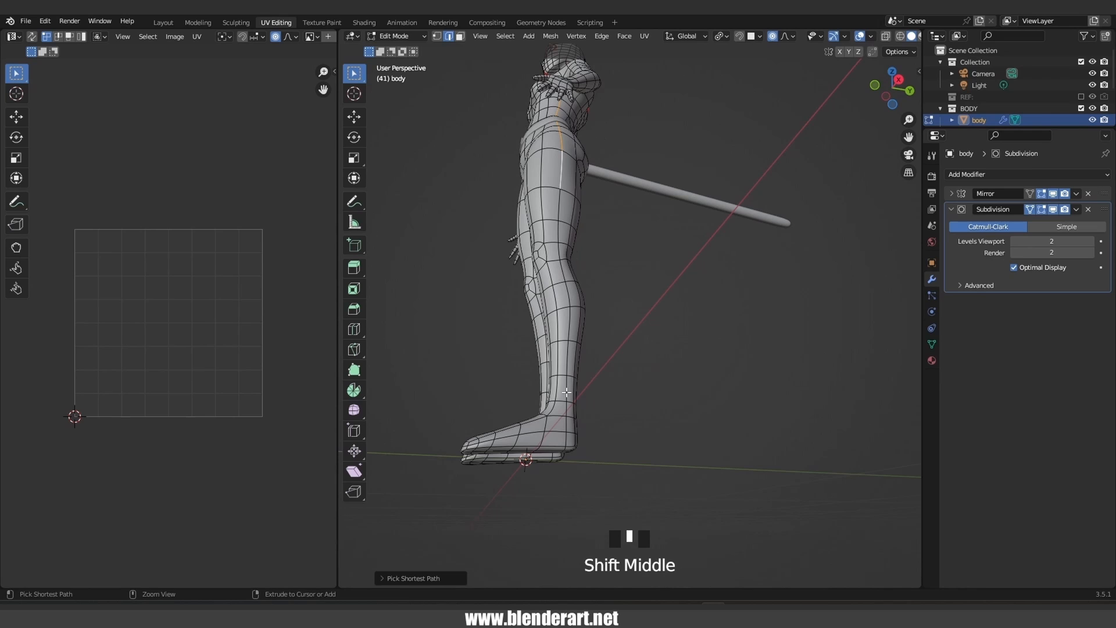
pyautogui.moveTo(565, 410); pyautogui.dragTo(572, 88, button='middle')
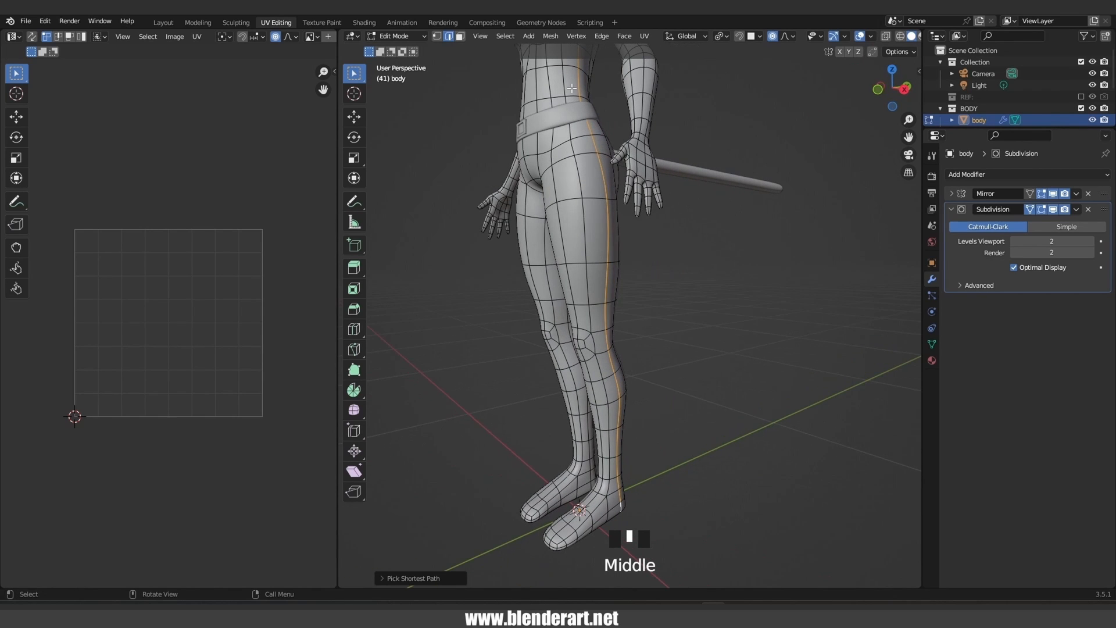
pyautogui.click(642, 39)
pyautogui.click(692, 177)
# Mark a seam along the inner arm from the armpit to the hand and around the wrist
pyautogui.moveTo(668, 227); pyautogui.dragTo(660, 299, button='middle')
pyautogui.scroll(8, 662, 194)
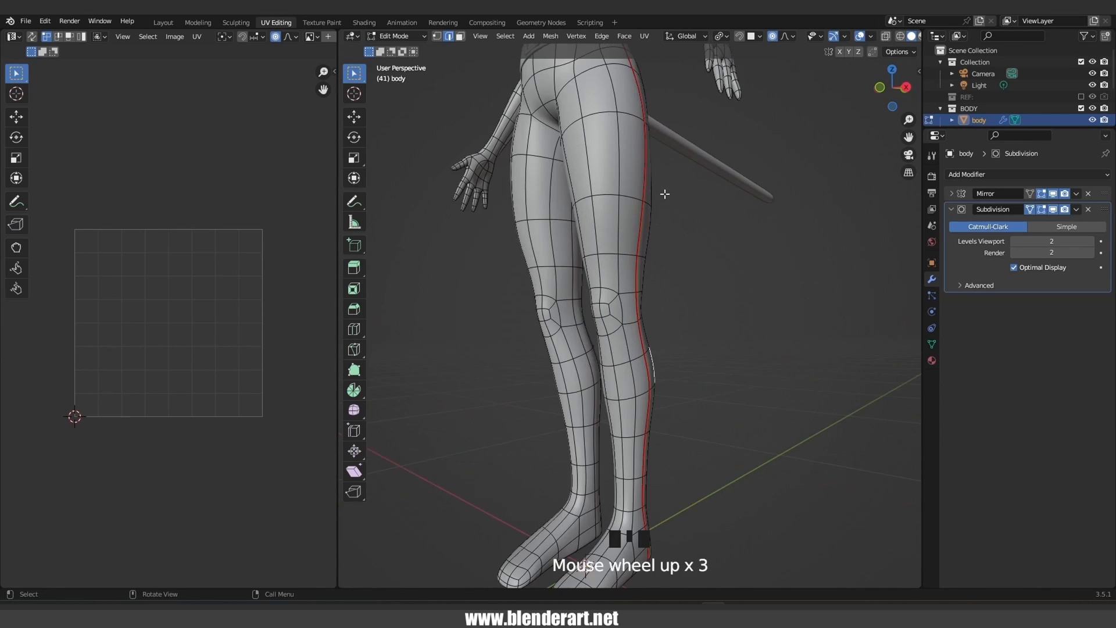
pyautogui.moveTo(663, 194); pyautogui.dragTo(523, 279, button='middle')
pyautogui.scroll(-7, 522, 357)
pyautogui.scroll(3, 512, 326)
pyautogui.keyDown('shift'); pyautogui.moveTo(523, 279); pyautogui.dragTo(494, 251, button='middle'); pyautogui.keyUp('shift')
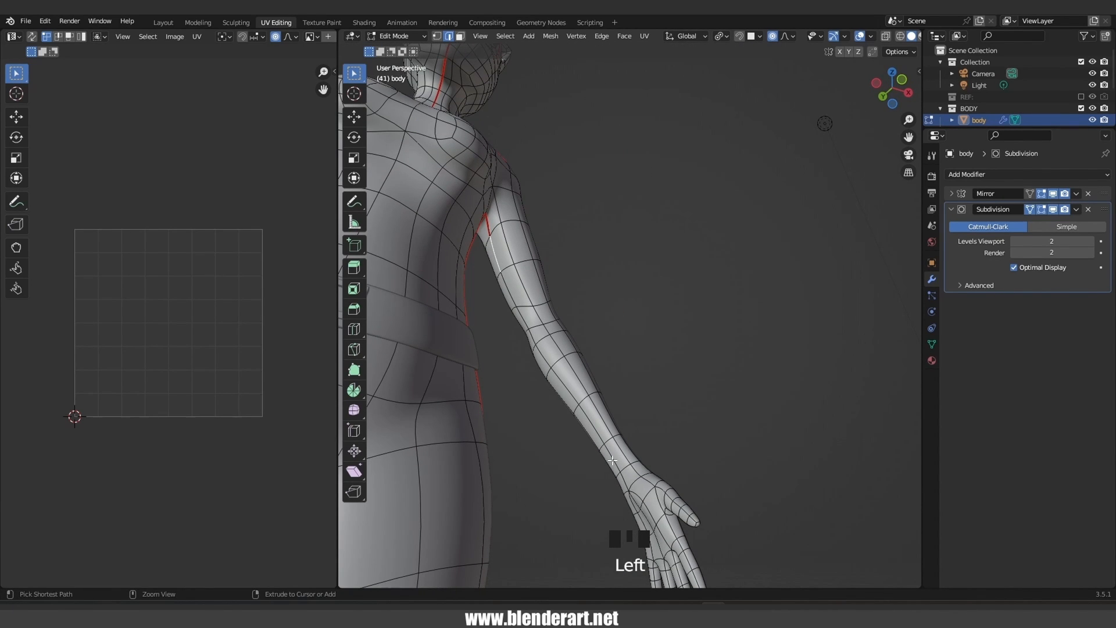
pyautogui.press('KP_Decimal')
pyautogui.keyDown('shift'); pyautogui.moveTo(613, 460); pyautogui.dragTo(614, 368, button='middle'); pyautogui.keyUp('shift')
pyautogui.scroll(2, 623, 318)
pyautogui.keyDown('ctrl'); pyautogui.click(563, 379); pyautogui.keyUp('ctrl')
pyautogui.scroll(4, 518, 354)
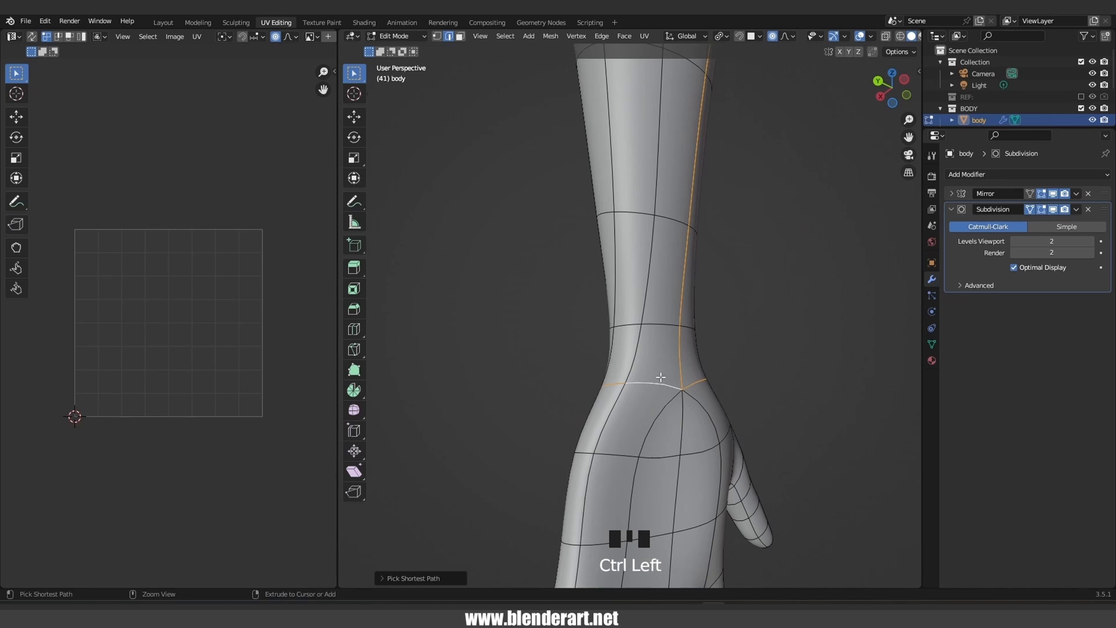
pyautogui.click(643, 36)
pyautogui.click(693, 178)
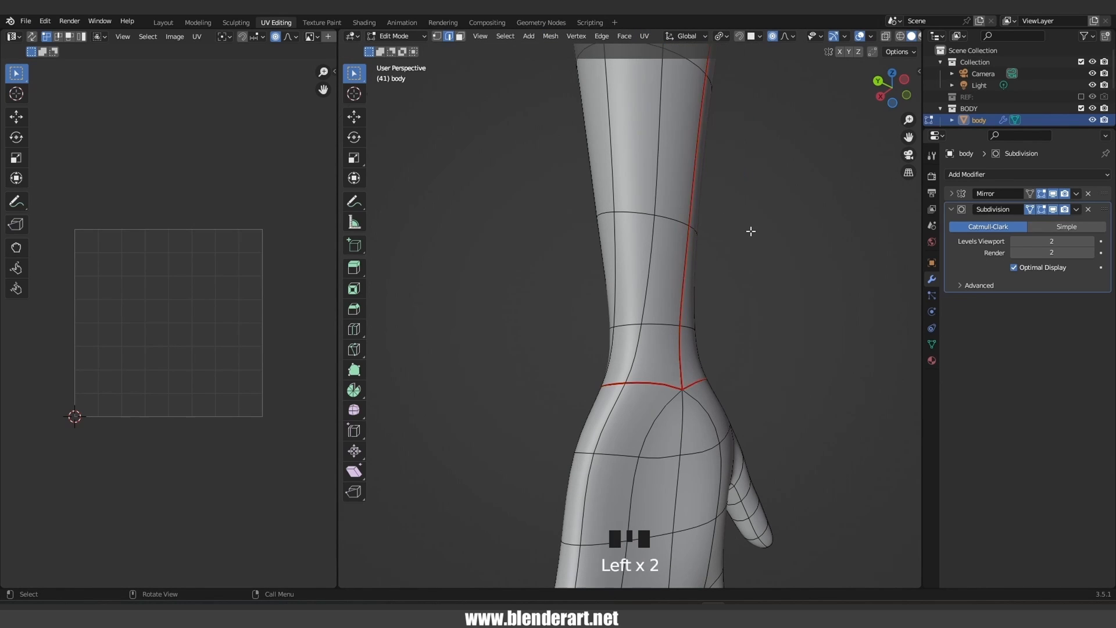
# Mark the body's waist edge loop hidden beneath the belt as a seam, using X-ray to select it
pyautogui.scroll(-8, 548, 279)
pyautogui.moveTo(548, 279); pyautogui.dragTo(589, 256, button='middle')
pyautogui.scroll(4, 560, 286)
pyautogui.keyDown('shift'); pyautogui.moveTo(583, 149); pyautogui.dragTo(728, 204, button='middle'); pyautogui.keyUp('shift')
pyautogui.hotkey('alt', 'z')
pyautogui.keyDown('alt'); pyautogui.click(658, 226); pyautogui.keyUp('alt')
pyautogui.hotkey('alt', 'z')
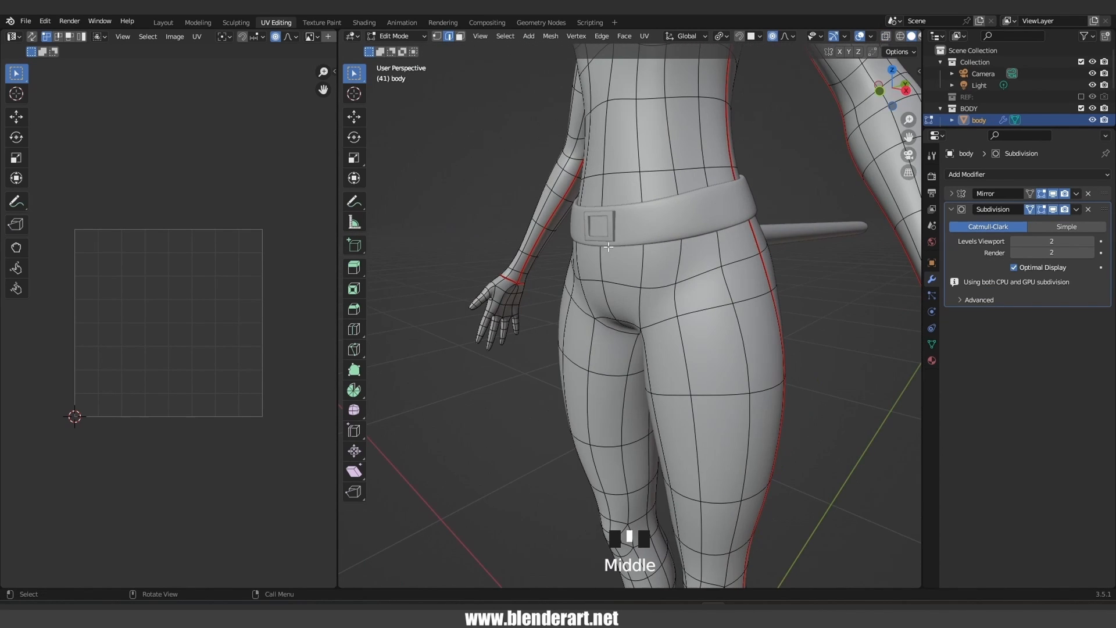
pyautogui.hotkey('alt', 'z')
pyautogui.click(644, 37)
pyautogui.click(688, 173)
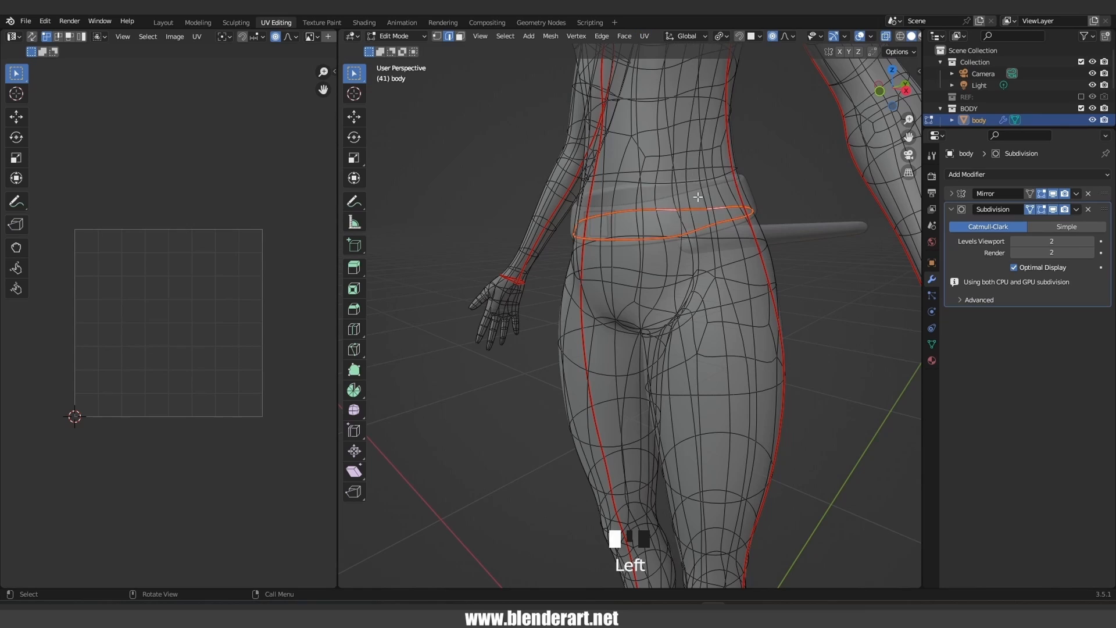
# Mark a seam along the centre edges between the legs, from the front of the waist seam round to the back
pyautogui.hotkey('alt', 'z')
pyautogui.moveTo(781, 209); pyautogui.dragTo(818, 213, button='middle')
pyautogui.hotkey('alt', 'z')
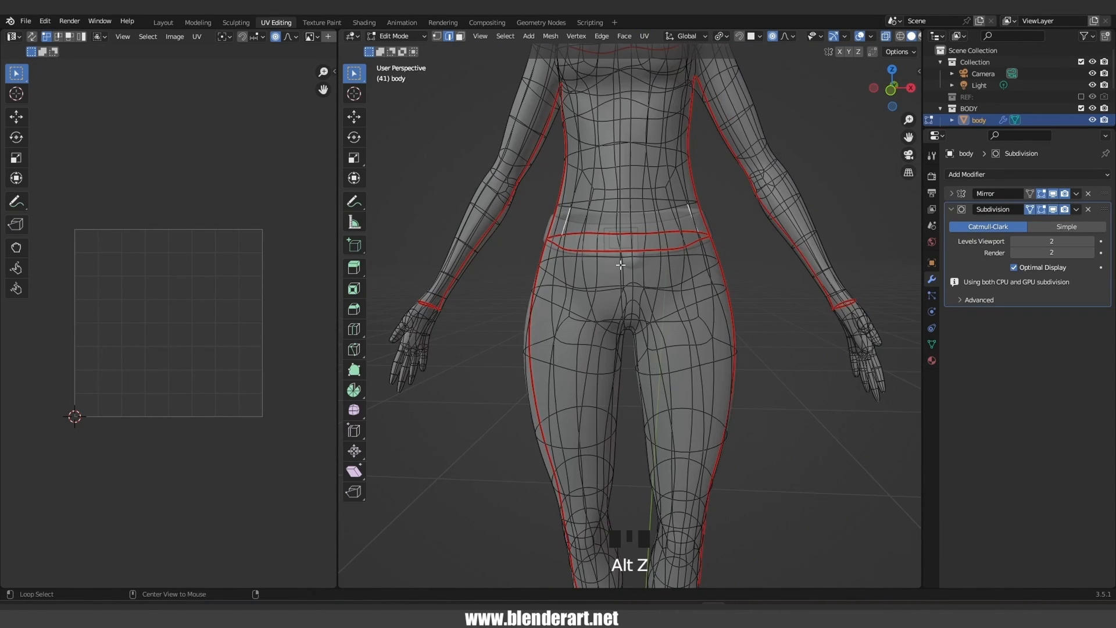
pyautogui.hotkey('alt', 'z')
pyautogui.moveTo(622, 262); pyautogui.dragTo(621, 201, button='middle')
pyautogui.keyDown('ctrl'); pyautogui.click(622, 328); pyautogui.keyUp('ctrl')
pyautogui.moveTo(622, 314); pyautogui.dragTo(442, 259, button='middle')
pyautogui.moveTo(630, 223); pyautogui.dragTo(585, 285, button='middle')
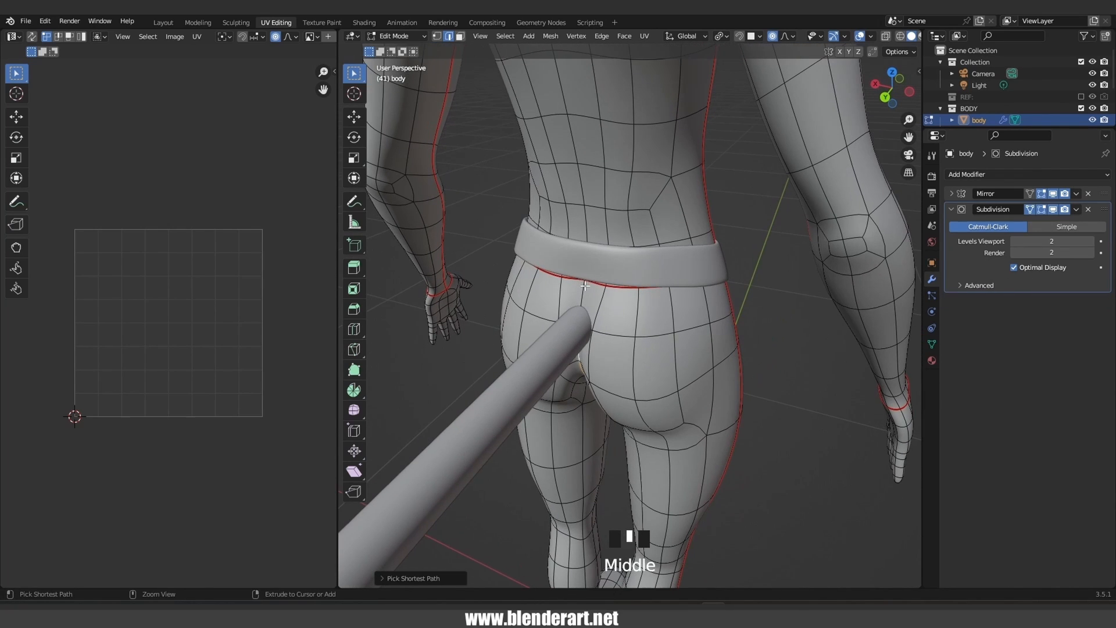
pyautogui.click(646, 36)
pyautogui.click(685, 175)
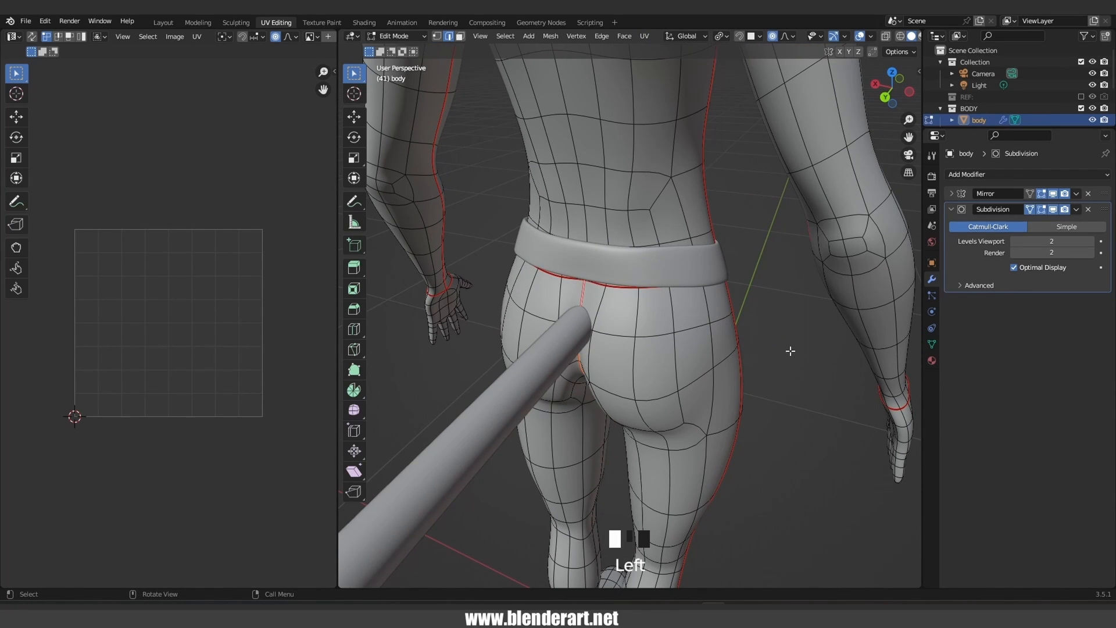
# Try to mark a seam along the edges around the ankle
pyautogui.scroll(-4, 706, 379)
pyautogui.moveTo(706, 379); pyautogui.dragTo(814, 310, button='middle')
pyautogui.keyDown('shift'); pyautogui.moveTo(706, 366); pyautogui.dragTo(705, 301, button='middle'); pyautogui.keyUp('shift')
pyautogui.scroll(5, 692, 361)
pyautogui.keyDown('shift'); pyautogui.moveTo(674, 436); pyautogui.dragTo(651, 219, button='middle'); pyautogui.keyUp('shift')
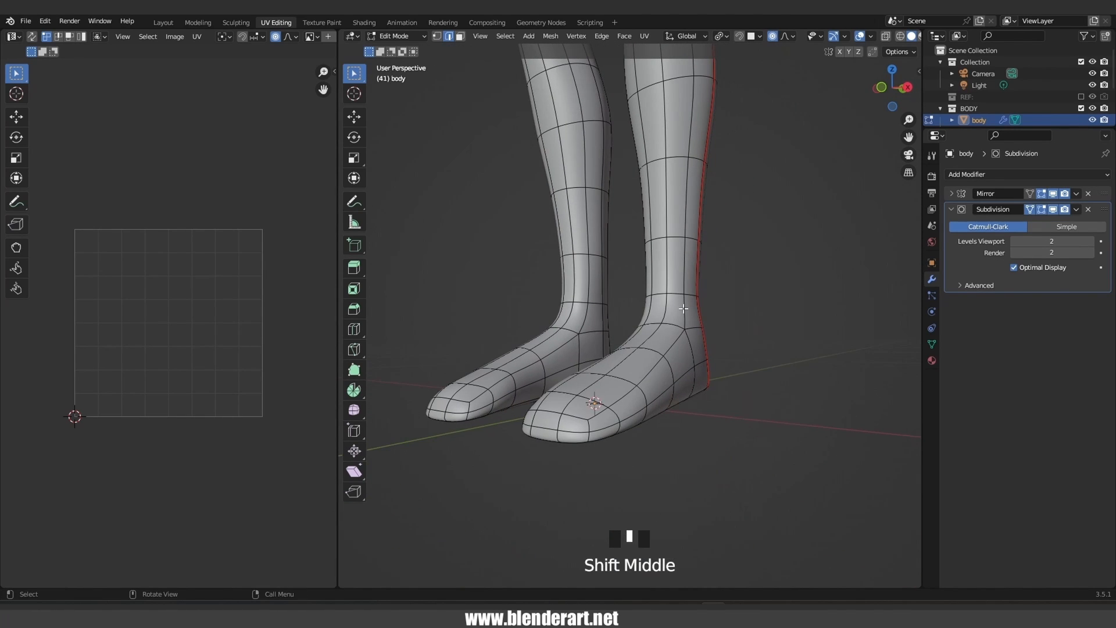
pyautogui.moveTo(683, 308); pyautogui.dragTo(514, 345, button='middle')
pyautogui.moveTo(602, 337); pyautogui.dragTo(621, 332, button='middle')
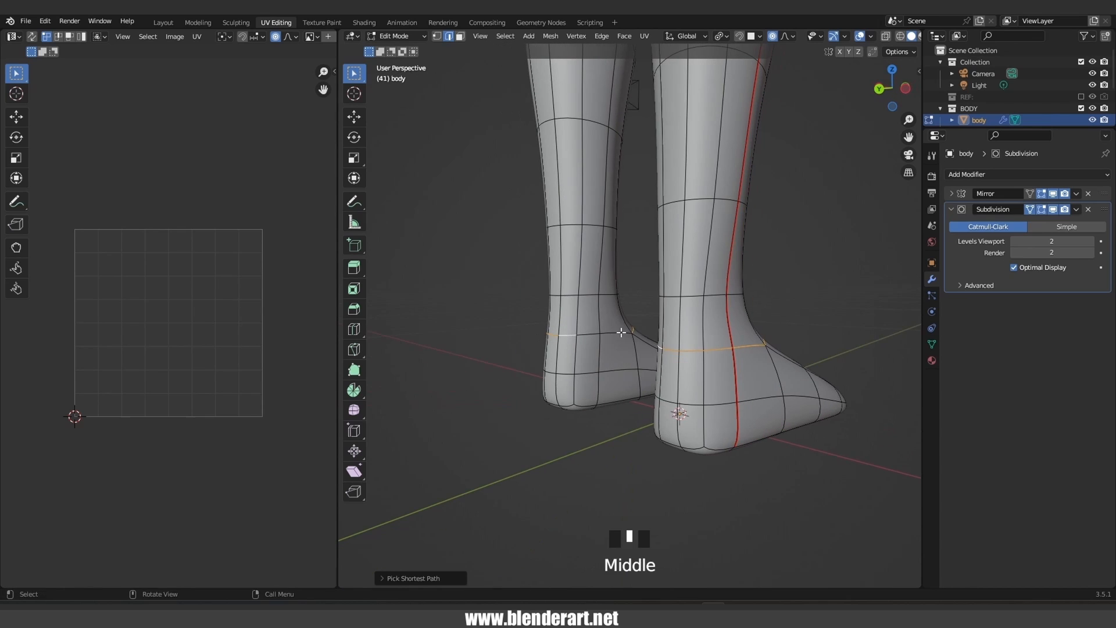
pyautogui.click(642, 37)
pyautogui.click(676, 175)
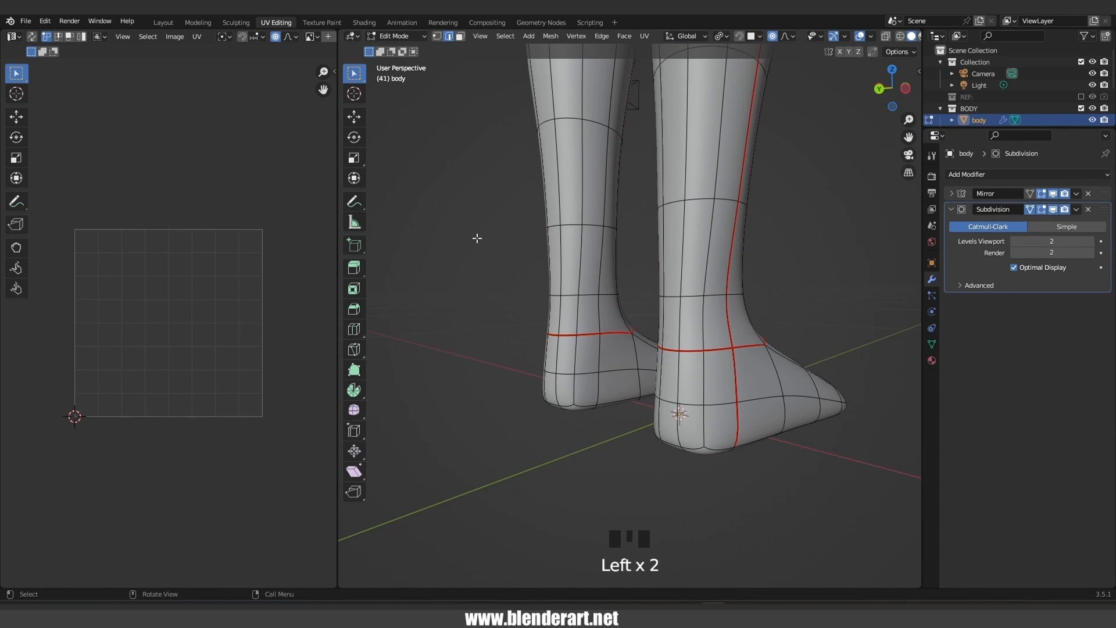
pyautogui.moveTo(475, 236); pyautogui.dragTo(669, 291, button='middle')
pyautogui.hotkey('ctrl', 'z')
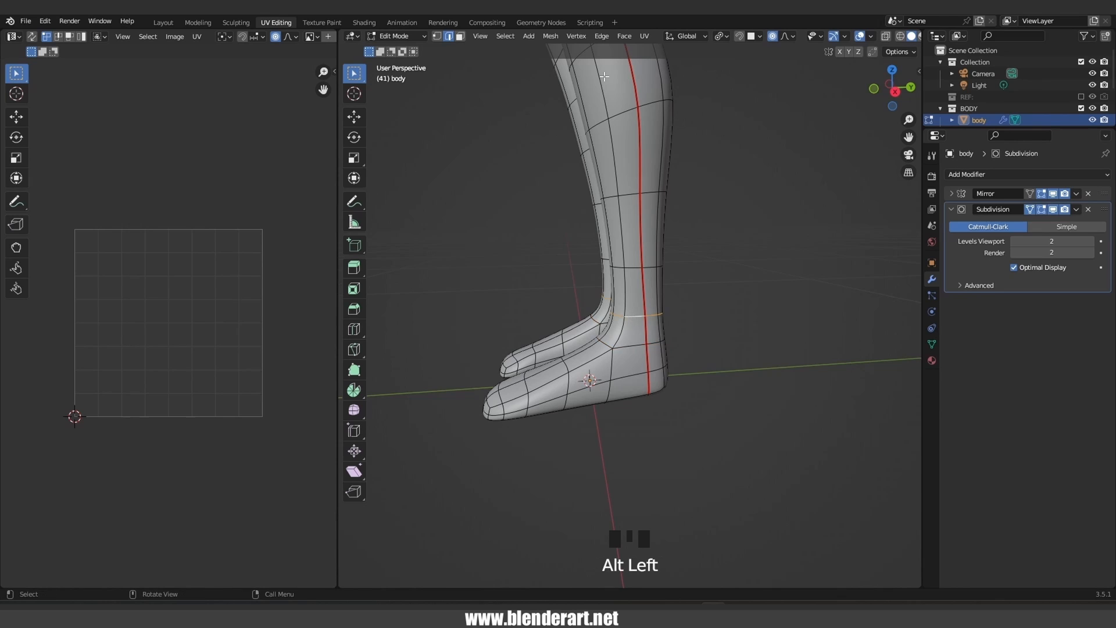
# Try to mark seams around the ankle loop and down the side of the heel to the sole
pyautogui.click(645, 37)
pyautogui.click(676, 175)
pyautogui.moveTo(705, 238); pyautogui.dragTo(572, 351, button='middle')
pyautogui.scroll(5, 525, 285)
pyautogui.click(645, 37)
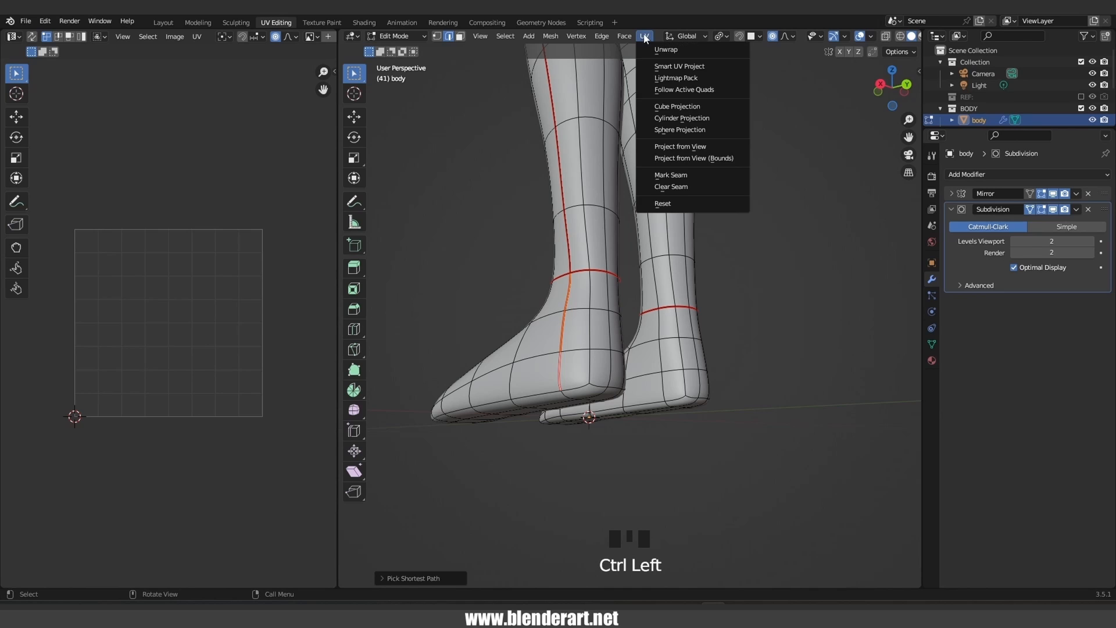
pyautogui.click(675, 178)
pyautogui.moveTo(675, 188); pyautogui.dragTo(601, 276, button='middle')
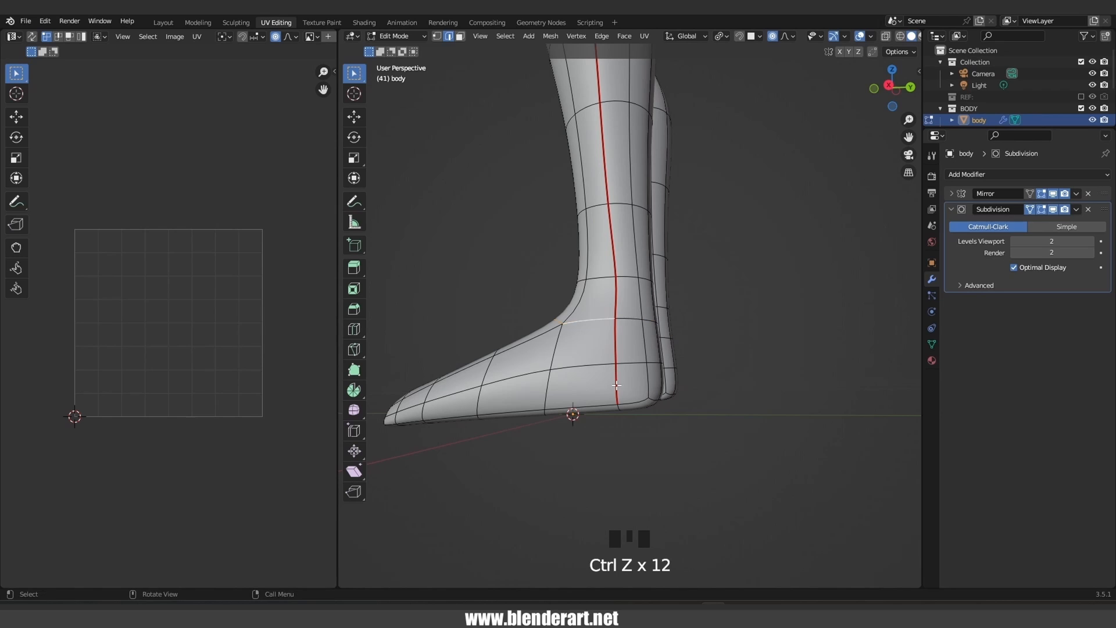
# Mark a seam along the edge path that runs all the way around the sole of the foot
pyautogui.moveTo(616, 378); pyautogui.dragTo(533, 238, button='middle')
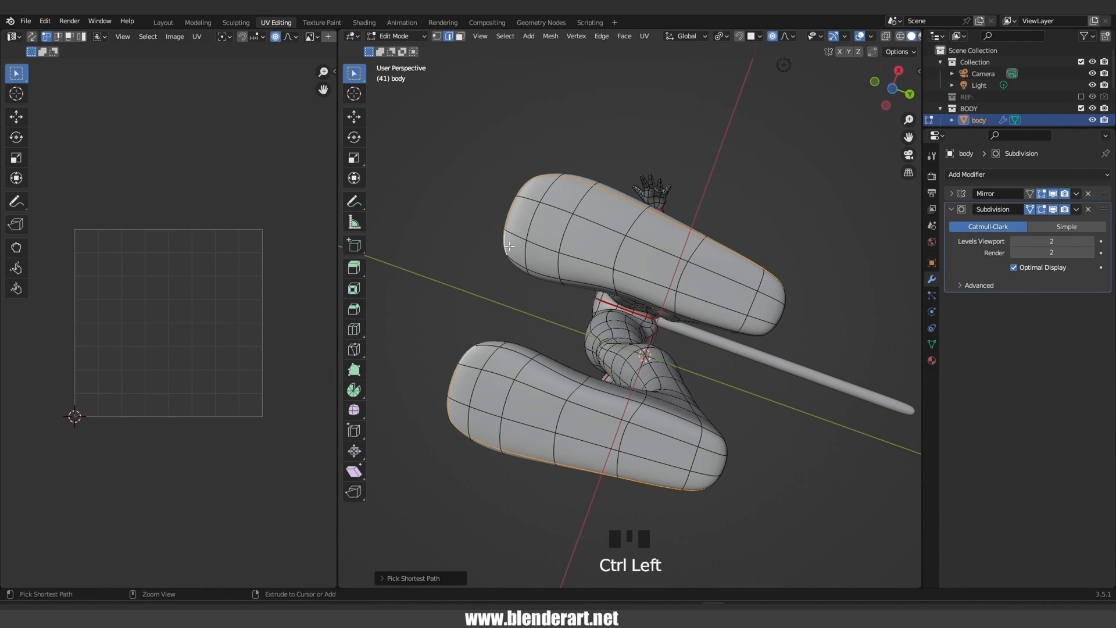
pyautogui.moveTo(598, 285); pyautogui.dragTo(572, 55, button='middle')
pyautogui.click(645, 36)
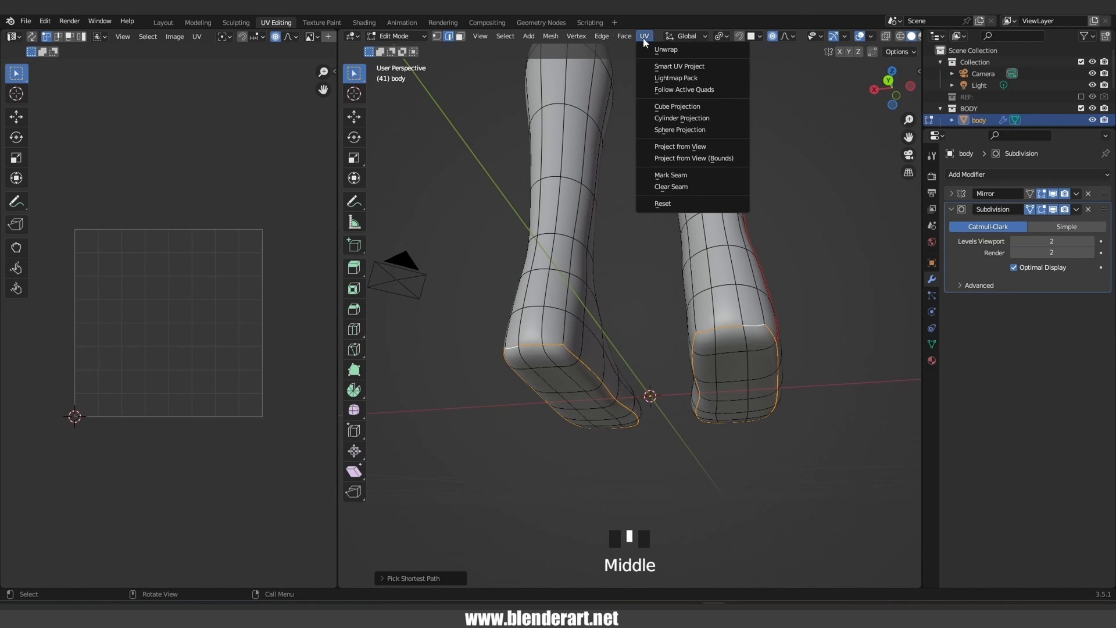
pyautogui.click(682, 182)
pyautogui.moveTo(648, 344); pyautogui.dragTo(347, 373, button='middle')
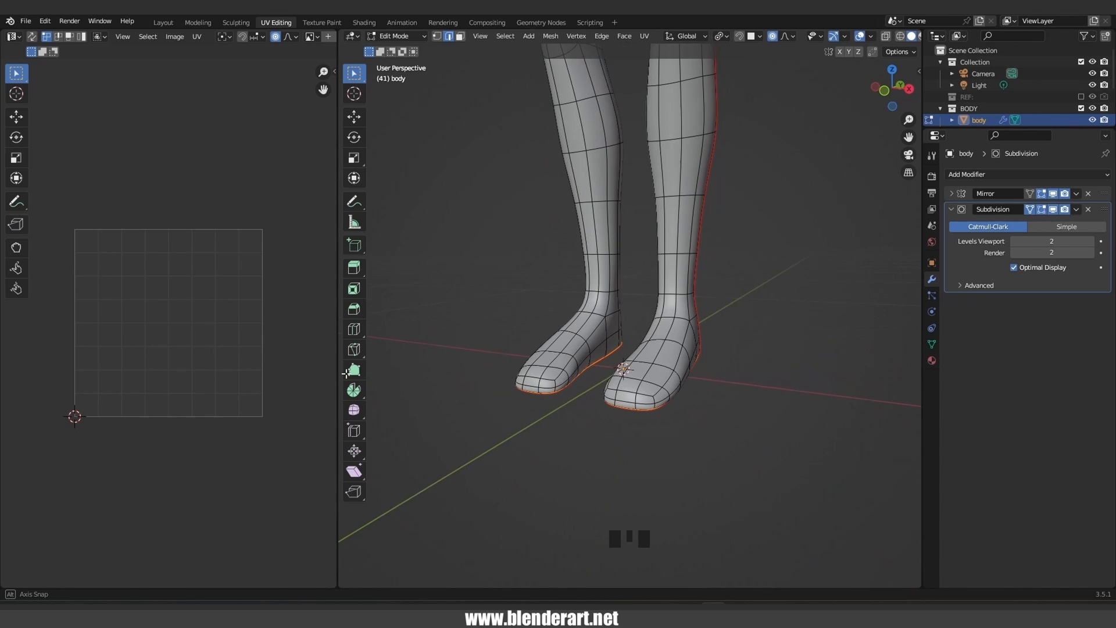
pyautogui.moveTo(645, 370); pyautogui.dragTo(750, 378, button='middle')
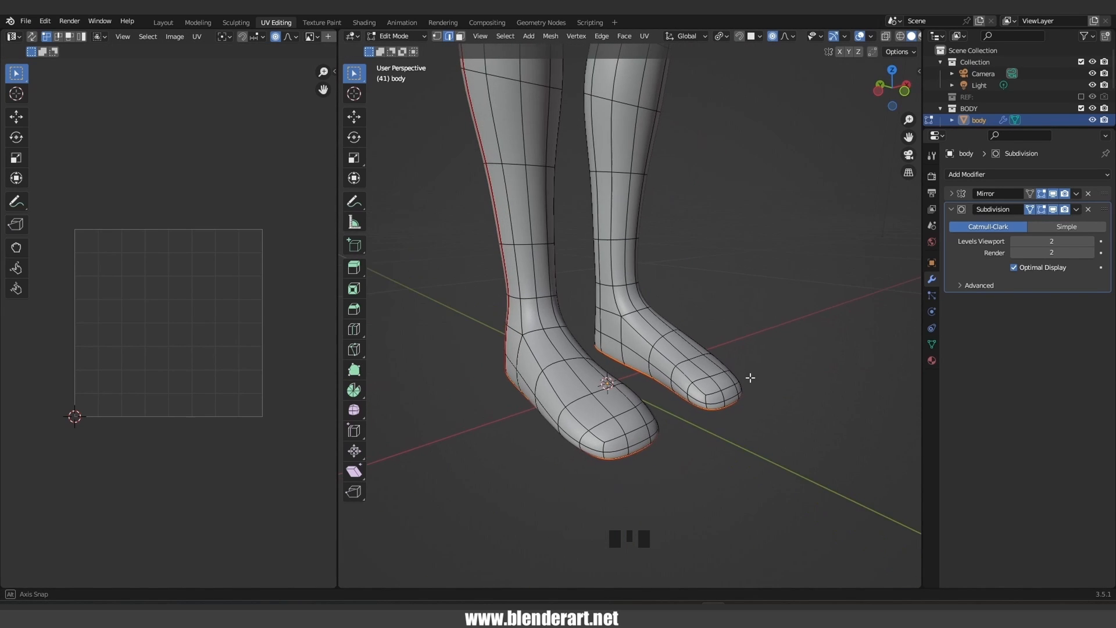
# Mark a seam along the inner side of the leg, running down to the sole seam
pyautogui.moveTo(608, 347); pyautogui.dragTo(642, 239, button='middle')
pyautogui.scroll(-1, 706, 349)
pyautogui.scroll(5, 638, 271)
pyautogui.scroll(-1, 644, 266)
pyautogui.keyDown('ctrl'); pyautogui.click(613, 359); pyautogui.keyUp('ctrl')
pyautogui.keyDown('shift'); pyautogui.moveTo(662, 354); pyautogui.dragTo(669, 204, button='middle'); pyautogui.keyUp('shift')
pyautogui.moveTo(677, 345); pyautogui.dragTo(632, 442, button='middle')
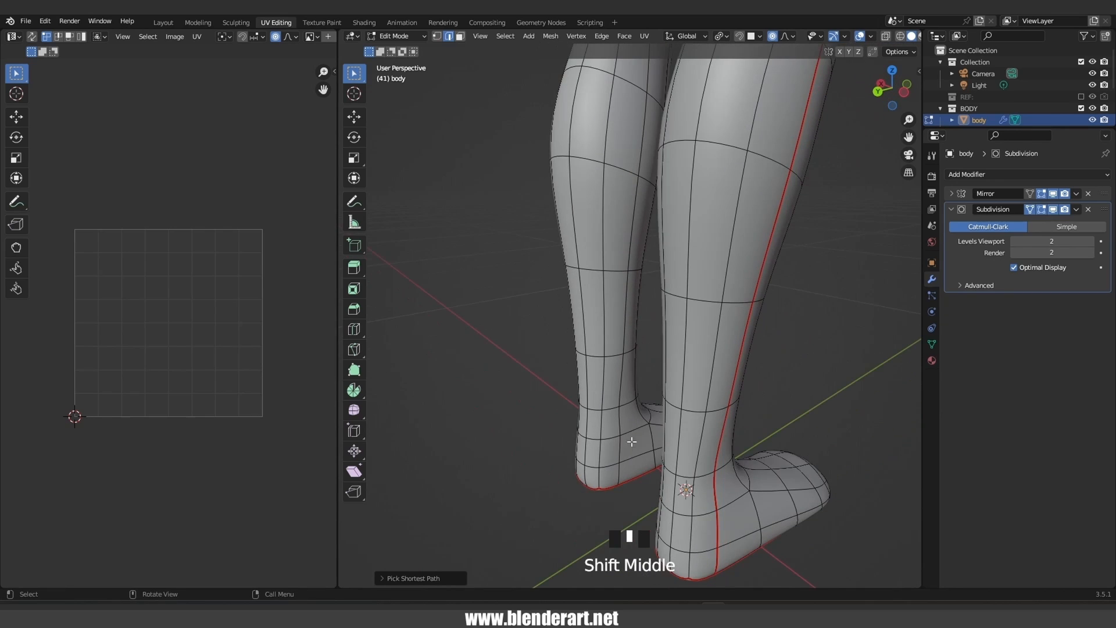
pyautogui.click(645, 36)
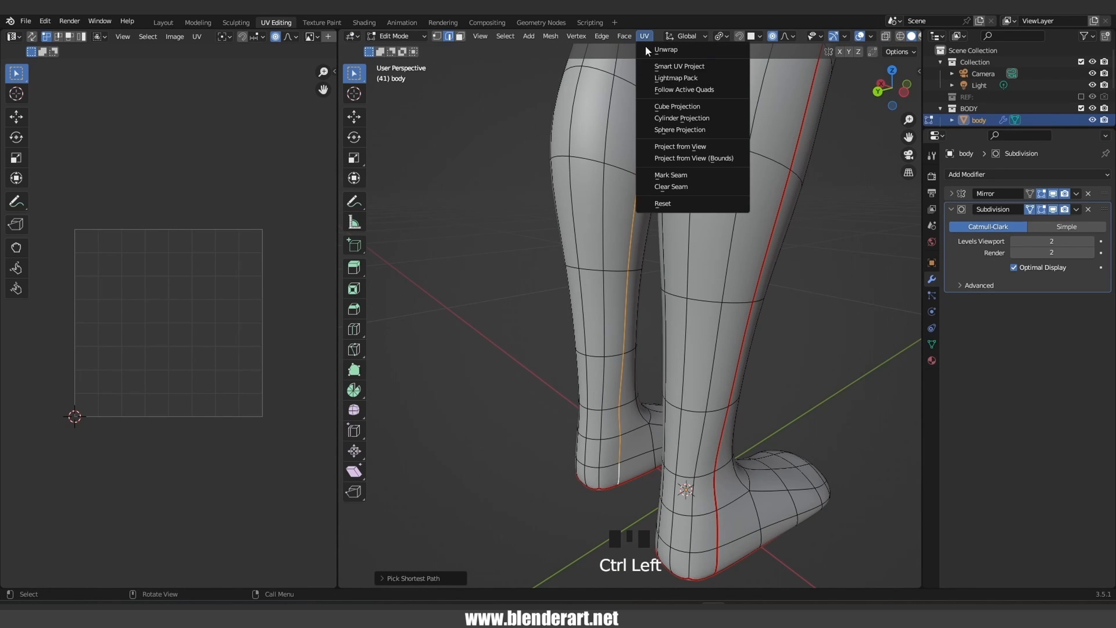
pyautogui.click(688, 175)
# Clear the seam along the outer side of the leg from the hip down to the sole
pyautogui.click(529, 202)
pyautogui.keyDown('shift'); pyautogui.moveTo(529, 201); pyautogui.dragTo(893, 367, button='middle'); pyautogui.keyUp('shift')
pyautogui.scroll(-3, 692, 356)
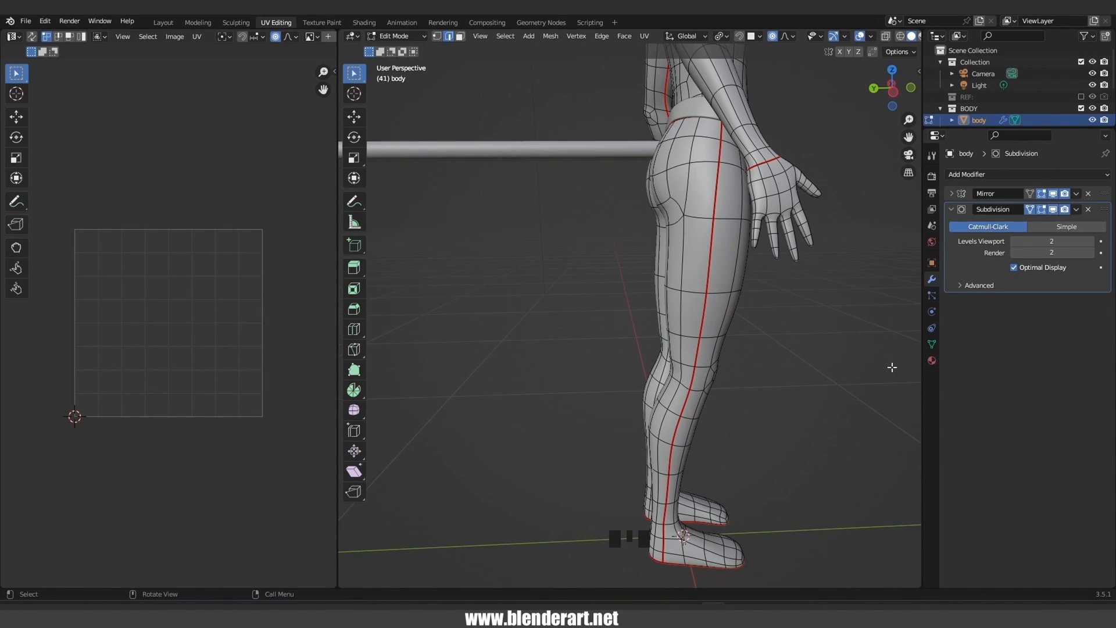
pyautogui.moveTo(735, 163); pyautogui.dragTo(745, 225, button='middle')
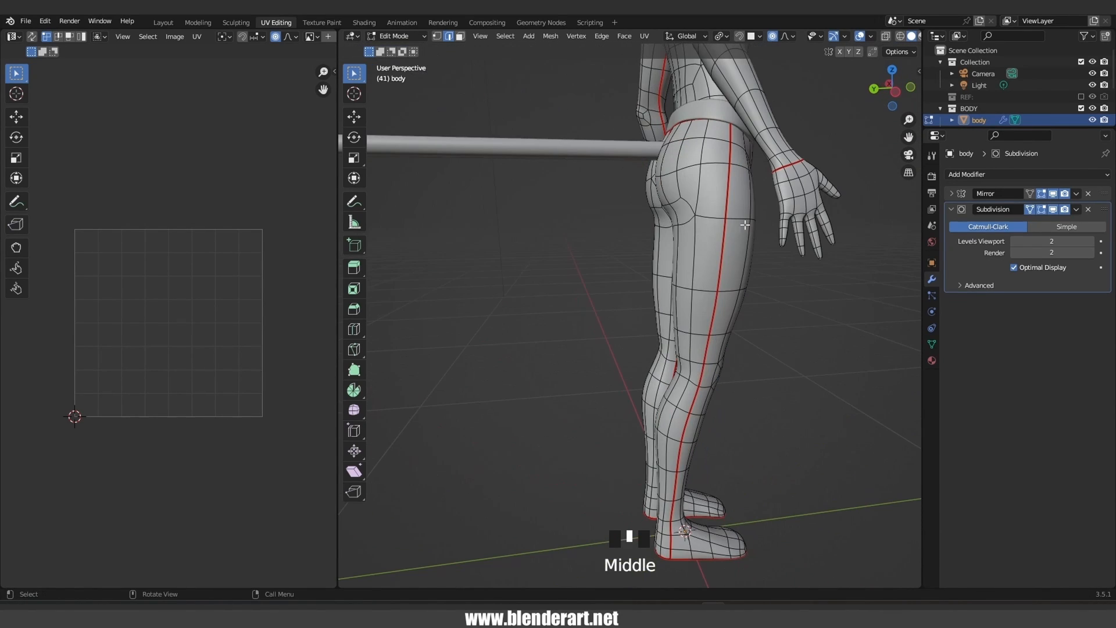
pyautogui.hotkey('alt', 'z')
pyautogui.click(734, 138)
pyautogui.hotkey('alt', 'z')
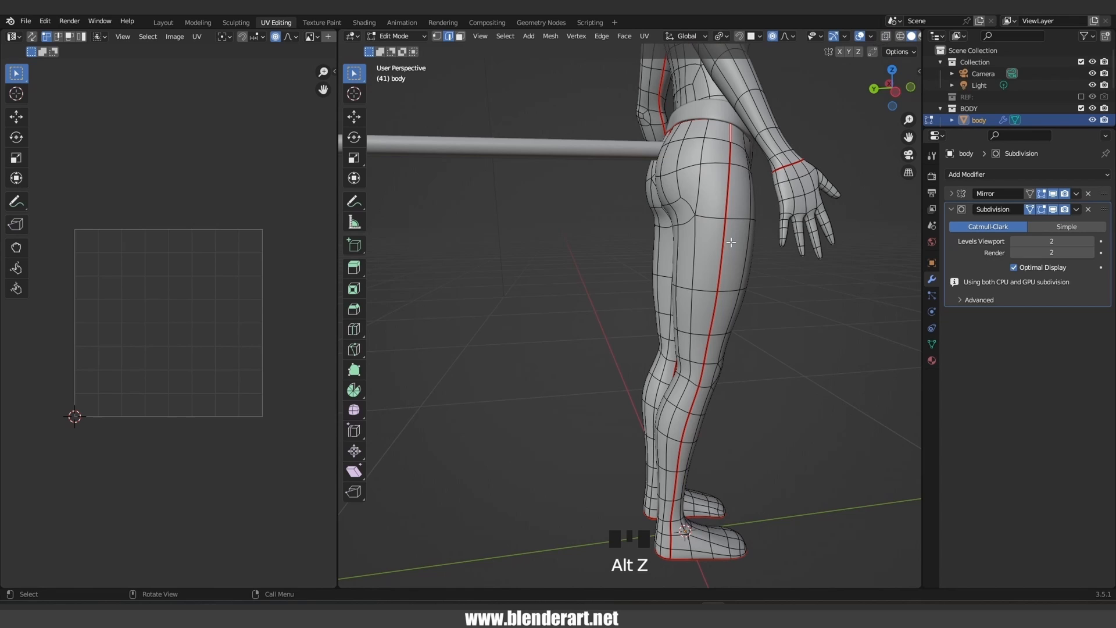
pyautogui.keyDown('ctrl'); pyautogui.click(686, 468); pyautogui.keyUp('ctrl')
pyautogui.moveTo(686, 468); pyautogui.dragTo(661, 397, button='middle')
pyautogui.scroll(2, 661, 397)
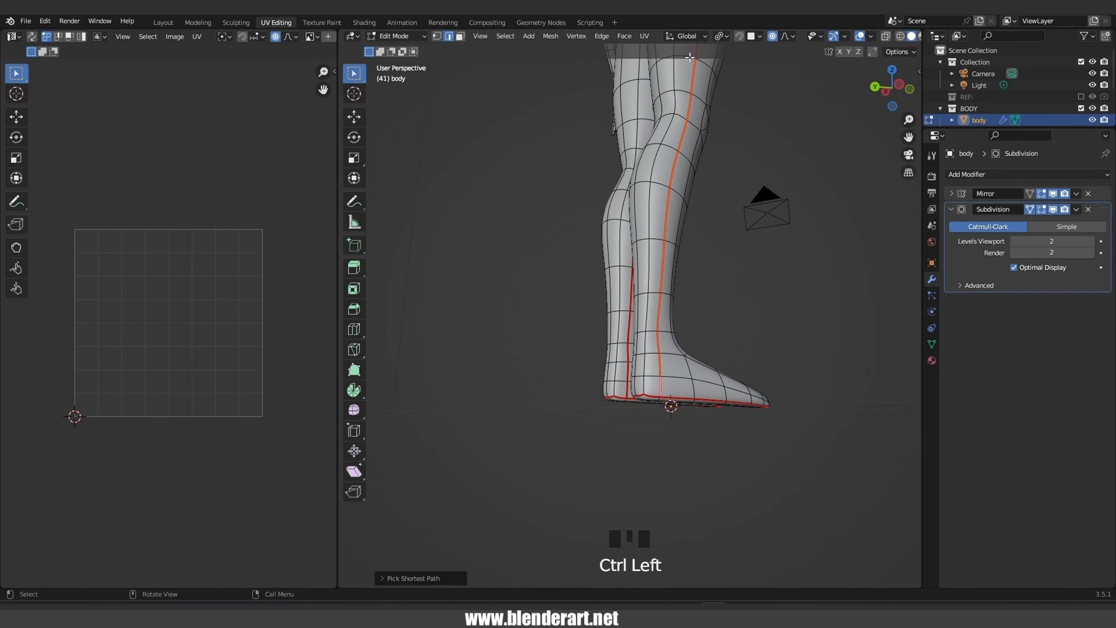
pyautogui.click(644, 36)
pyautogui.click(681, 187)
# Mark a seam along the sides of the thumb and all the fingers, passing over the fingertips and between the fingers
pyautogui.keyDown('shift'); pyautogui.moveTo(551, 214); pyautogui.dragTo(720, 252, button='middle'); pyautogui.keyUp('shift')
pyautogui.scroll(4, 726, 279)
pyautogui.moveTo(734, 312); pyautogui.dragTo(687, 264, button='middle')
pyautogui.scroll(5, 737, 273)
pyautogui.press('KP_Decimal')
pyautogui.scroll(-5, 687, 323)
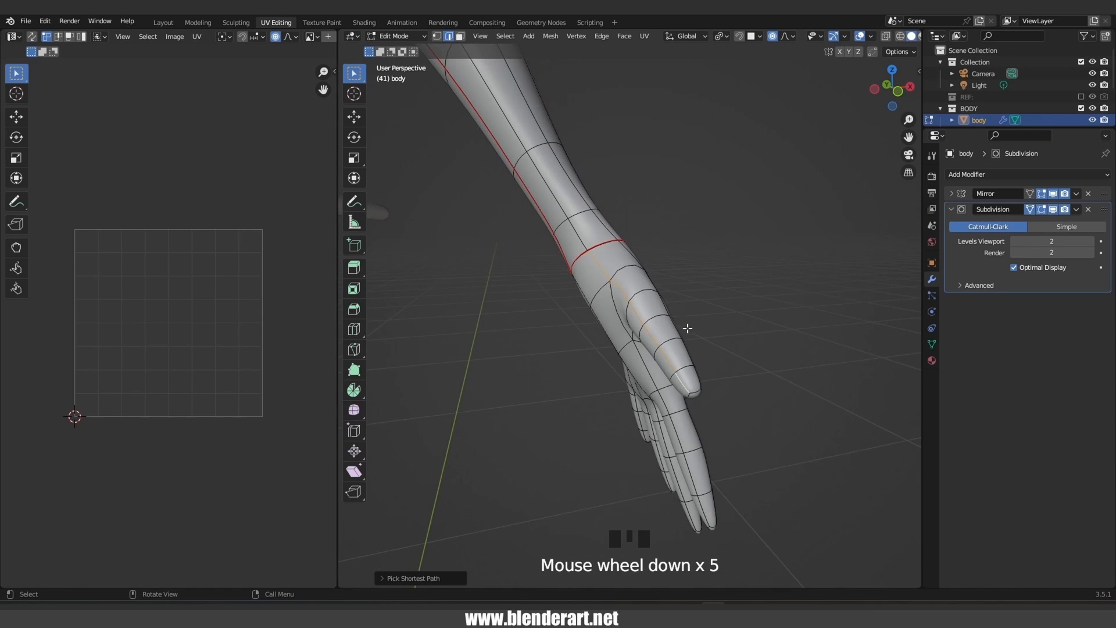
pyautogui.moveTo(686, 323); pyautogui.dragTo(723, 294, button='middle')
pyautogui.scroll(3, 713, 302)
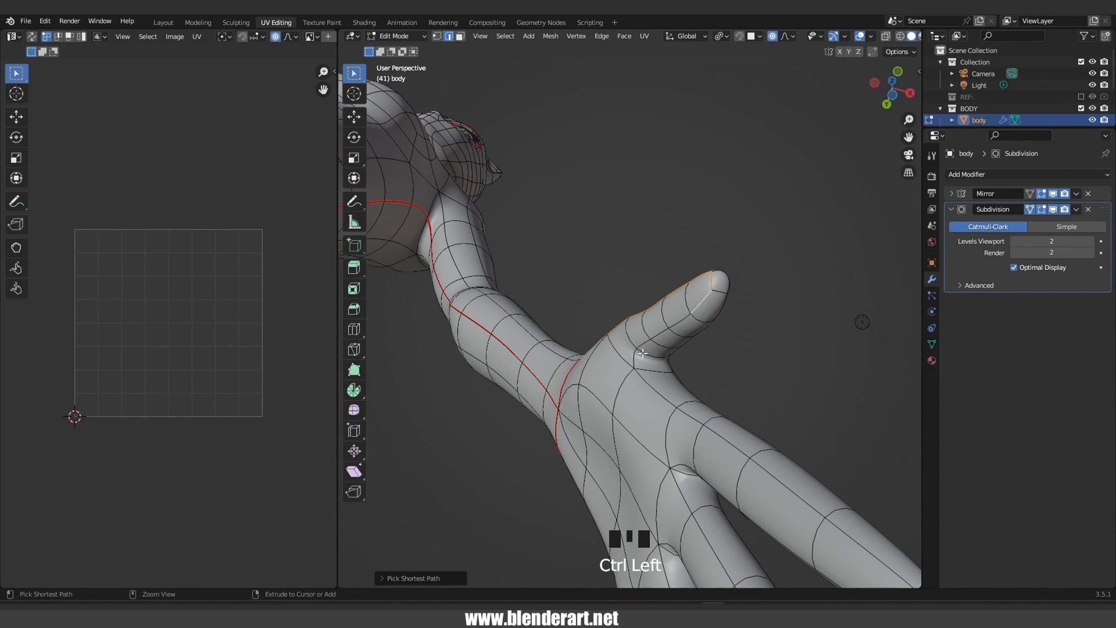
pyautogui.scroll(-2, 748, 459)
pyautogui.keyDown('shift'); pyautogui.moveTo(749, 458); pyautogui.dragTo(711, 405, button='middle'); pyautogui.keyUp('shift')
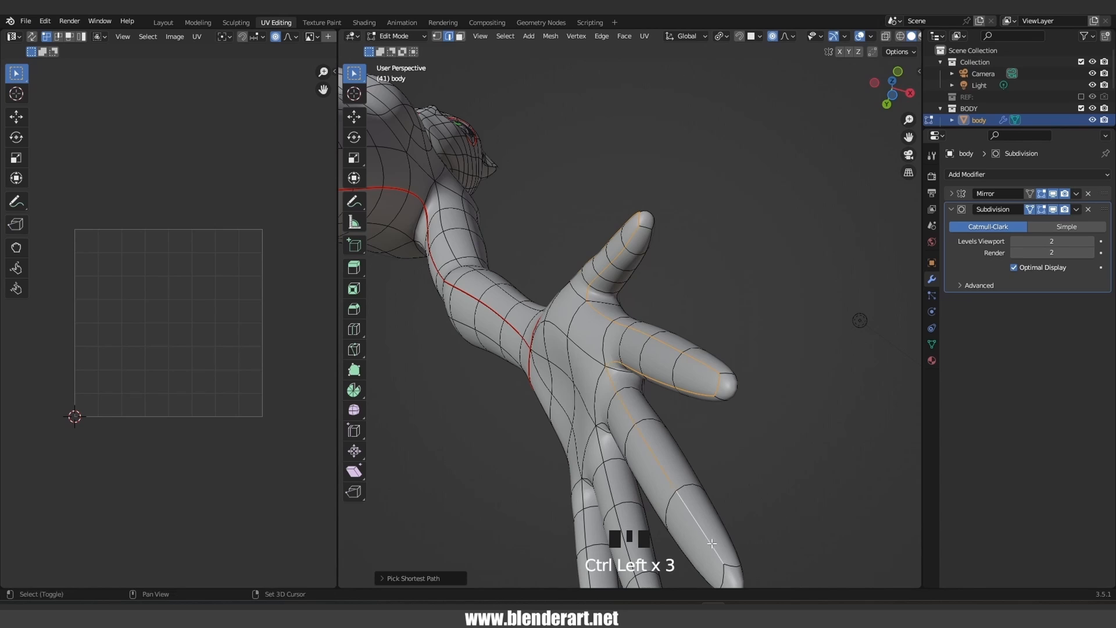
pyautogui.moveTo(711, 543); pyautogui.dragTo(750, 357, button='middle')
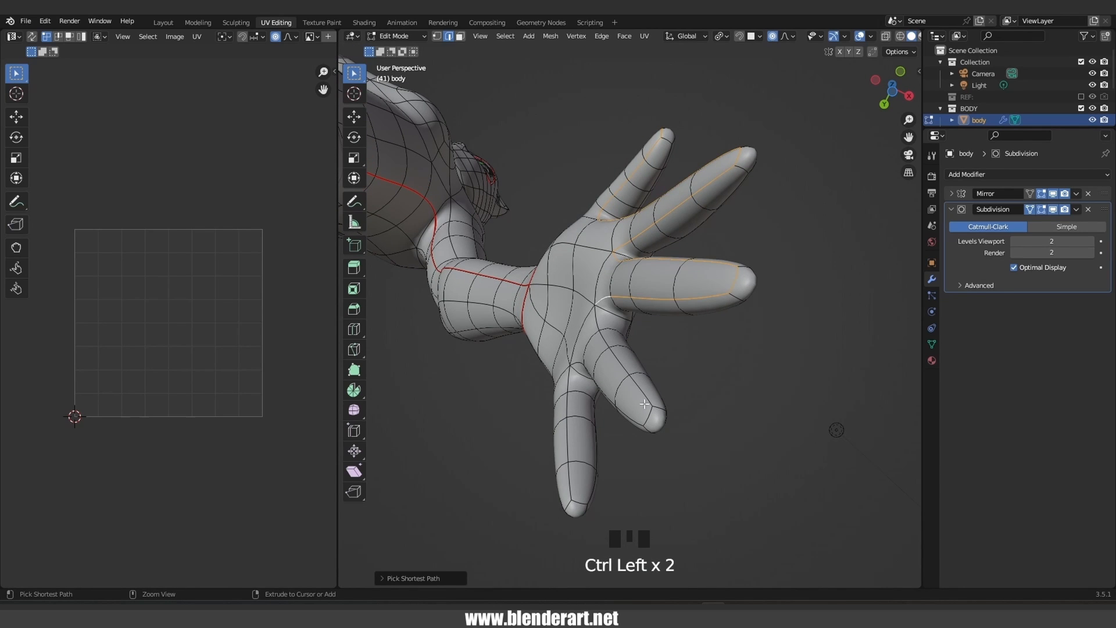
pyautogui.moveTo(639, 424); pyautogui.dragTo(577, 354, button='middle')
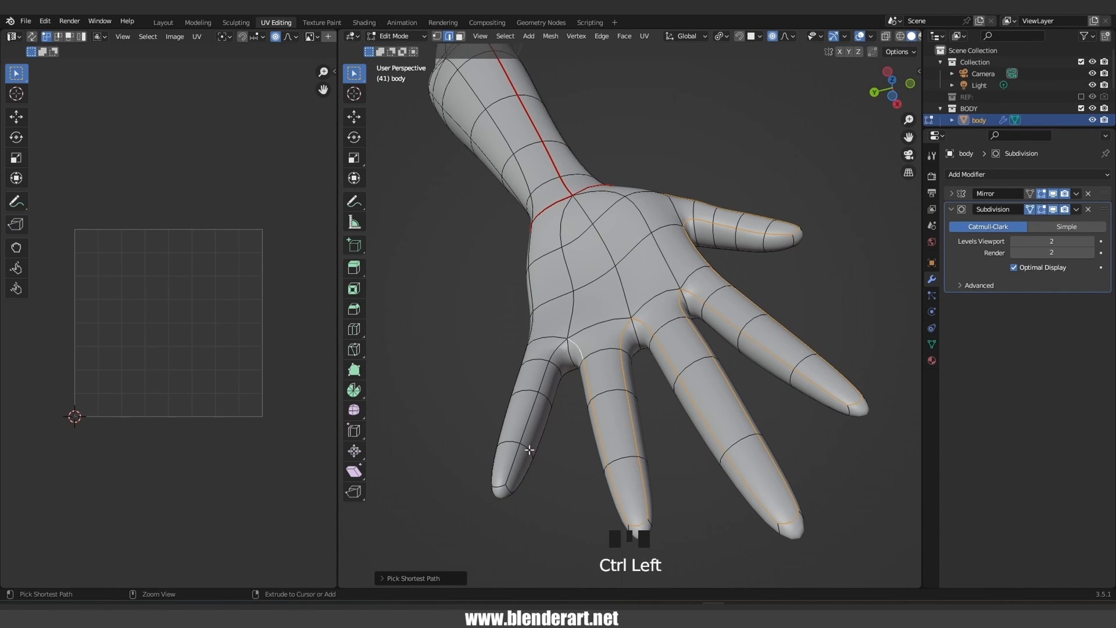
pyautogui.moveTo(507, 480); pyautogui.dragTo(681, 208, button='middle')
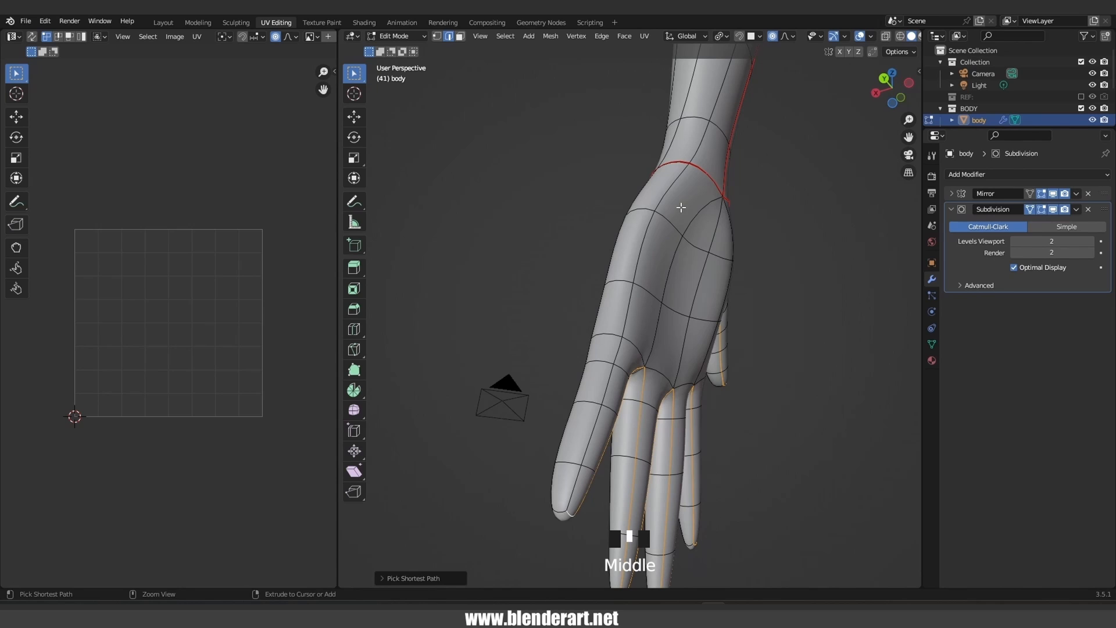
pyautogui.click(646, 40)
pyautogui.click(662, 175)
# Unwrap the entire body mesh with its Mirror modifier still unapplied and inspect the UV islands
pyautogui.moveTo(808, 191); pyautogui.dragTo(588, 369, button='middle')
pyautogui.scroll(-7, 588, 369)
pyautogui.keyDown('shift'); pyautogui.moveTo(550, 227); pyautogui.dragTo(661, 292, button='middle'); pyautogui.keyUp('shift')
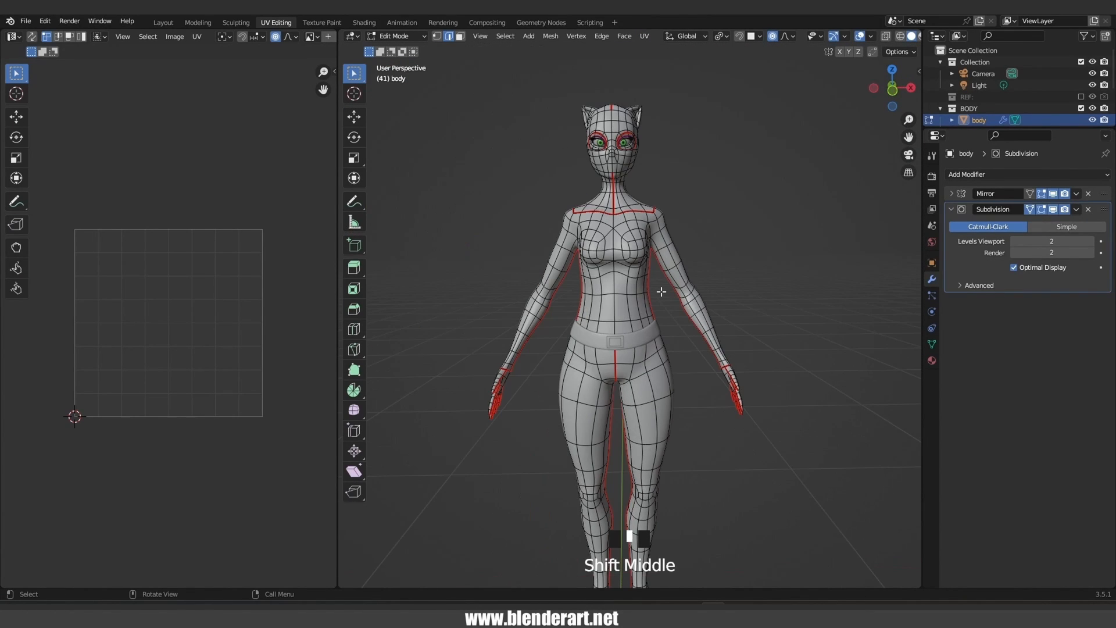
pyautogui.press('a')
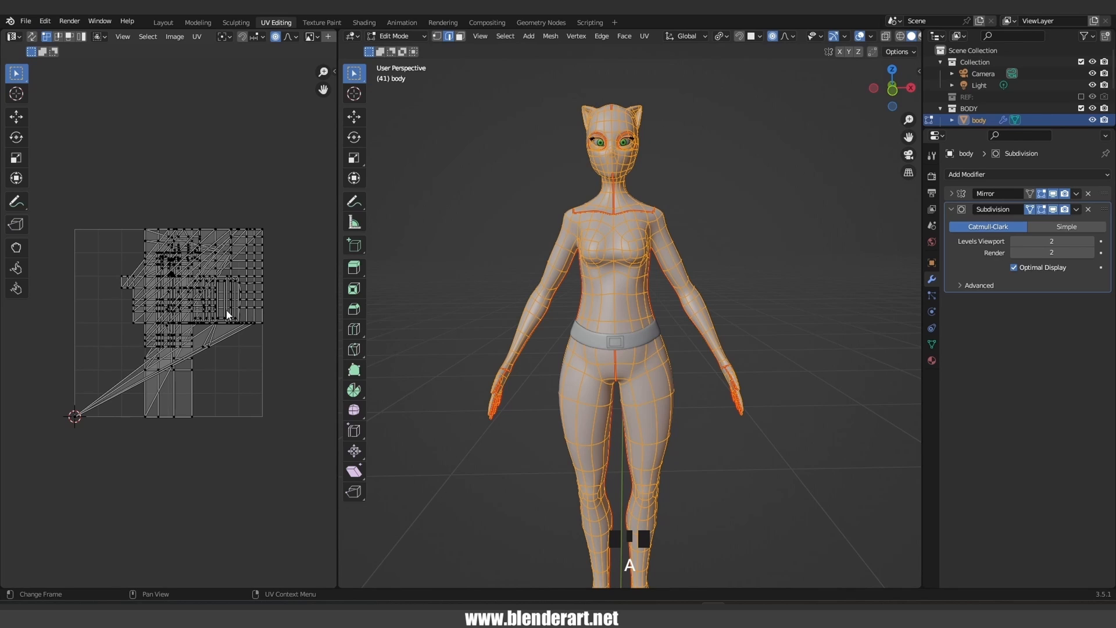
pyautogui.press('u')
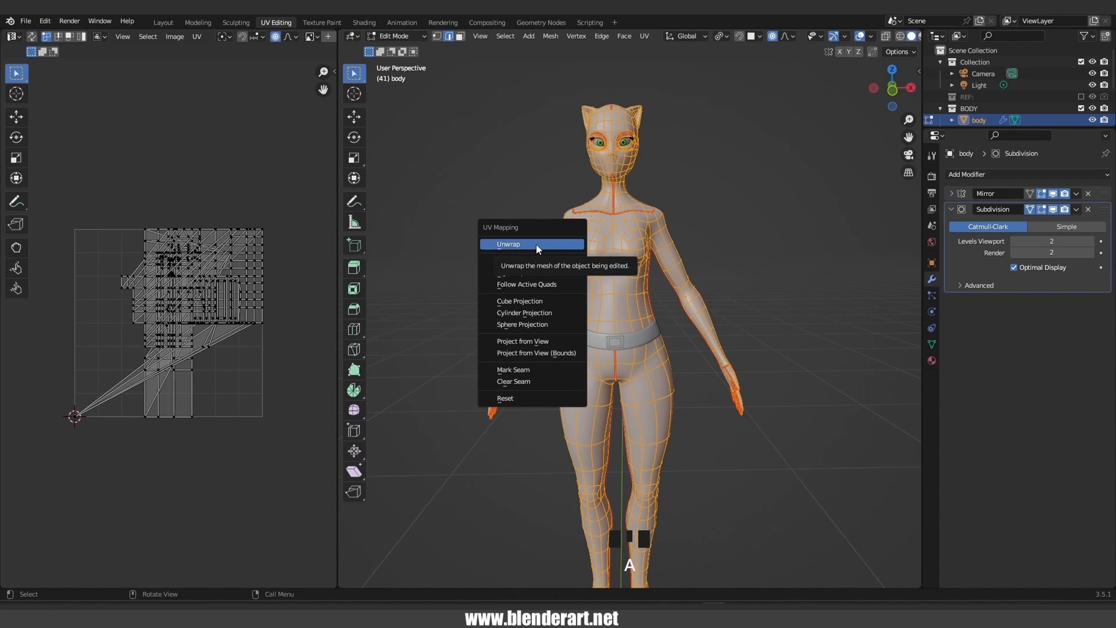
pyautogui.click(534, 244)
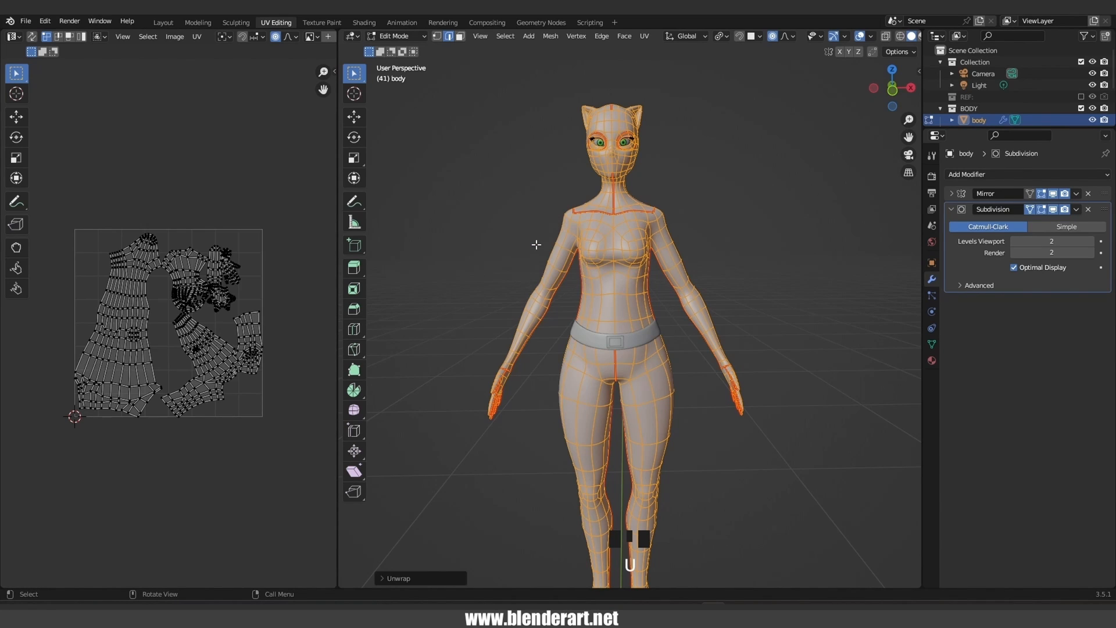
pyautogui.scroll(4, 119, 306)
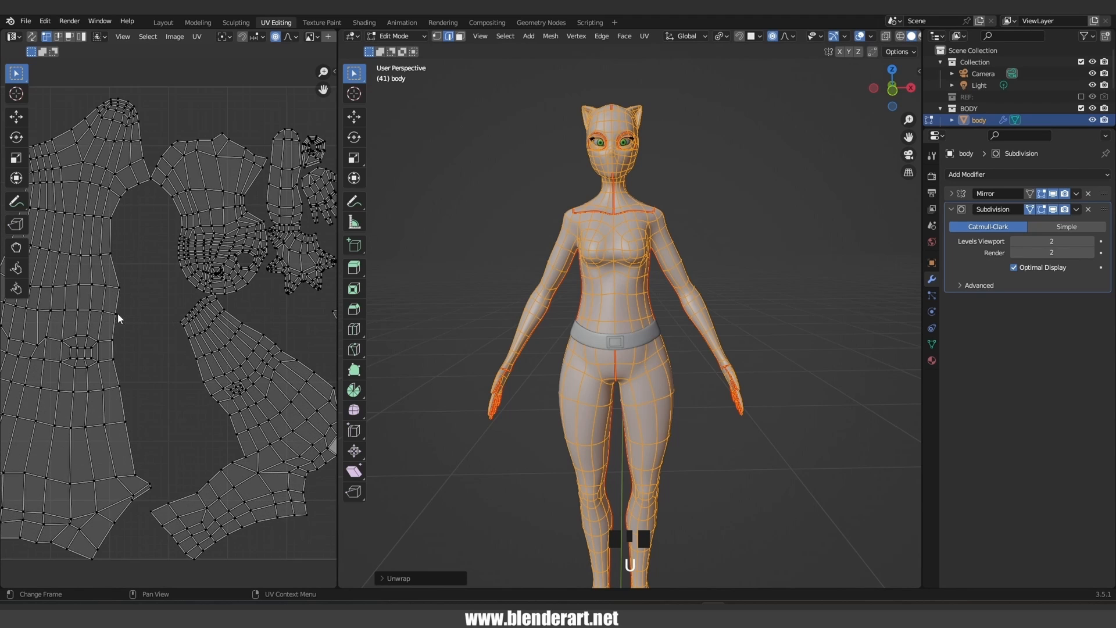
pyautogui.keyDown('shift'); pyautogui.moveTo(92, 321); pyautogui.dragTo(140, 306, button='middle'); pyautogui.keyUp('shift')
pyautogui.scroll(-2, 210, 376)
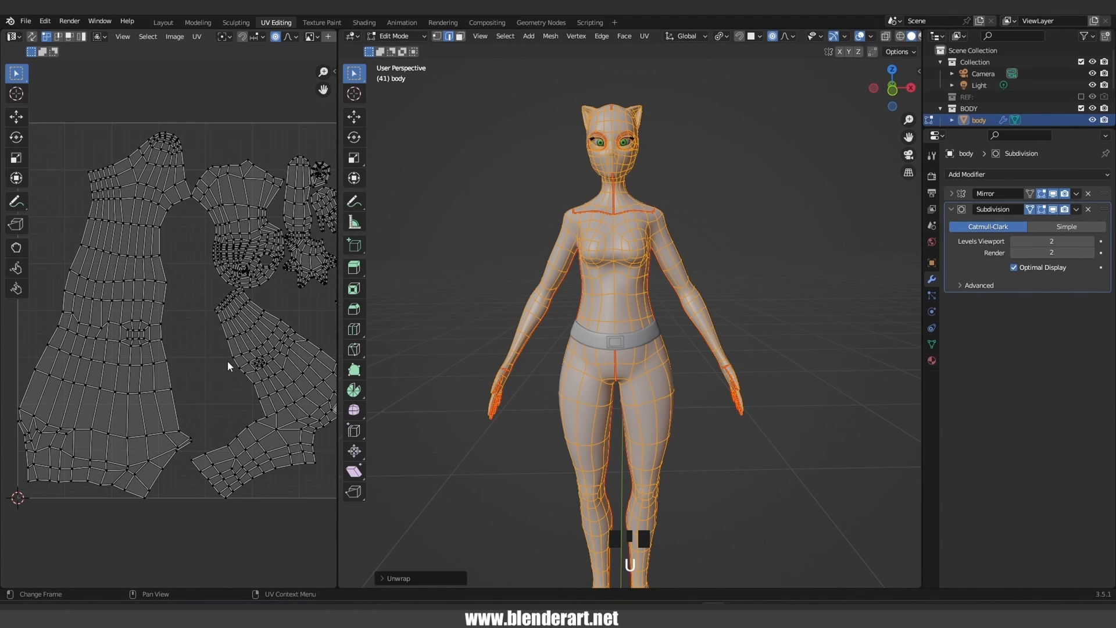
pyautogui.scroll(4, 246, 259)
pyautogui.keyDown('shift'); pyautogui.moveTo(221, 286); pyautogui.dragTo(149, 412, button='middle'); pyautogui.keyUp('shift')
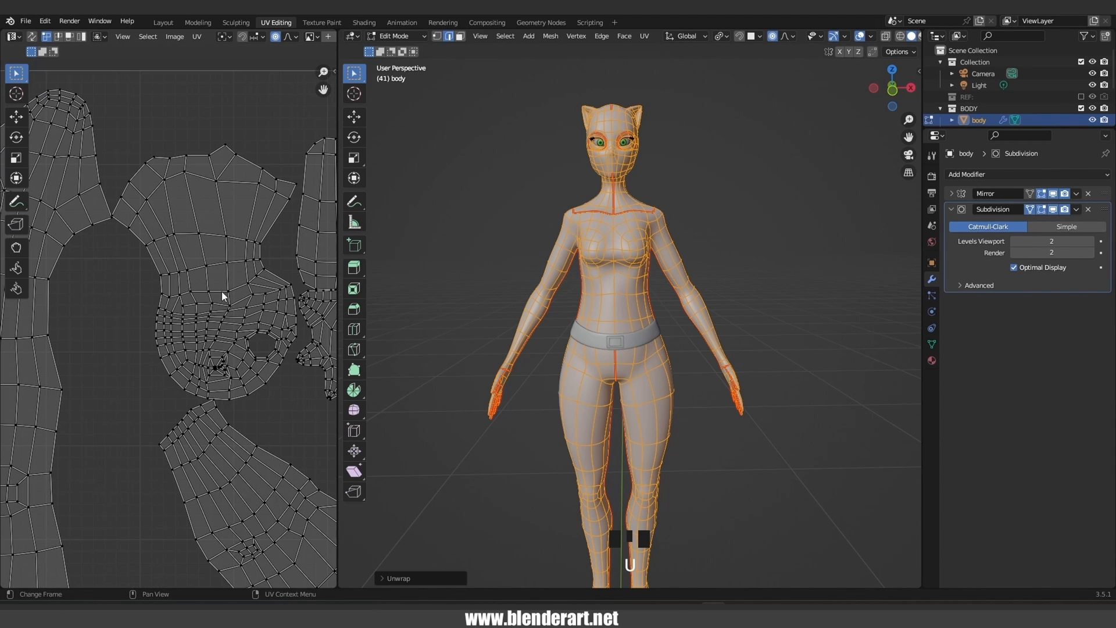
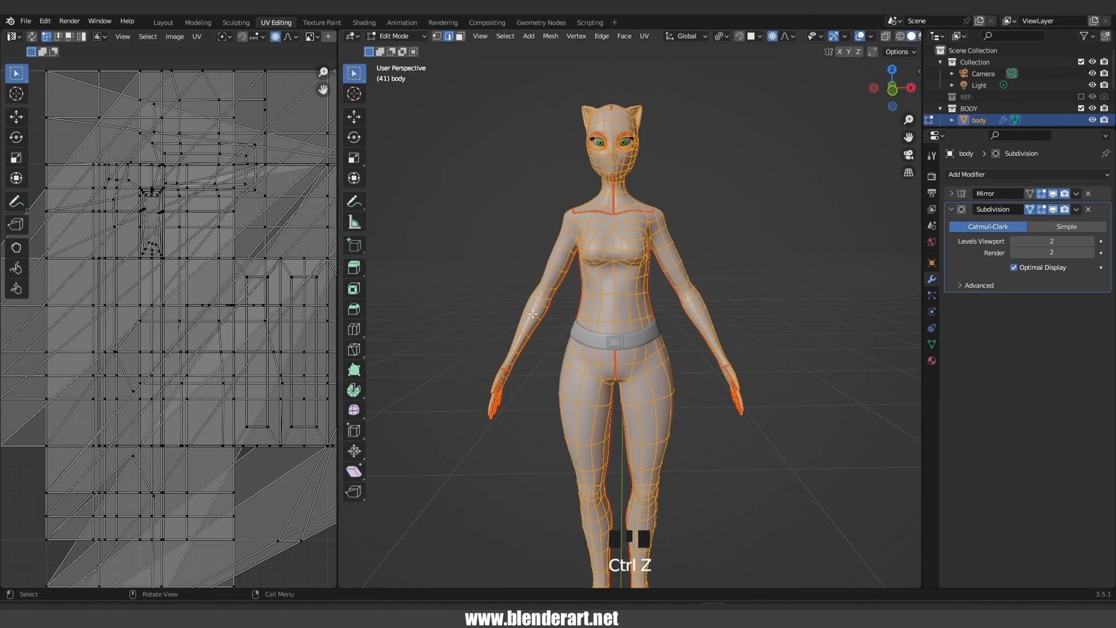
# Apply the body's Mirror modifier in Object Mode and return to Edit Mode
pyautogui.scroll(-3, 533, 314)
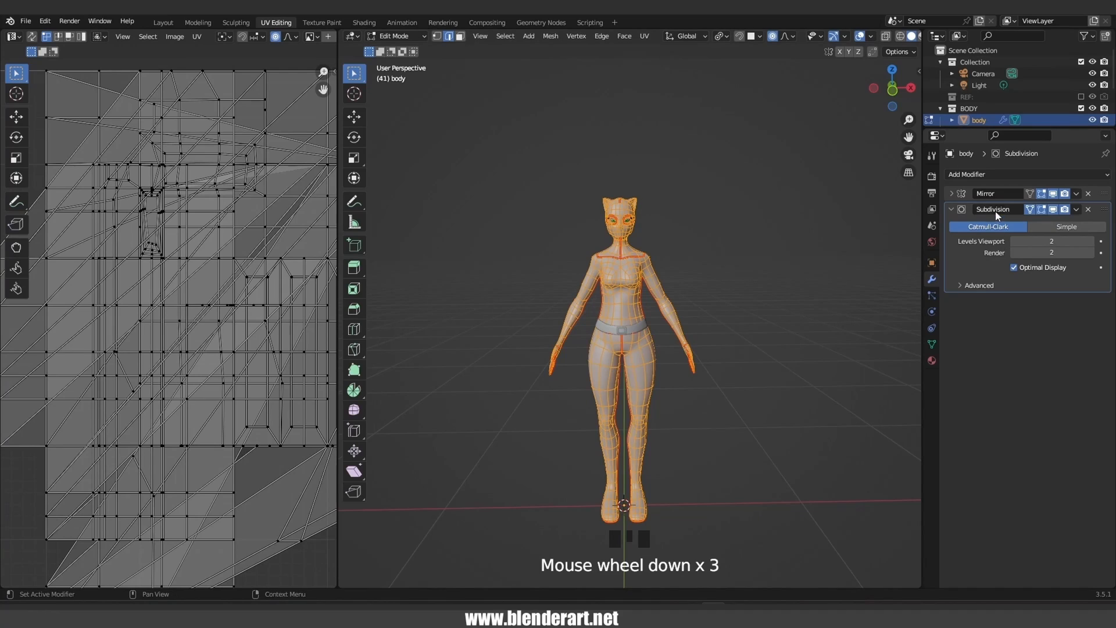
pyautogui.press('Tab')
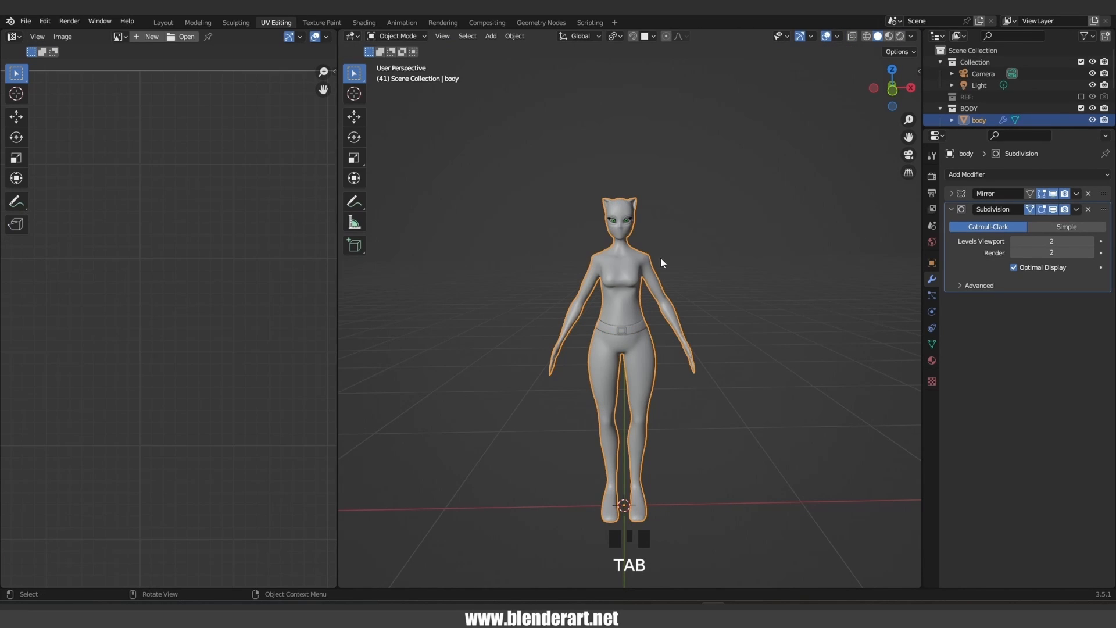
pyautogui.click(1076, 193)
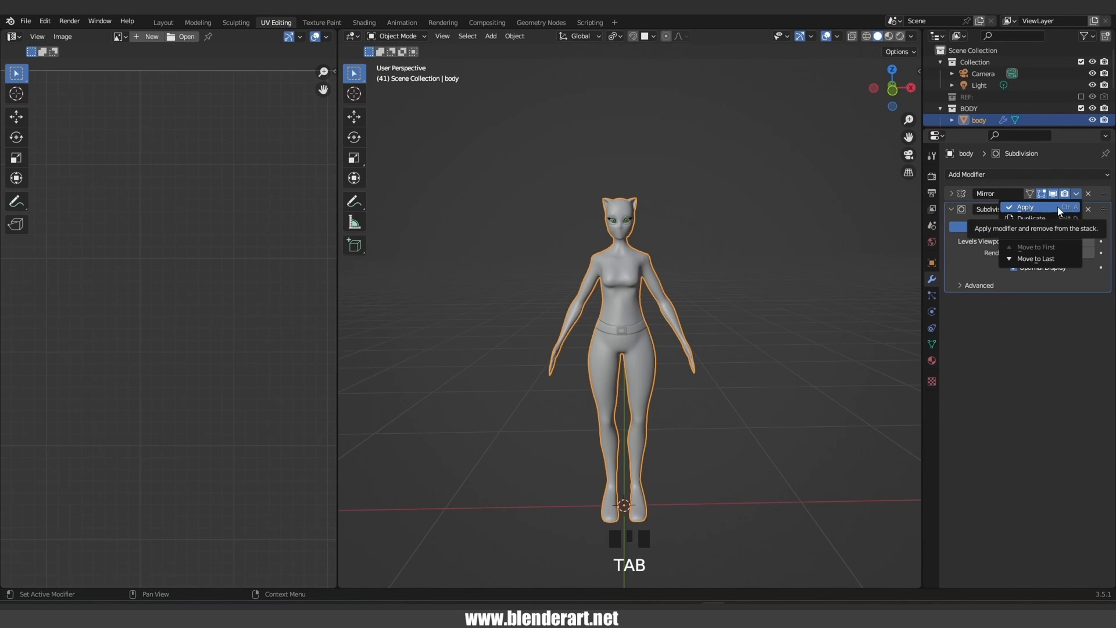
pyautogui.click(1058, 207)
pyautogui.press('Tab')
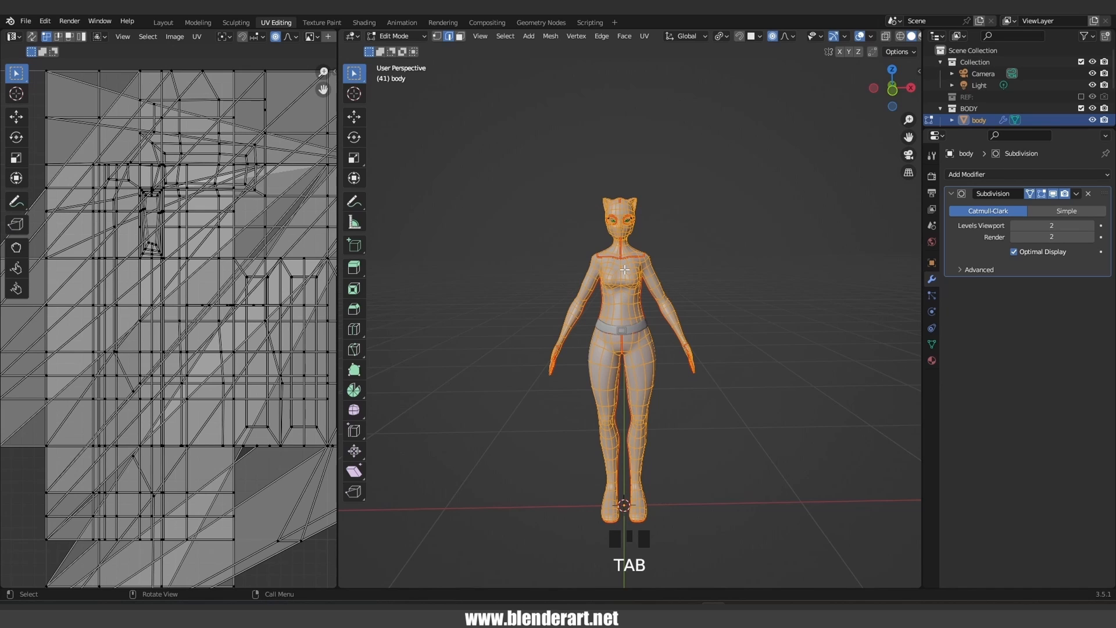
# Select the whole mirrored body mesh and unwrap it
pyautogui.press('a')
pyautogui.scroll(-5, 164, 307)
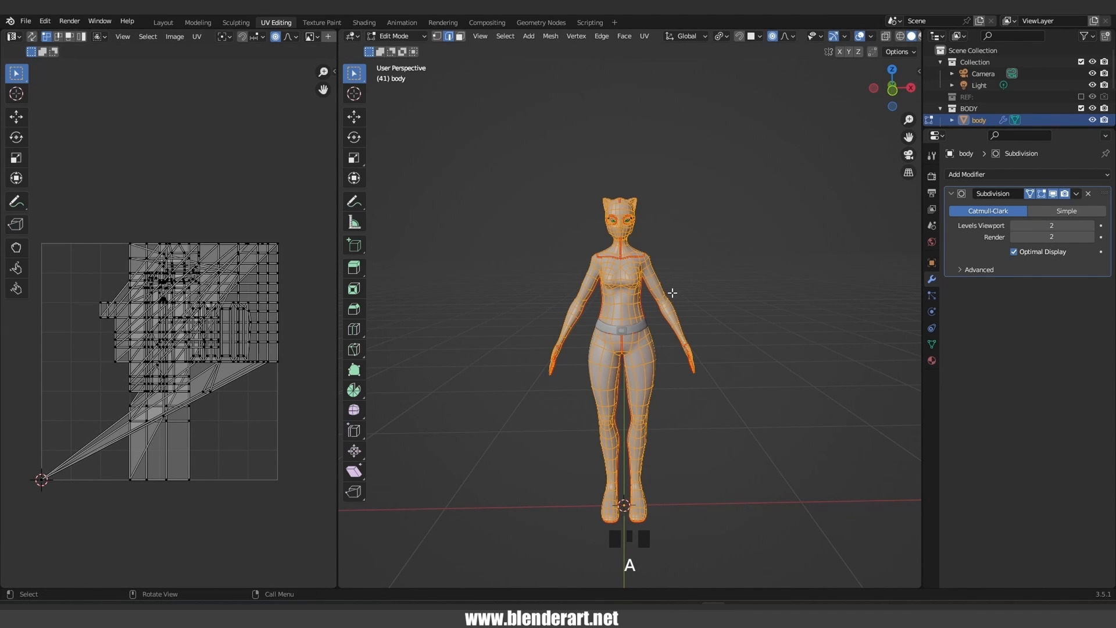
pyautogui.press('u')
pyautogui.press('u')
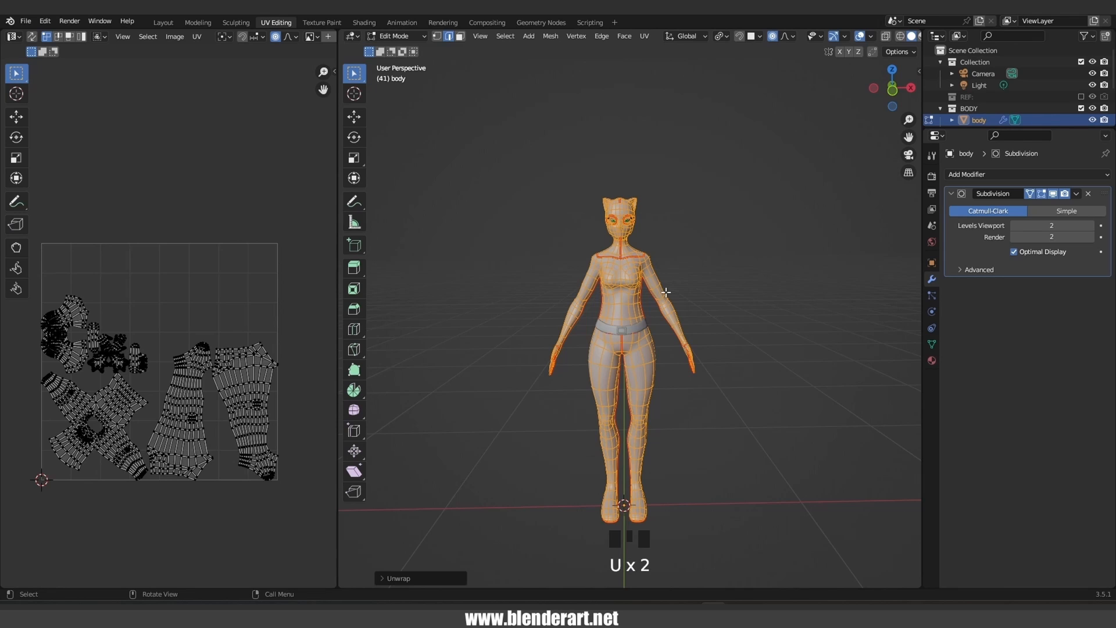
# Switch the UV selection to faces, box-select faces of the head island, and clear the mesh selection
pyautogui.scroll(4, 134, 384)
pyautogui.scroll(6, 115, 344)
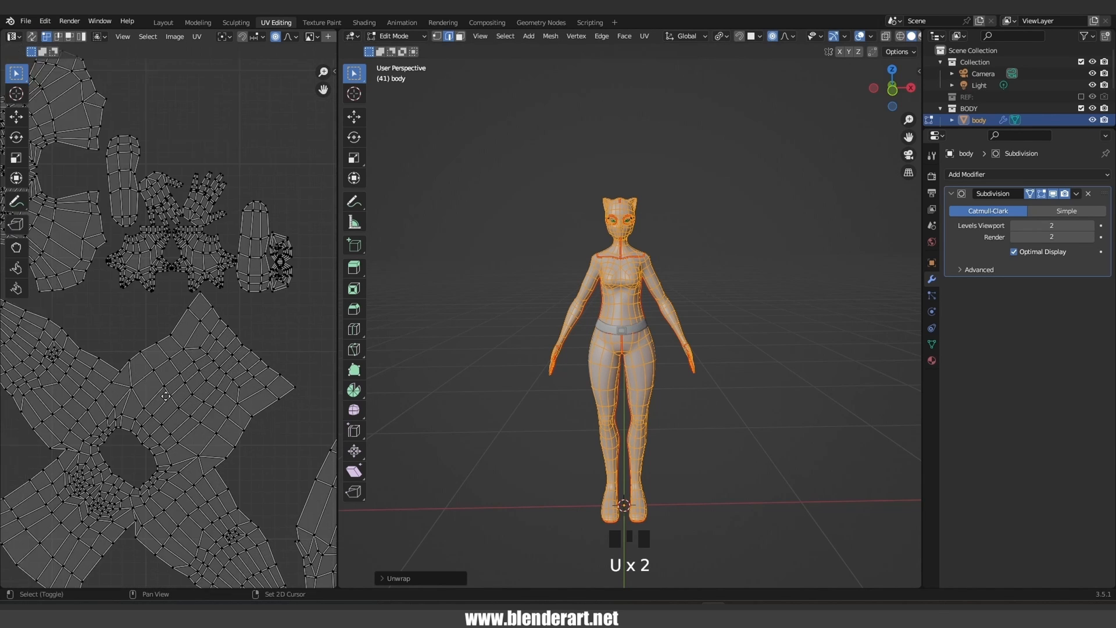
pyautogui.press('3')
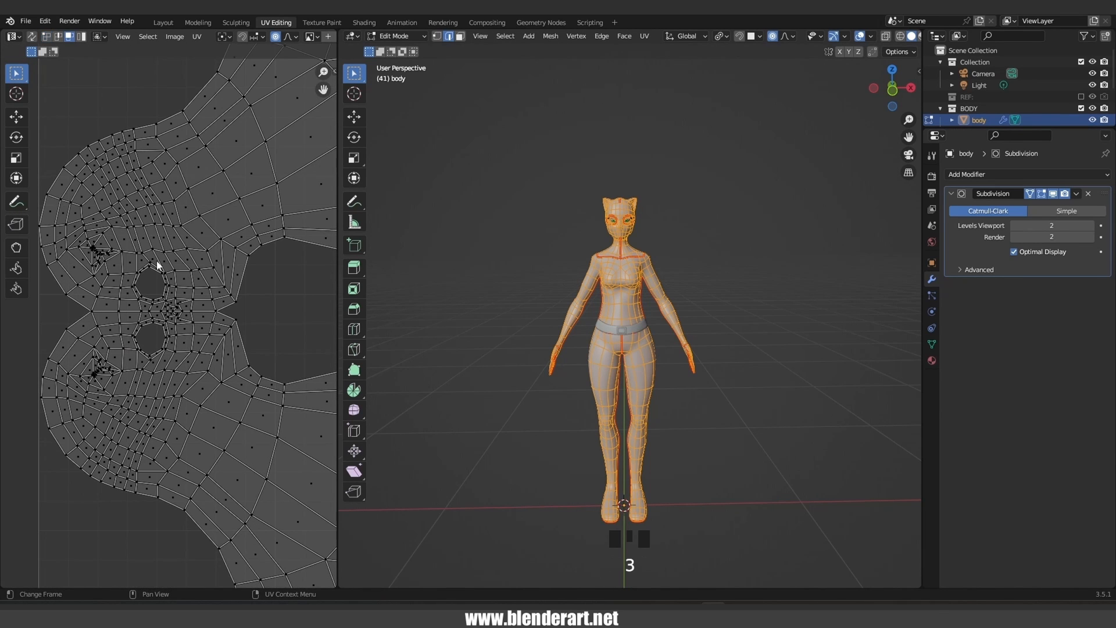
pyautogui.moveTo(99, 169); pyautogui.dragTo(259, 487)
pyautogui.click(663, 243)
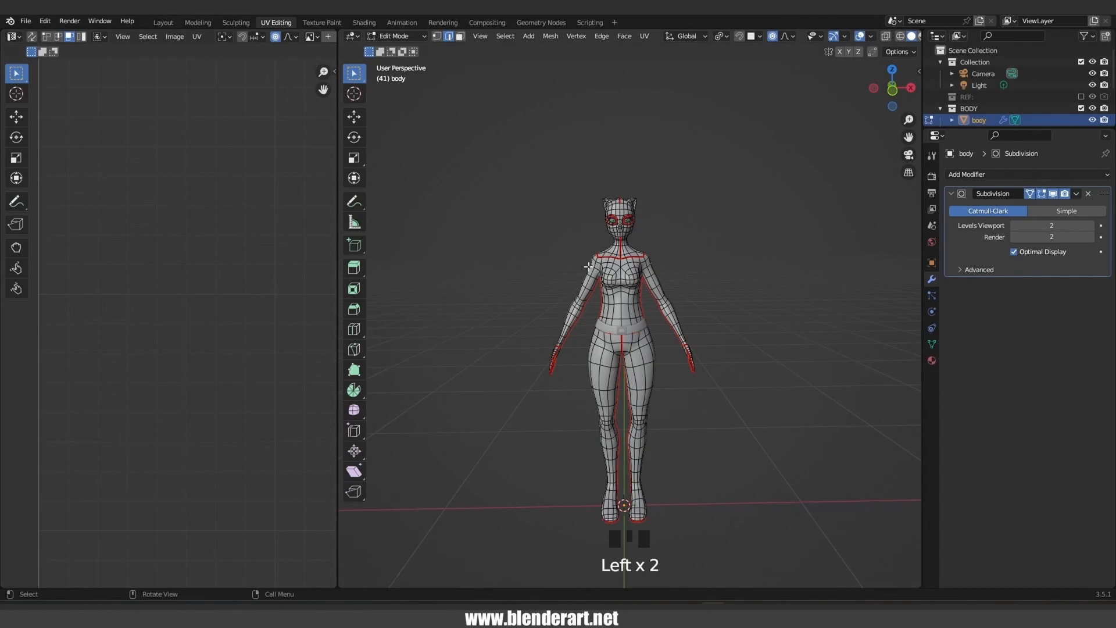
# Enable UV sync selection and box-select the face portion of the head UV island to highlight it on the mesh
pyautogui.click(609, 270)
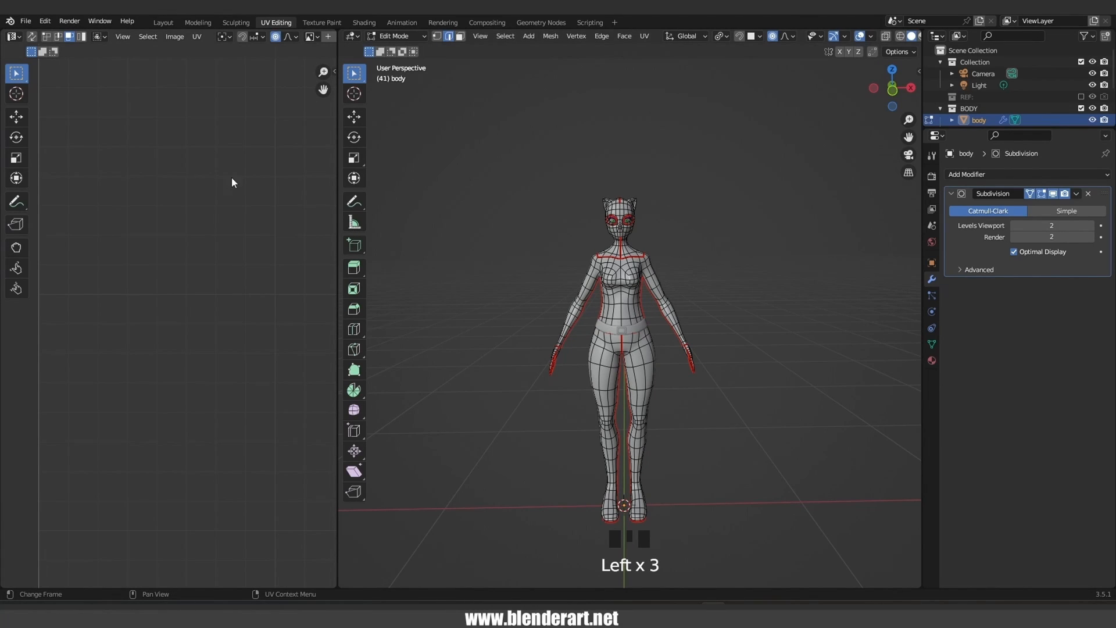
pyautogui.click(33, 37)
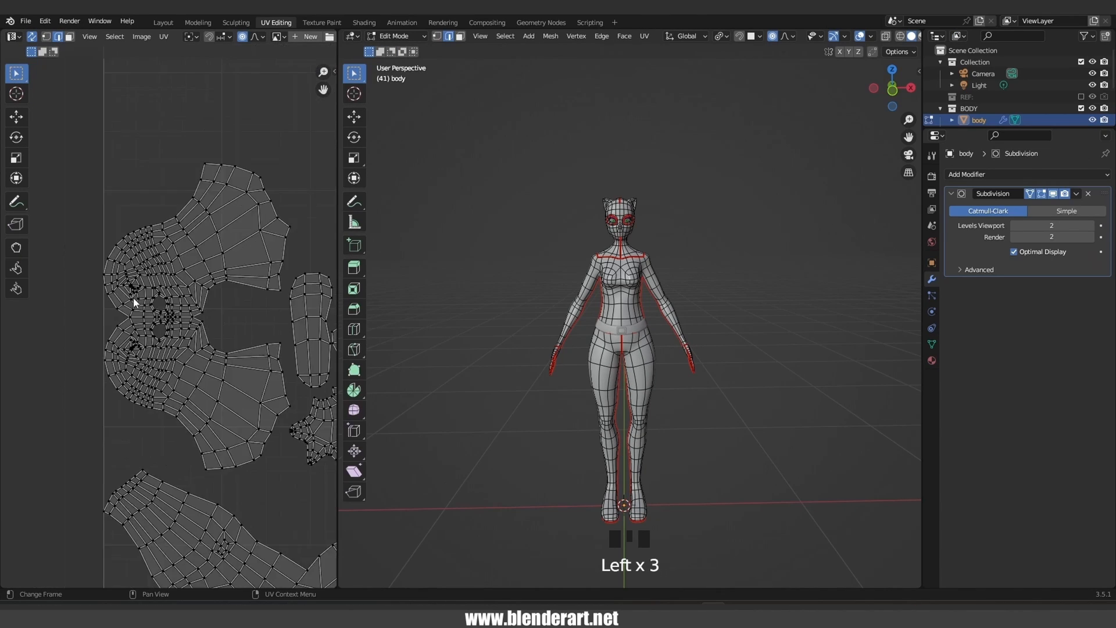
pyautogui.scroll(-1, 134, 298)
pyautogui.moveTo(98, 239); pyautogui.dragTo(190, 364)
pyautogui.scroll(4, 655, 226)
pyautogui.keyDown('shift'); pyautogui.moveTo(624, 202); pyautogui.dragTo(625, 225, button='middle'); pyautogui.keyUp('shift')
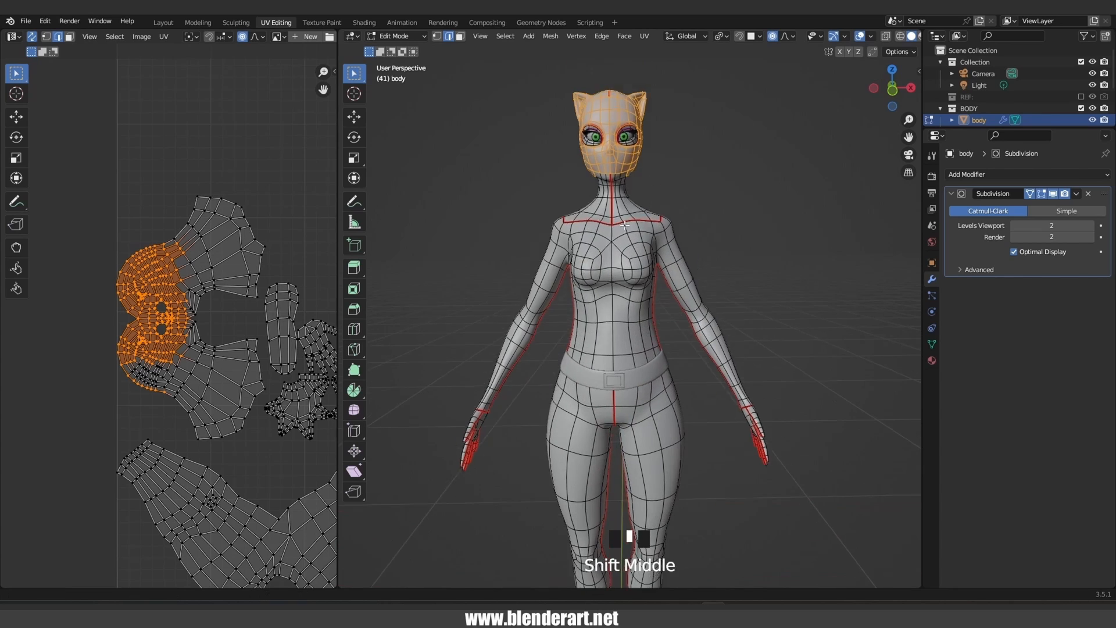
pyautogui.scroll(4, 625, 225)
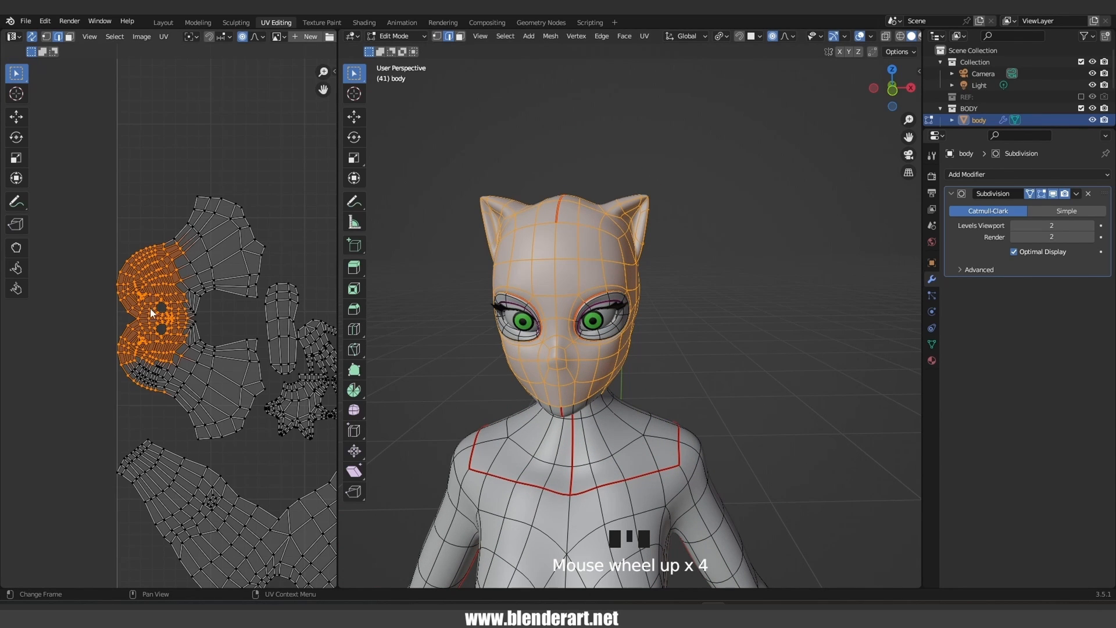
# Select individual edges around the forehead, nose and mouth on the mesh to locate them in the head UV island
pyautogui.click(565, 277)
pyautogui.click(581, 263)
pyautogui.click(606, 263)
pyautogui.click(593, 290)
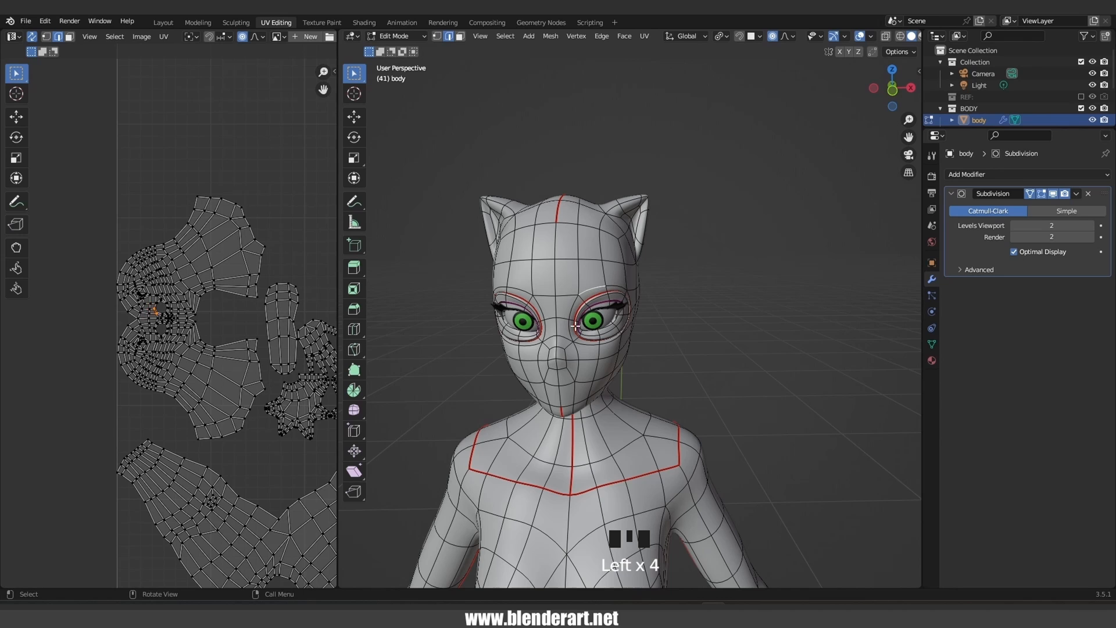
pyautogui.click(568, 329)
pyautogui.click(566, 365)
pyautogui.click(585, 382)
pyautogui.scroll(5, 161, 319)
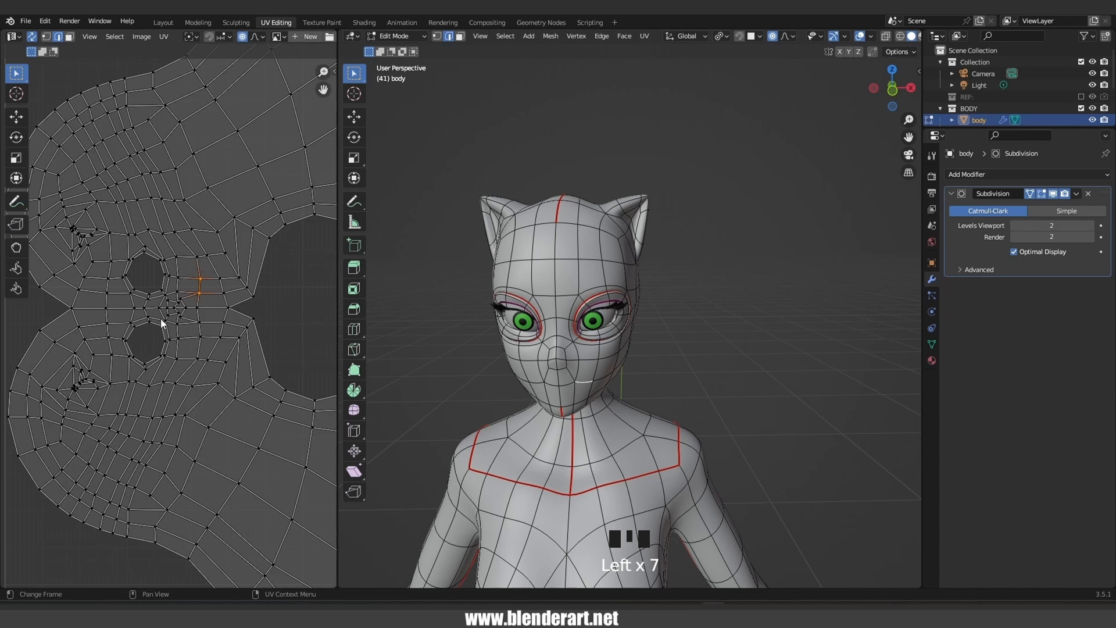
pyautogui.scroll(3, 161, 319)
pyautogui.scroll(-5, 160, 318)
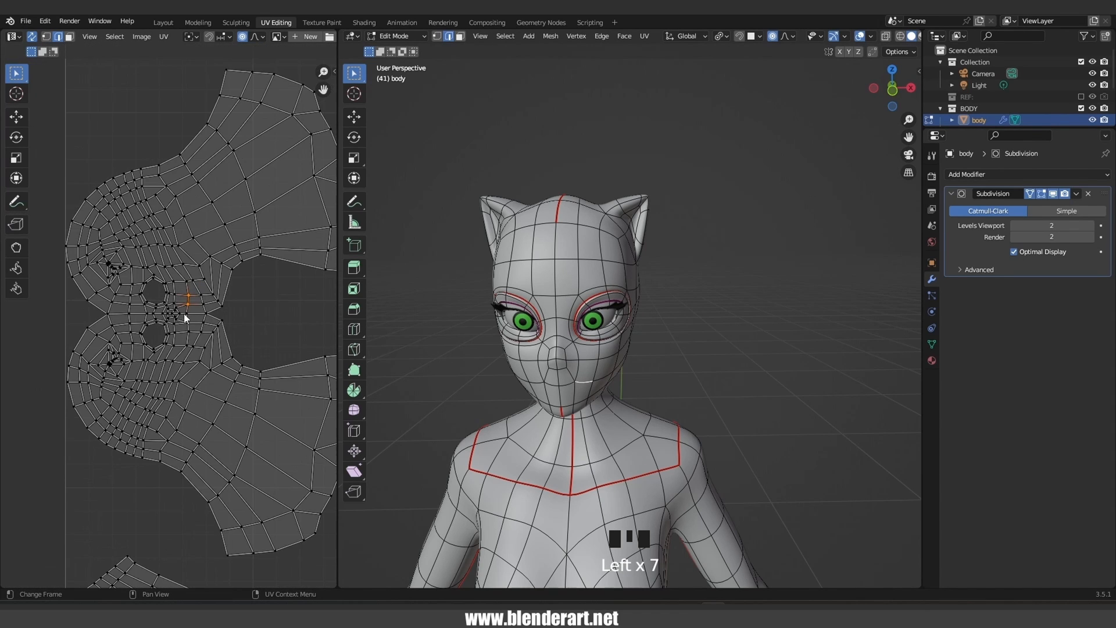
# Switch to face selection and select one entire linked hand island in the UV layout
pyautogui.scroll(-5, 184, 312)
pyautogui.scroll(5, 201, 278)
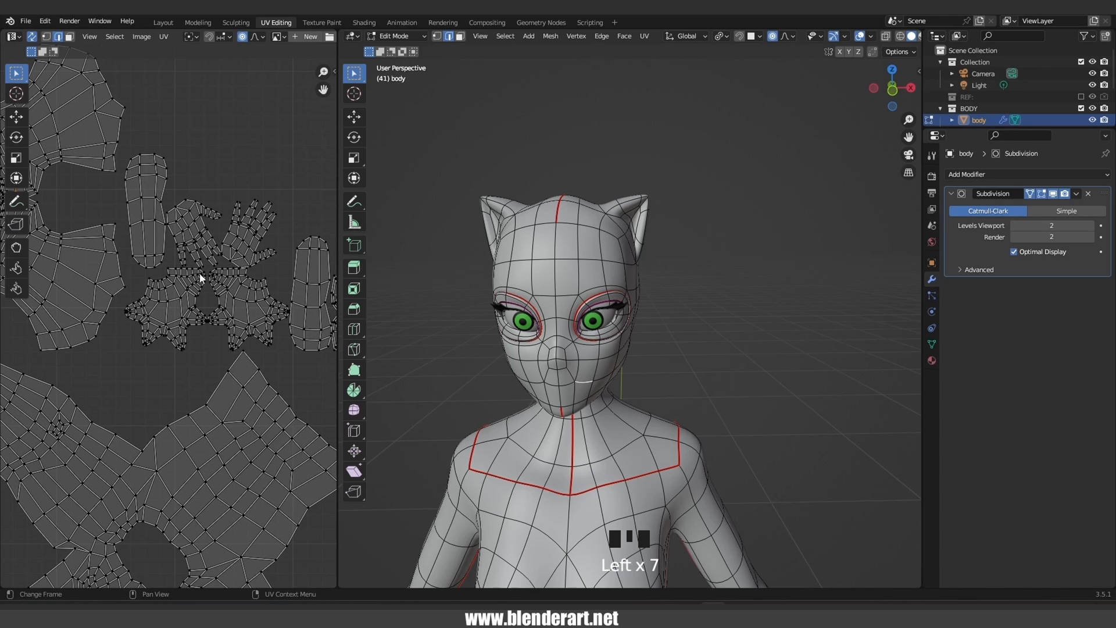
pyautogui.scroll(8, 239, 329)
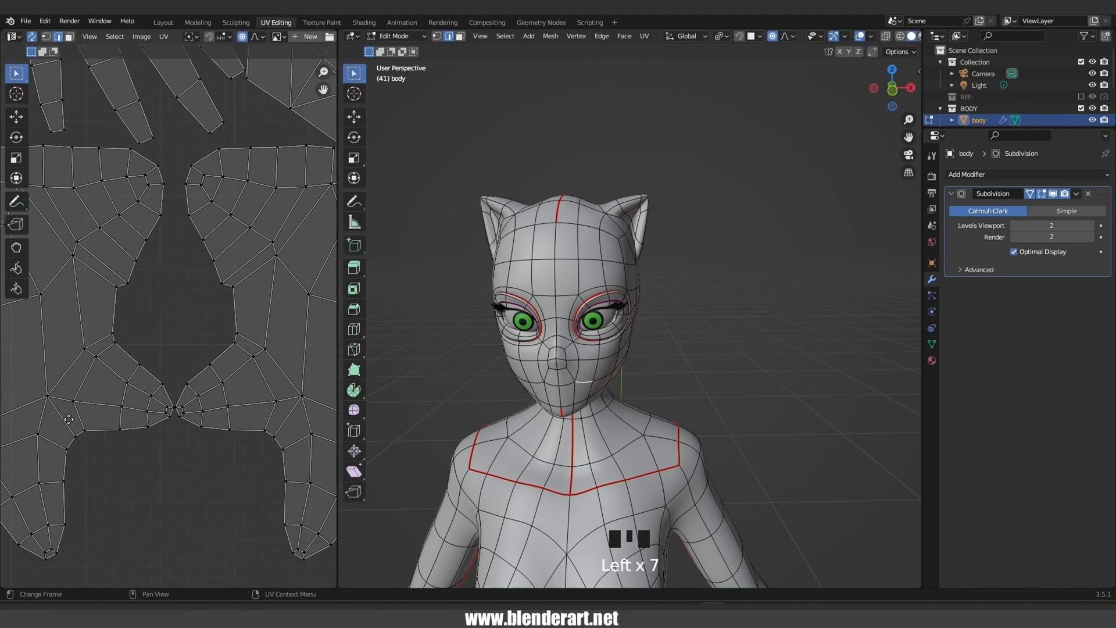
pyautogui.scroll(-6, 186, 417)
pyautogui.scroll(4, 200, 317)
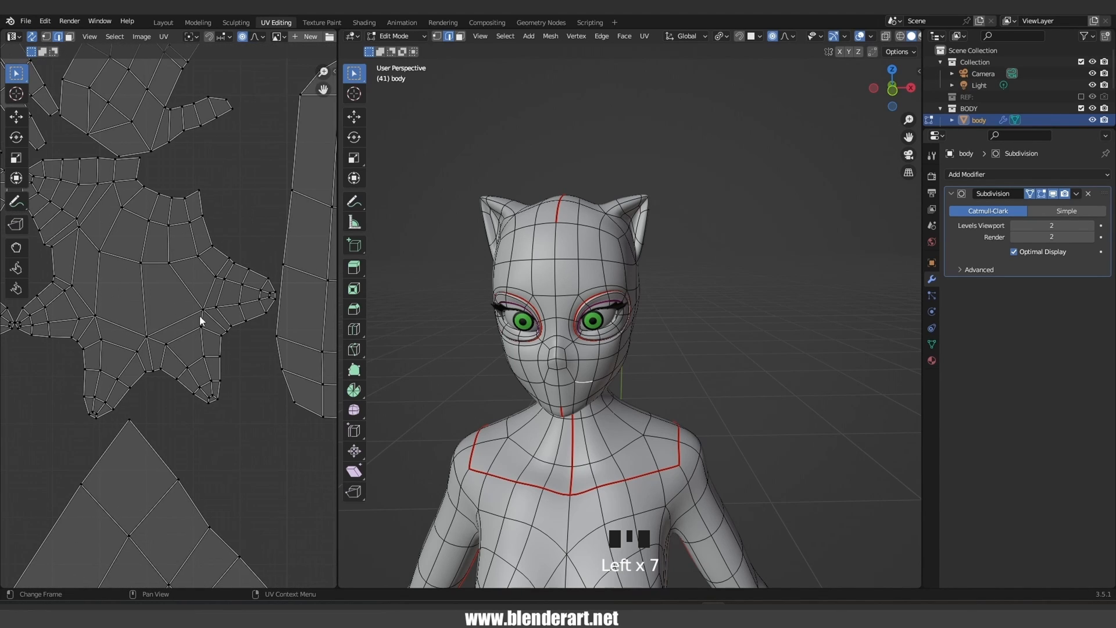
pyautogui.press('3')
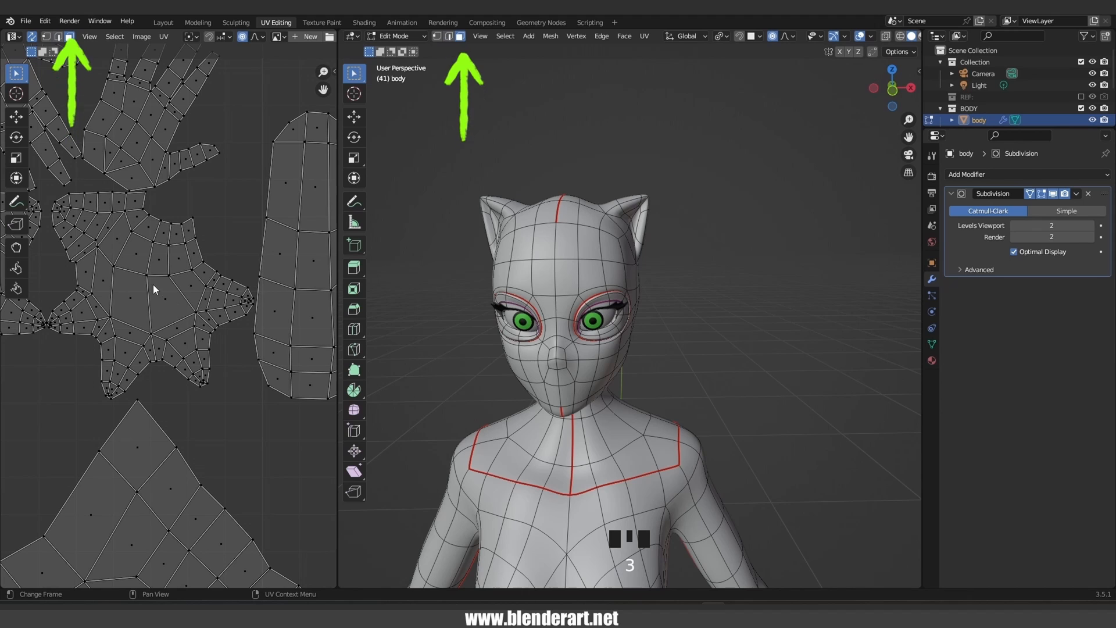
pyautogui.click(160, 298)
pyautogui.press('l')
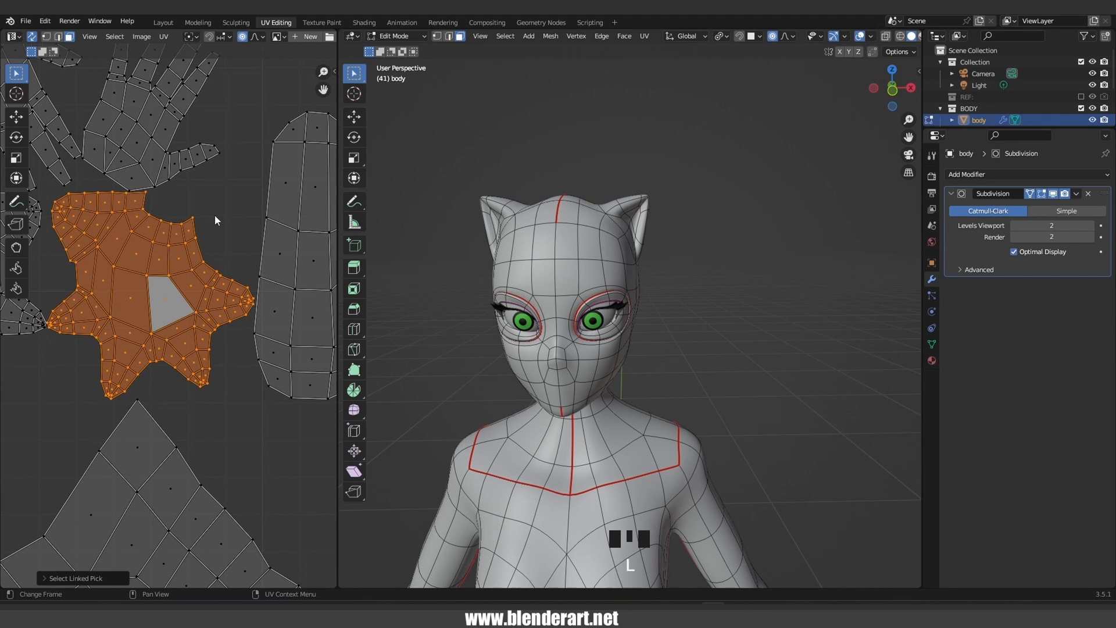
pyautogui.scroll(-4, 146, 309)
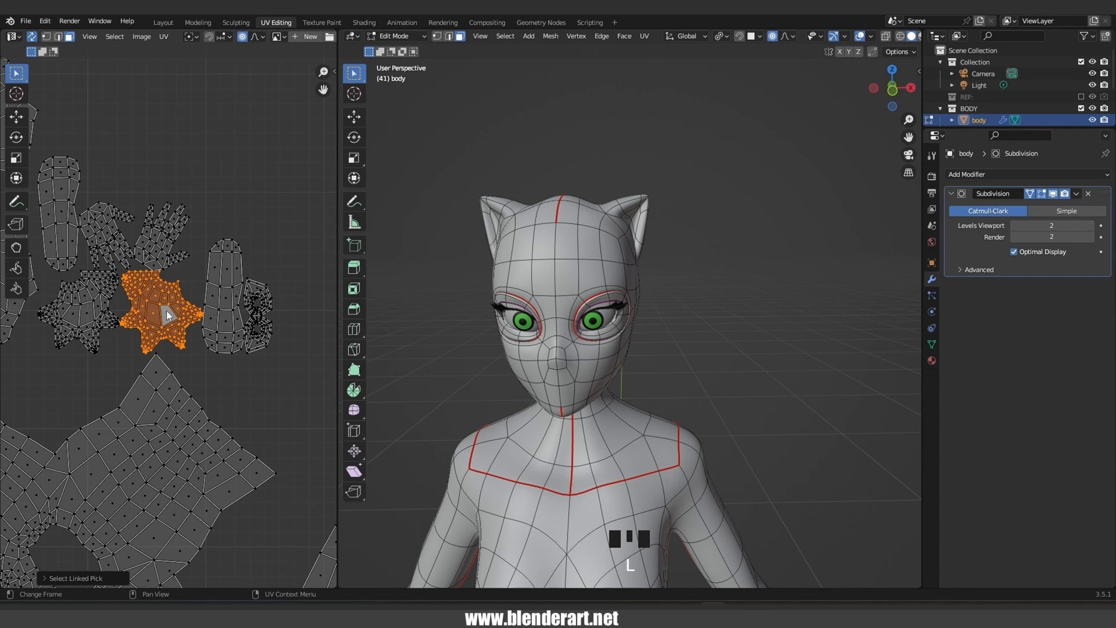
# Cancel the first move of the hand island and disable proportional editing for the UVs
pyautogui.press('g')
pyautogui.rightClick(150, 226)
pyautogui.click(243, 38)
# Move the hand island so that it overlaps the neighbouring elongated island, inspect the overlap and undo the move
pyautogui.press('g')
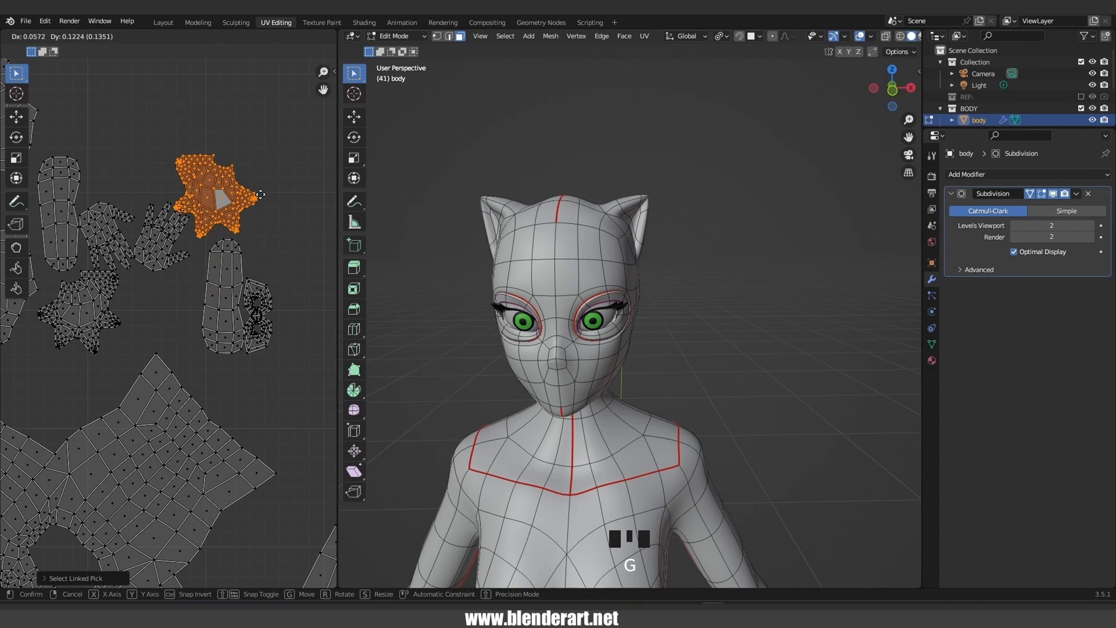
pyautogui.click(276, 257)
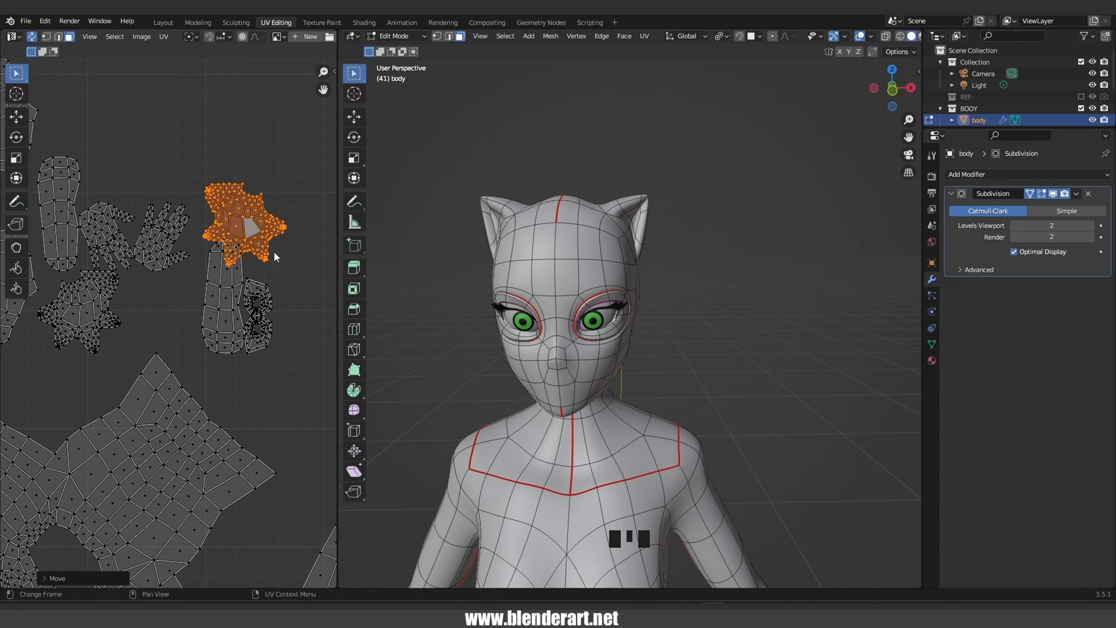
pyautogui.scroll(4, 178, 313)
pyautogui.moveTo(243, 214); pyautogui.dragTo(144, 326, button='middle')
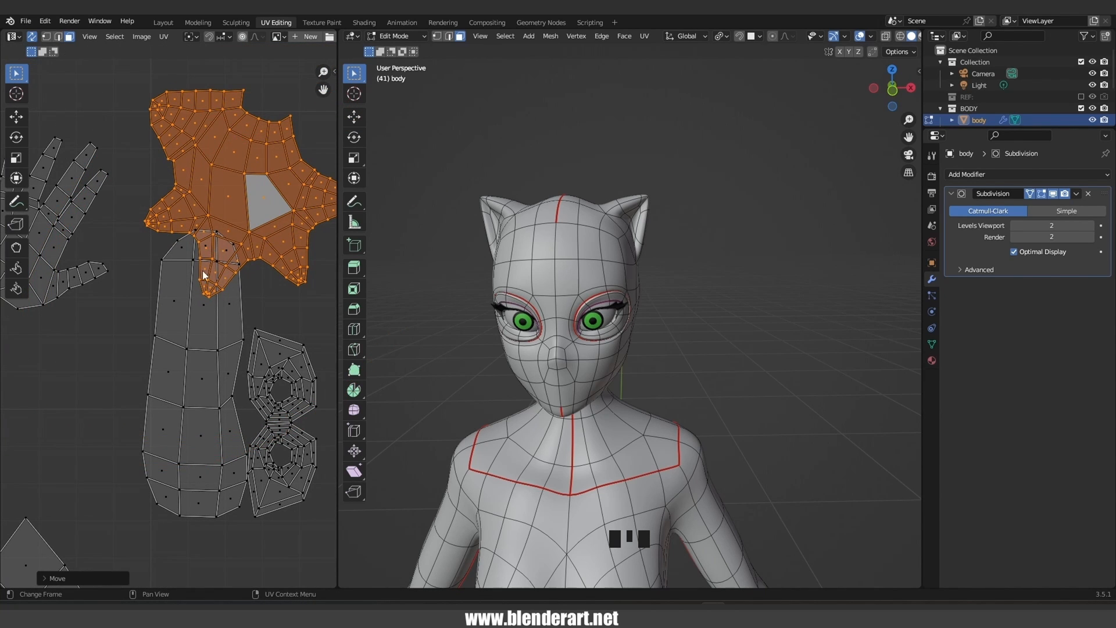
pyautogui.scroll(-5, 349, 547)
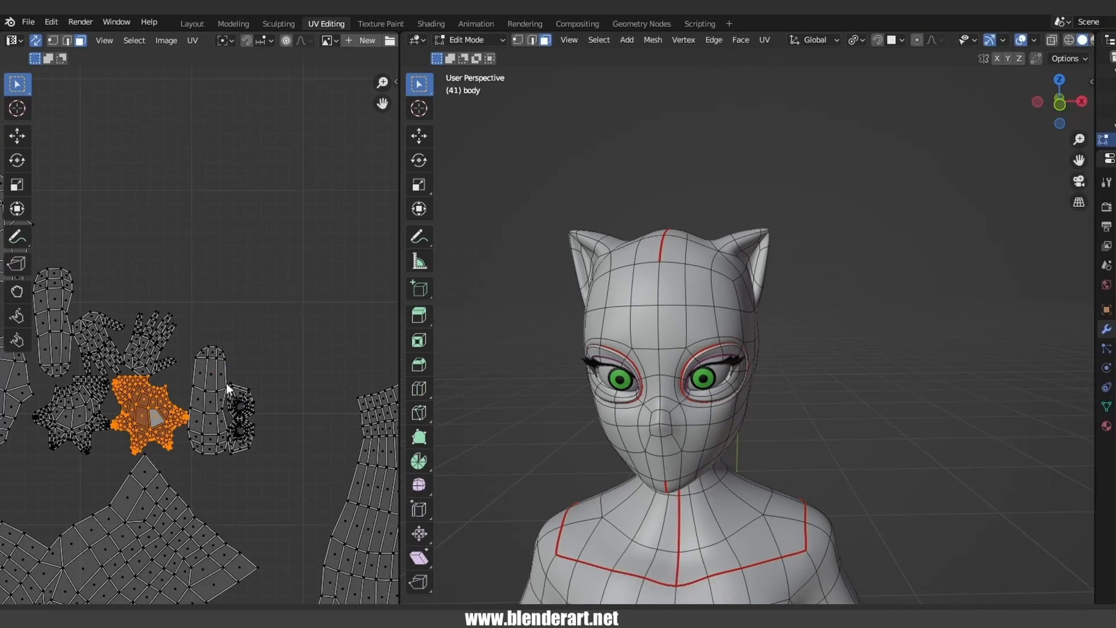
pyautogui.hotkey('ctrl', 'z')
# Switch to vertex selection and try to move a single border vertex of the torso UV island
pyautogui.click(351, 375)
pyautogui.scroll(-2, 203, 317)
pyautogui.moveTo(202, 400); pyautogui.dragTo(223, 340, button='middle')
pyautogui.press('1')
pyautogui.click(221, 342)
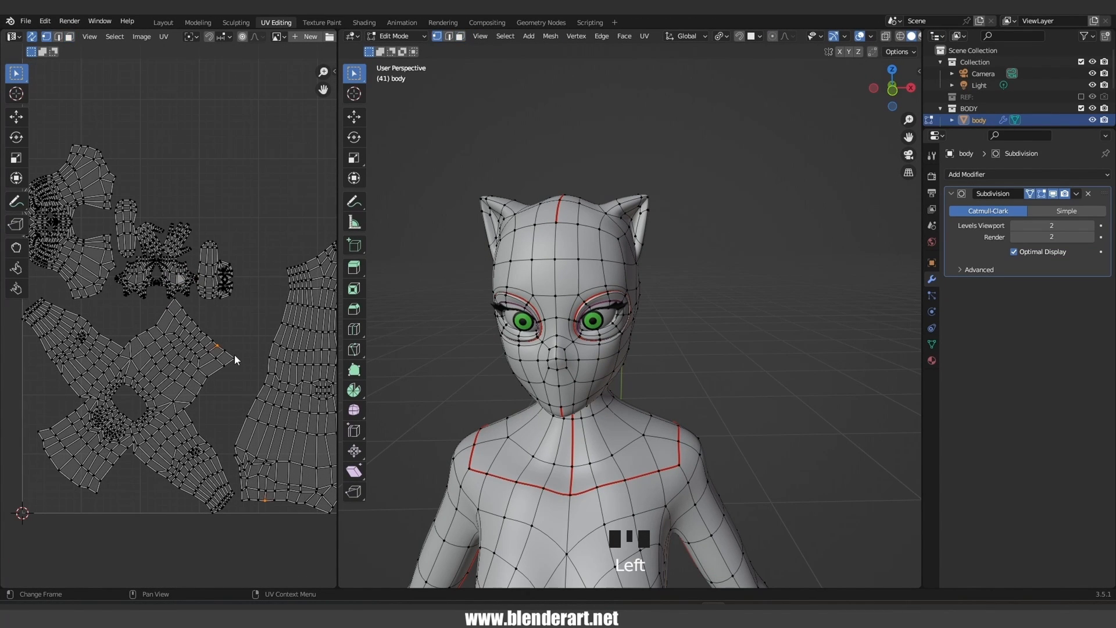
pyautogui.press('g')
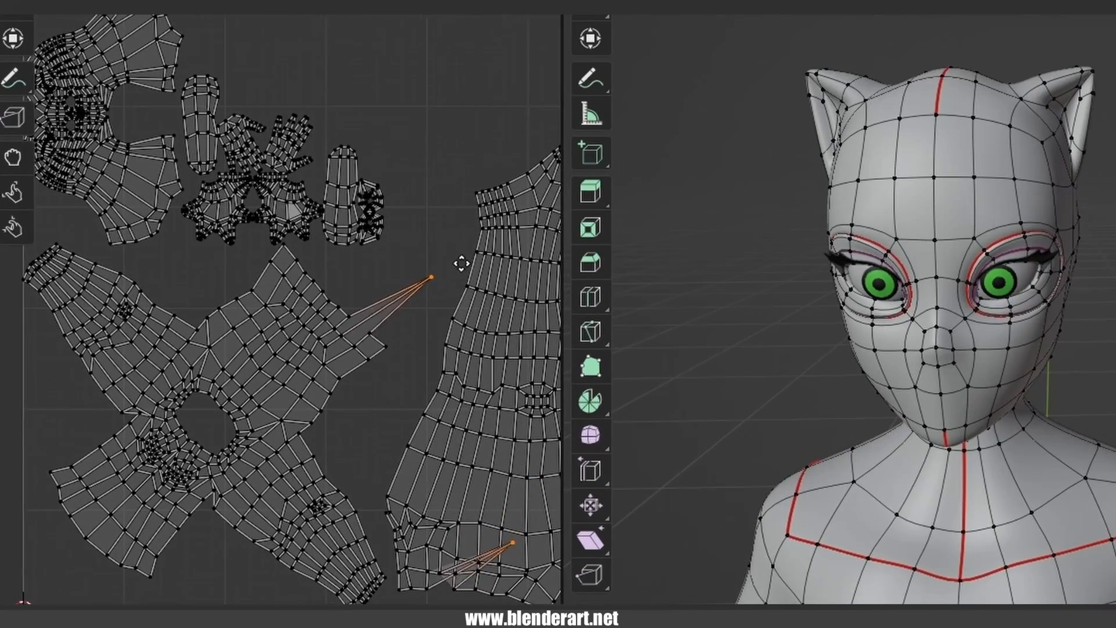
pyautogui.rightClick(277, 309)
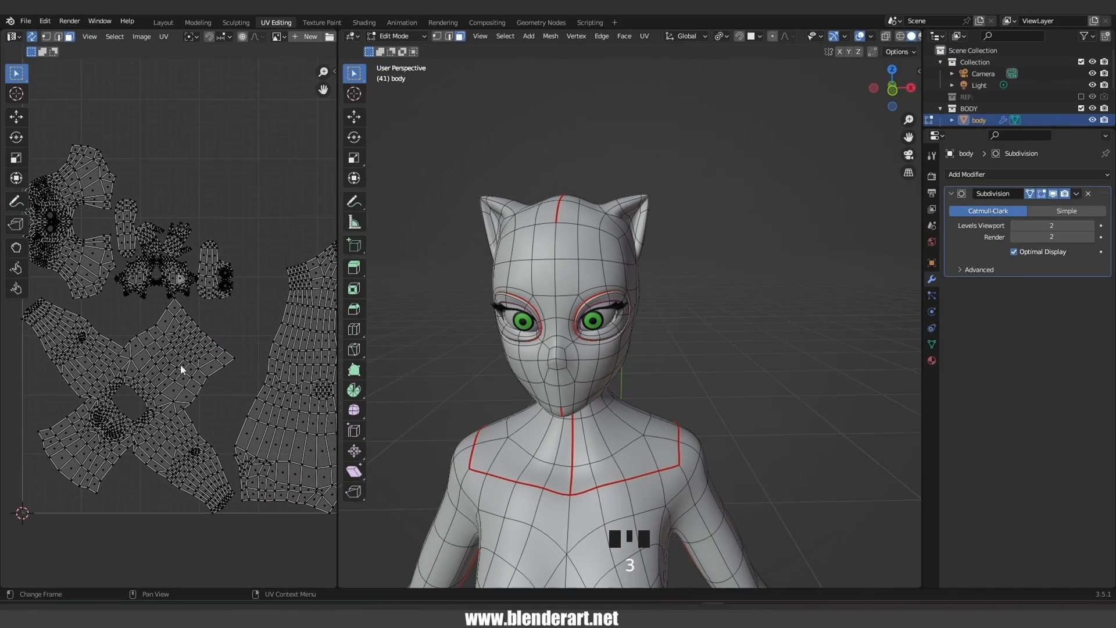
# Select the whole linked torso-and-arms island and try moving it with both the Move command and the Move tool
pyautogui.press('l')
pyautogui.press('g')
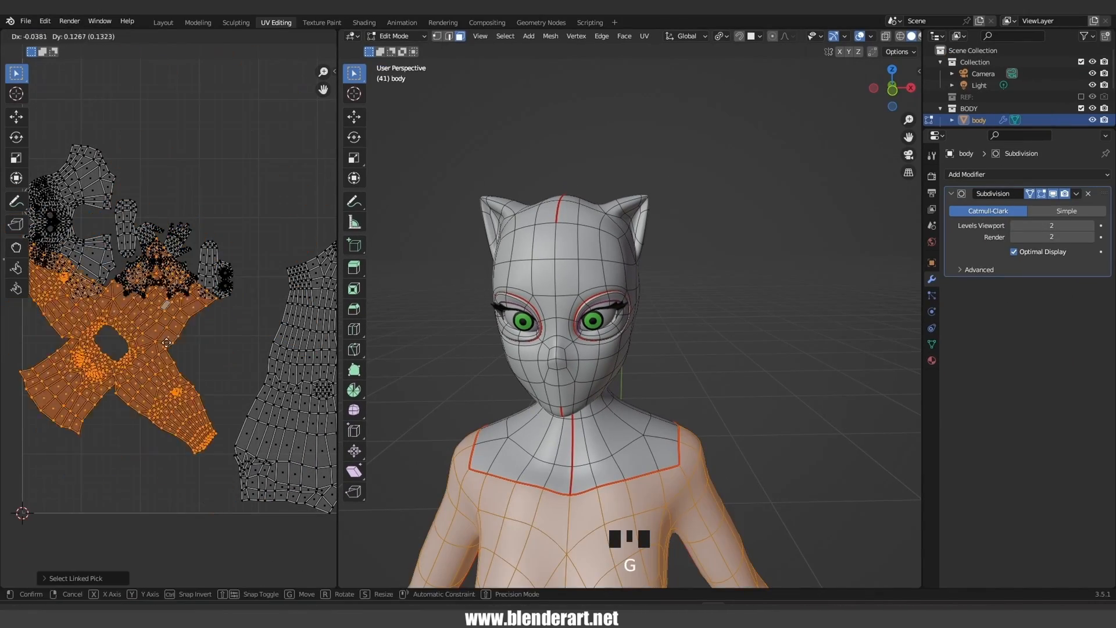
pyautogui.rightClick(179, 317)
pyautogui.click(17, 117)
pyautogui.moveTo(128, 360); pyautogui.dragTo(179, 437)
pyautogui.hotkey('ctrl', 'z')
pyautogui.click(16, 74)
# Switch to edge selection and select the edge path around the character's left armhole up to the collar seam
pyautogui.scroll(-2, 211, 389)
pyautogui.scroll(6, 123, 380)
pyautogui.click(177, 297)
pyautogui.moveTo(649, 432); pyautogui.dragTo(608, 432, button='middle')
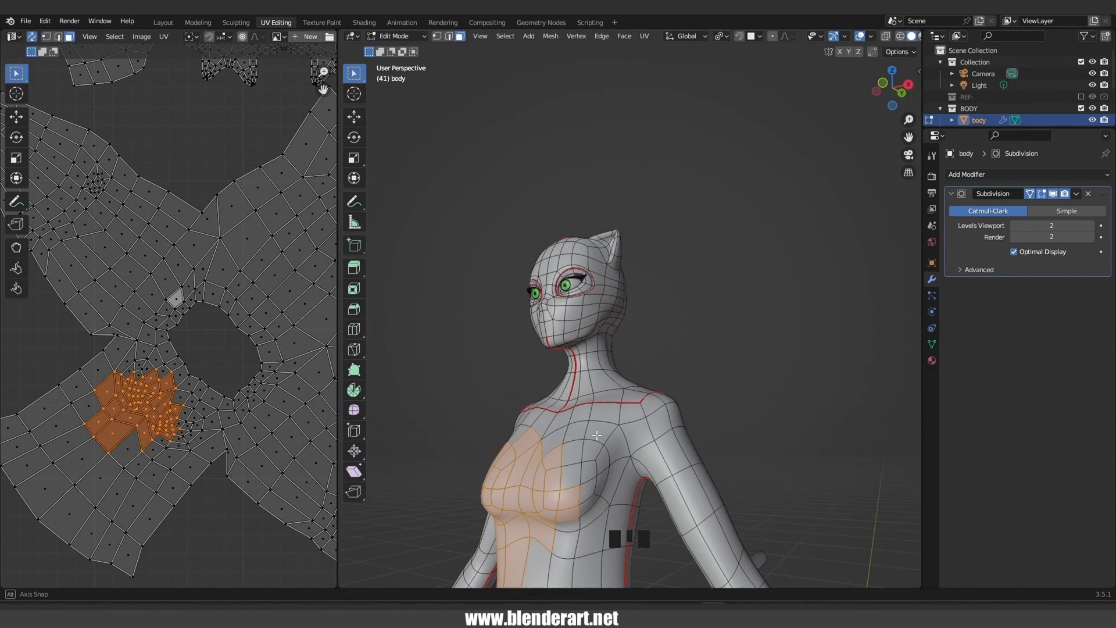
pyautogui.scroll(-4, 132, 277)
pyautogui.scroll(2, 634, 459)
pyautogui.press('2')
pyautogui.keyDown('shift'); pyautogui.moveTo(651, 471); pyautogui.dragTo(561, 472, button='middle'); pyautogui.keyUp('shift')
pyautogui.click(656, 457)
pyautogui.keyDown('ctrl'); pyautogui.click(643, 418); pyautogui.keyUp('ctrl')
pyautogui.keyDown('ctrl'); pyautogui.click(624, 371); pyautogui.keyUp('ctrl')
pyautogui.keyDown('ctrl'); pyautogui.click(562, 472); pyautogui.keyUp('ctrl')
pyautogui.keyDown('ctrl'); pyautogui.click(576, 412); pyautogui.keyUp('ctrl')
# Add the matching edge path around the right armhole, back and front, and mark the selected edges as seams
pyautogui.moveTo(576, 412); pyautogui.dragTo(750, 423, button='middle')
pyautogui.keyDown('ctrl'); pyautogui.click(750, 422); pyautogui.keyUp('ctrl')
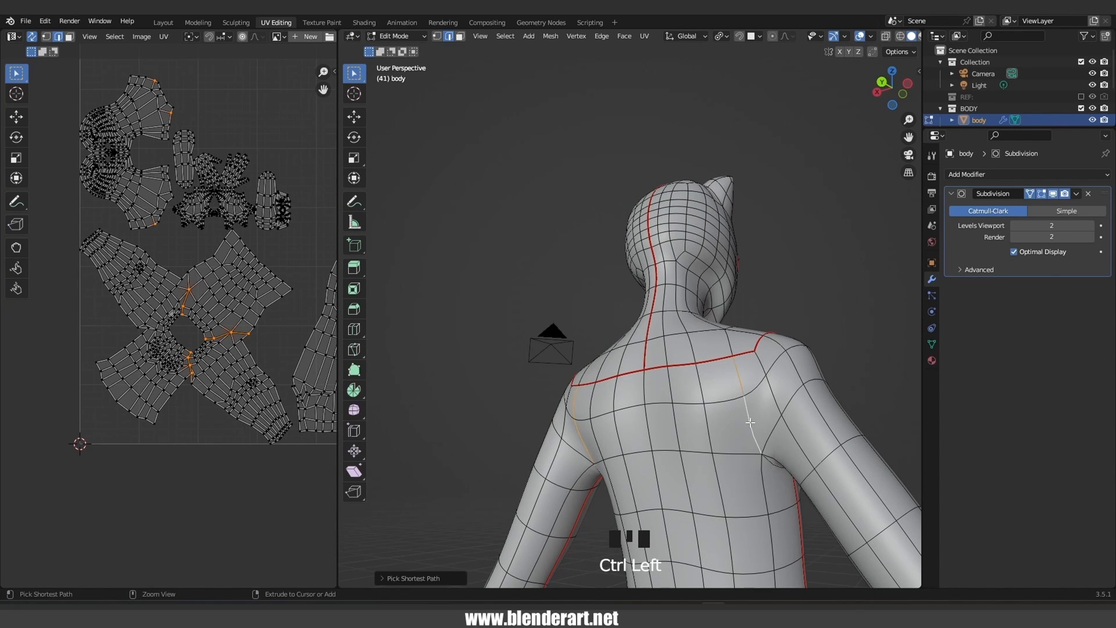
pyautogui.keyDown('ctrl'); pyautogui.click(773, 469); pyautogui.keyUp('ctrl')
pyautogui.moveTo(772, 469); pyautogui.dragTo(585, 405, button='middle')
pyautogui.keyDown('ctrl'); pyautogui.click(584, 405); pyautogui.keyUp('ctrl')
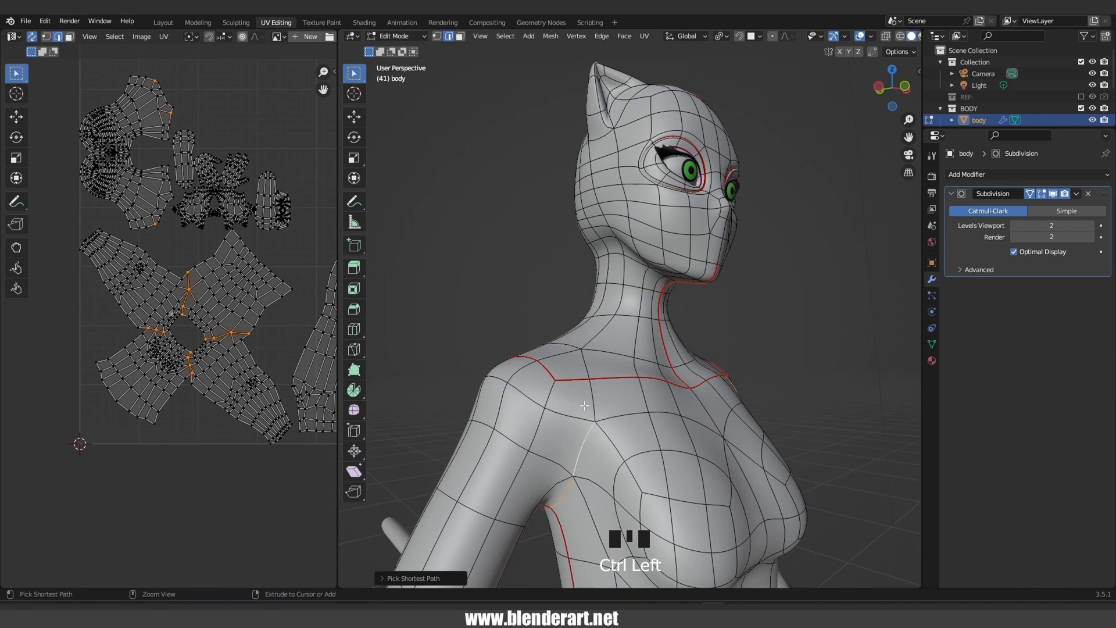
pyautogui.keyDown('ctrl'); pyautogui.click(586, 401); pyautogui.keyUp('ctrl')
pyautogui.click(644, 36)
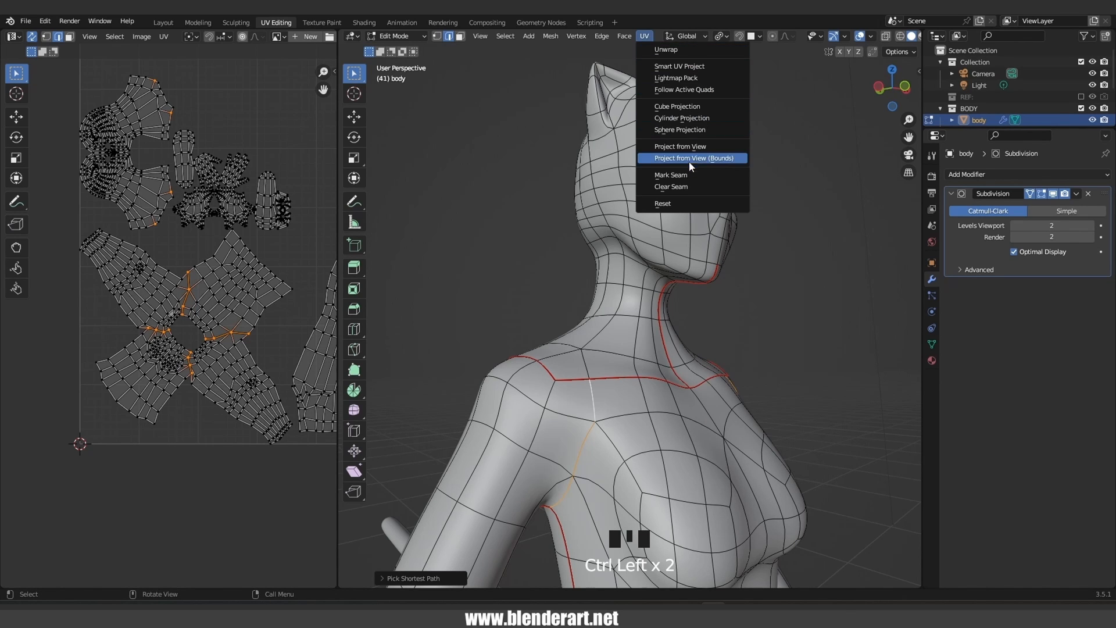
pyautogui.click(674, 175)
# Select the entire body mesh and unwrap it again with the new armhole seams
pyautogui.scroll(-4, 730, 393)
pyautogui.moveTo(730, 393); pyautogui.dragTo(651, 414, button='middle')
pyautogui.press('a')
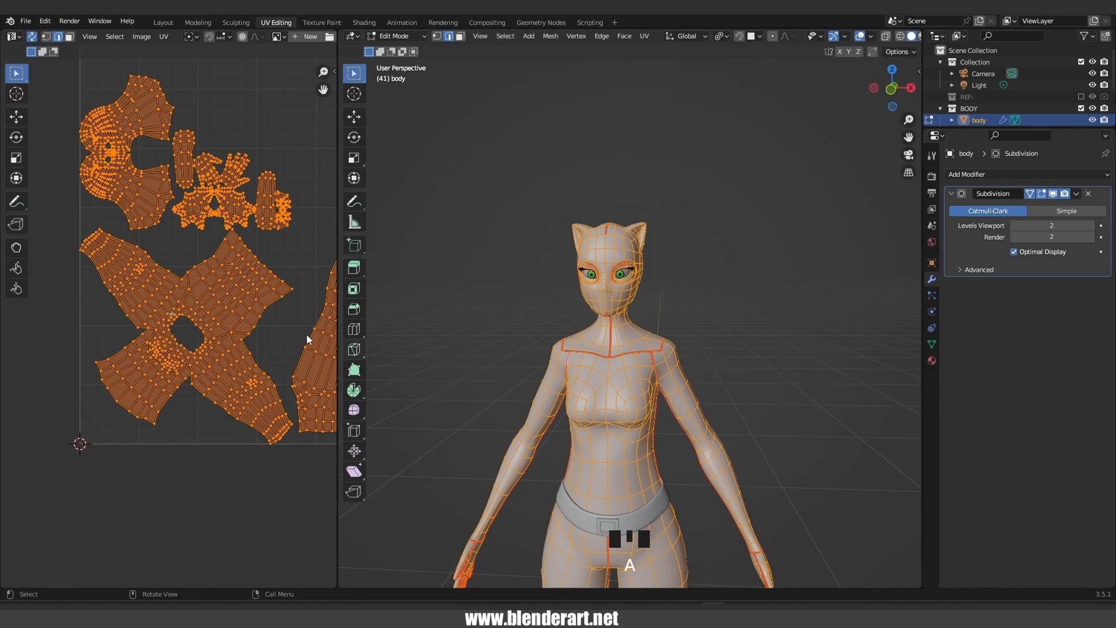
pyautogui.scroll(-4, 308, 340)
pyautogui.moveTo(308, 340); pyautogui.dragTo(295, 357, button='middle')
pyautogui.press('u')
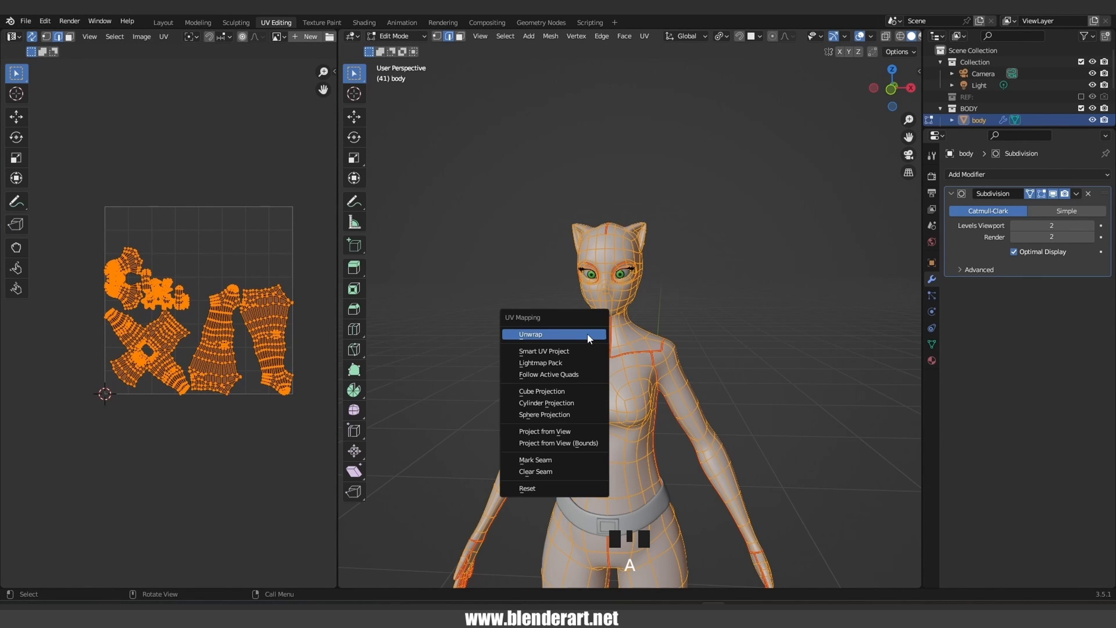
pyautogui.click(588, 338)
pyautogui.scroll(5, 152, 285)
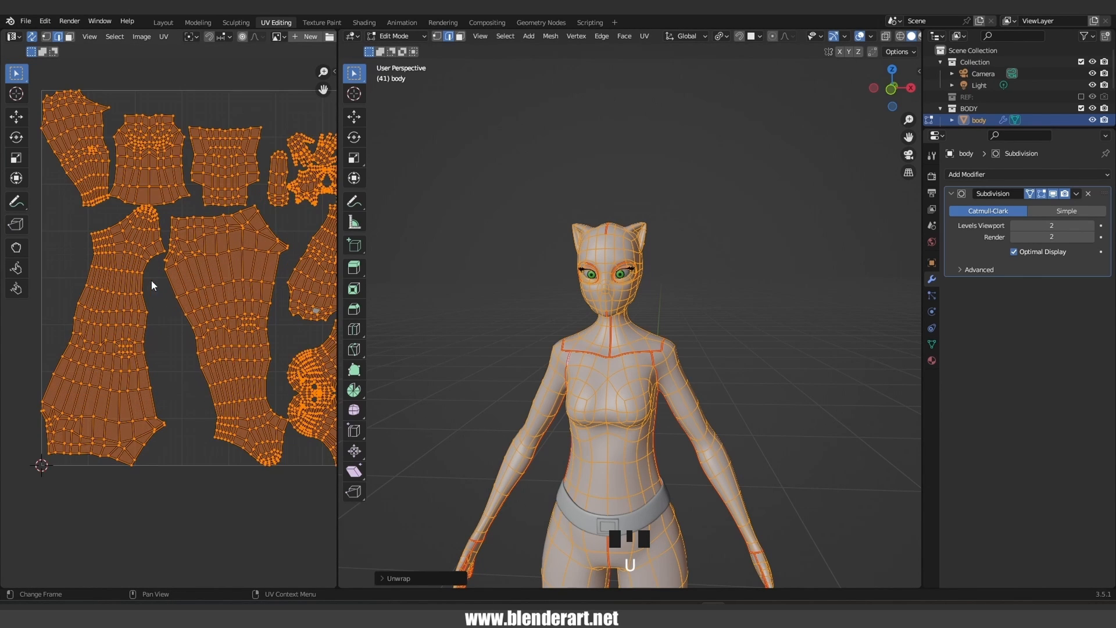
pyautogui.scroll(-4, 190, 263)
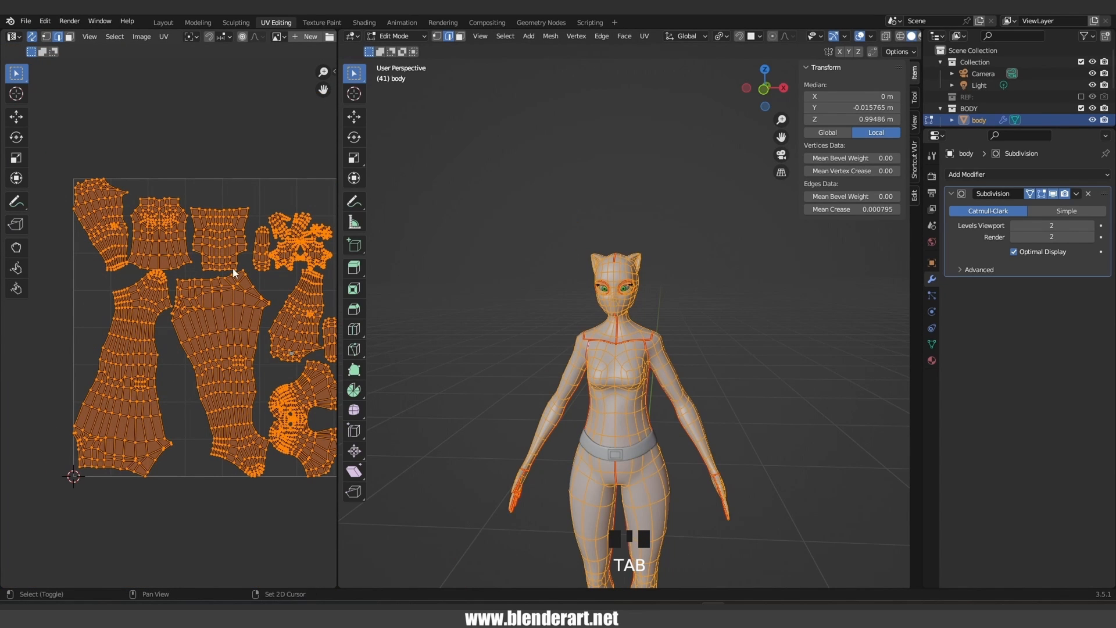
# Try scaling the selected head-and-neck UV island in the layout and cancel the resizing
pyautogui.scroll(-1, 193, 264)
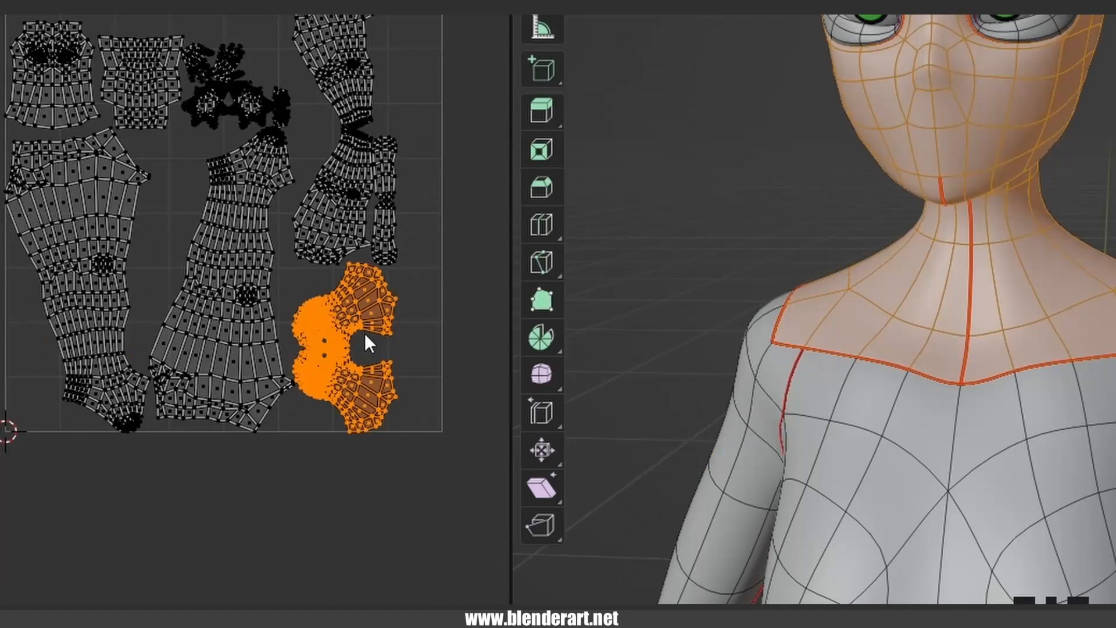
pyautogui.press('s')
pyautogui.rightClick(426, 397)
pyautogui.press('s')
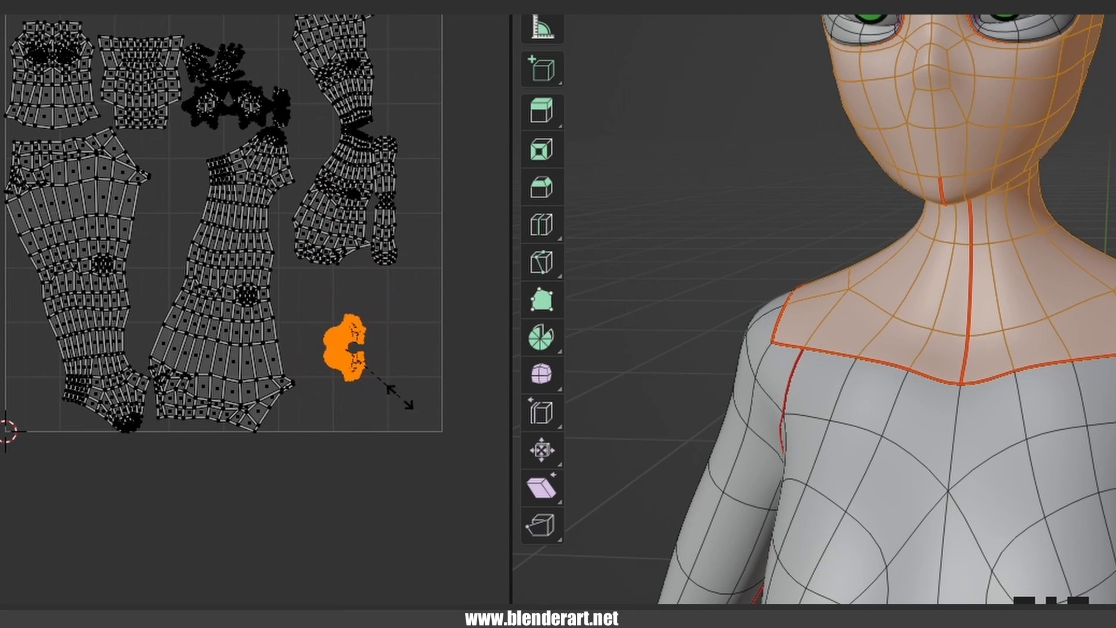
pyautogui.rightClick(391, 392)
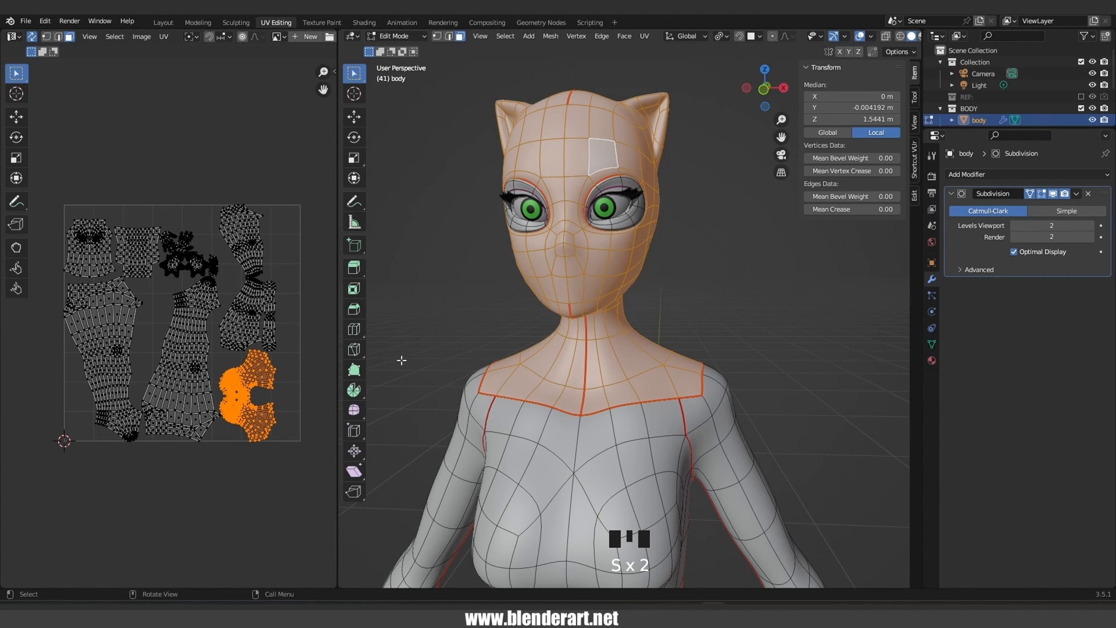
# Select both linked leg islands in the UV layout and scale them down together
pyautogui.click(183, 358)
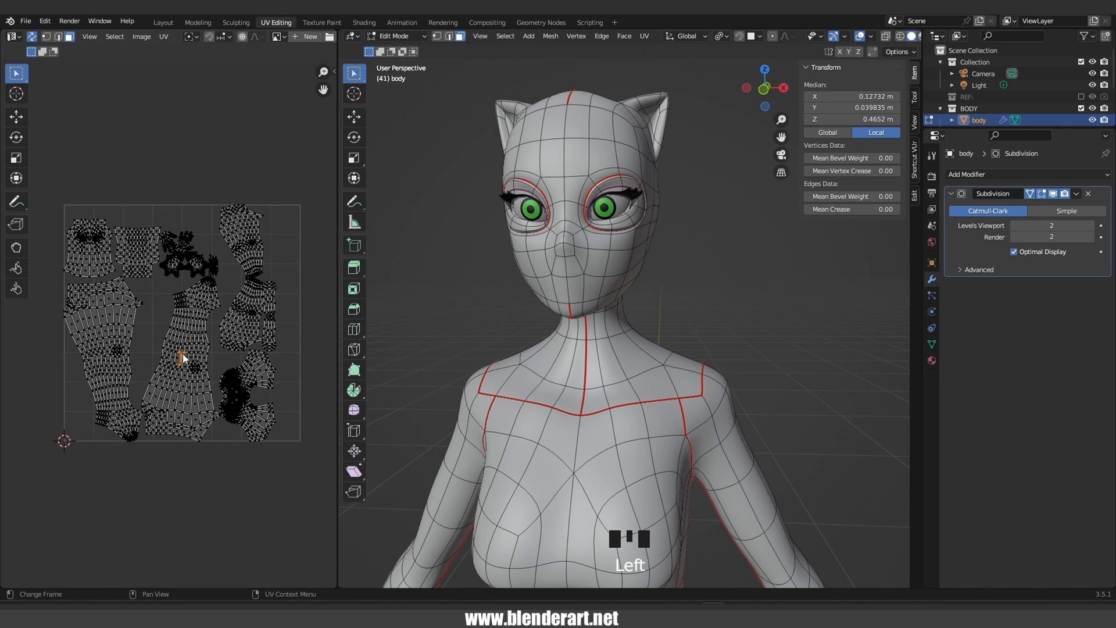
pyautogui.press('l')
pyautogui.press('l')
pyautogui.scroll(-6, 657, 493)
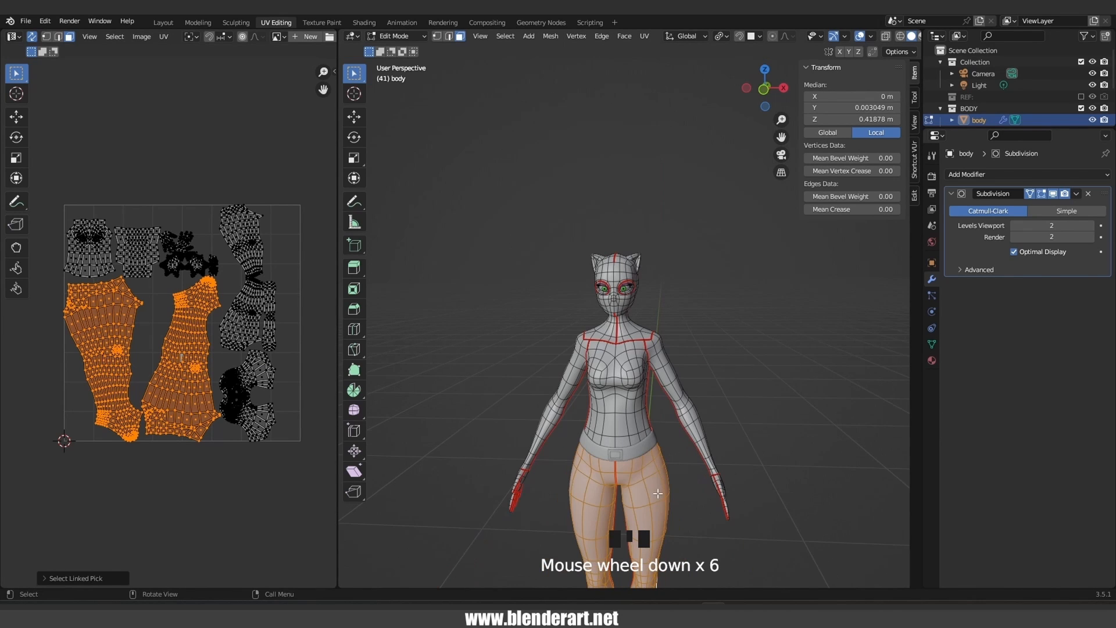
pyautogui.press('s')
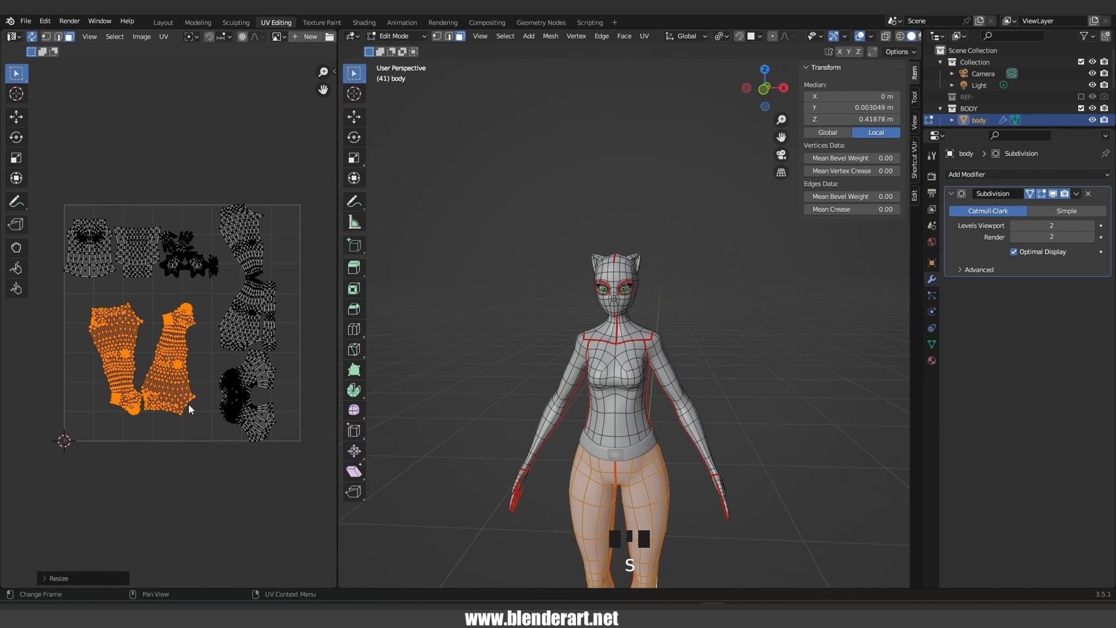
# Move the two leg islands together into the lower-left corner of the UV square
pyautogui.click(186, 401)
pyautogui.press('g')
pyautogui.click(166, 431)
pyautogui.scroll(2, 167, 433)
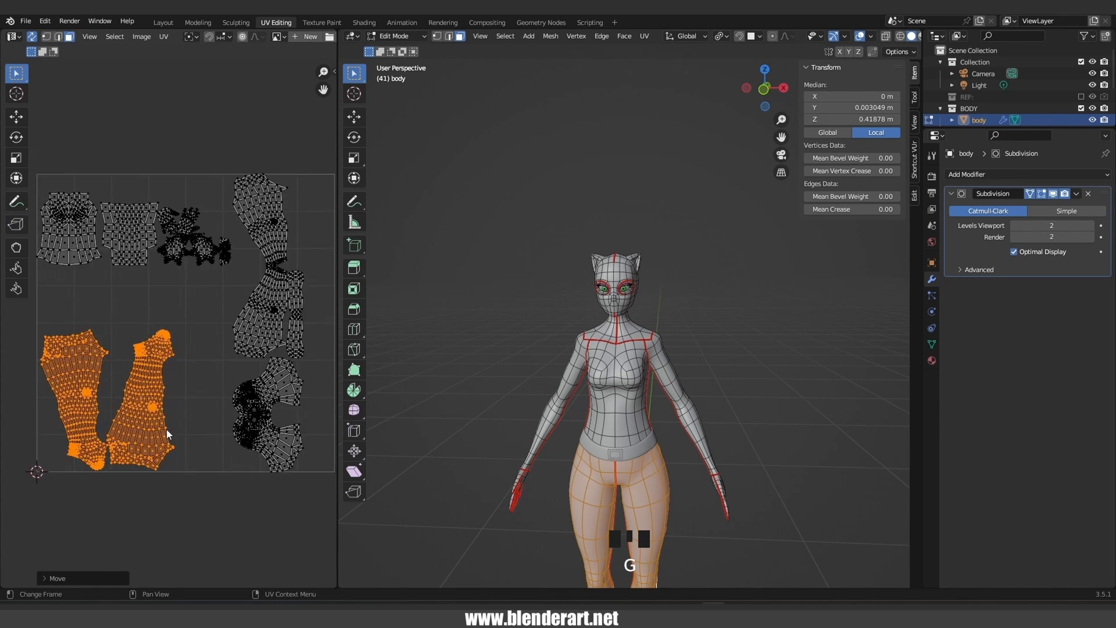
# Select the right arm's UV island, rotate it horizontally and place it between the torso islands and the leg islands
pyautogui.press('l')
pyautogui.press('r')
pyautogui.click(224, 258)
pyautogui.press('g')
pyautogui.click(110, 256)
pyautogui.scroll(-1, 271, 288)
# Select the left arm's UV island, rotate it horizontally and place it beside the other arm island
pyautogui.click(264, 224)
pyautogui.press('l')
pyautogui.press('g')
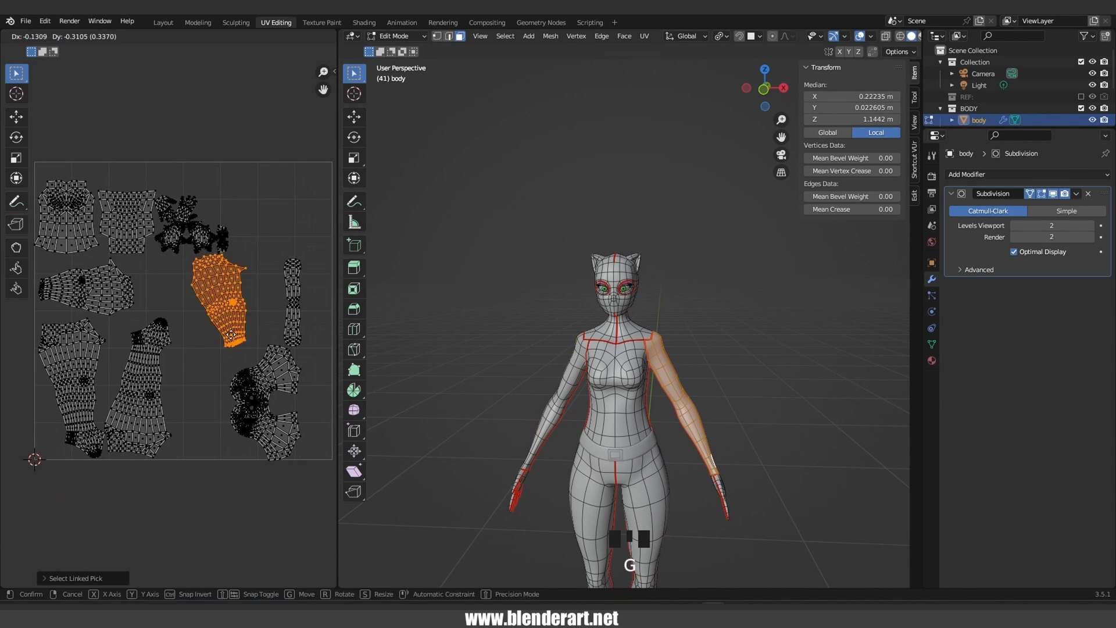
pyautogui.click(227, 313)
pyautogui.press('r')
pyautogui.click(277, 270)
pyautogui.press('g')
pyautogui.click(251, 255)
# Rotate the narrow foot-sole island horizontally and move it to the upper-right edge of the UV square
pyautogui.press('g')
pyautogui.click(305, 234)
pyautogui.press('r')
pyautogui.click(283, 259)
pyautogui.press('g')
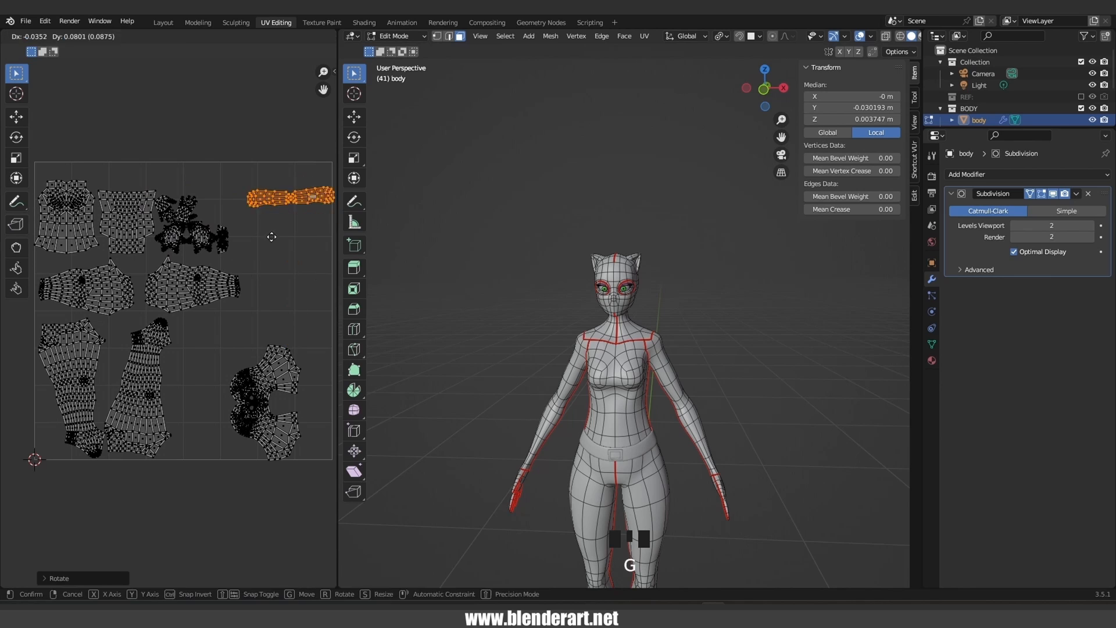
pyautogui.click(259, 223)
pyautogui.press('r')
pyautogui.click(251, 230)
# Level and enlarge the head-and-neck island, placing it in the lower-right area of the UV square
pyautogui.click(313, 443)
pyautogui.press('r')
pyautogui.click(309, 358)
pyautogui.press('g')
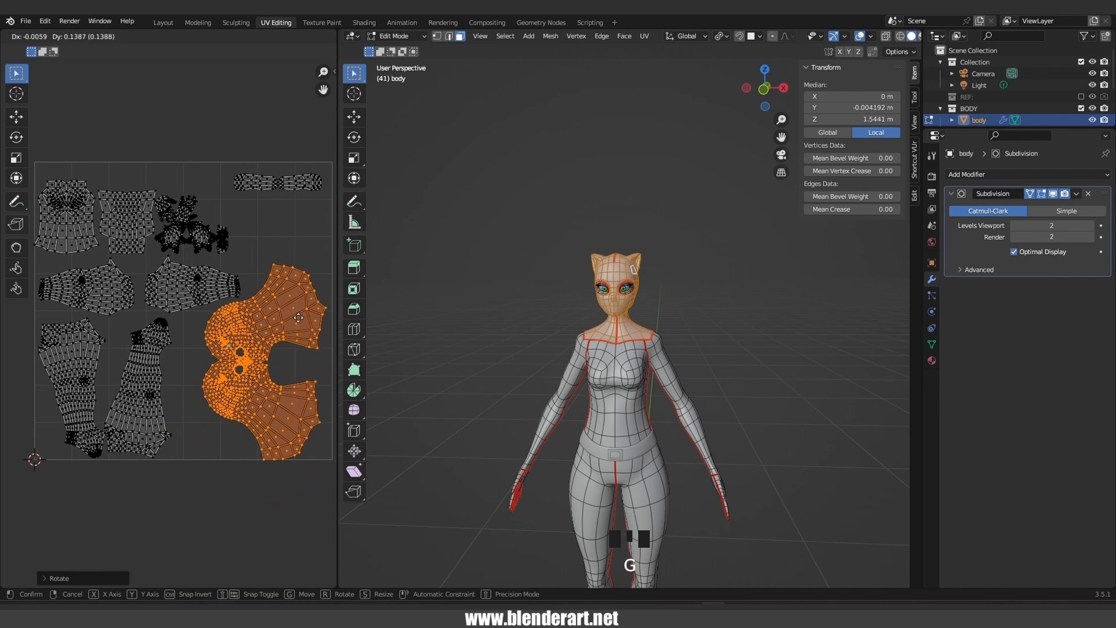
pyautogui.click(307, 317)
# Scale the arm islands up slightly and move the left arm's island into the space below the foot-sole strip
pyautogui.click(188, 293)
pyautogui.press('l')
pyautogui.press('l')
pyautogui.click(189, 291)
pyautogui.press('l')
pyautogui.press('g')
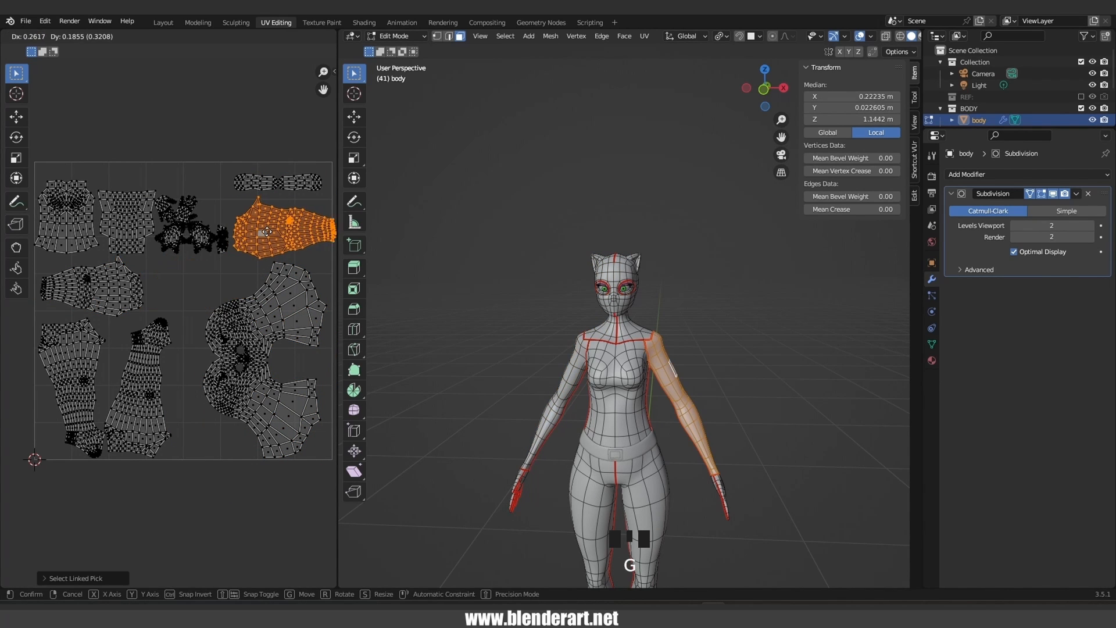
pyautogui.click(260, 234)
# Fit the small narrow island upright between the hand islands and the foot-sole strip, and leave mesh editing
pyautogui.scroll(3, 224, 241)
pyautogui.press('h')
pyautogui.hotkey('ctrl', 'z')
pyautogui.click(236, 223)
pyautogui.press('Home')
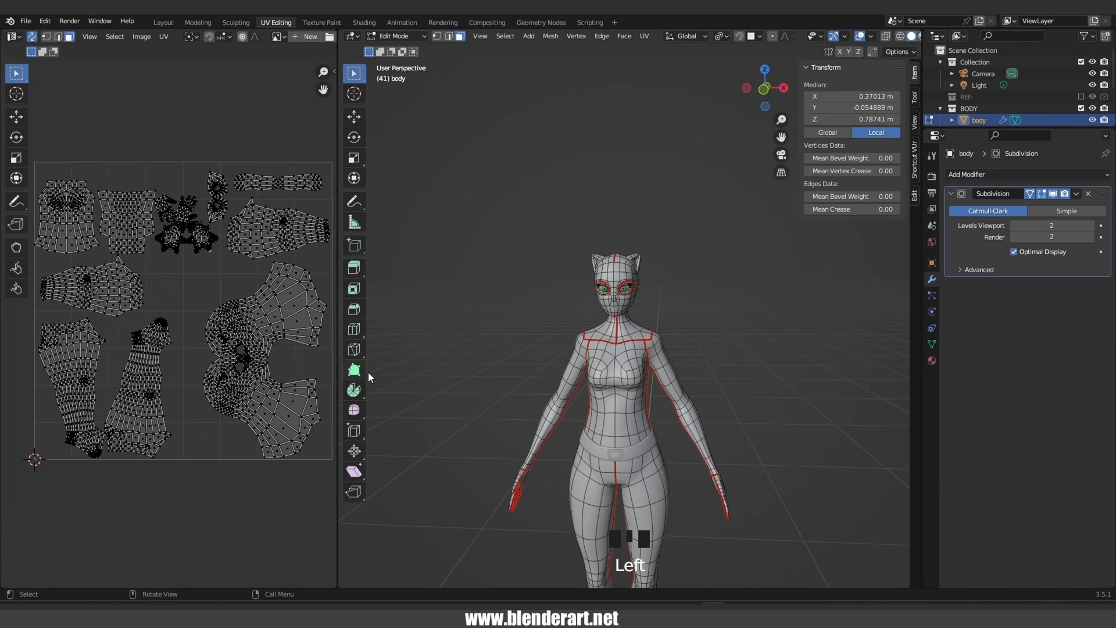
pyautogui.press('Tab')
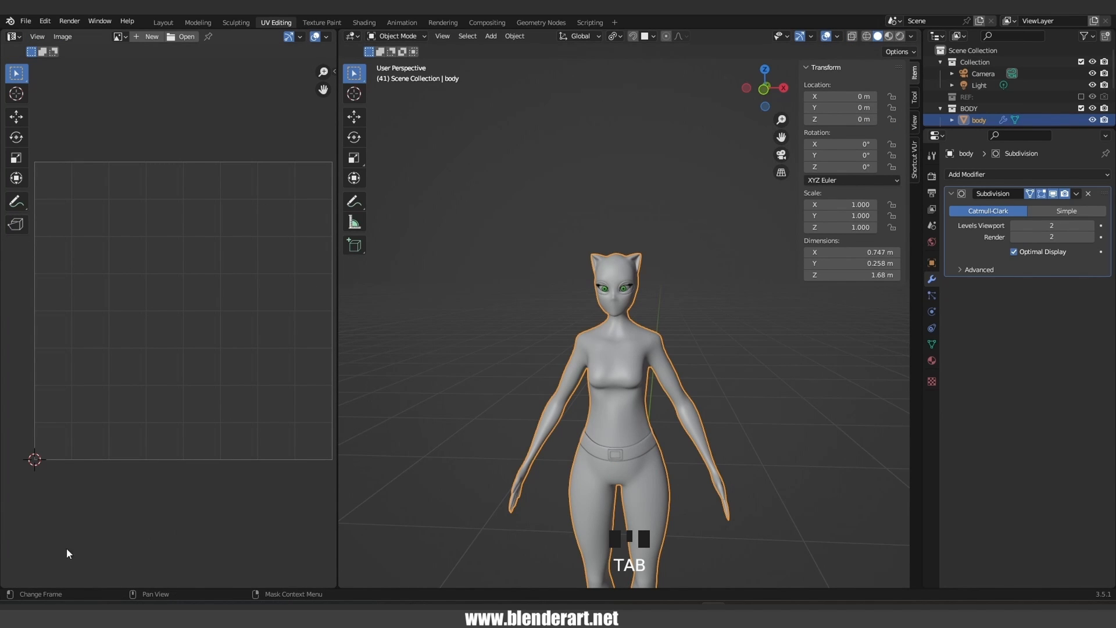
# Split the UV editor area, turn the lower part into a Shader Editor and hide its sidebar
pyautogui.moveTo(6, 584); pyautogui.dragTo(19, 285)
pyautogui.click(14, 253)
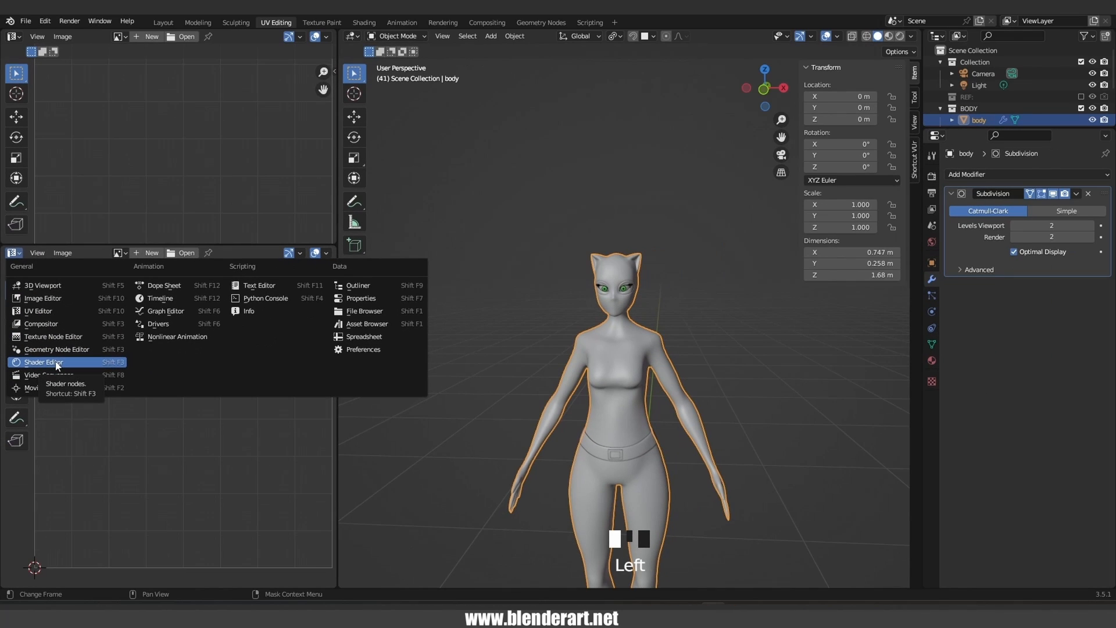
pyautogui.click(55, 363)
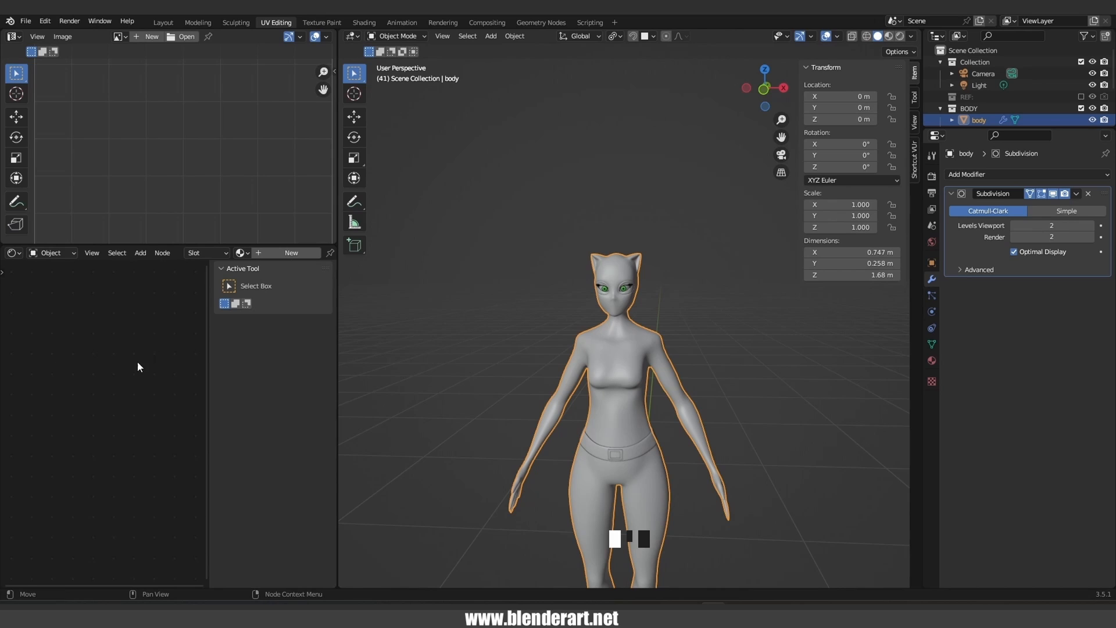
pyautogui.press('n')
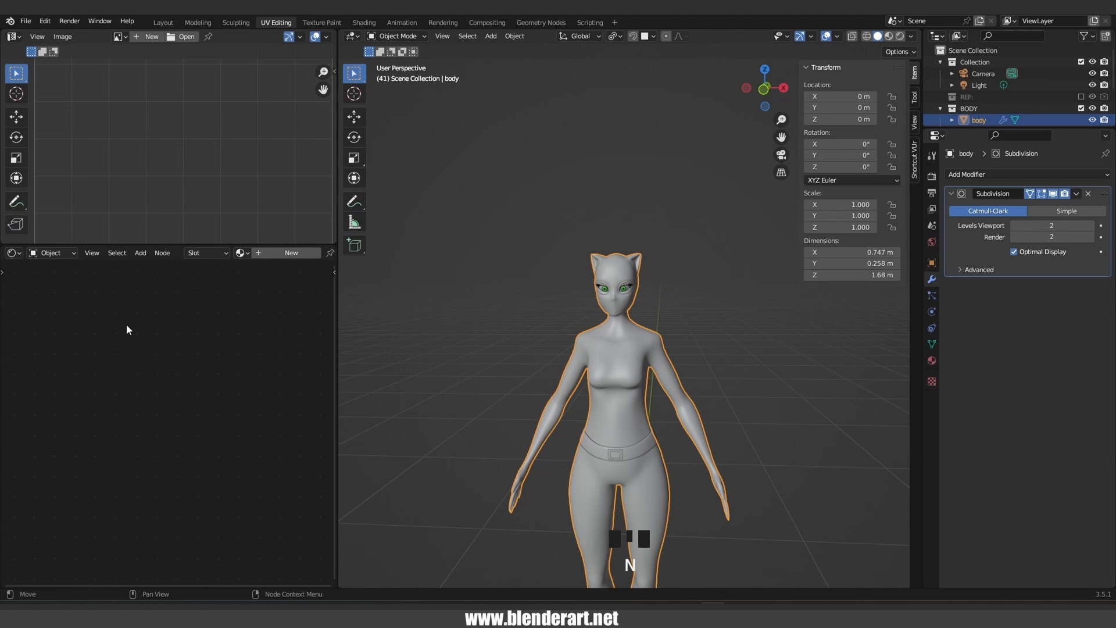
# Create a new material on the body and name it M_BODY
pyautogui.click(298, 252)
pyautogui.scroll(-5, 291, 259)
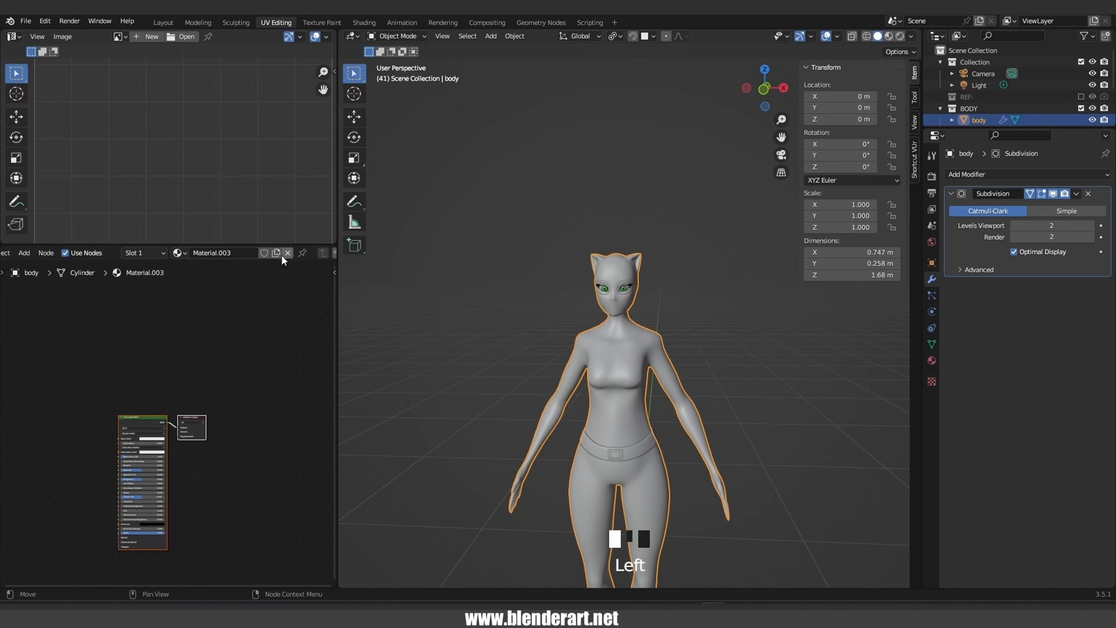
pyautogui.doubleClick(217, 255)
pyautogui.moveTo(243, 253); pyautogui.dragTo(165, 254)
pyautogui.write('M_BODY')
pyautogui.press('Return')
# Show the body's material properties and widen the UV and shader editor areas
pyautogui.scroll(6, 152, 451)
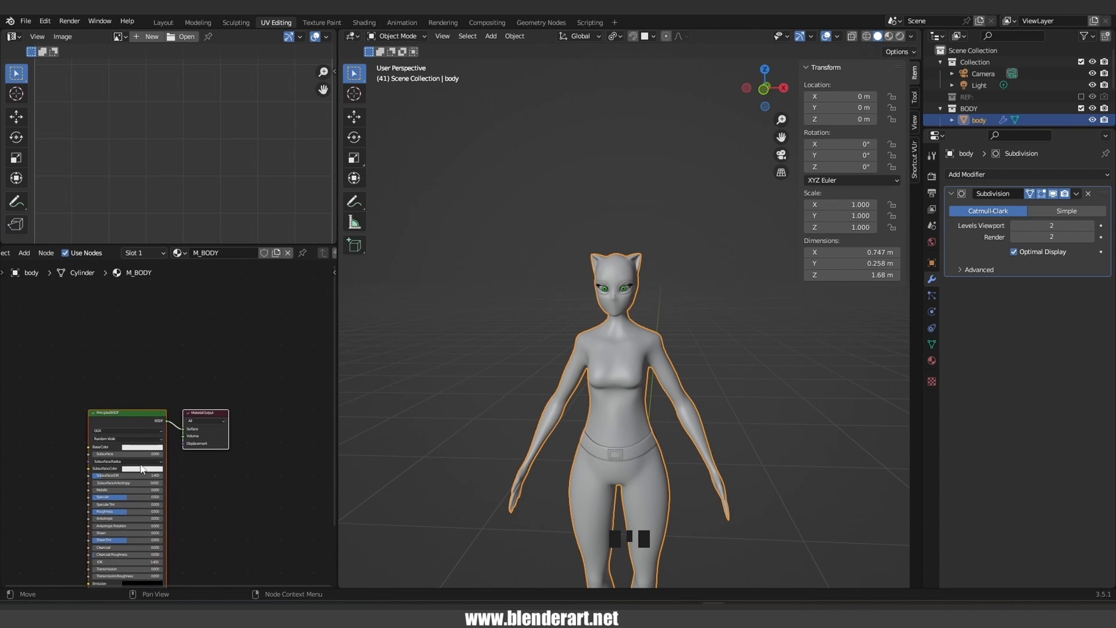
pyautogui.moveTo(145, 461); pyautogui.dragTo(219, 386, button='middle')
pyautogui.scroll(1, 219, 386)
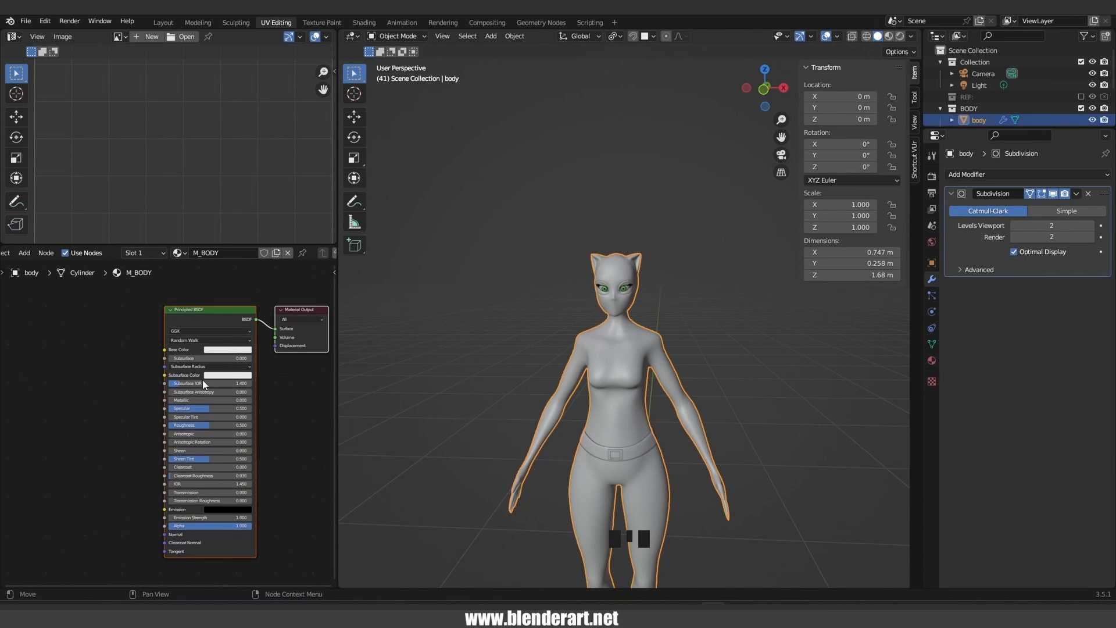
pyautogui.click(932, 361)
pyautogui.moveTo(338, 405); pyautogui.dragTo(452, 419)
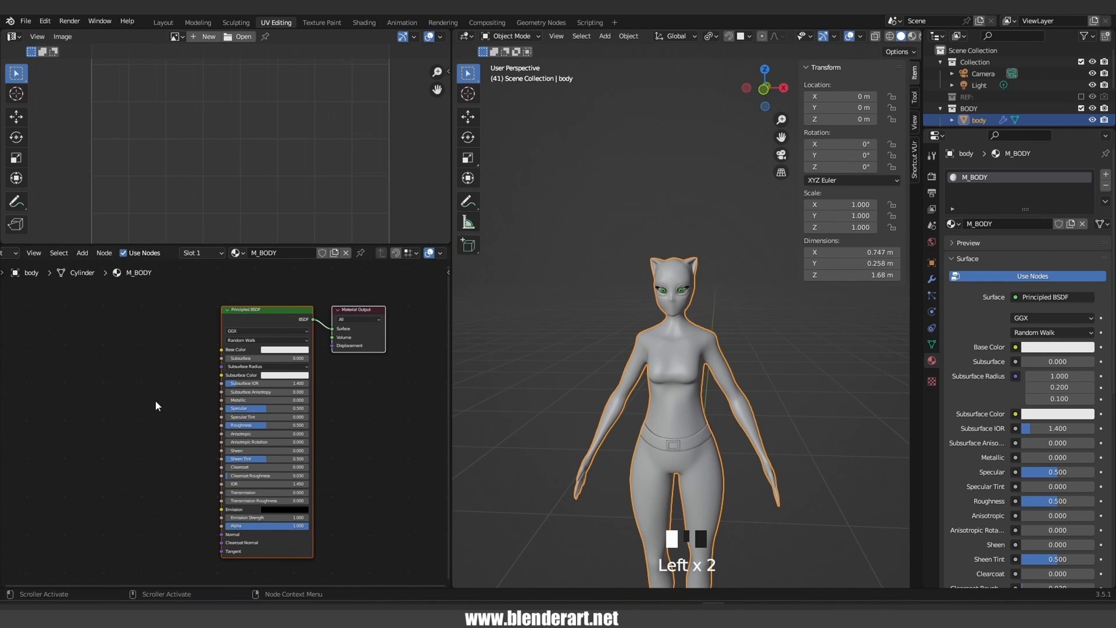
# Add an Image Texture node and connect its Color output to the Principled BSDF's Base Color
pyautogui.scroll(1, 117, 396)
pyautogui.click(115, 396)
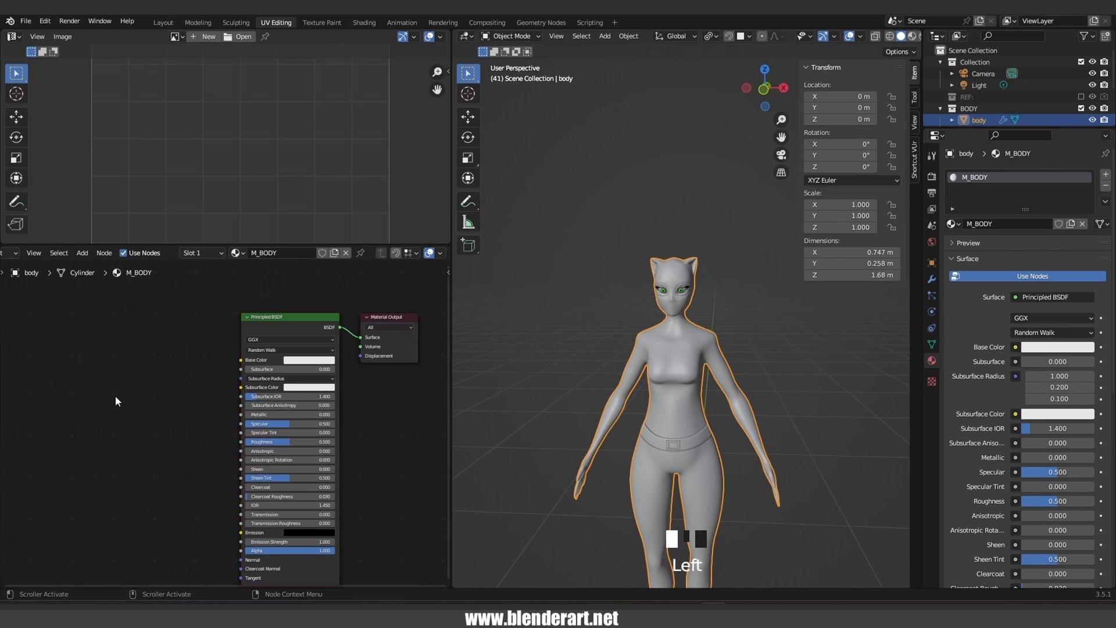
pyautogui.hotkey('shift', 'a')
pyautogui.click(79, 254)
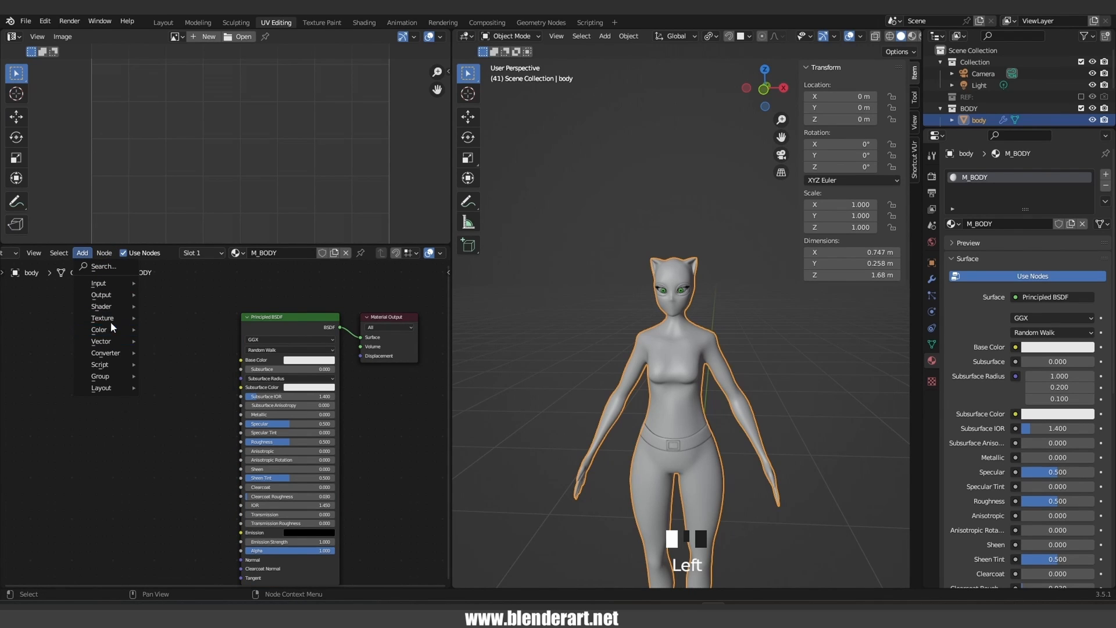
pyautogui.moveTo(112, 320)
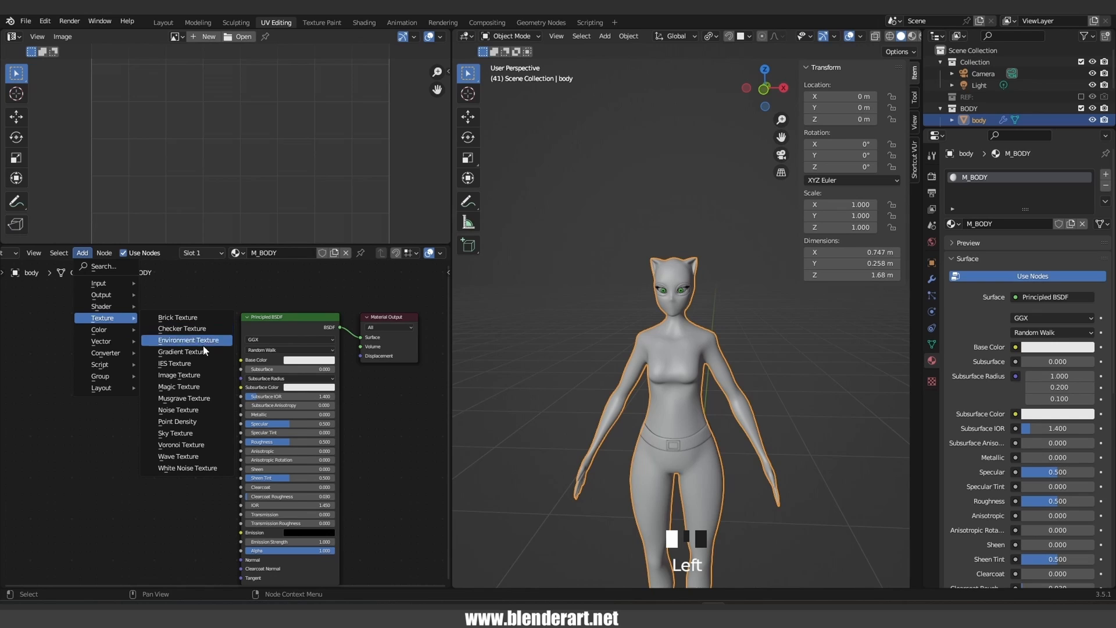
pyautogui.click(184, 380)
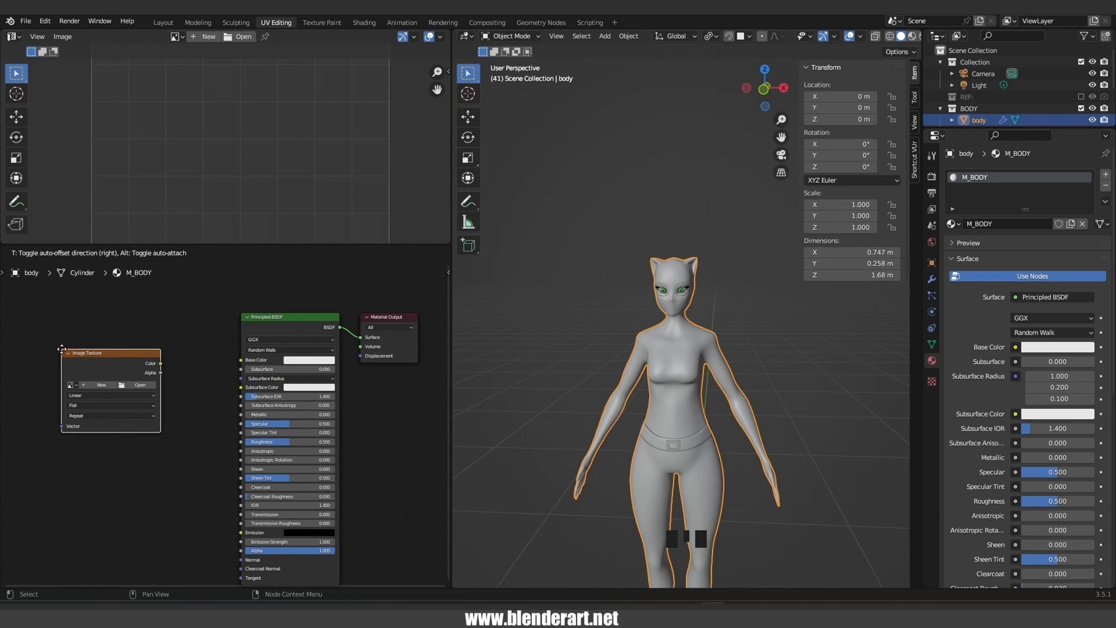
pyautogui.click(61, 349)
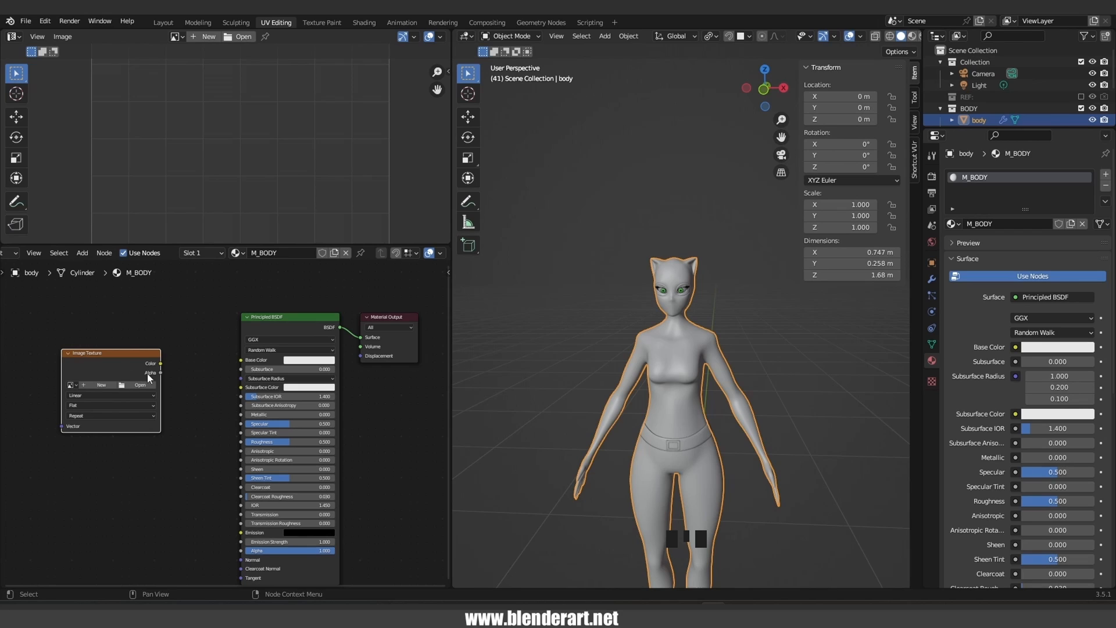
pyautogui.moveTo(160, 363); pyautogui.dragTo(176, 298)
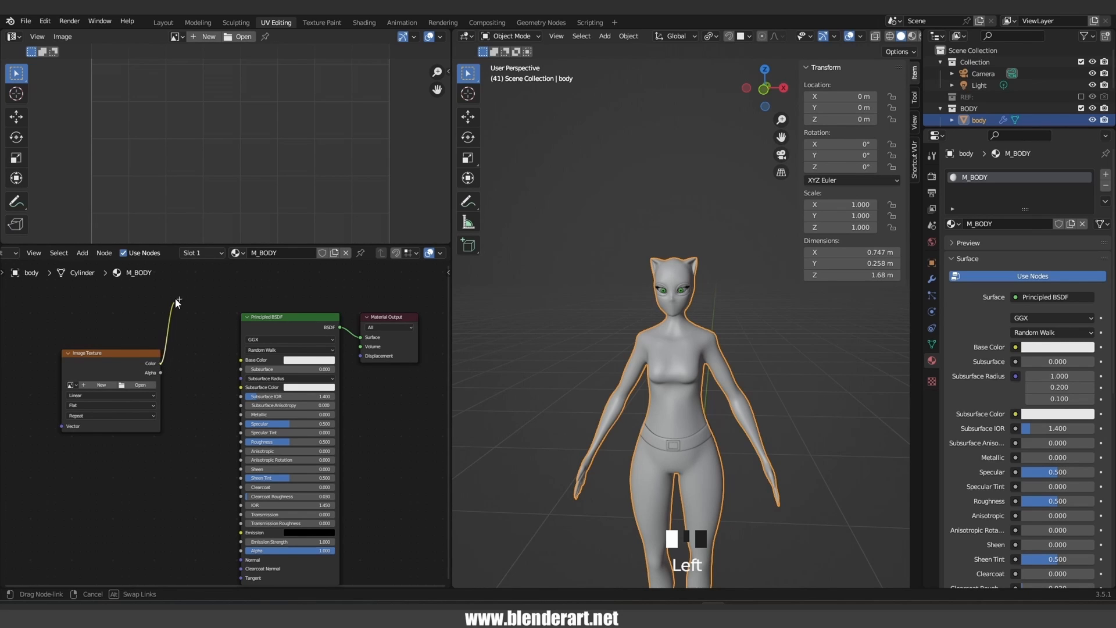
pyautogui.moveTo(240, 343); pyautogui.dragTo(240, 360)
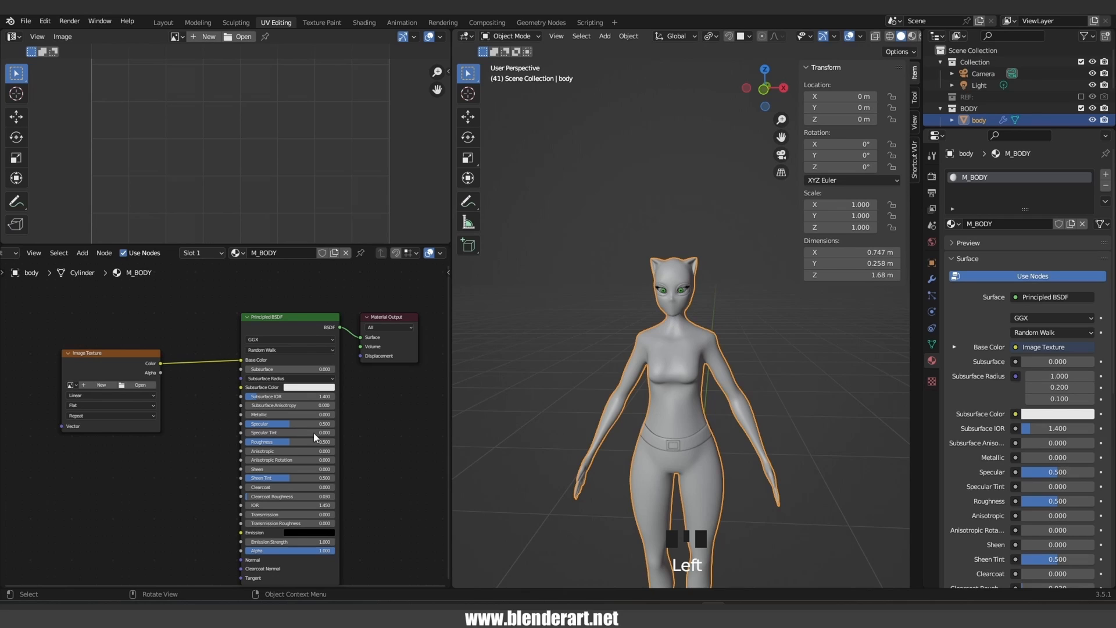
# Create a new 2048 × 2048 px image named M_BODY with the UV Grid generated type in the texture node
pyautogui.click(100, 384)
pyautogui.click(116, 405)
pyautogui.write('M_BODY')
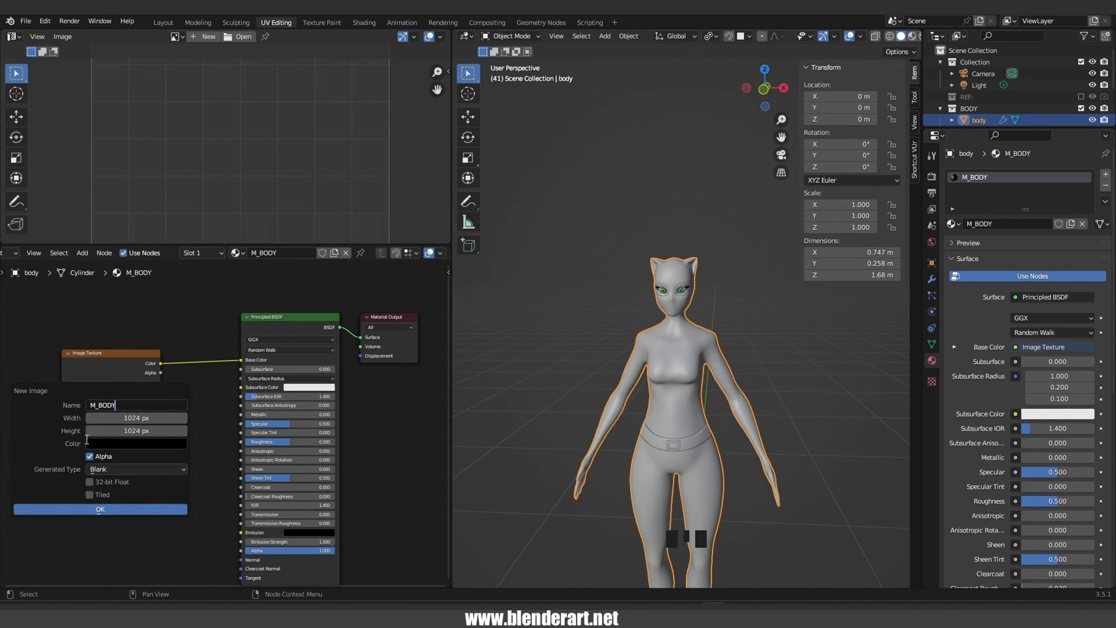
pyautogui.press('Return')
pyautogui.click(129, 418)
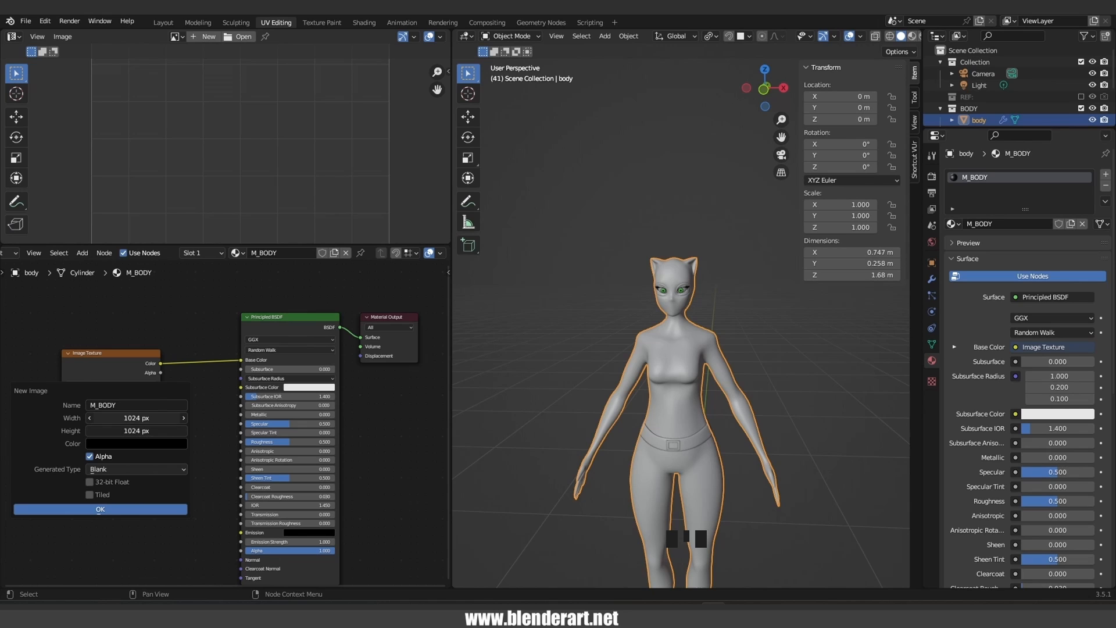
pyautogui.write('2048')
pyautogui.press('Return')
pyautogui.click(130, 470)
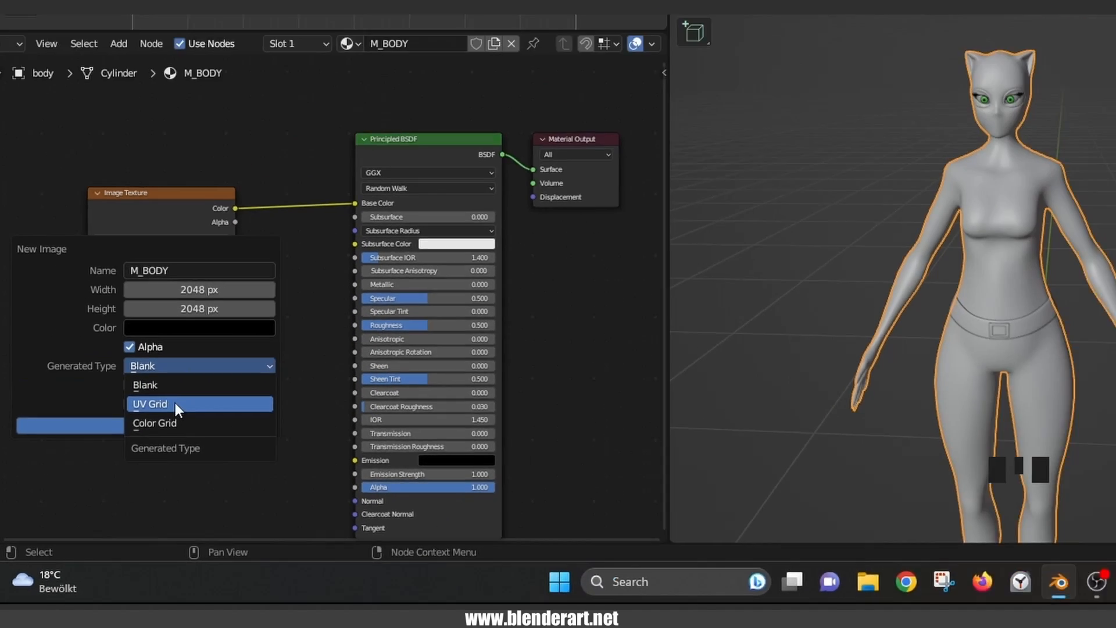
pyautogui.click(208, 326)
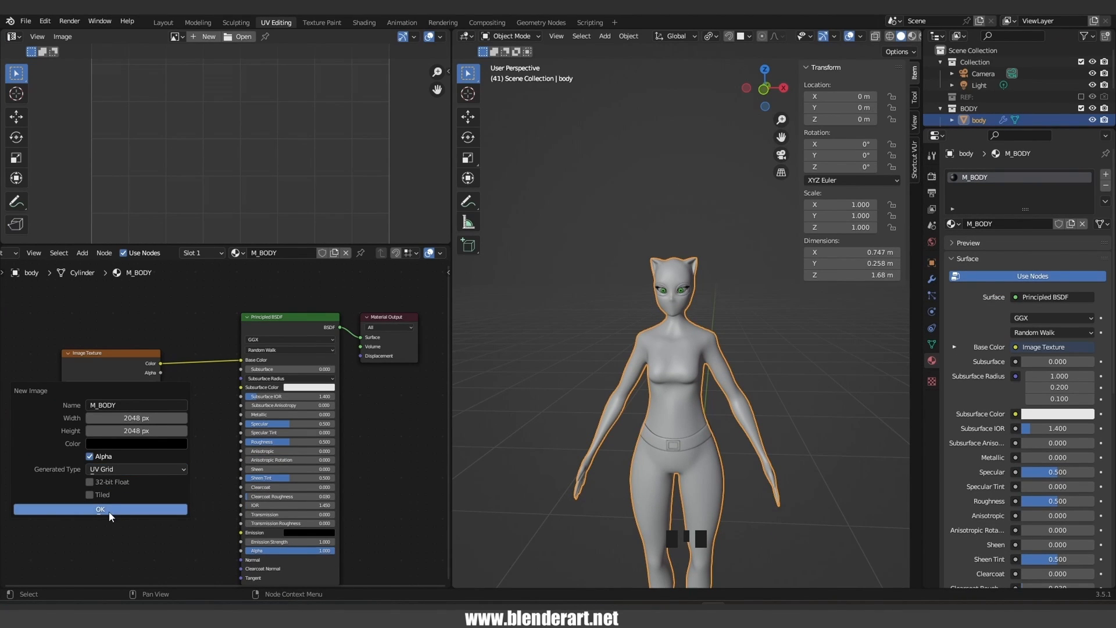
pyautogui.click(110, 509)
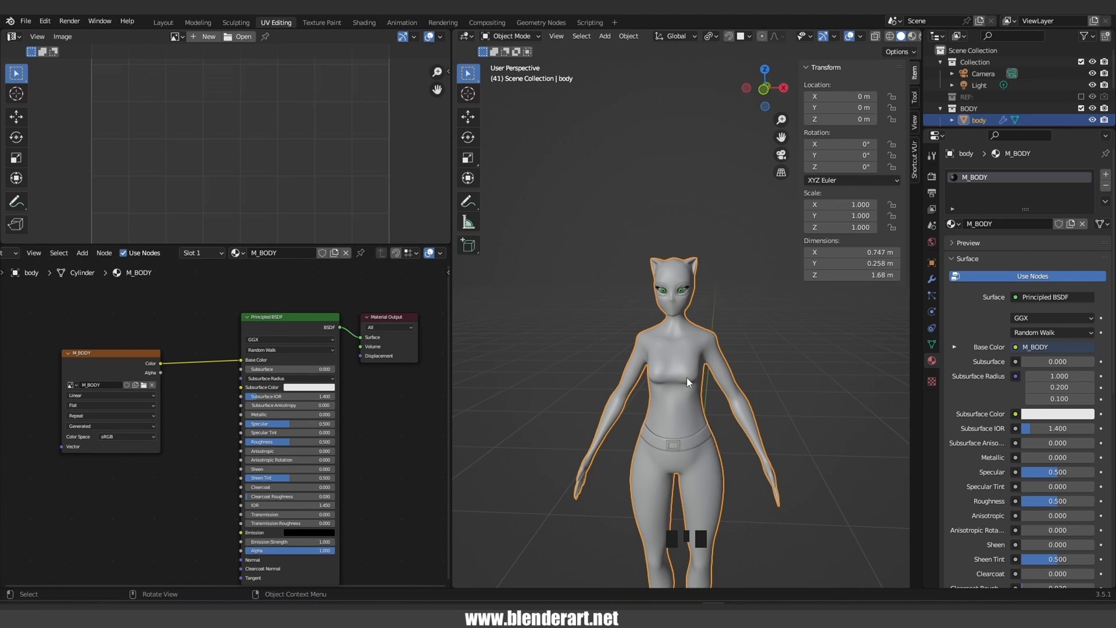
# Switch the 3D viewport to Material Preview shading and hide its sidebar
pyautogui.scroll(-2, 886, 43)
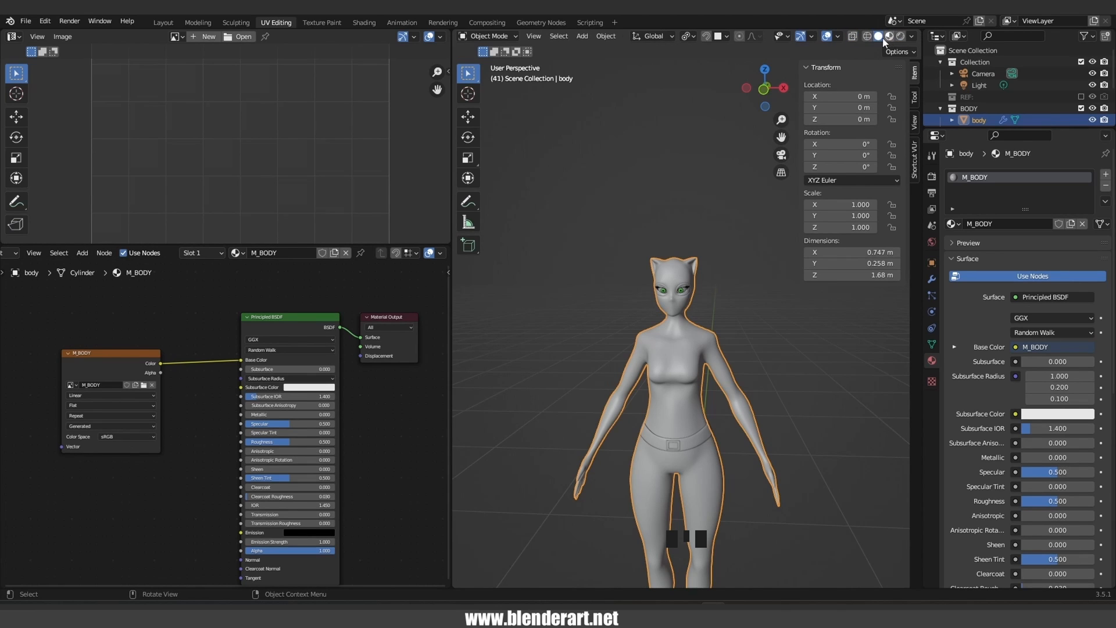
pyautogui.click(889, 37)
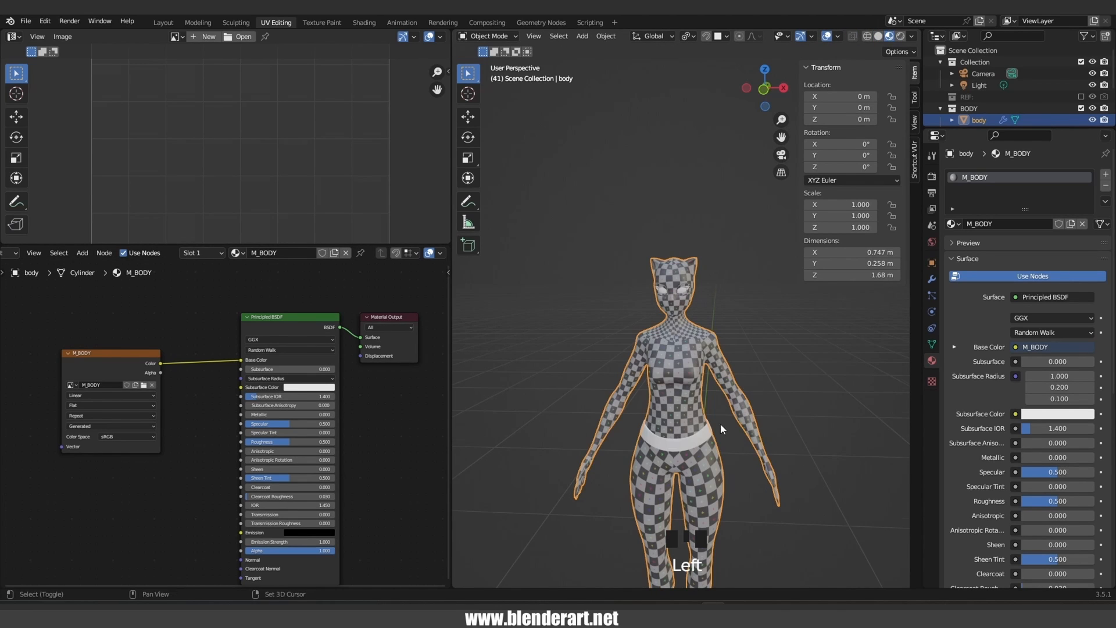
pyautogui.keyDown('shift'); pyautogui.moveTo(720, 429); pyautogui.dragTo(708, 313, button='middle'); pyautogui.keyUp('shift')
pyautogui.press('n')
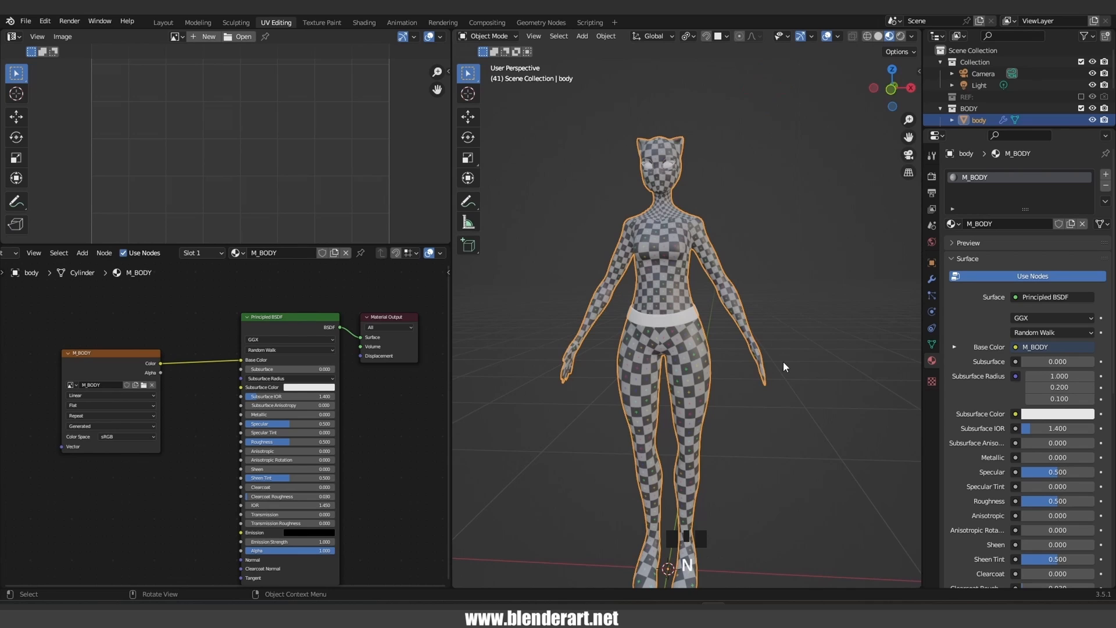
# Examine the checker pattern's size and distortion on the body's head, neck, chest and shoulders
pyautogui.moveTo(783, 362); pyautogui.dragTo(696, 385, button='middle')
pyautogui.scroll(4, 696, 305)
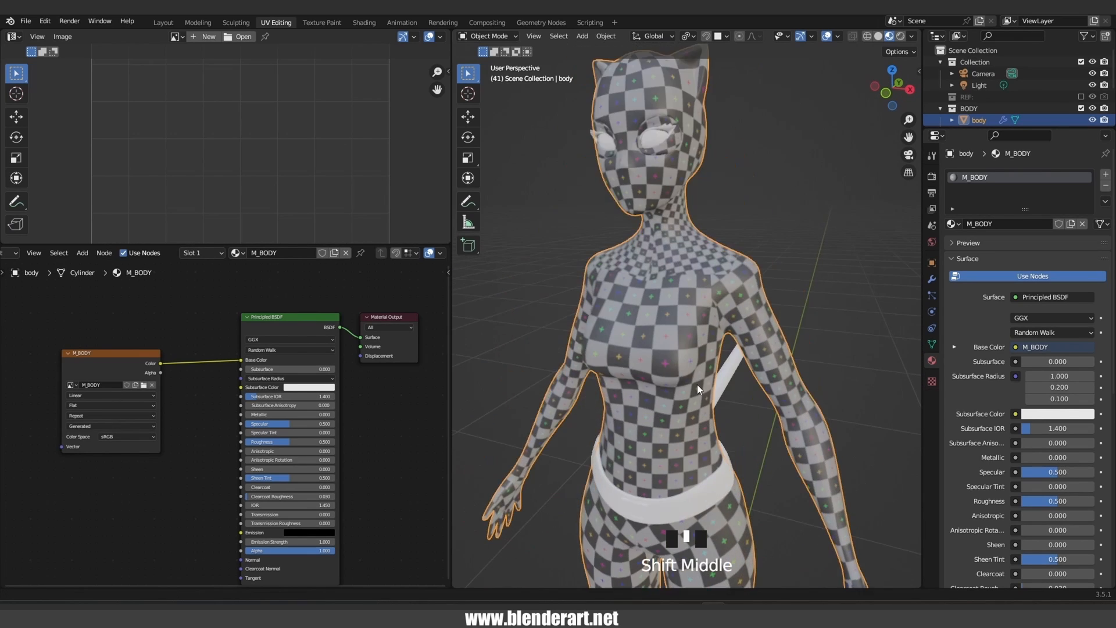
pyautogui.scroll(3, 679, 249)
pyautogui.moveTo(678, 249); pyautogui.dragTo(685, 154, button='middle')
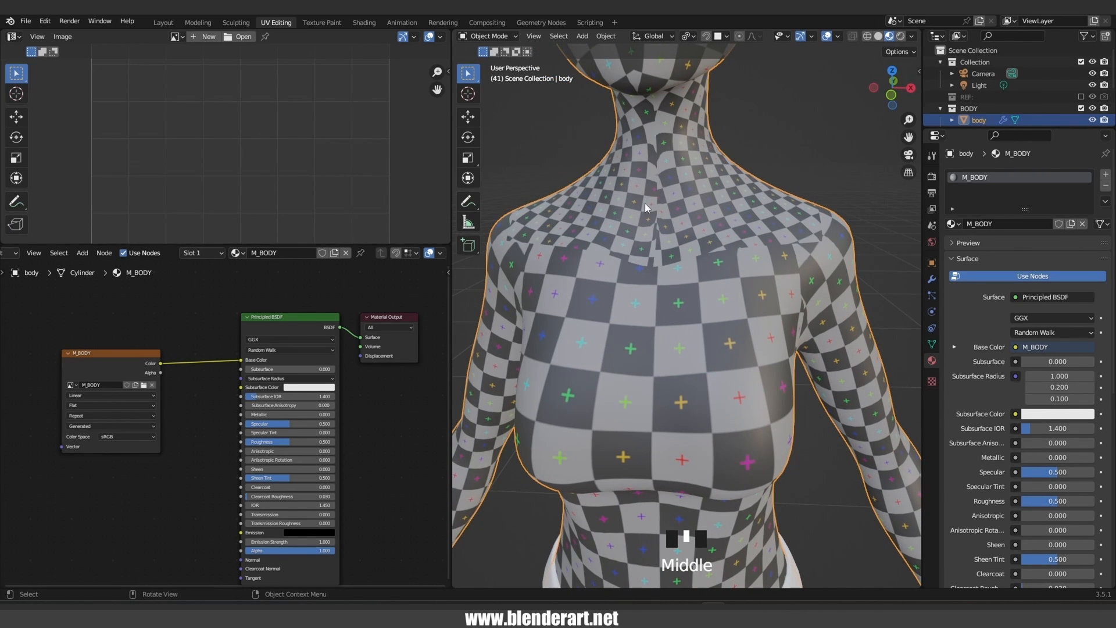
pyautogui.keyDown('shift'); pyautogui.moveTo(646, 207); pyautogui.dragTo(690, 204, button='middle'); pyautogui.keyUp('shift')
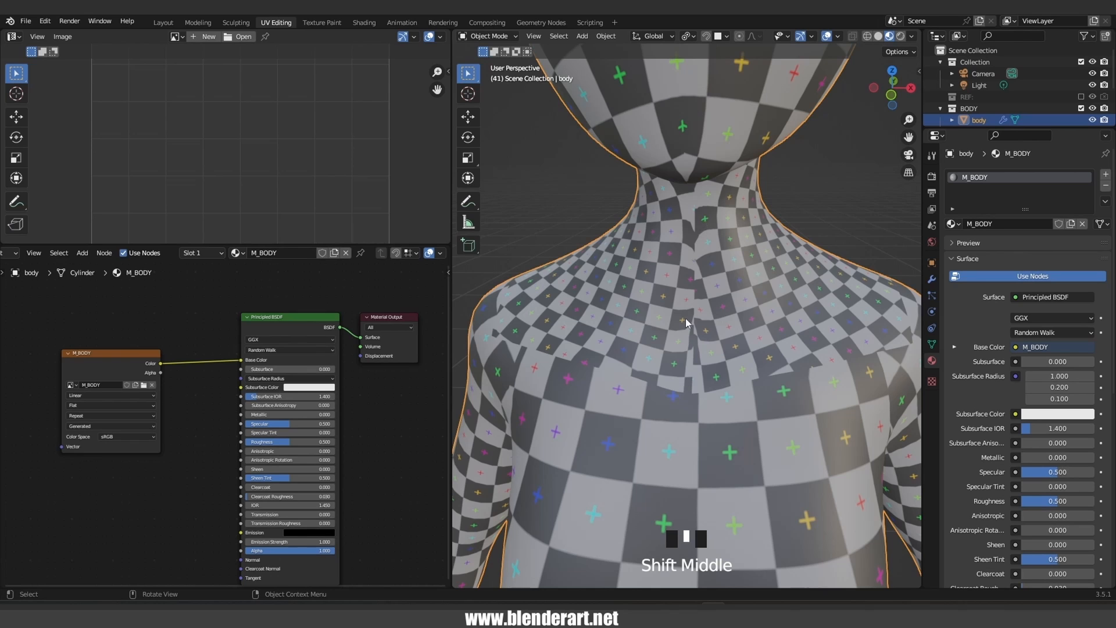
pyautogui.scroll(-6, 686, 323)
pyautogui.moveTo(703, 389); pyautogui.dragTo(657, 389, button='middle')
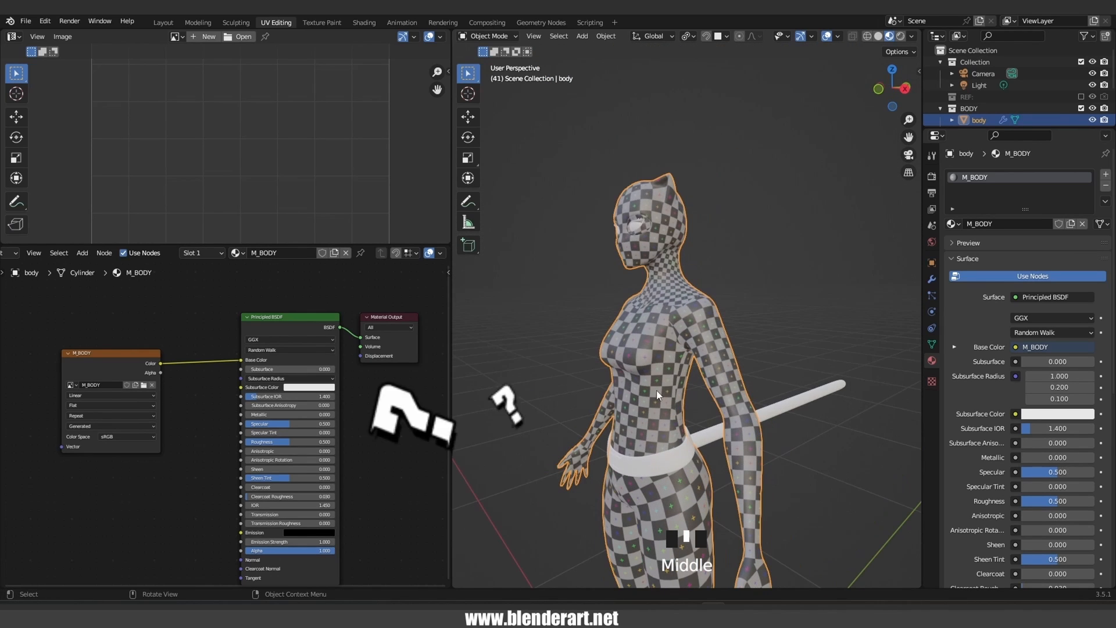
# Enlarge the UV editor and enter Edit Mode on the body, picking a face on the chest
pyautogui.moveTo(218, 244); pyautogui.dragTo(220, 407)
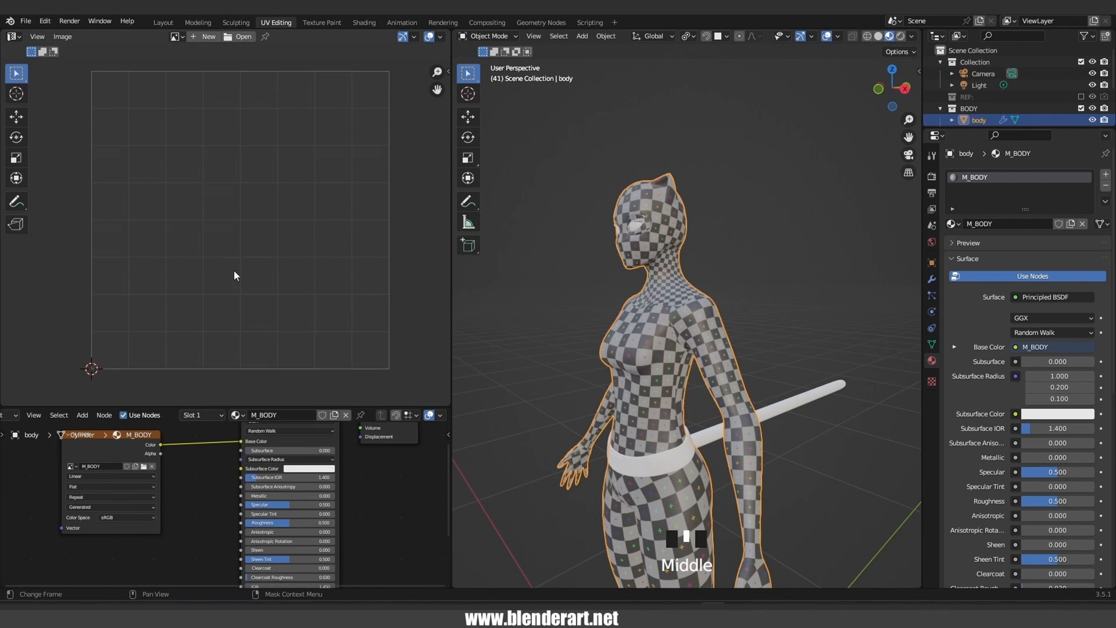
pyautogui.press('Tab')
pyautogui.press('a')
pyautogui.click(630, 341)
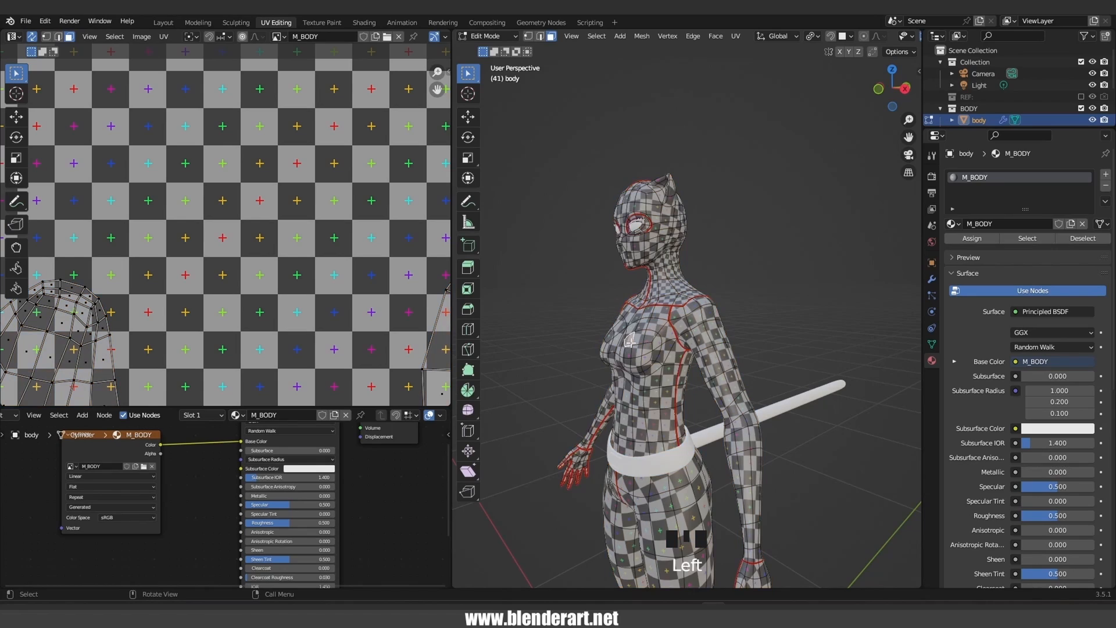
# Select the chest's linked UV island, enlarge it well beyond its current size and move it over the middle of the UV layout
pyautogui.press('l')
pyautogui.scroll(-5, 154, 212)
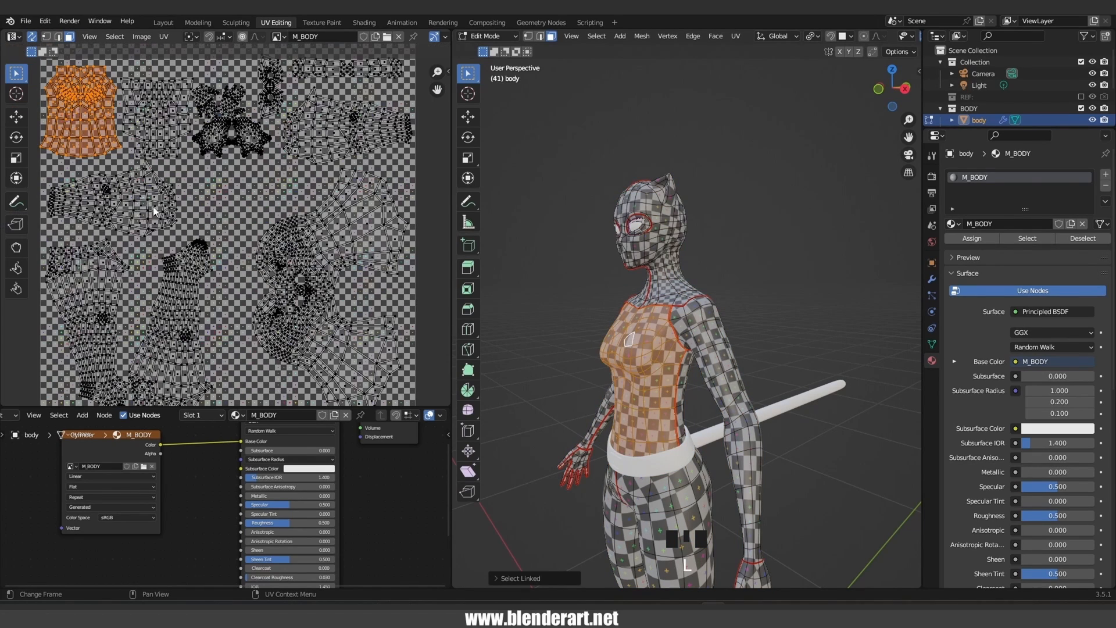
pyautogui.press('s')
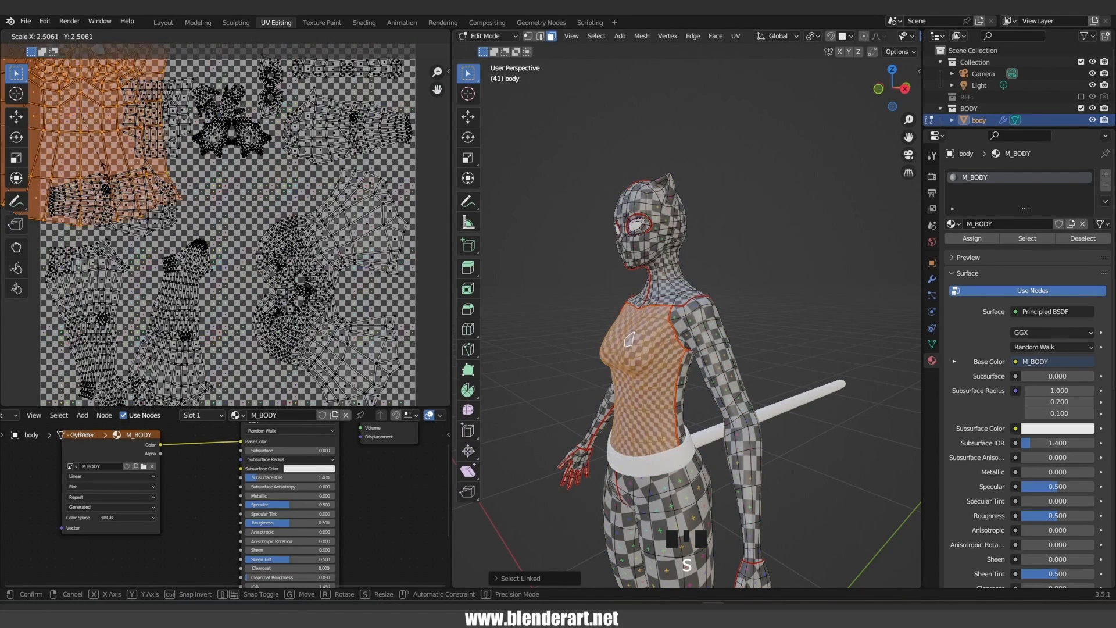
pyautogui.click(159, 222)
pyautogui.press('g')
pyautogui.click(281, 328)
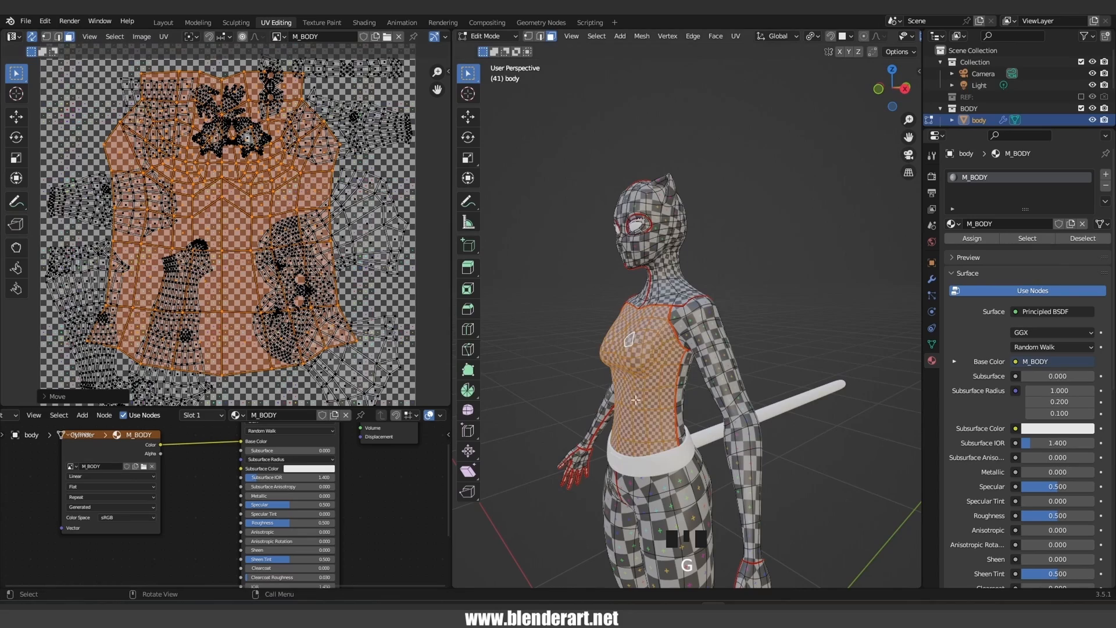
# Examine the checker size on the torso and undo the chest island's move and scaling
pyautogui.scroll(5, 636, 400)
pyautogui.moveTo(636, 400); pyautogui.dragTo(694, 357, button='middle')
pyautogui.hotkey('ctrl', 'z')
pyautogui.hotkey('ctrl', 'z')
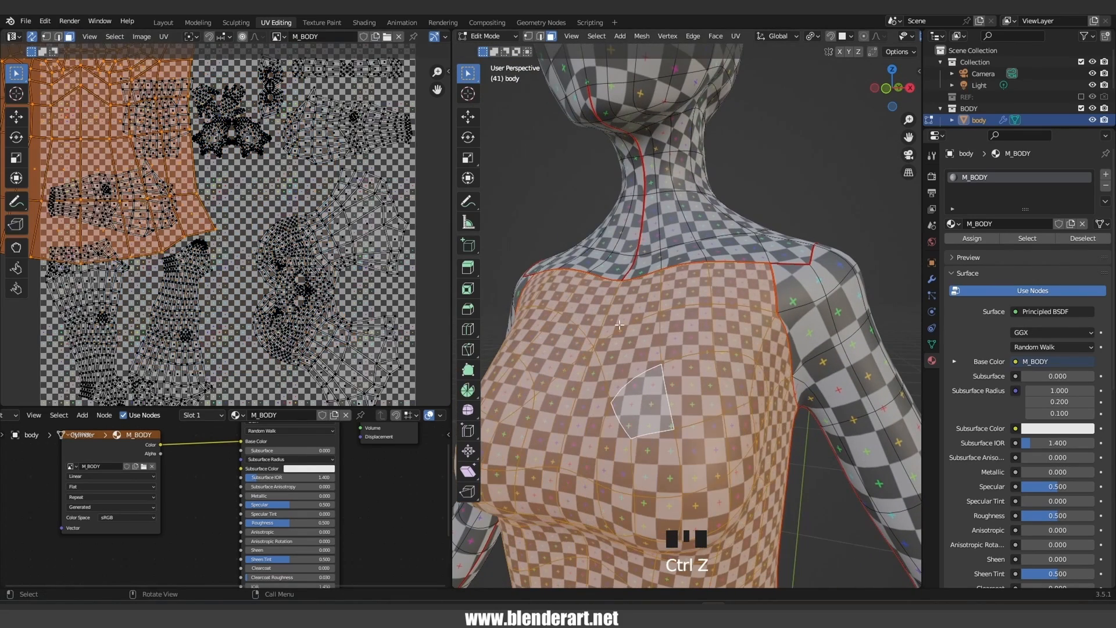
# Select the linked head and neck island and examine its checker pattern and its shape in the UV editor
pyautogui.scroll(-6, 686, 558)
pyautogui.keyDown('shift'); pyautogui.moveTo(686, 558); pyautogui.dragTo(692, 375, button='middle'); pyautogui.keyUp('shift')
pyautogui.scroll(2, 661, 401)
pyautogui.keyDown('shift'); pyautogui.moveTo(651, 285); pyautogui.dragTo(661, 325, button='middle'); pyautogui.keyUp('shift')
pyautogui.scroll(2, 655, 340)
pyautogui.keyDown('shift'); pyautogui.moveTo(602, 218); pyautogui.dragTo(626, 275, button='middle'); pyautogui.keyUp('shift')
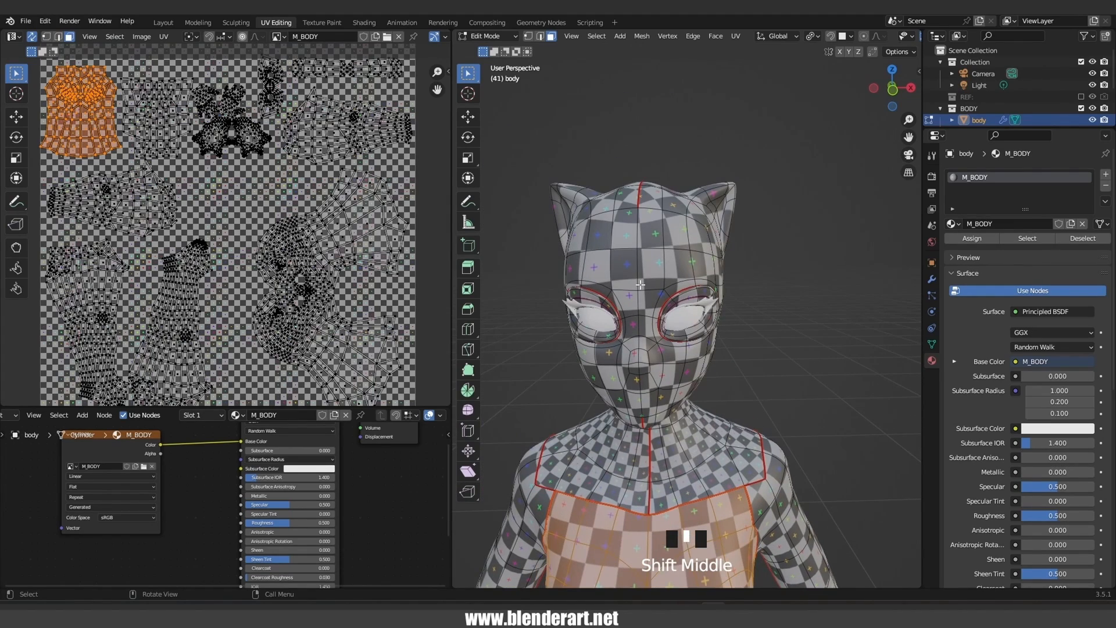
pyautogui.click(641, 284)
pyautogui.press('l')
pyautogui.scroll(5, 220, 160)
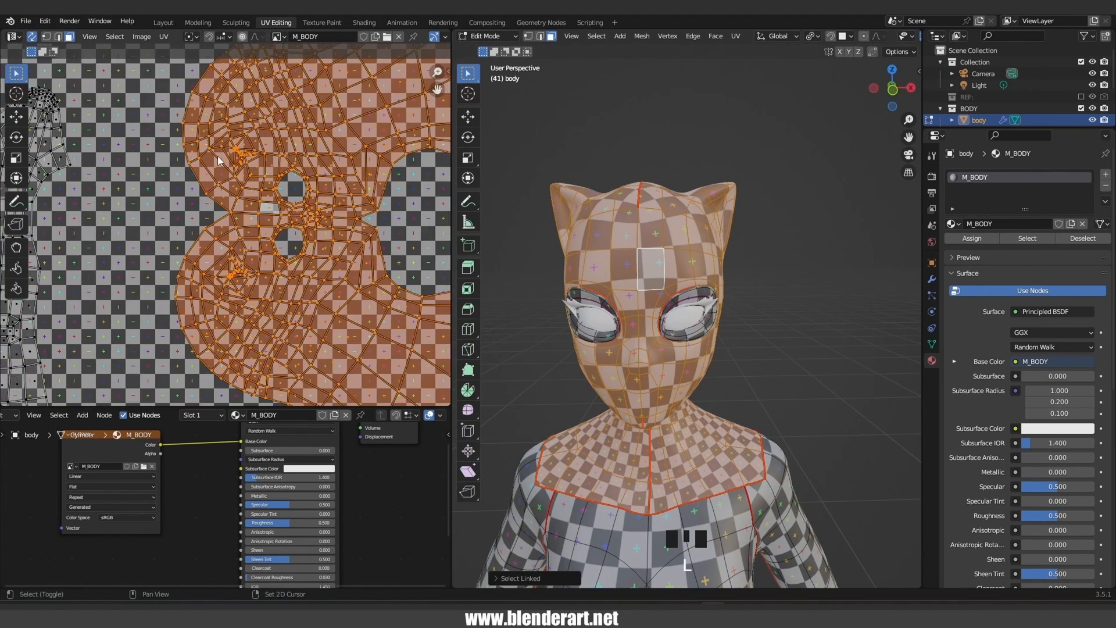
pyautogui.scroll(2, 259, 215)
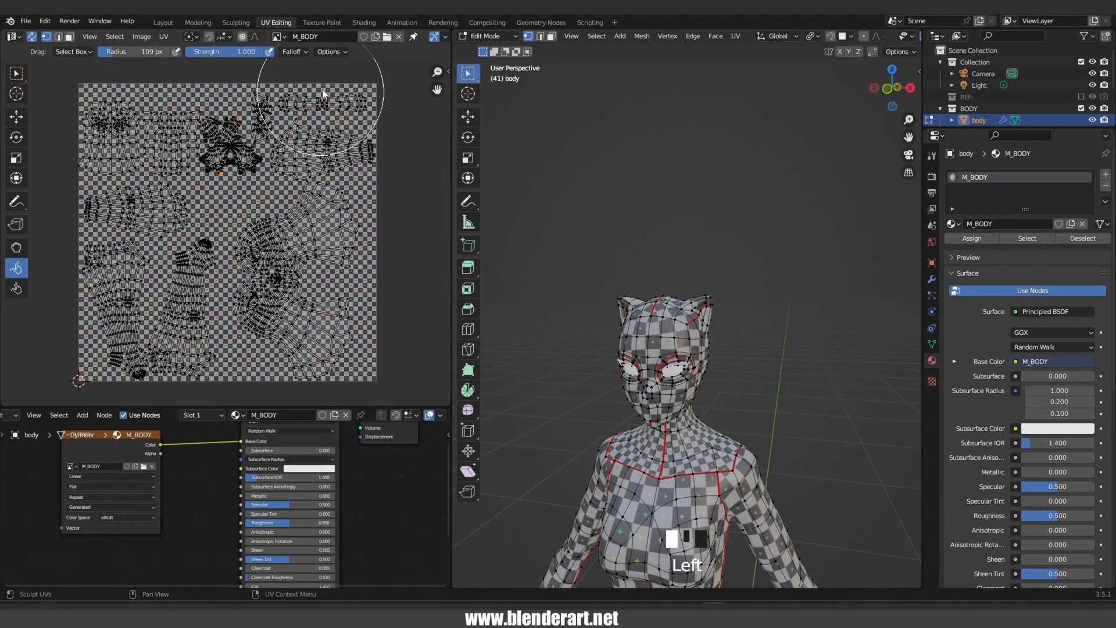
# Unlink the M_BODY image from the UV editor and frame the body's UV islands without the checker background
pyautogui.click(399, 37)
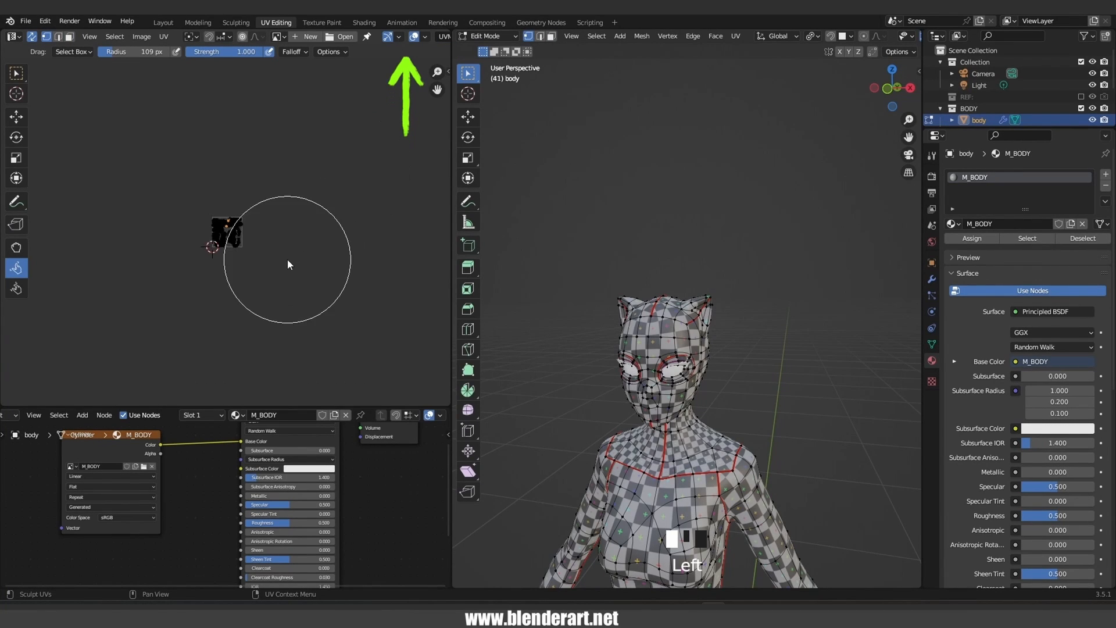
pyautogui.press('Home')
pyautogui.scroll(3, 658, 424)
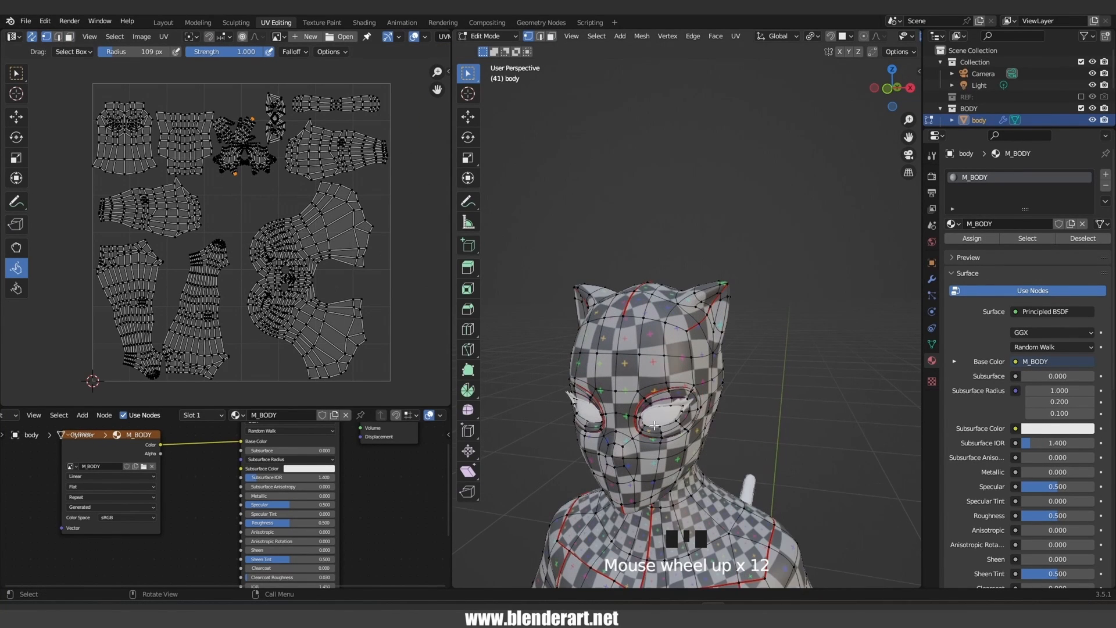
pyautogui.keyDown('shift'); pyautogui.moveTo(658, 424); pyautogui.dragTo(673, 363, button='middle'); pyautogui.keyUp('shift')
pyautogui.moveTo(673, 364); pyautogui.dragTo(669, 355, button='middle')
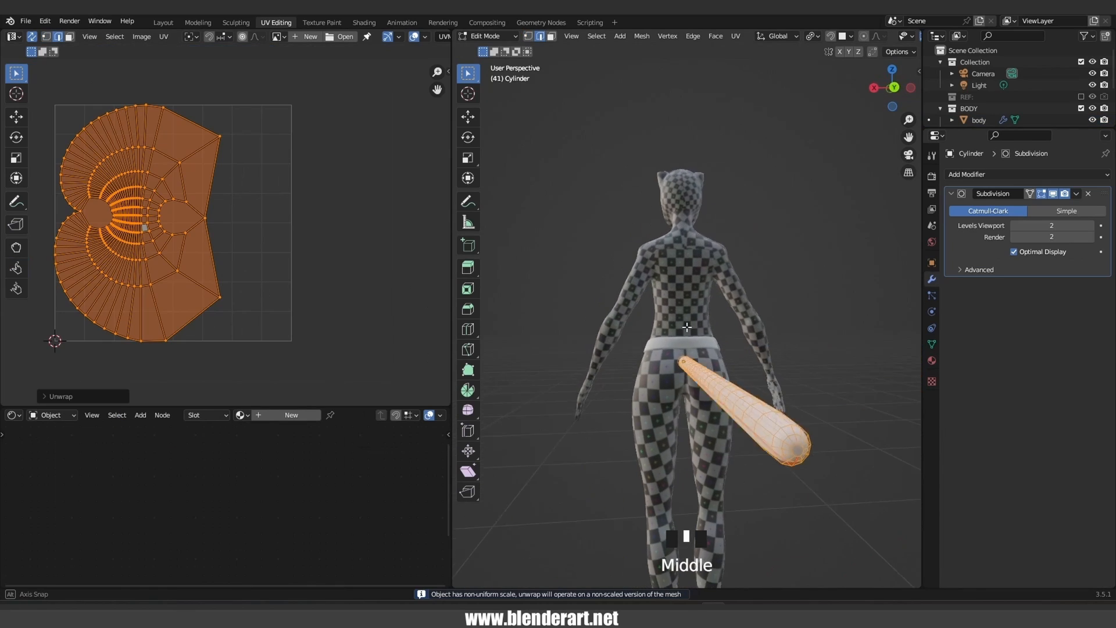
# Apply all transforms to the tail object in Object Mode
pyautogui.moveTo(662, 328); pyautogui.dragTo(721, 367, button='middle')
pyautogui.press('Tab')
pyautogui.hotkey('ctrl', 'a')
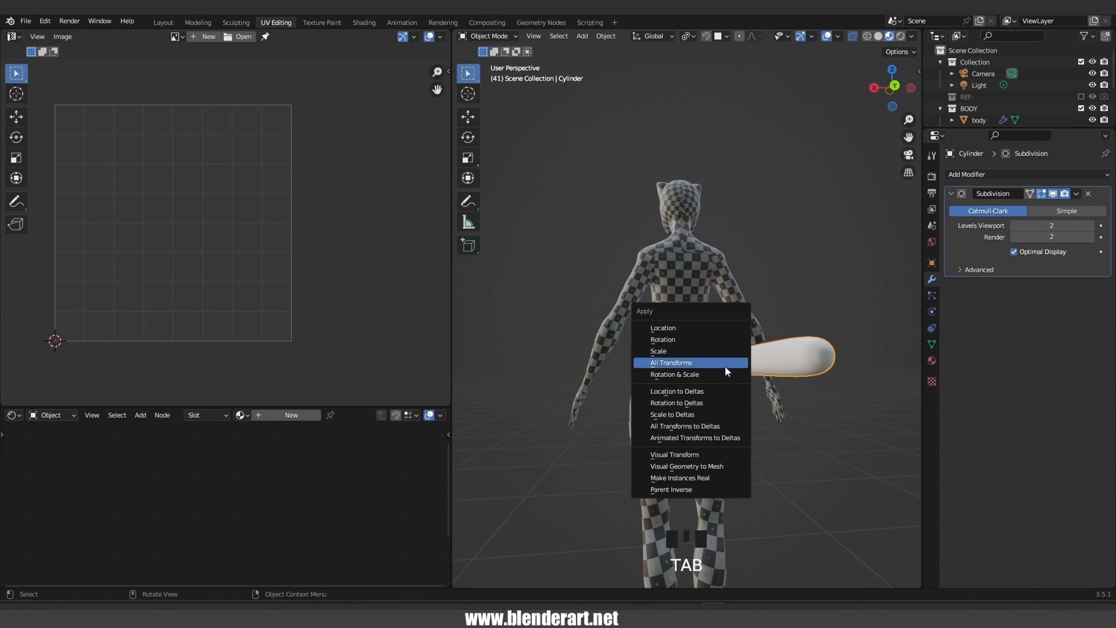
pyautogui.click(724, 366)
# Unwrap the whole tail mesh again and return to Object Mode
pyautogui.press('Tab')
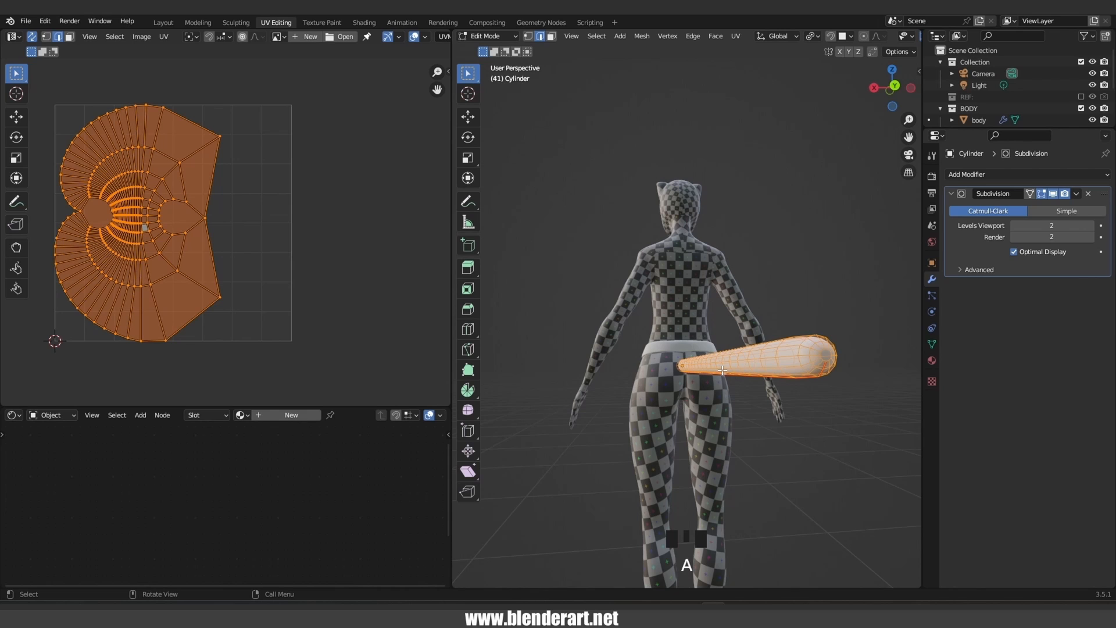
pyautogui.press('u')
pyautogui.click(726, 374)
pyautogui.click(128, 215)
pyautogui.press('Tab')
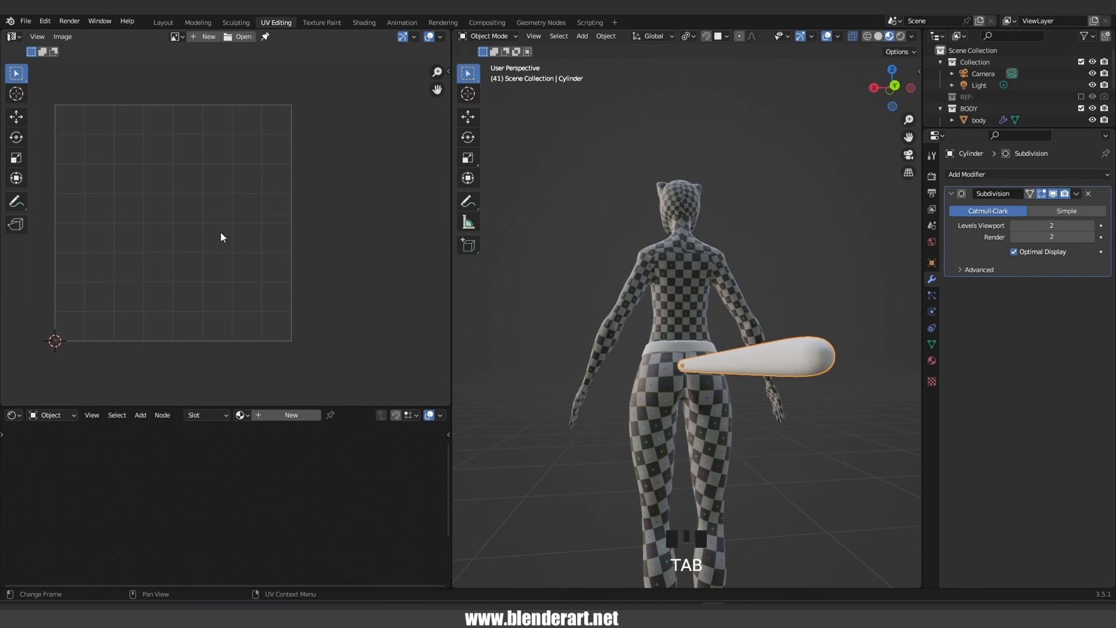
# Join the tail to the body so that it becomes part of the body mesh
pyautogui.moveTo(731, 372); pyautogui.dragTo(668, 380, button='middle')
pyautogui.keyDown('shift'); pyautogui.click(638, 376); pyautogui.keyUp('shift')
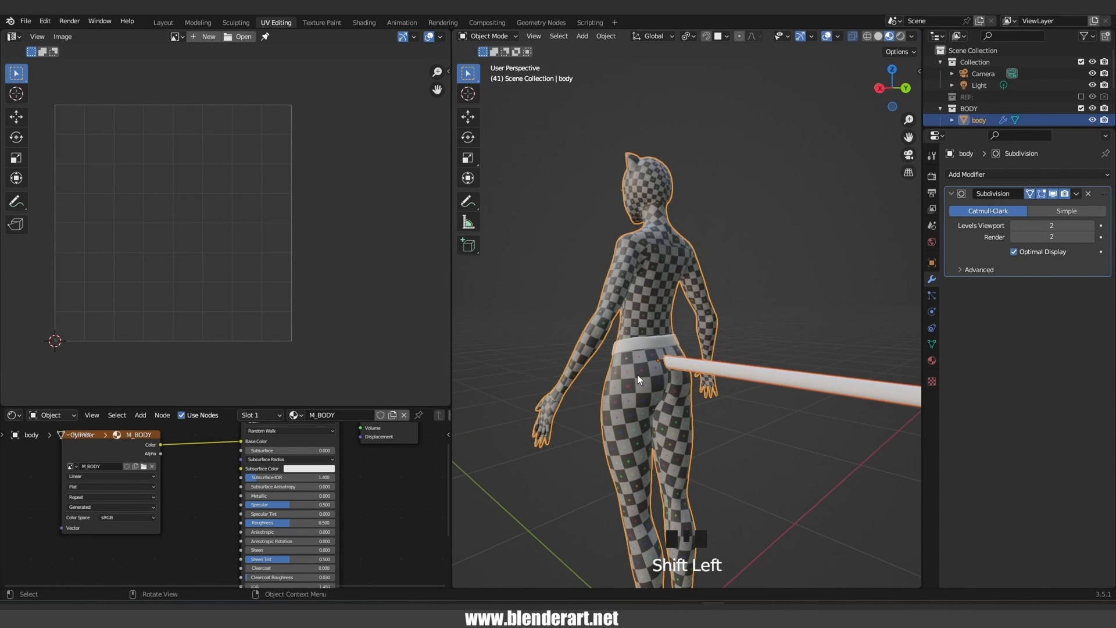
pyautogui.hotkey('ctrl', 'j')
pyautogui.click(738, 347)
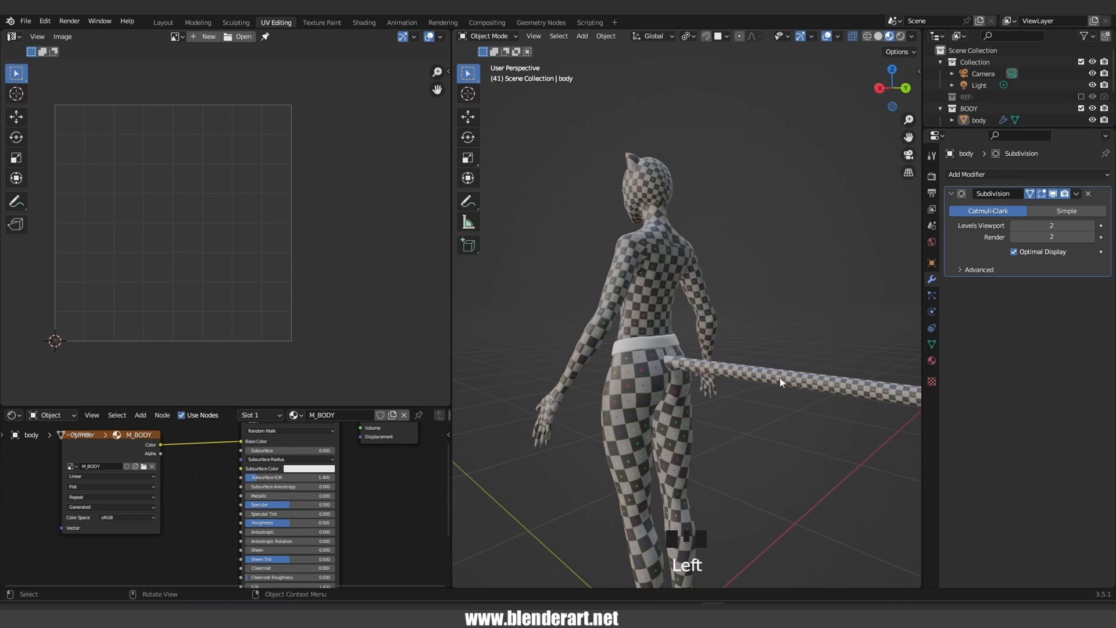
pyautogui.click(780, 378)
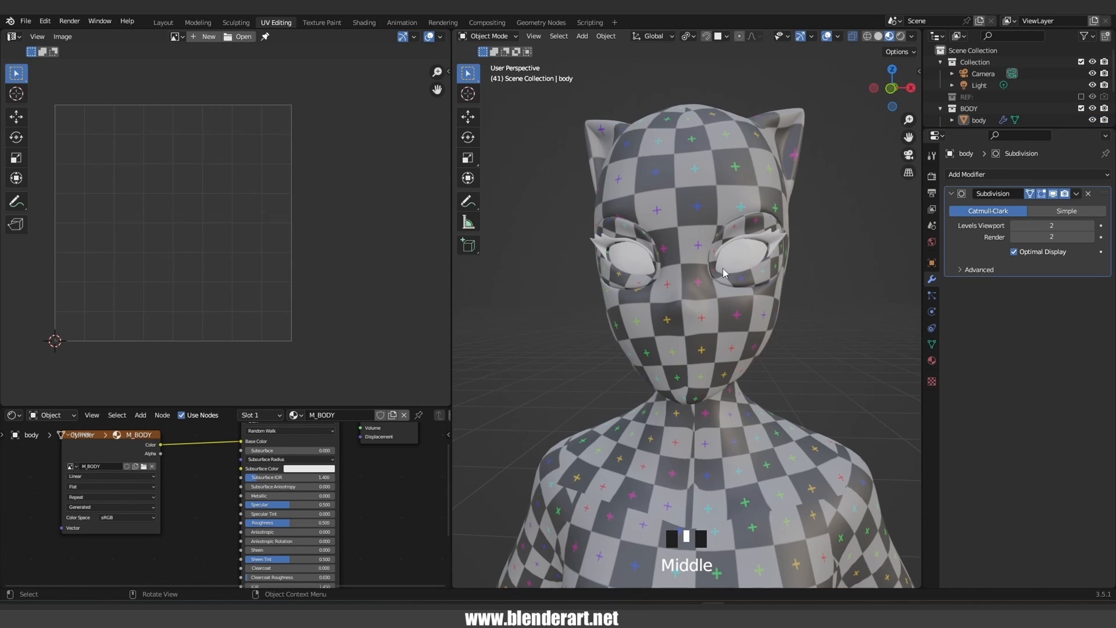
# Mark a seam along the edge loop around the middle of the eyeball in the eyeballs object
pyautogui.click(742, 254)
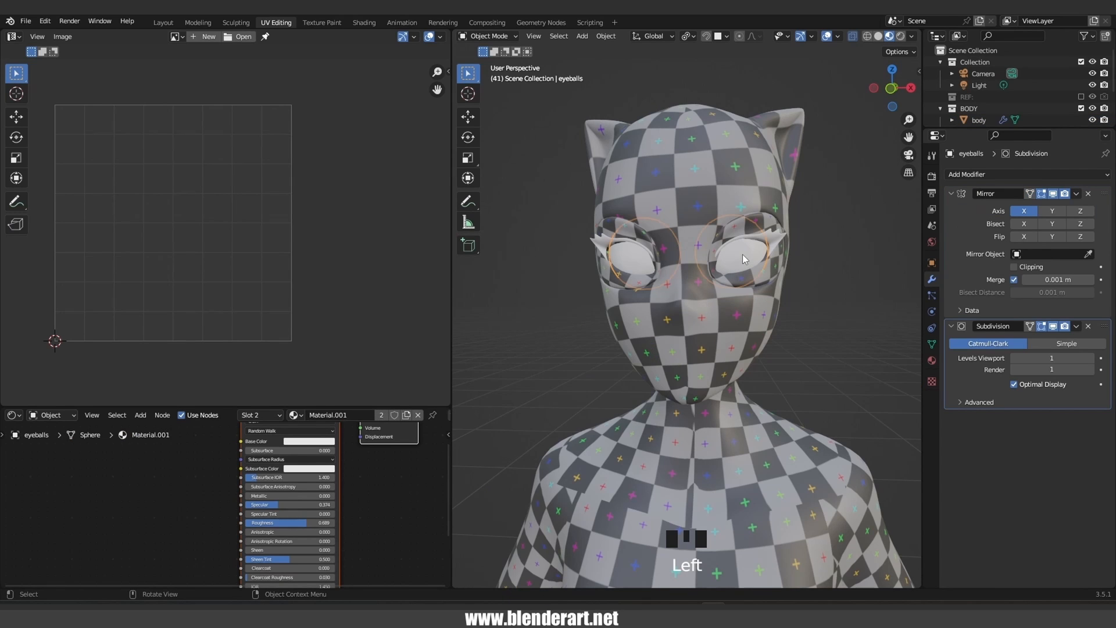
pyautogui.press('KP_Decimal')
pyautogui.moveTo(823, 403); pyautogui.dragTo(714, 390, button='middle')
pyautogui.press('Tab')
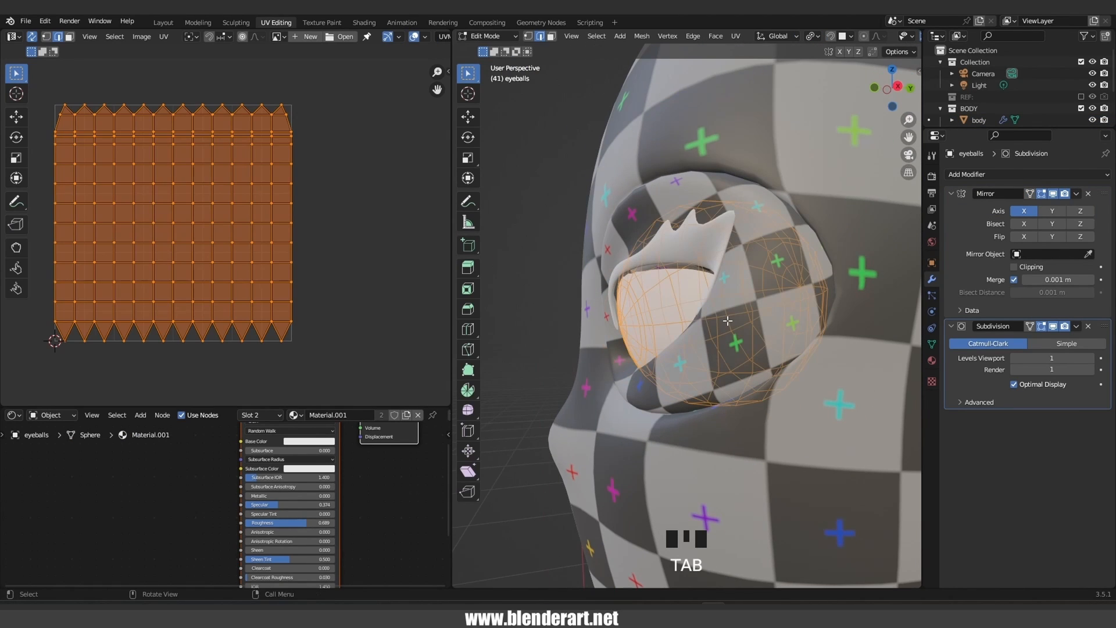
pyautogui.hotkey('alt', 'z')
pyautogui.keyDown('alt'); pyautogui.moveTo(727, 320); pyautogui.dragTo(739, 400, button='middle'); pyautogui.keyUp('alt')
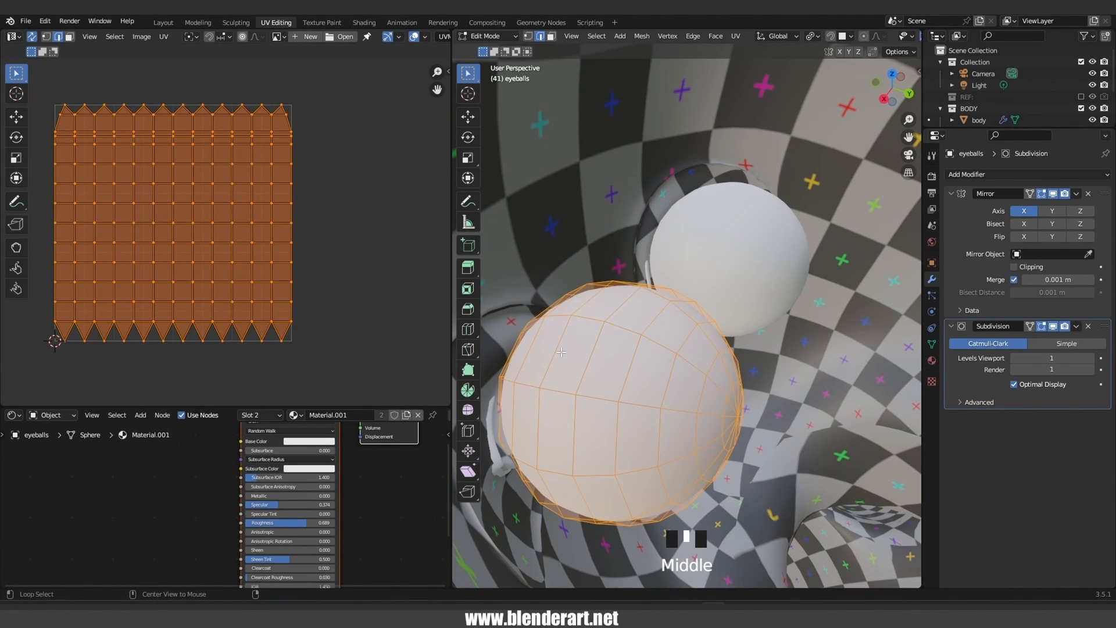
pyautogui.keyDown('alt'); pyautogui.click(561, 352); pyautogui.keyUp('alt')
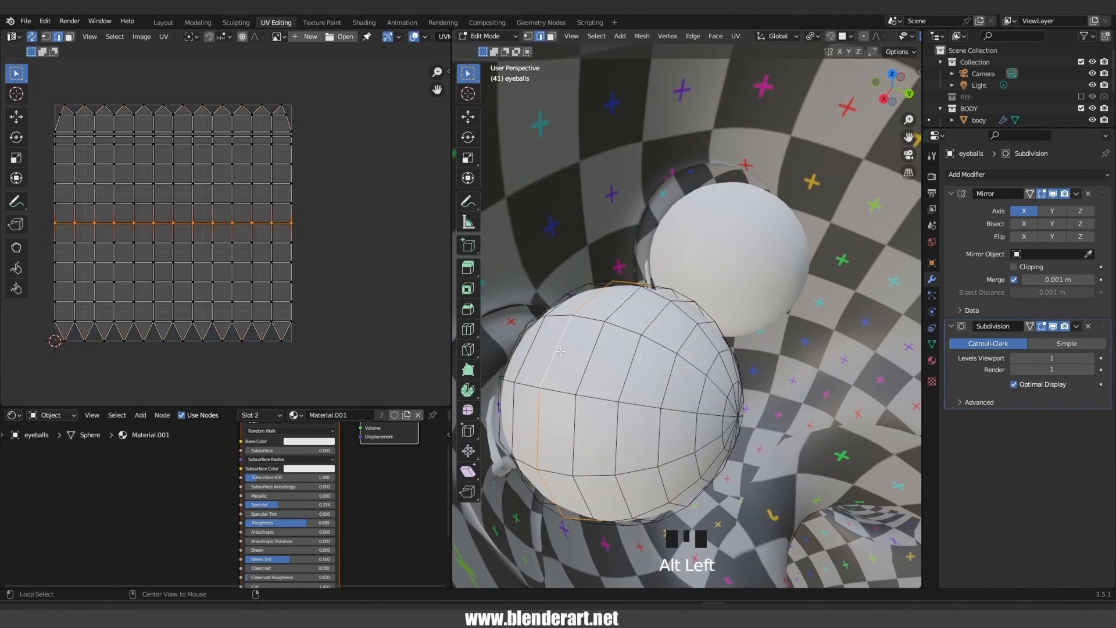
pyautogui.click(735, 36)
pyautogui.click(786, 175)
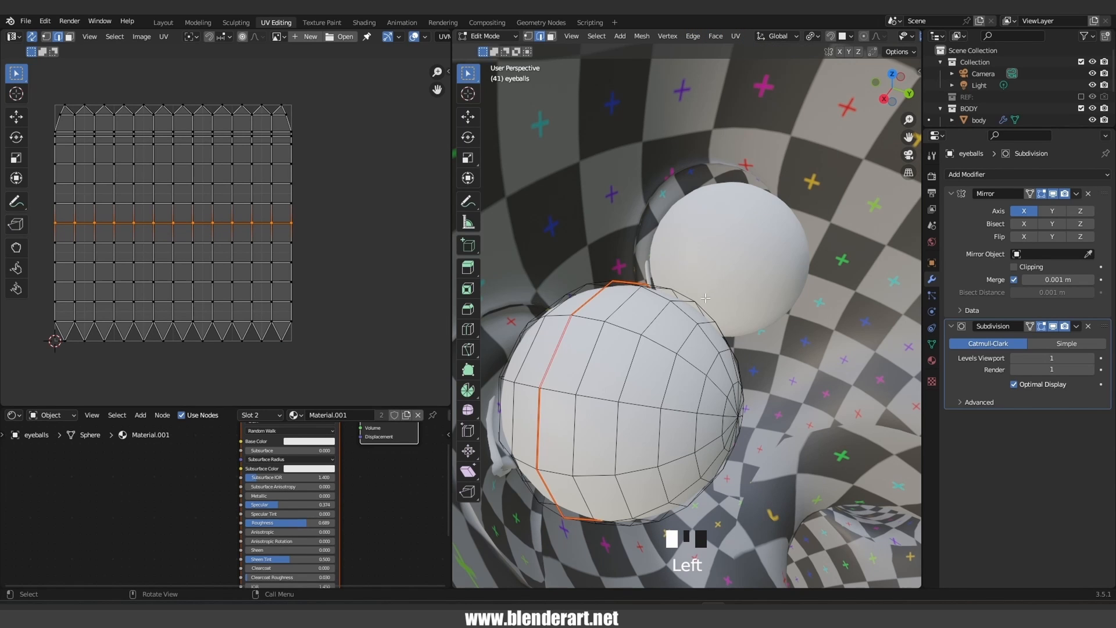
# Unwrap the entire eyeball mesh along its seam and return to Object Mode
pyautogui.press('a')
pyautogui.scroll(-3, 212, 280)
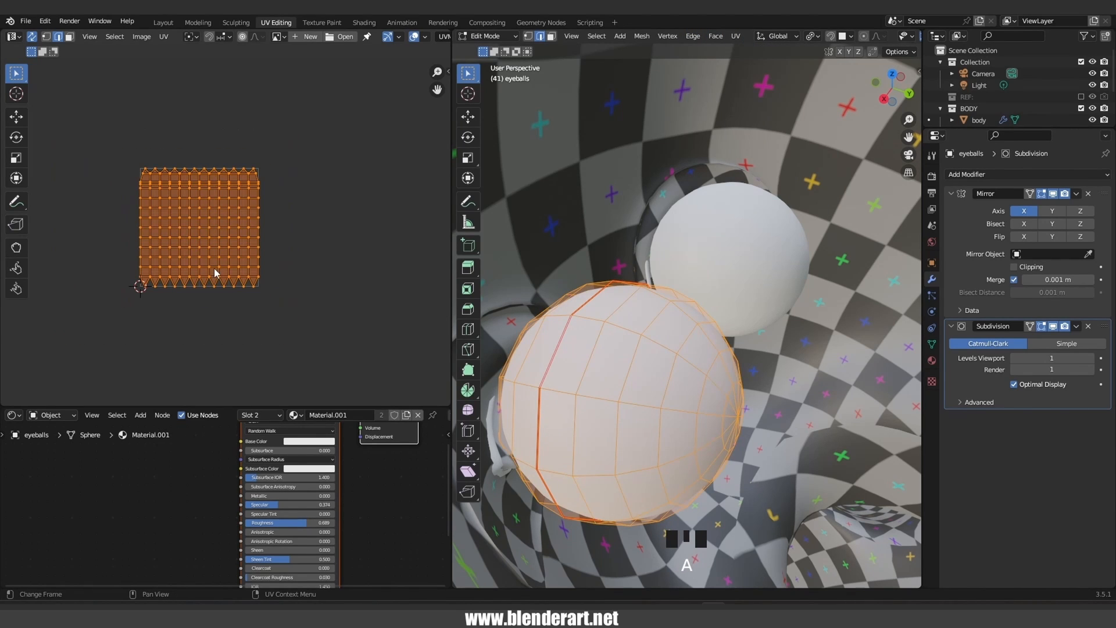
pyautogui.press('u')
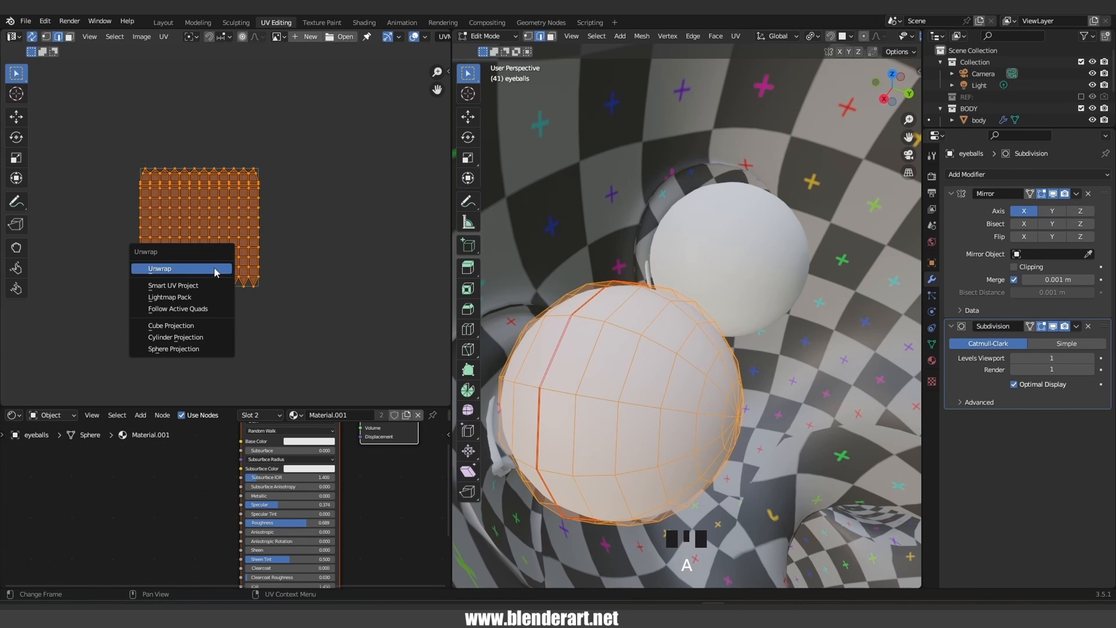
pyautogui.click(215, 273)
pyautogui.press('Tab')
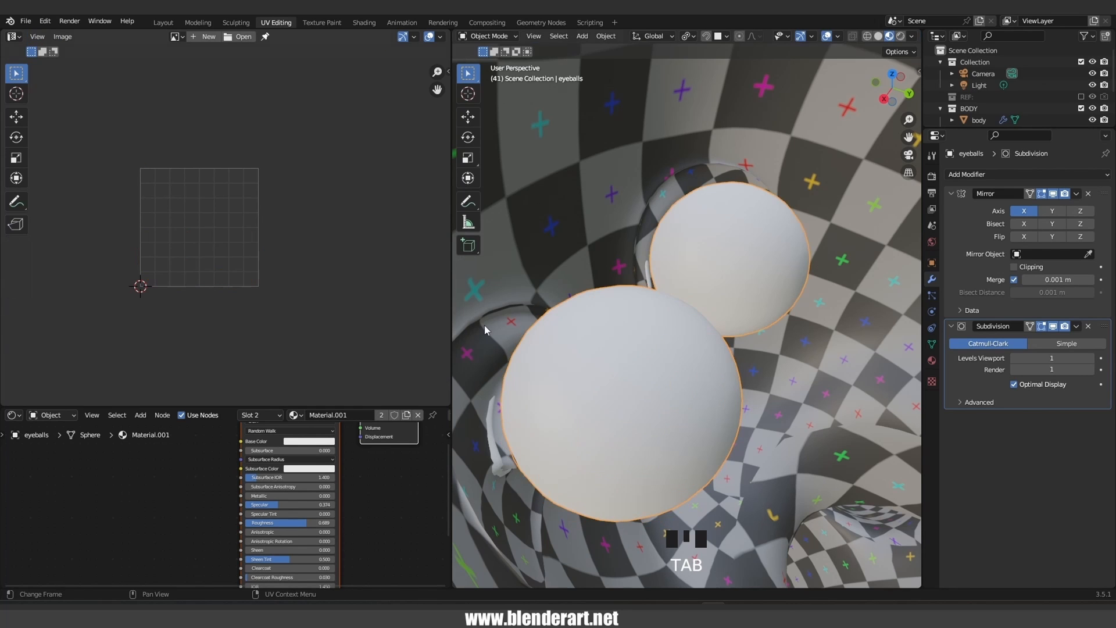
# Select the body object and save the file
pyautogui.scroll(-4, 689, 340)
pyautogui.click(654, 337)
pyautogui.scroll(-3, 681, 340)
pyautogui.keyDown('shift'); pyautogui.moveTo(706, 344); pyautogui.dragTo(695, 260, button='middle'); pyautogui.keyUp('shift')
pyautogui.hotkey('ctrl', 's')
pyautogui.scroll(-3, 671, 344)
pyautogui.moveTo(671, 344); pyautogui.dragTo(688, 367, button='middle')
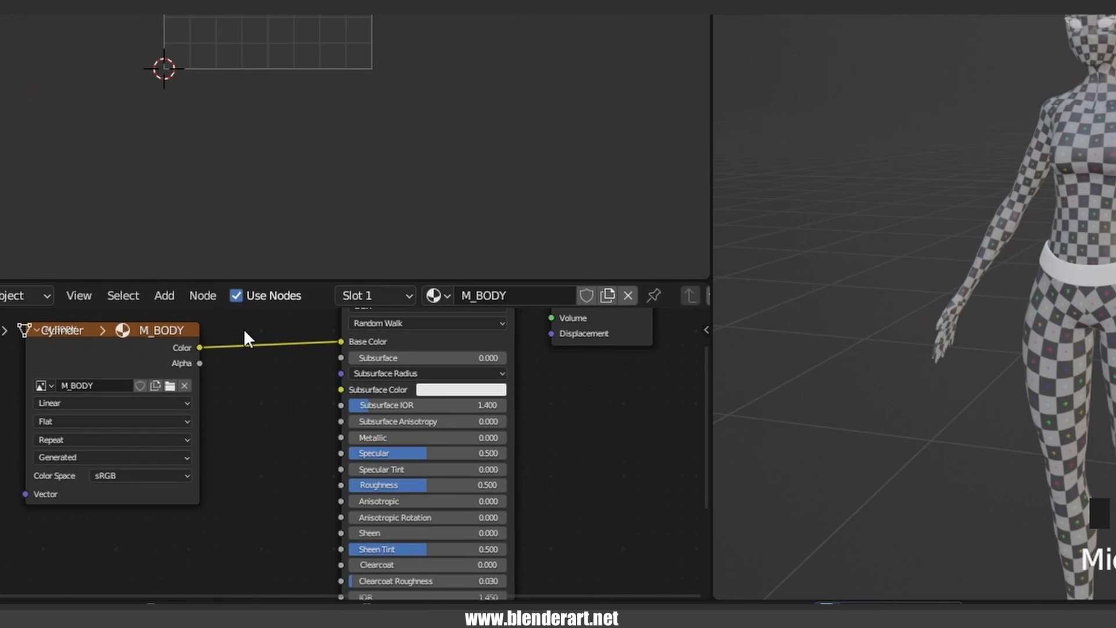
# Cut the link between the M_BODY texture's Color output and the shader's Base Color
pyautogui.moveTo(243, 329)
pyautogui.keyDown('ctrl'); pyautogui.mouseDown(button='right')
pyautogui.moveTo(294, 386)
pyautogui.moveTo(291, 412)
pyautogui.mouseUp(button='right'); pyautogui.keyUp('ctrl')
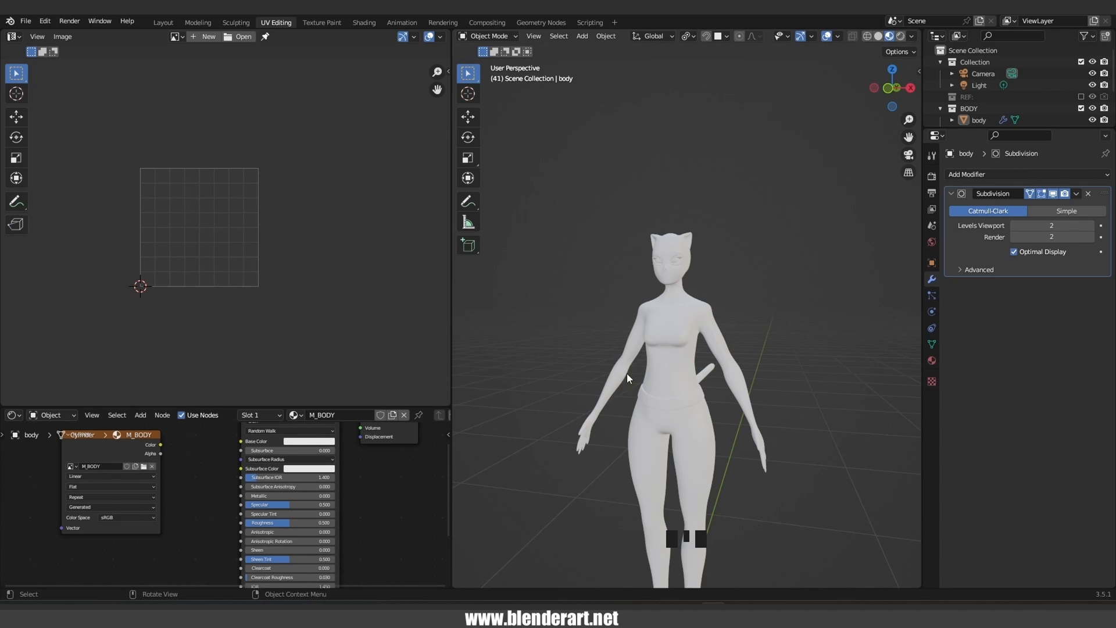
pyautogui.scroll(2, 634, 370)
pyautogui.moveTo(638, 364); pyautogui.dragTo(695, 361, button='middle')
# Compare the body in Solid and Material Preview shading, and link the M_BODY texture back to Base Color
pyautogui.press('z')
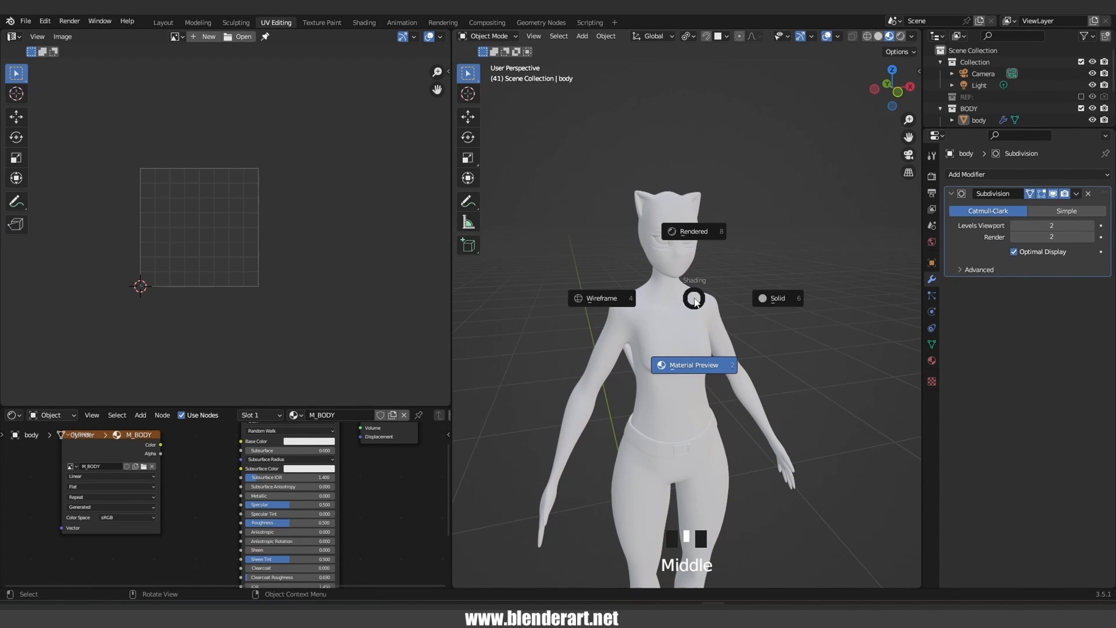
pyautogui.click(771, 297)
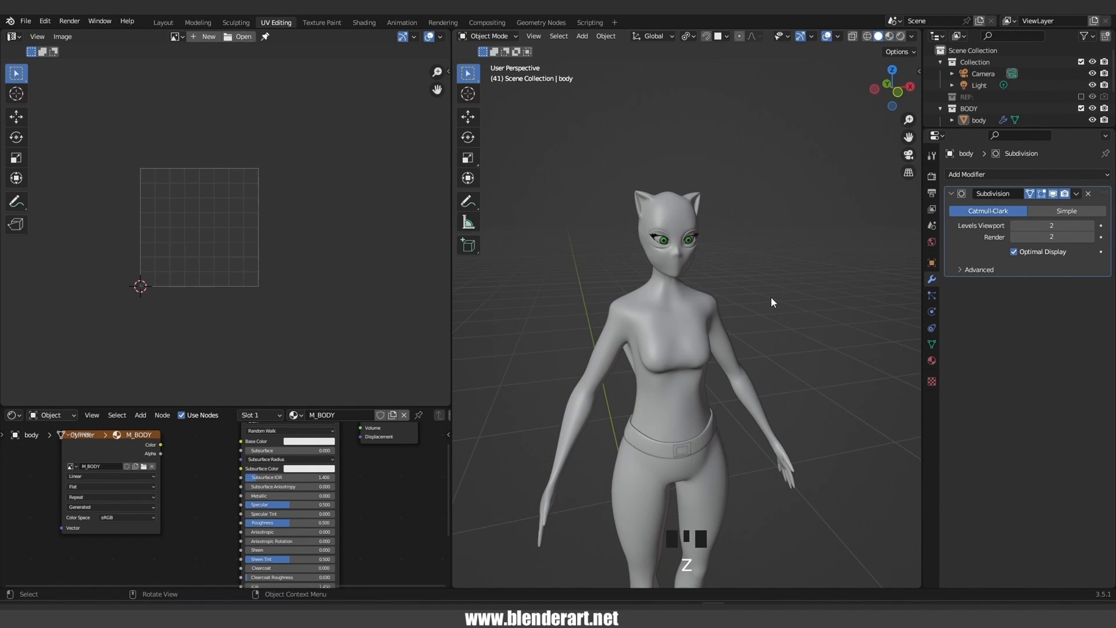
pyautogui.press('z')
pyautogui.click(752, 359)
pyautogui.moveTo(746, 358)
pyautogui.mouseDown(button='middle')
pyautogui.moveTo(508, 364)
pyautogui.moveTo(728, 369)
pyautogui.moveTo(692, 364)
pyautogui.mouseUp(button='middle')
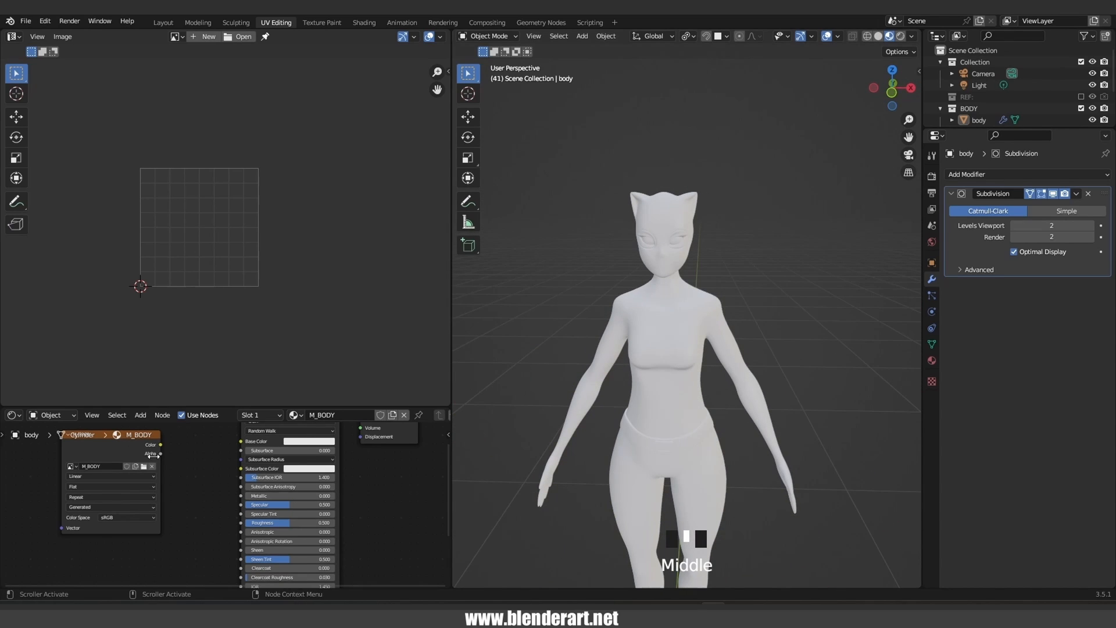
pyautogui.moveTo(161, 444); pyautogui.dragTo(240, 456)
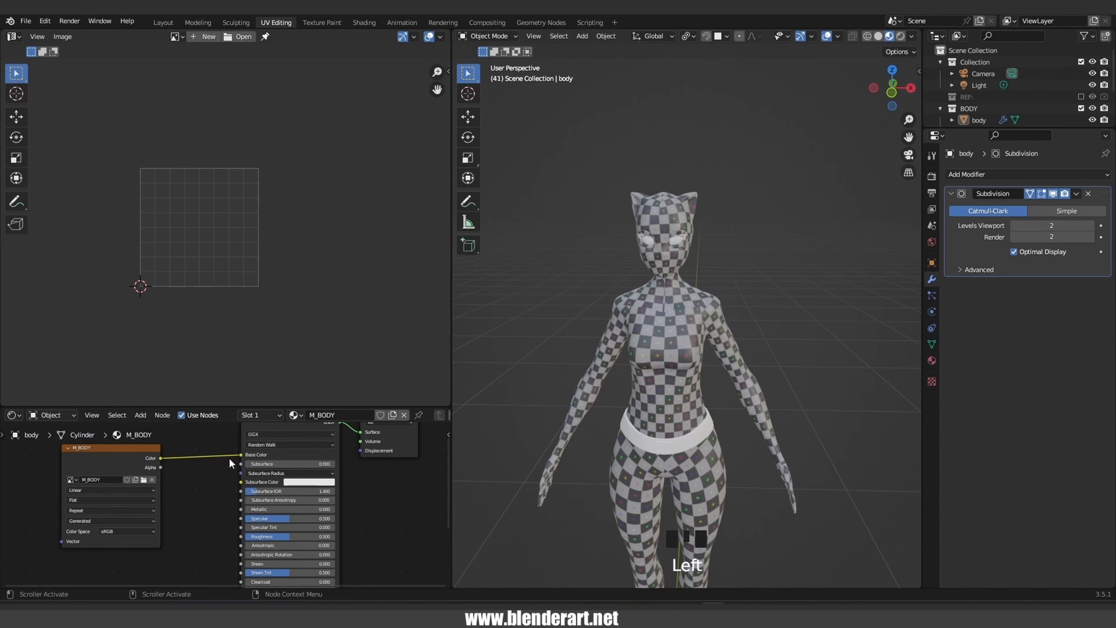
# Mute the M_BODY texture node and disconnect it from Base Color, setting it aside farther from the shader node
pyautogui.moveTo(115, 455); pyautogui.dragTo(150, 468, button='middle')
pyautogui.click(150, 467)
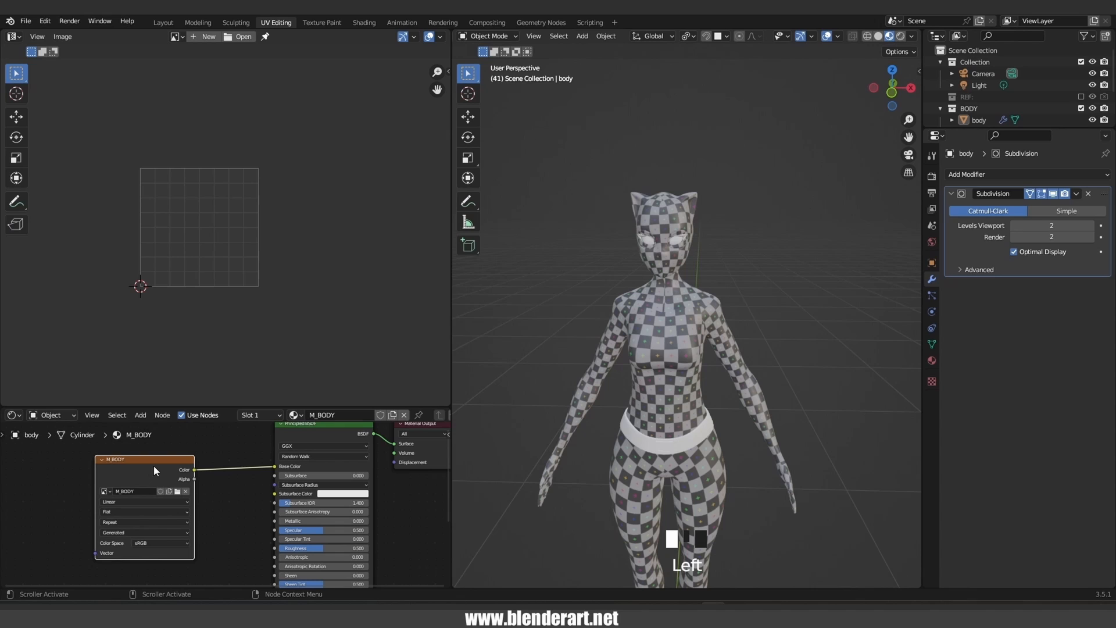
pyautogui.press('m')
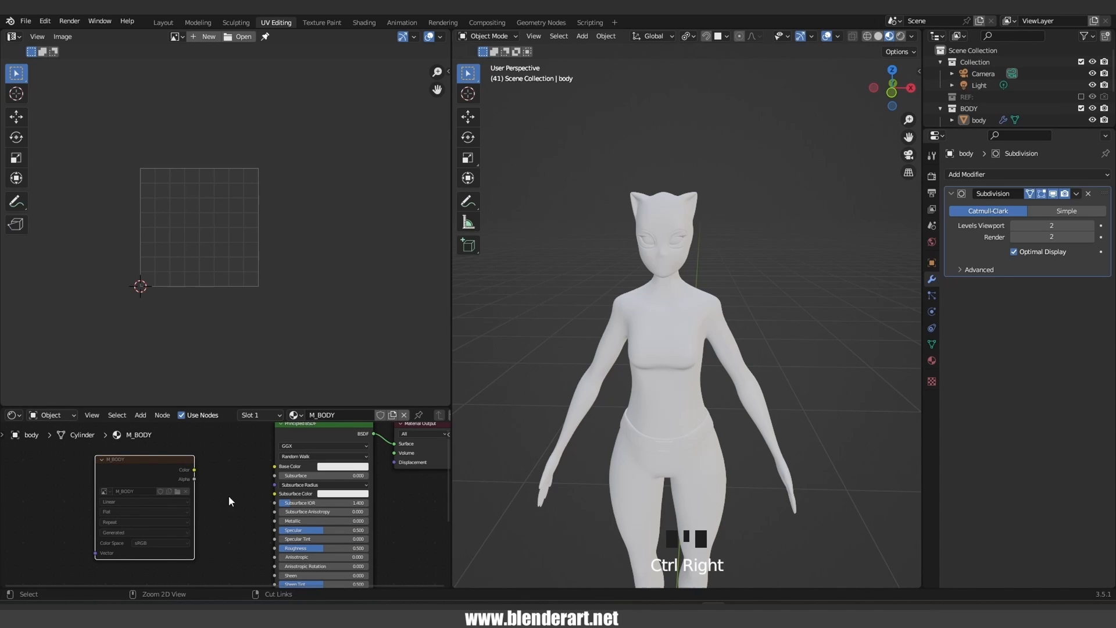
pyautogui.moveTo(156, 459); pyautogui.dragTo(76, 464)
# Add an Image Texture node between the muted M_BODY node and the Principled BSDF node
pyautogui.scroll(2, 173, 485)
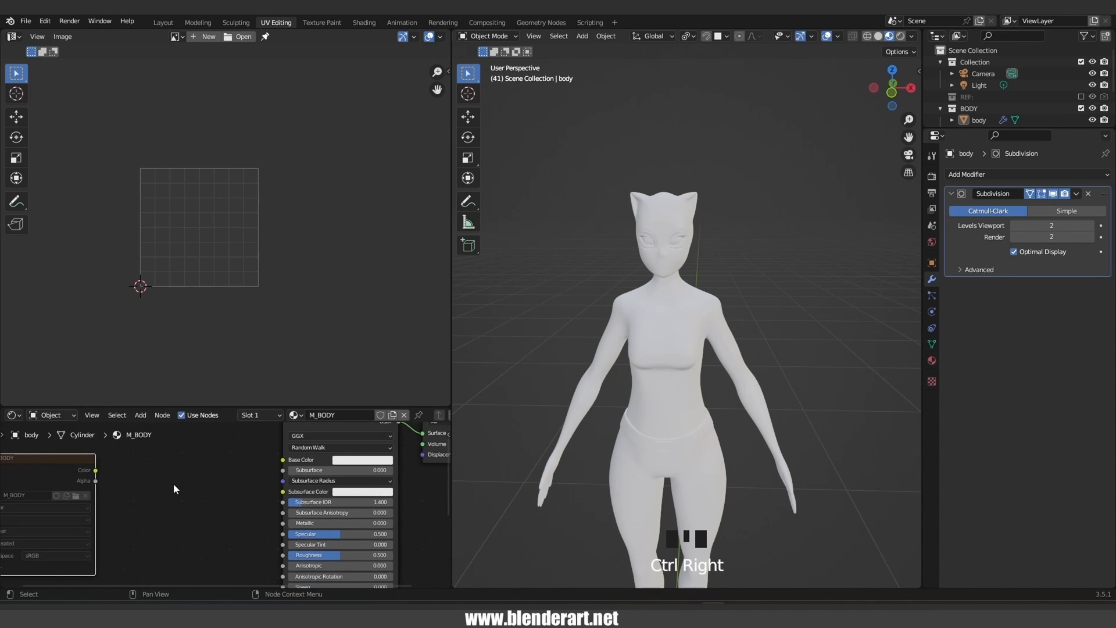
pyautogui.moveTo(187, 484); pyautogui.dragTo(224, 517, button='middle')
pyautogui.hotkey('shift', 'a')
pyautogui.click(220, 486)
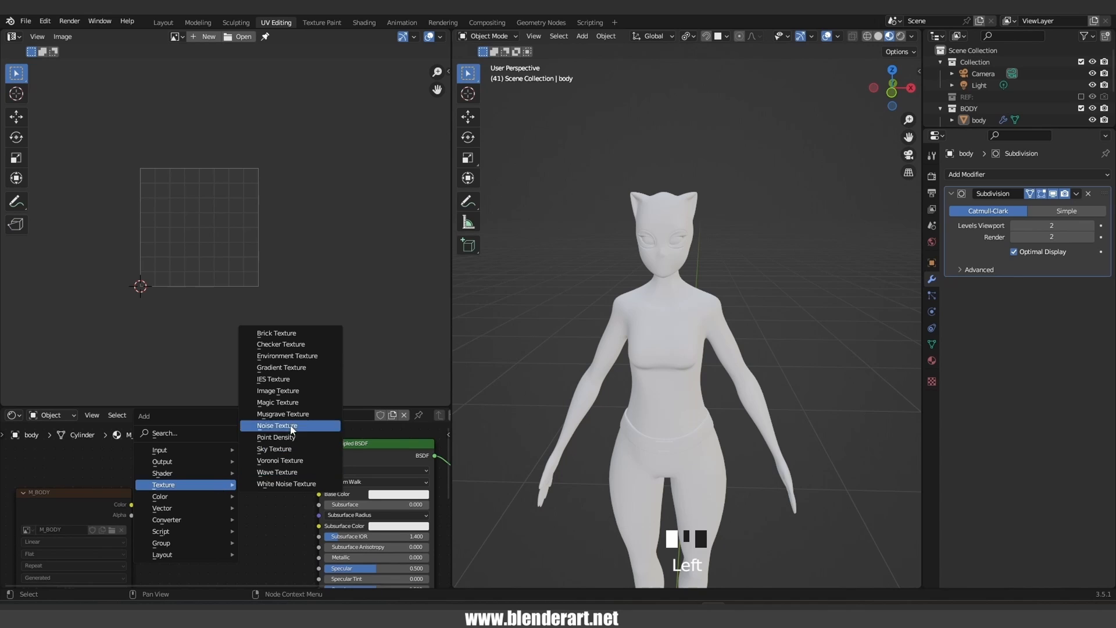
pyautogui.click(280, 391)
pyautogui.click(170, 460)
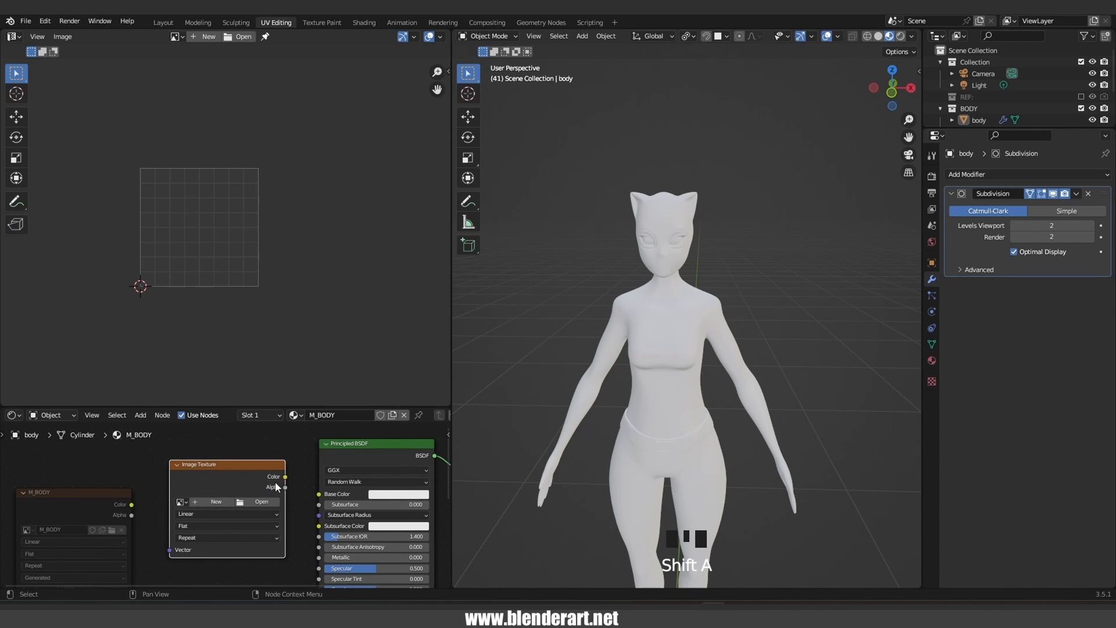
# Link the Image Texture's Color to Base Color and create a blank 2048 × 2048 px image named M_BODY_CAT in it
pyautogui.moveTo(285, 477); pyautogui.dragTo(319, 494)
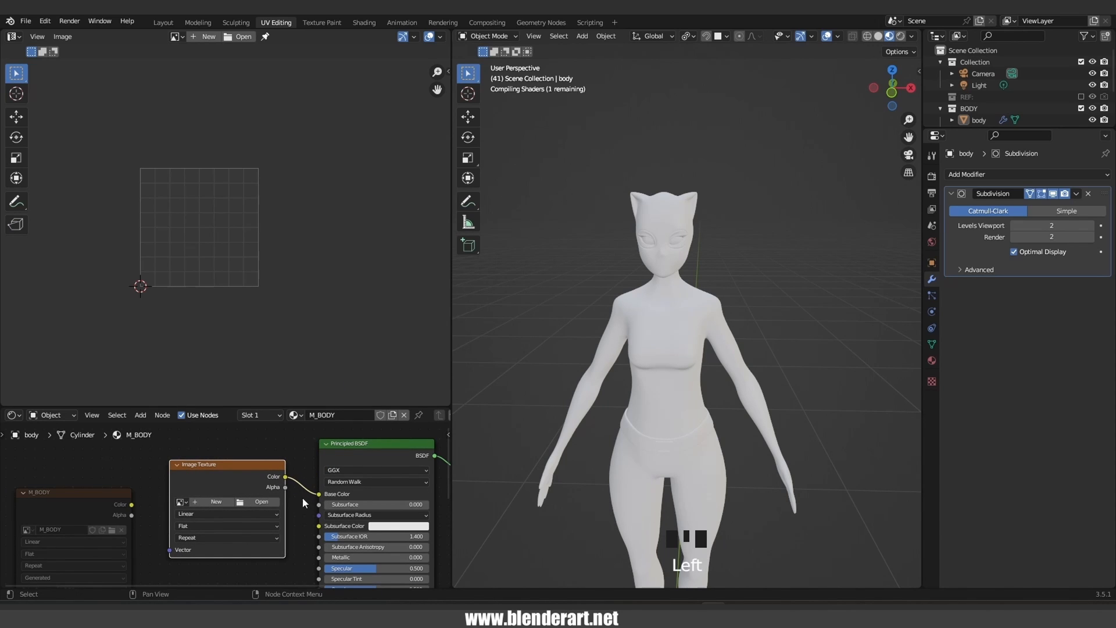
pyautogui.click(207, 502)
pyautogui.click(232, 481)
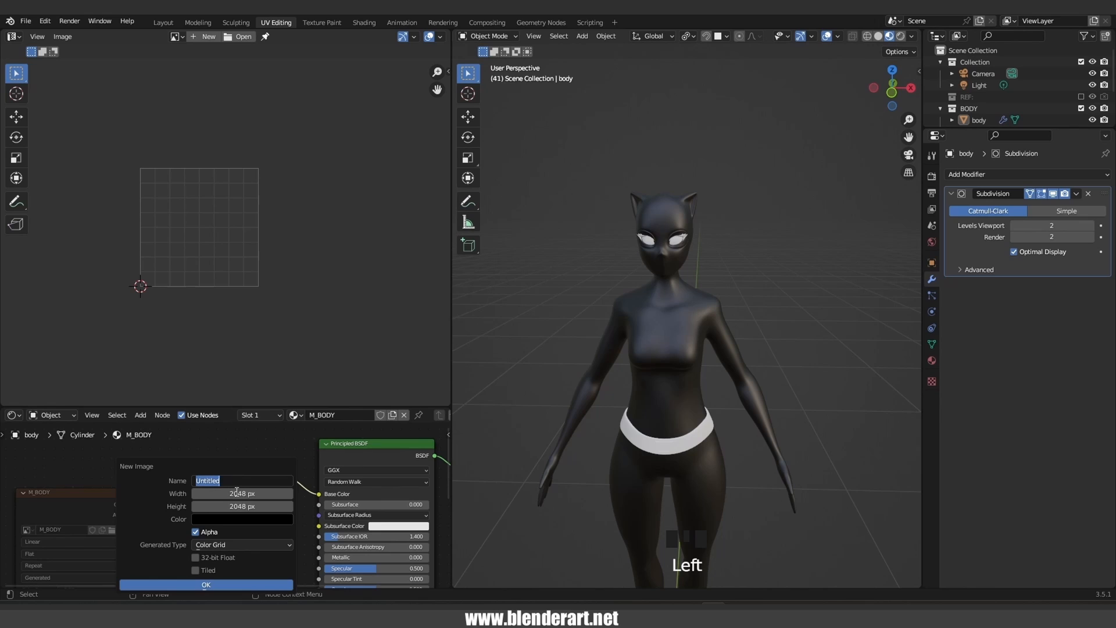
pyautogui.click(219, 547)
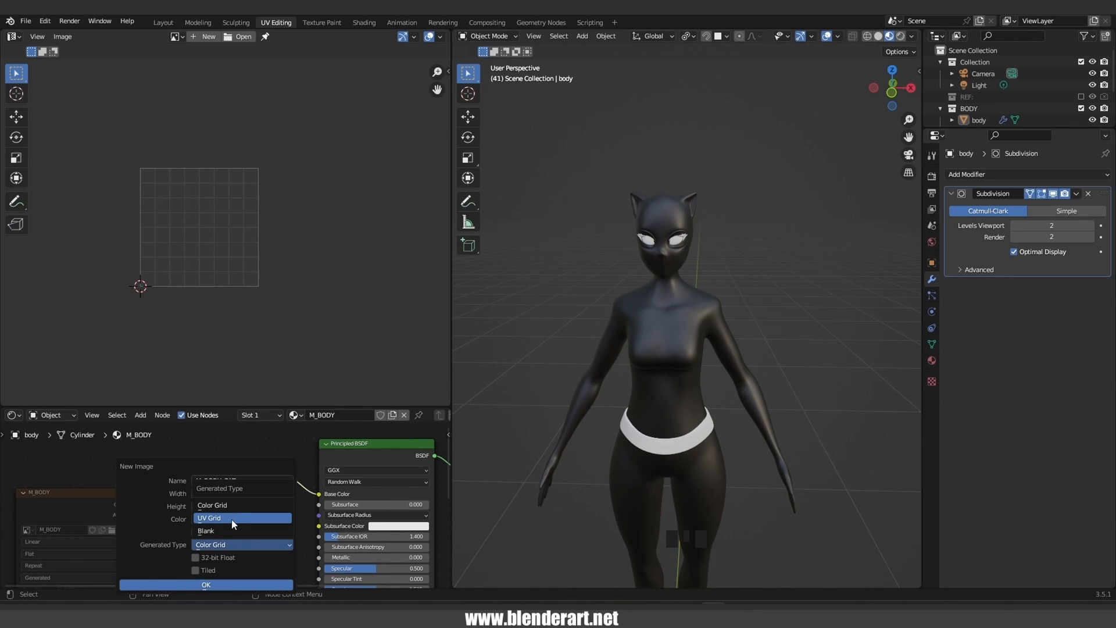
pyautogui.click(228, 531)
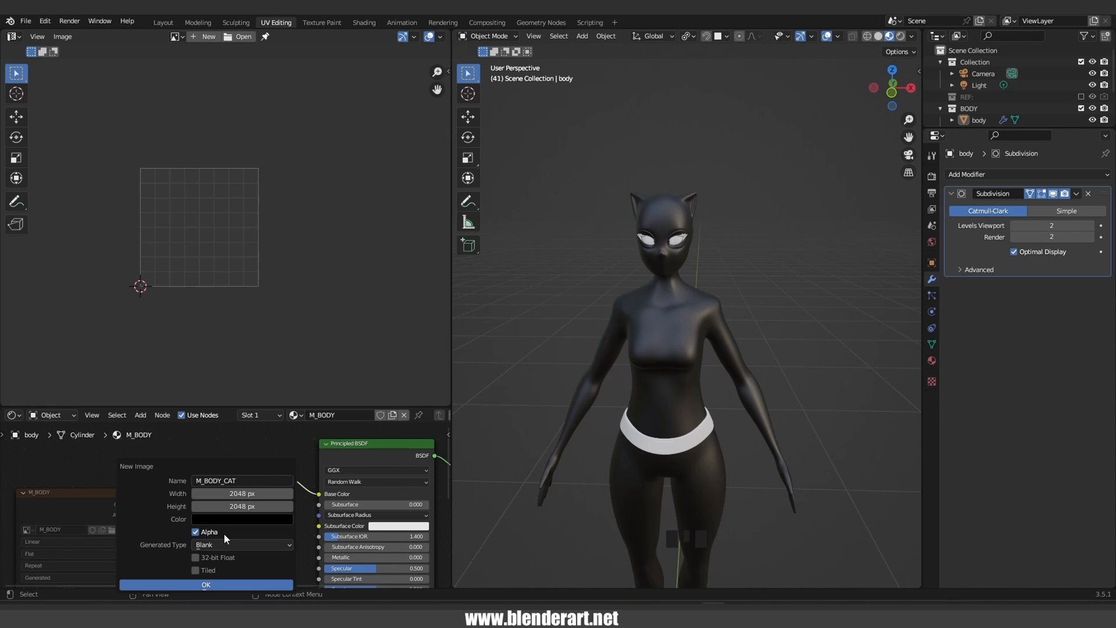
pyautogui.click(198, 585)
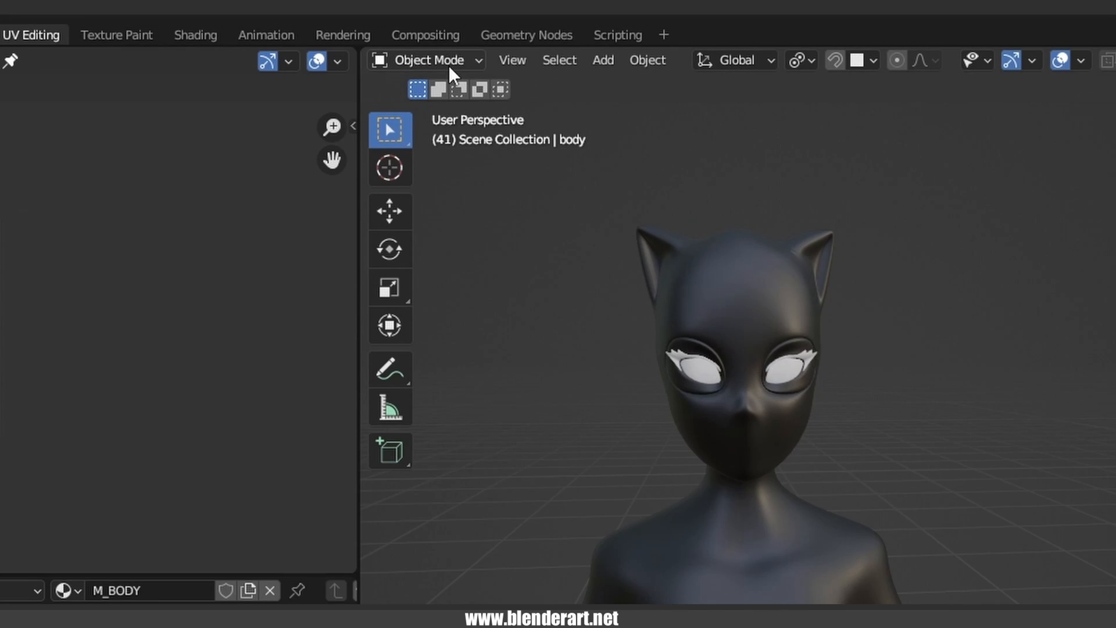
# Switch the body to Texture Paint mode and display the M_BODY_CAT image behind the UV layout in an enlarged UV editor
pyautogui.click(449, 66)
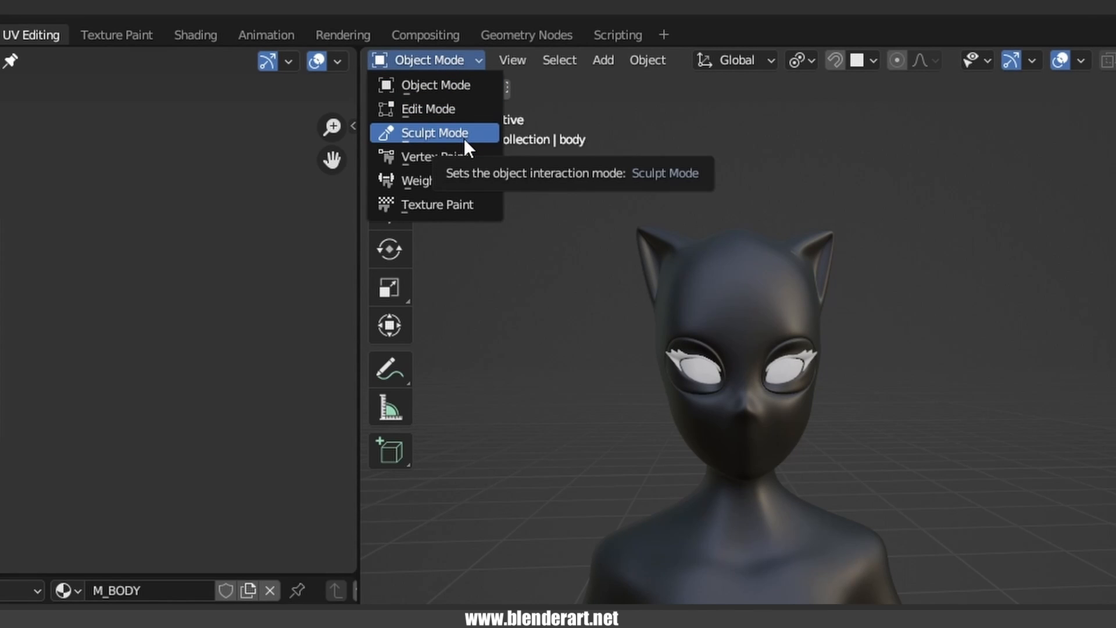
pyautogui.click(454, 204)
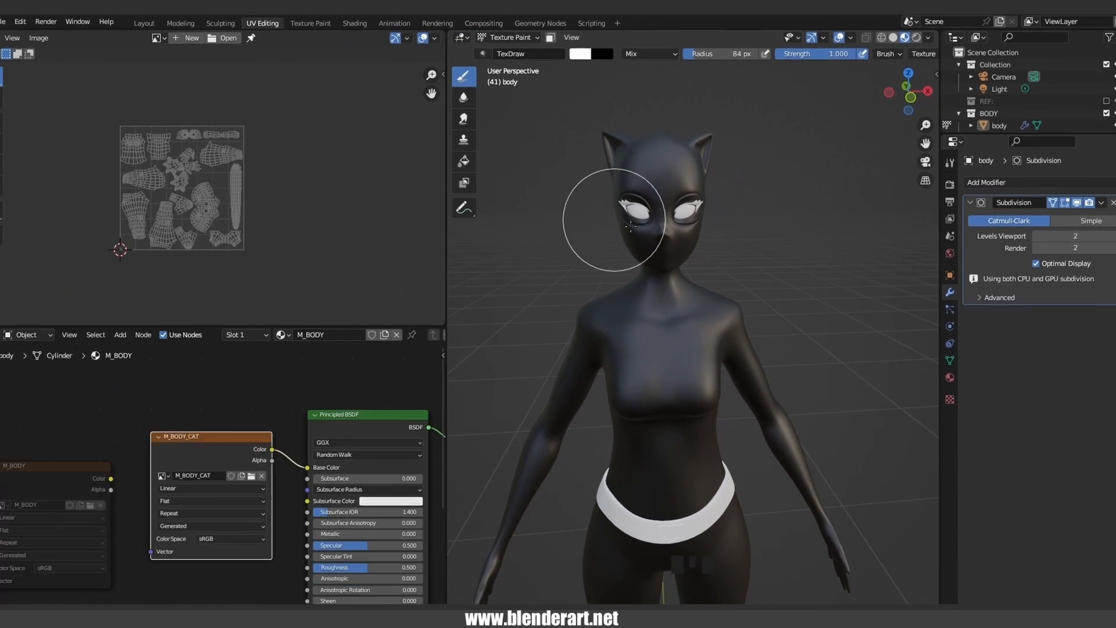
pyautogui.moveTo(631, 225); pyautogui.dragTo(669, 228, button='middle')
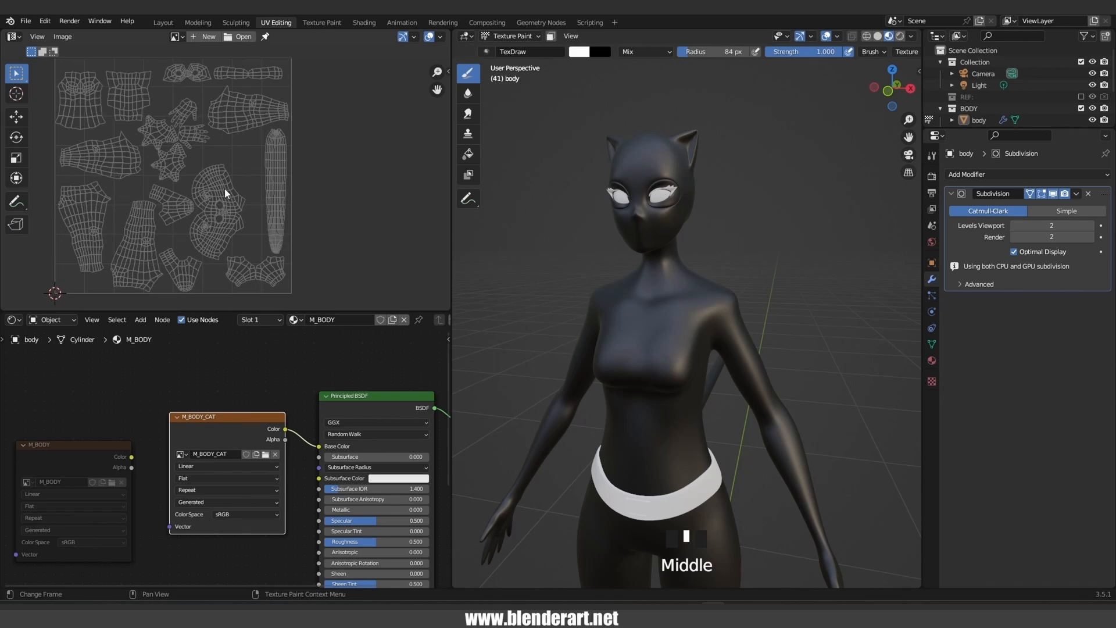
pyautogui.moveTo(226, 194); pyautogui.dragTo(293, 212, button='middle')
pyautogui.moveTo(221, 314); pyautogui.dragTo(219, 396)
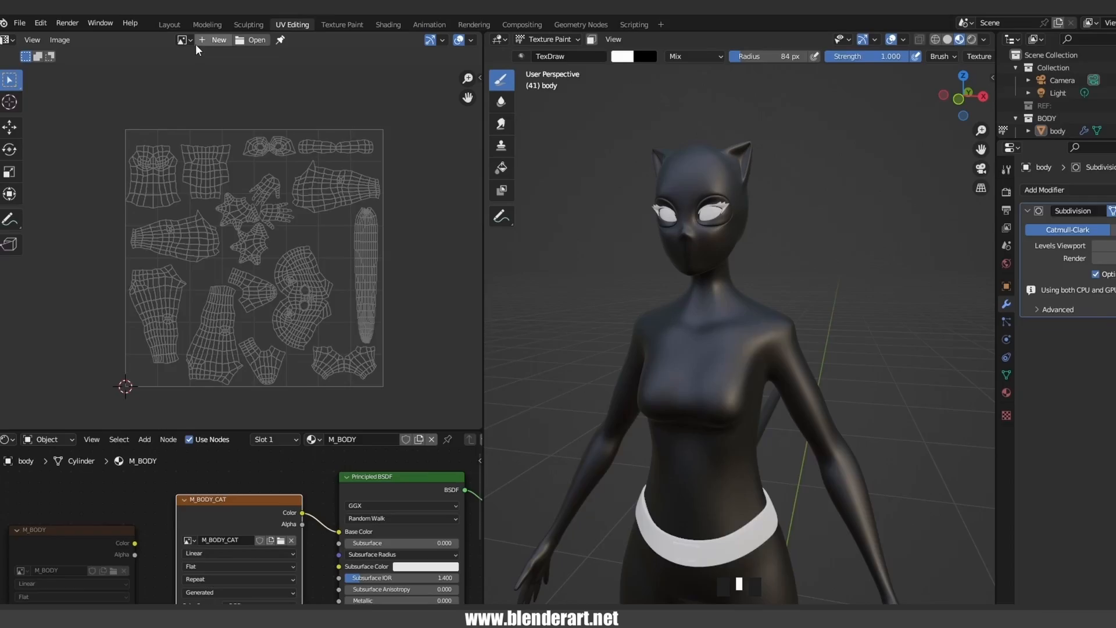
pyautogui.click(180, 36)
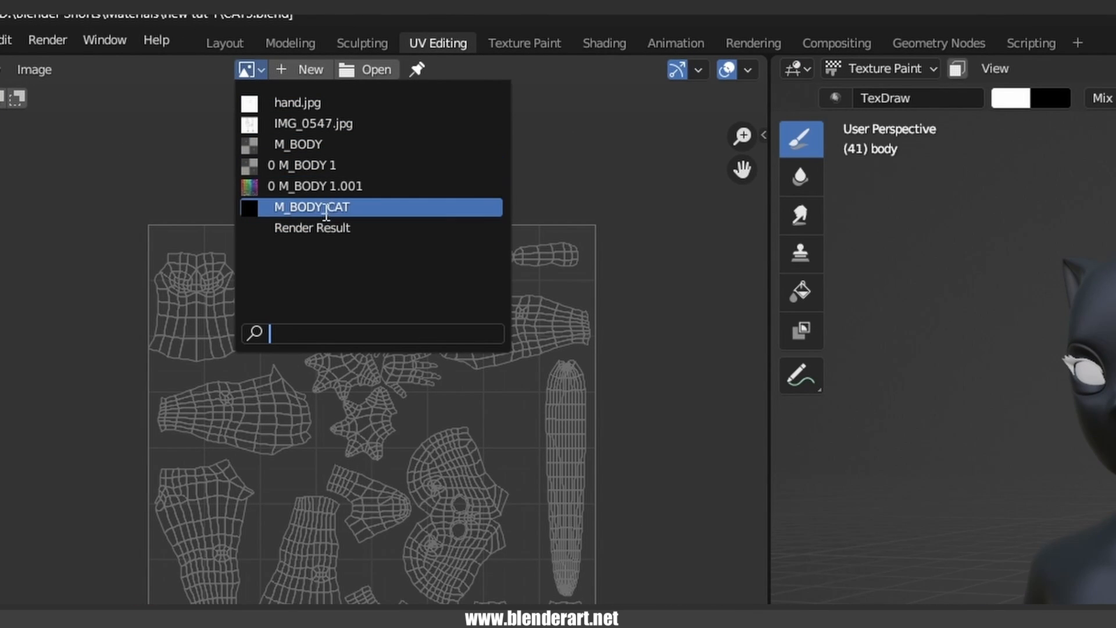
pyautogui.click(315, 207)
pyautogui.scroll(-6, 477, 441)
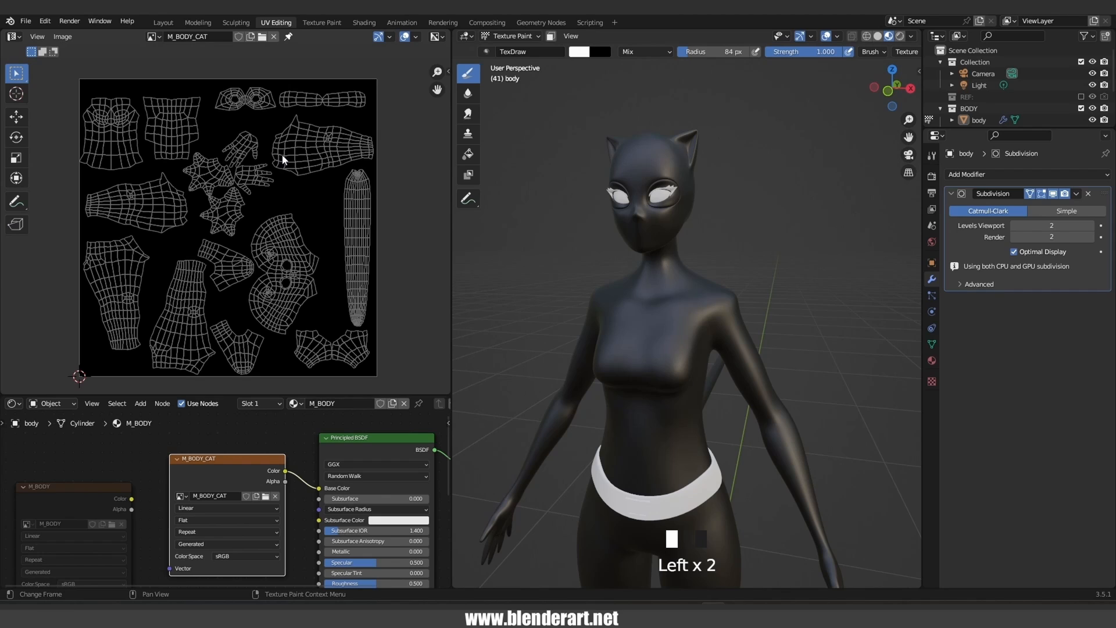
# Set the Draw brush colour to red with hue 0.003 and saturation 0.800, and test it across the body's front, undoing the paint
pyautogui.click(470, 75)
pyautogui.click(476, 77)
pyautogui.click(583, 53)
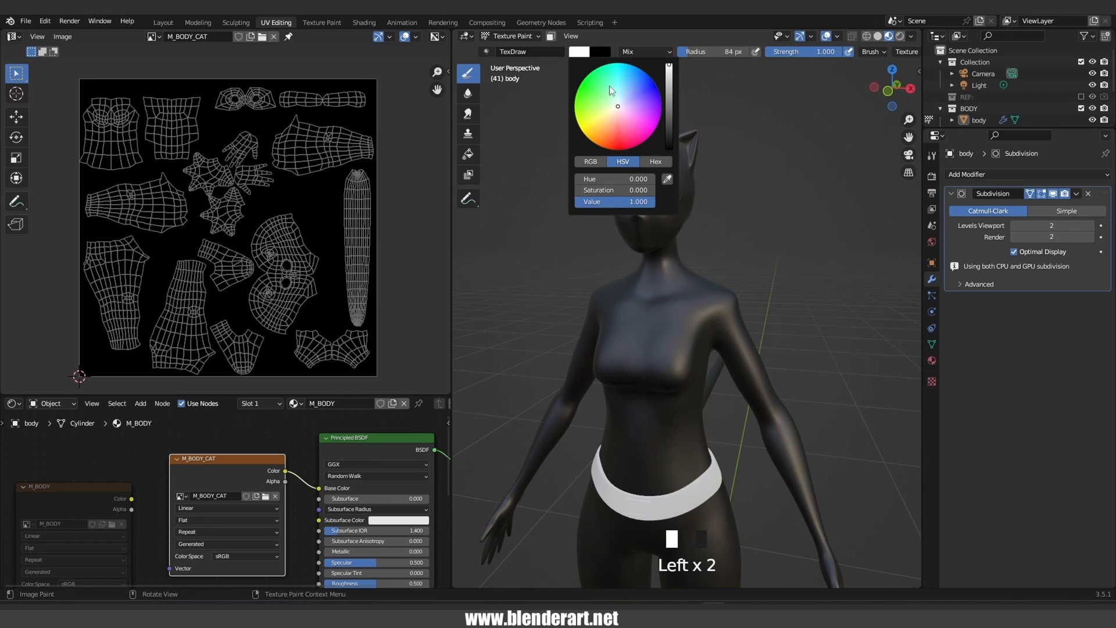
pyautogui.moveTo(620, 111); pyautogui.dragTo(615, 135)
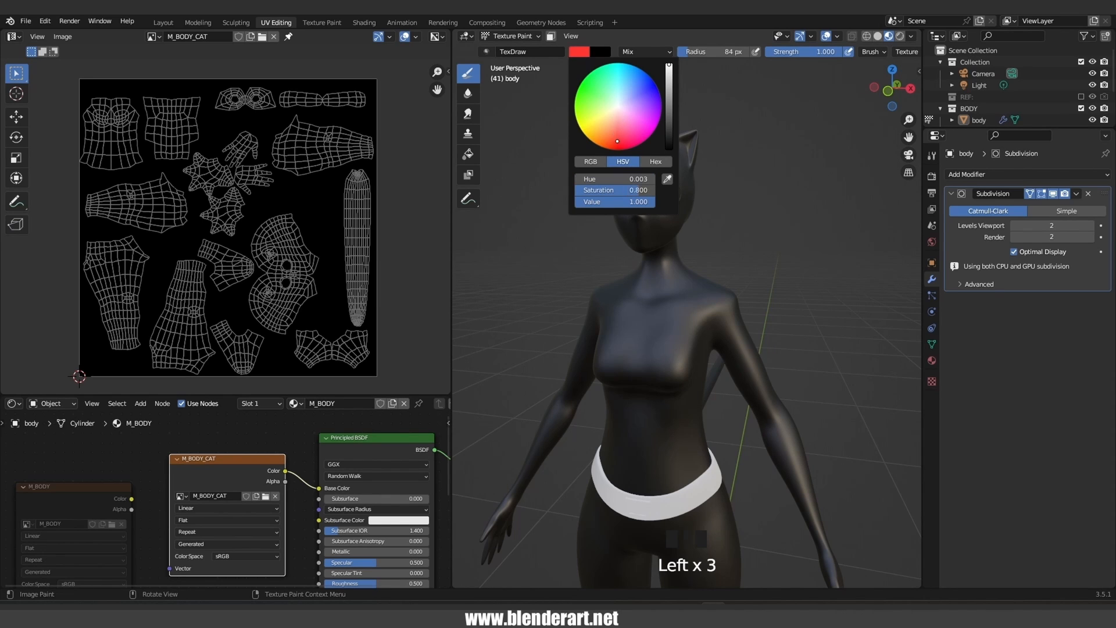
pyautogui.moveTo(668, 174)
pyautogui.mouseDown()
pyautogui.moveTo(673, 311)
pyautogui.moveTo(543, 371)
pyautogui.moveTo(760, 324)
pyautogui.moveTo(588, 511)
pyautogui.moveTo(860, 468)
pyautogui.moveTo(601, 414)
pyautogui.moveTo(598, 174)
pyautogui.moveTo(568, 250)
pyautogui.moveTo(748, 219)
pyautogui.moveTo(660, 283)
pyautogui.mouseUp()
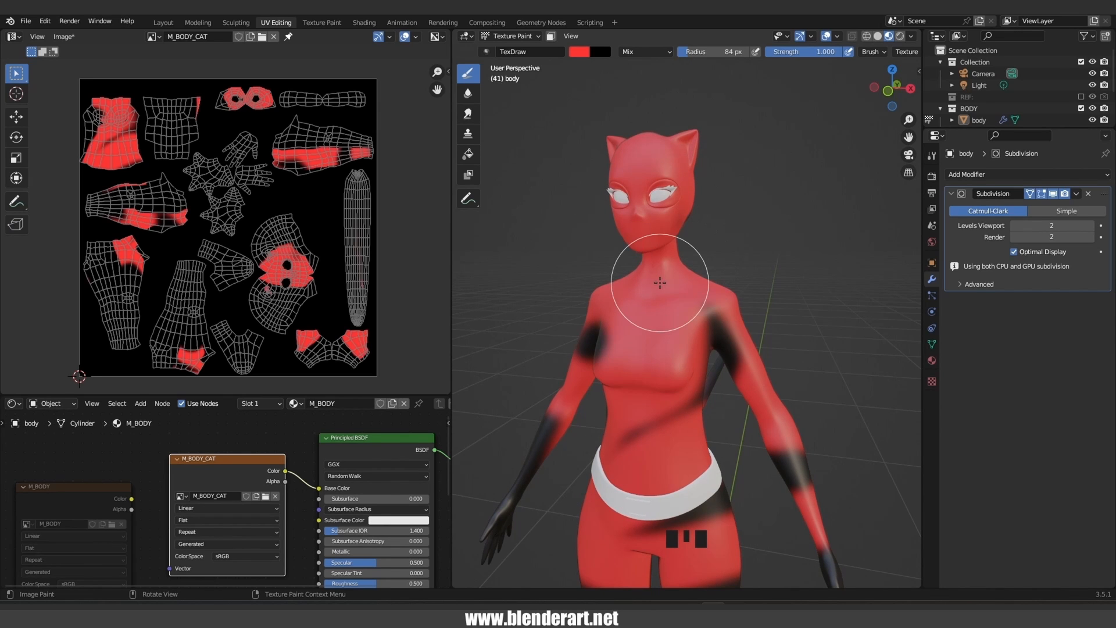
pyautogui.hotkey('ctrl', 'z')
# Reduce the Draw brush radius to 25 px for painting on the upper back
pyautogui.moveTo(678, 242); pyautogui.dragTo(748, 246, button='middle')
pyautogui.scroll(3, 749, 247)
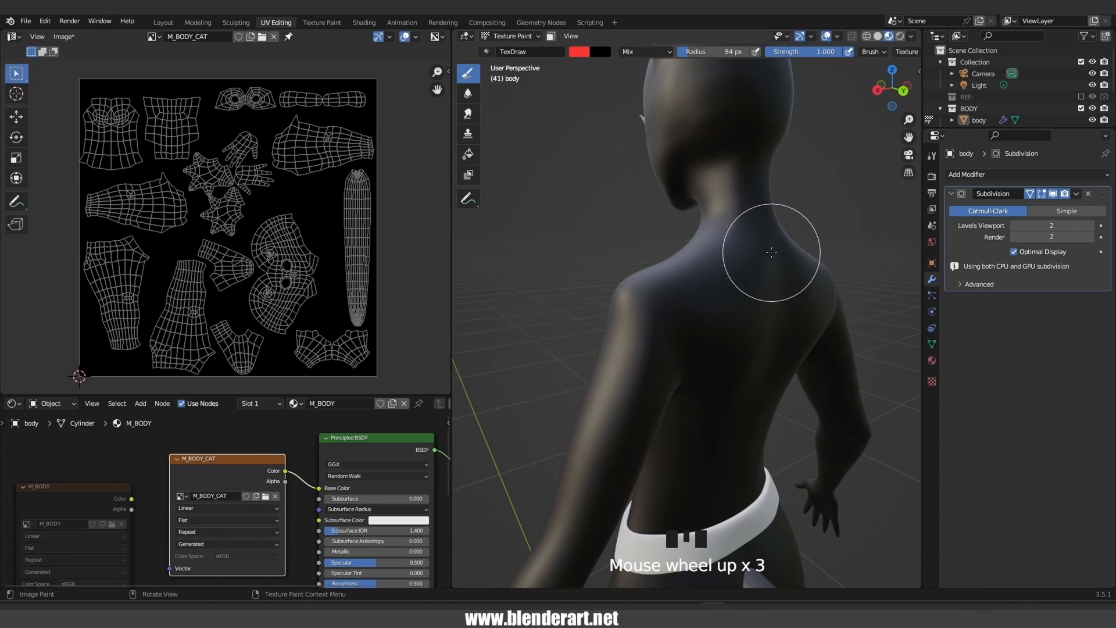
pyautogui.press('f')
pyautogui.click(745, 250)
pyautogui.press('f')
pyautogui.click(719, 253)
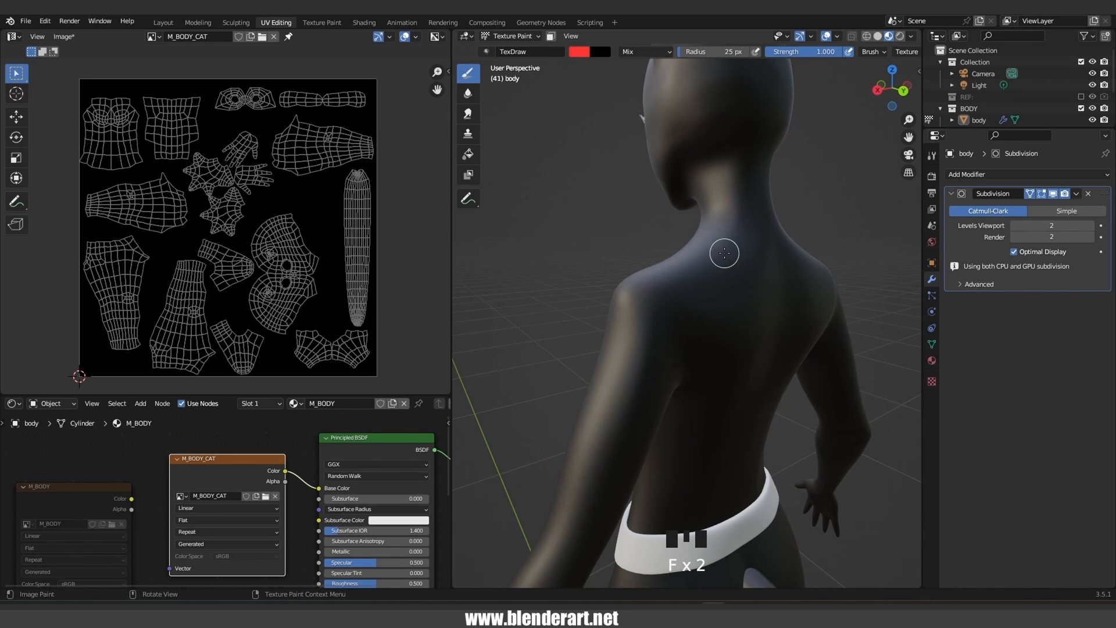
# Test brush strength 0.382 with a red stroke on the upper back, undo the stroke and restore the strength to 1.000
pyautogui.hotkey('shift', 'f')
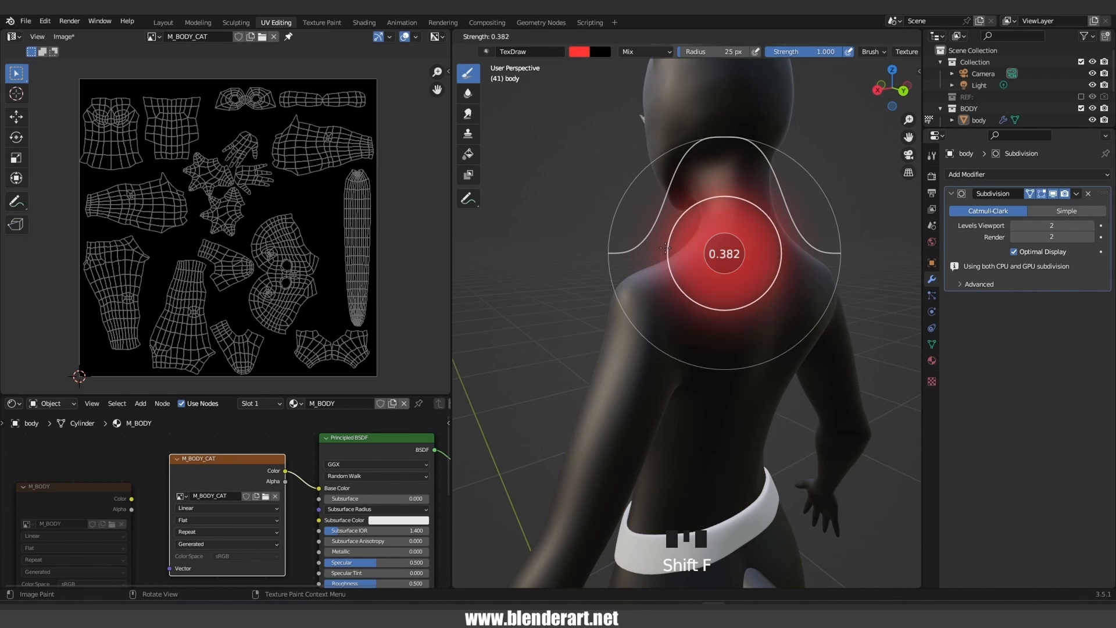
pyautogui.click(744, 245)
pyautogui.moveTo(747, 246)
pyautogui.mouseDown()
pyautogui.moveTo(681, 289)
pyautogui.moveTo(692, 305)
pyautogui.moveTo(738, 286)
pyautogui.mouseUp()
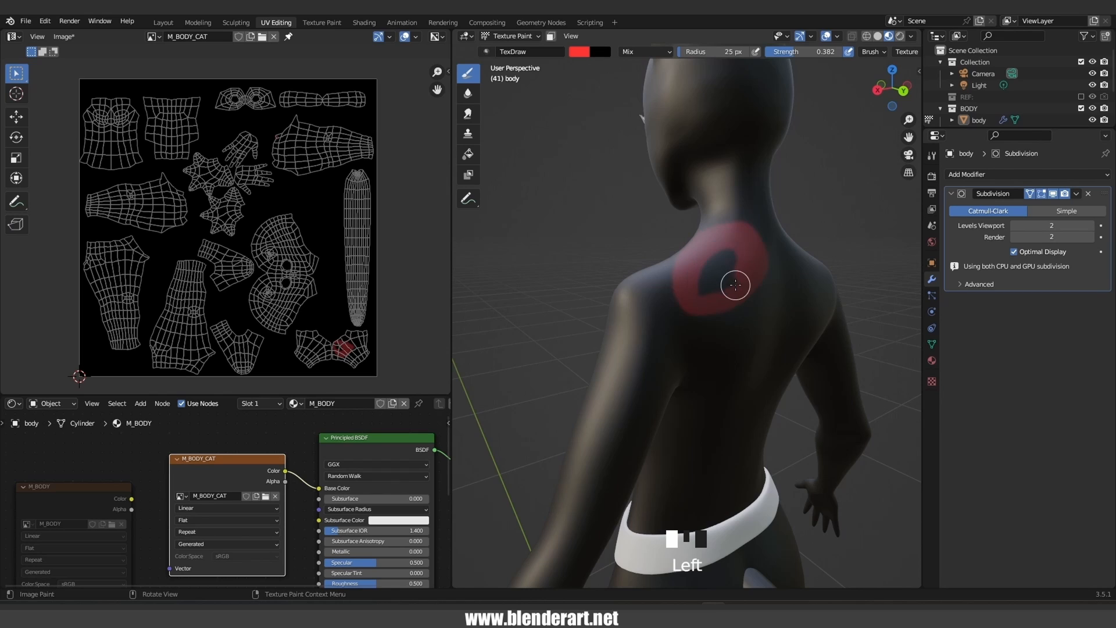
pyautogui.hotkey('ctrl', 'z')
pyautogui.hotkey('shift', 'f')
pyautogui.click(794, 298)
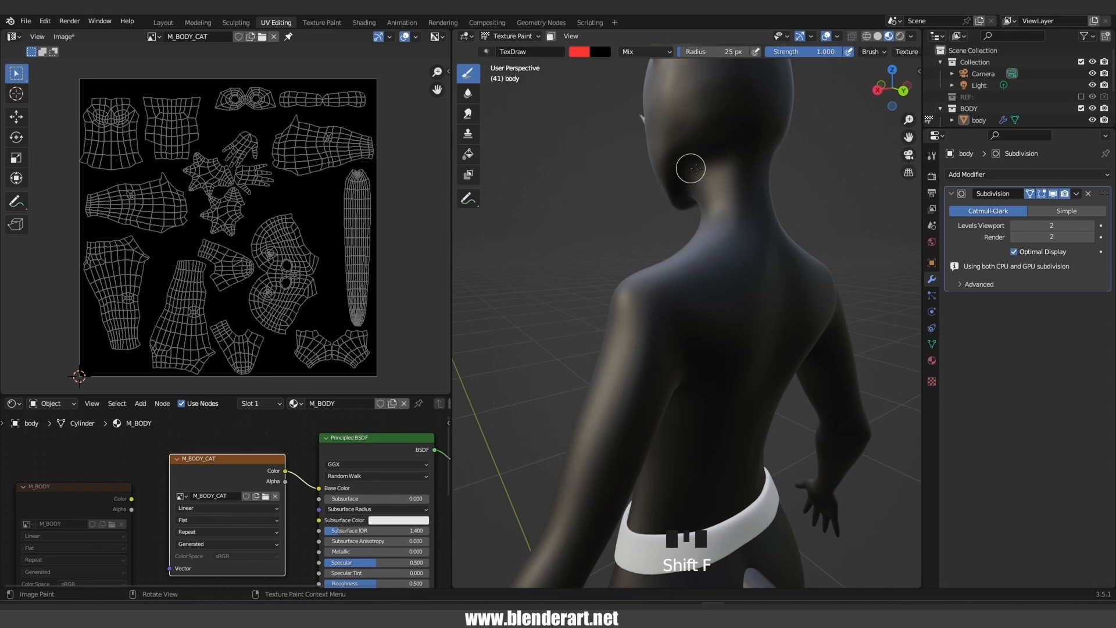
# Paint a red stroke from the back of the head down to the shoulder blade and blur its edge with the Soften brush
pyautogui.moveTo(716, 138)
pyautogui.mouseDown()
pyautogui.moveTo(741, 263)
pyautogui.moveTo(690, 291)
pyautogui.moveTo(726, 198)
pyautogui.moveTo(701, 125)
pyautogui.moveTo(725, 247)
pyautogui.moveTo(703, 298)
pyautogui.mouseUp()
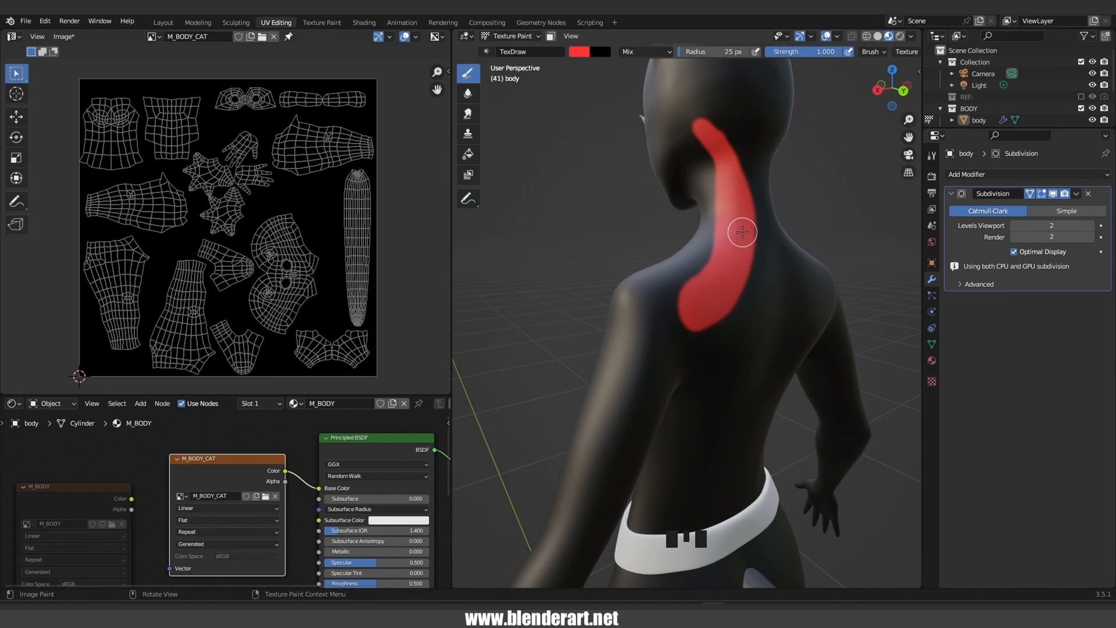
pyautogui.scroll(3, 739, 211)
pyautogui.moveTo(735, 232)
pyautogui.keyDown('shift'); pyautogui.mouseDown(button='middle')
pyautogui.moveTo(673, 257)
pyautogui.moveTo(708, 291)
pyautogui.mouseUp(button='middle'); pyautogui.keyUp('shift')
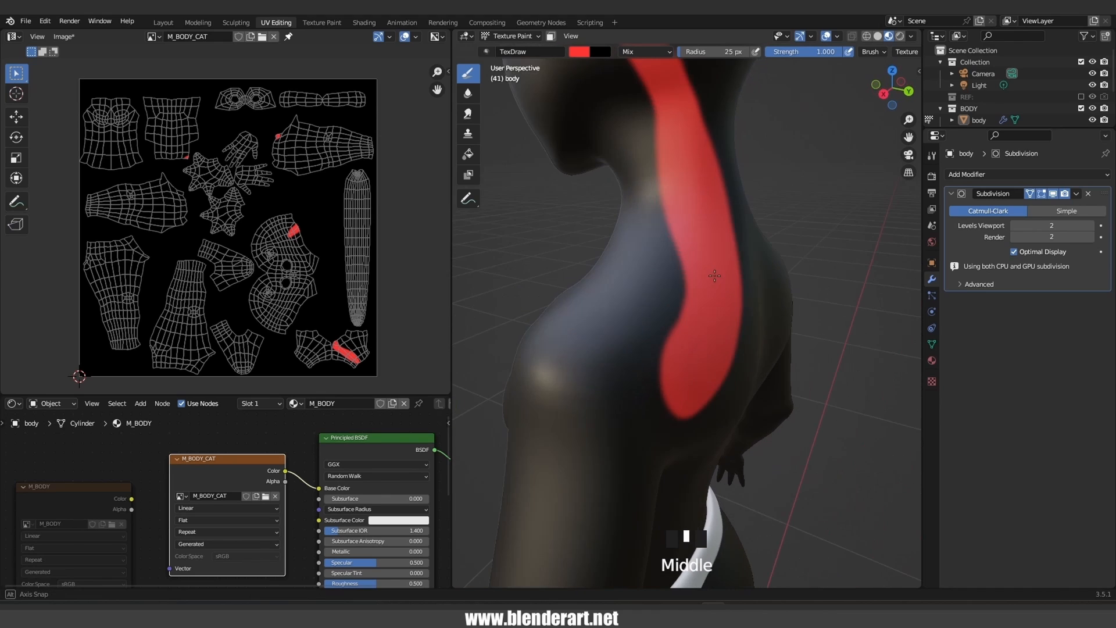
pyautogui.click(468, 95)
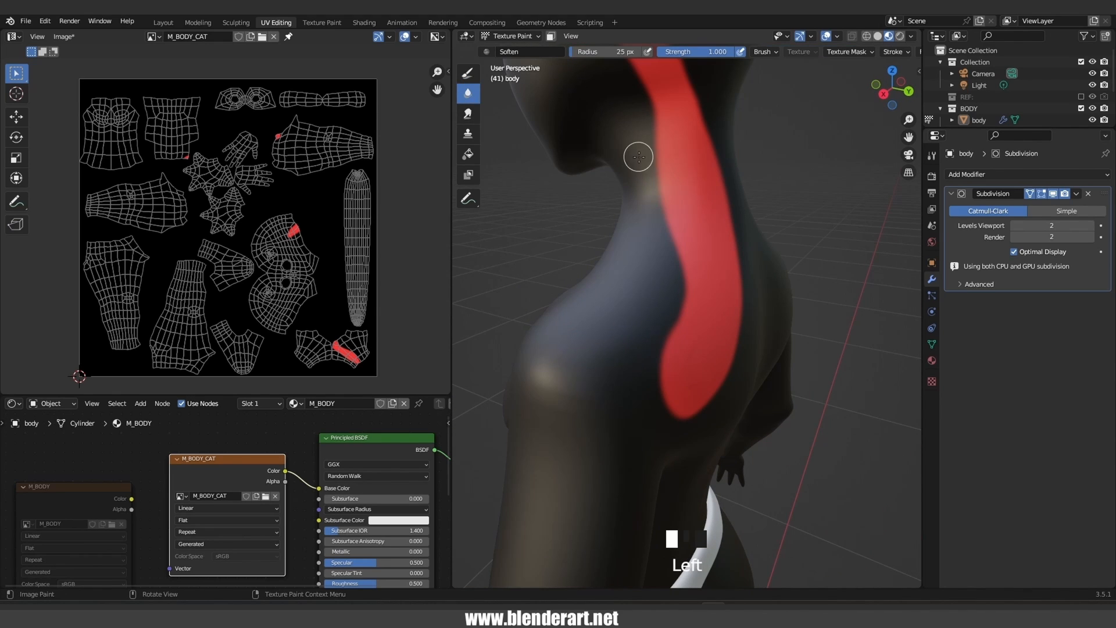
pyautogui.click(661, 152)
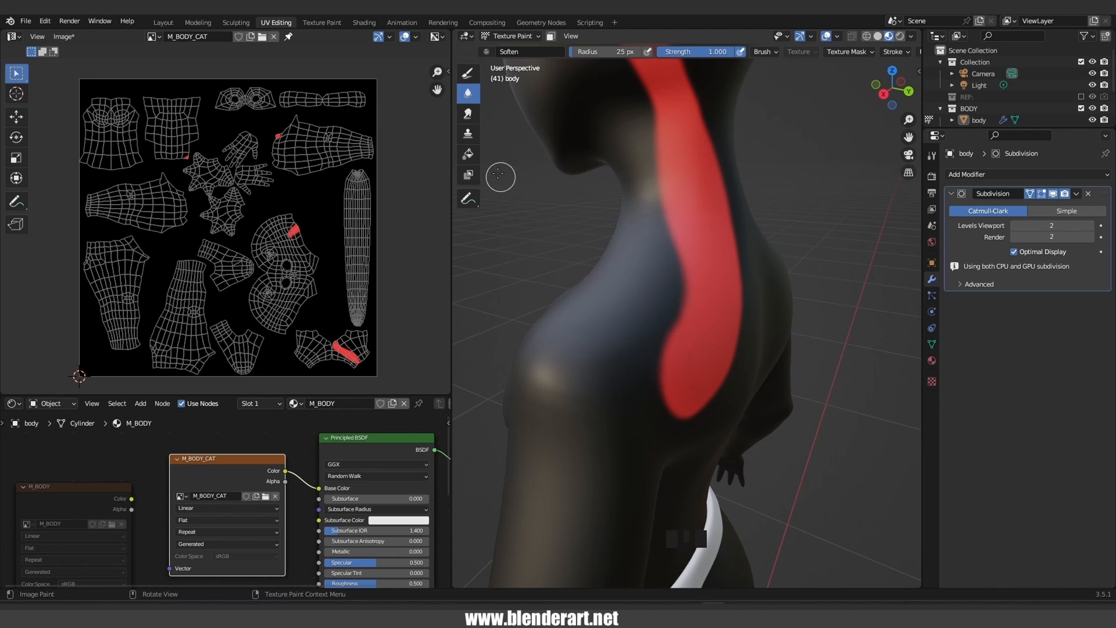
# Set the Smear brush radius to 63 px and try smearing the red paint over the neck, shoulder and upper back
pyautogui.click(467, 115)
pyautogui.press('f')
pyautogui.click(690, 173)
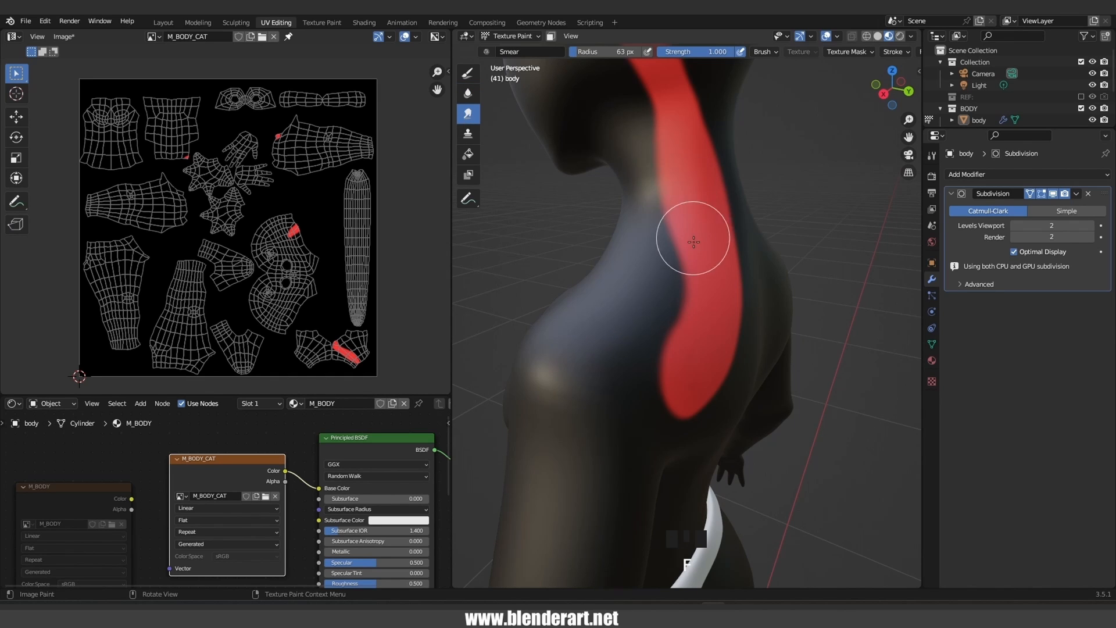
pyautogui.moveTo(680, 204)
pyautogui.mouseDown()
pyautogui.moveTo(655, 109)
pyautogui.moveTo(622, 106)
pyautogui.mouseUp()
pyautogui.moveTo(674, 239); pyautogui.dragTo(657, 180)
pyautogui.moveTo(693, 277); pyautogui.dragTo(638, 379)
pyautogui.moveTo(691, 302); pyautogui.dragTo(622, 374)
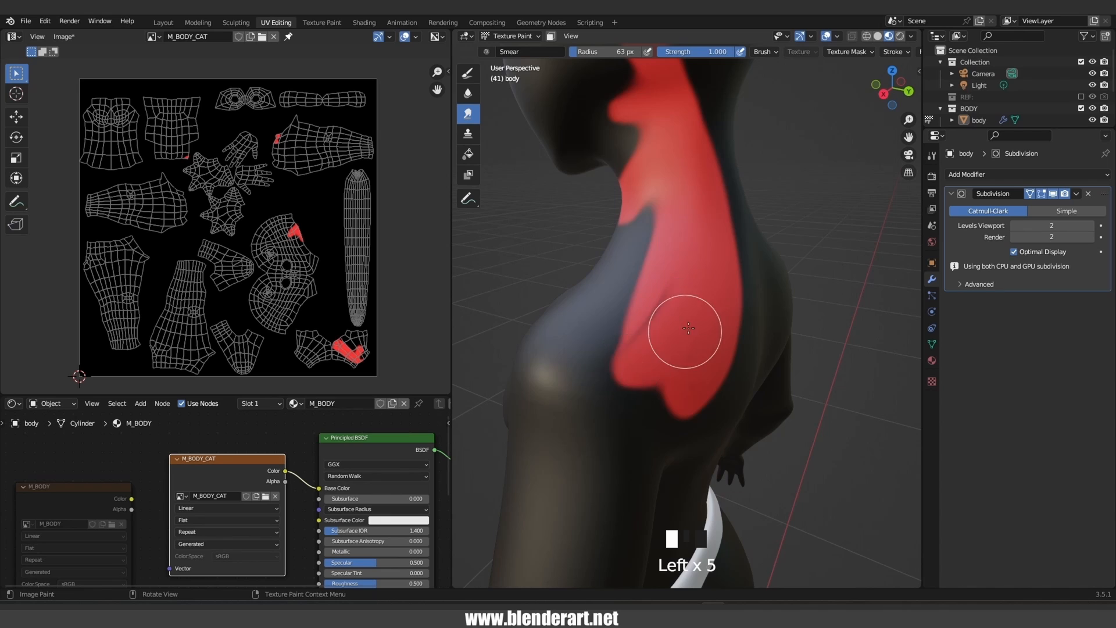
pyautogui.moveTo(668, 311); pyautogui.dragTo(643, 302, button='middle')
pyautogui.moveTo(643, 302); pyautogui.dragTo(596, 357)
pyautogui.moveTo(630, 282); pyautogui.dragTo(571, 355)
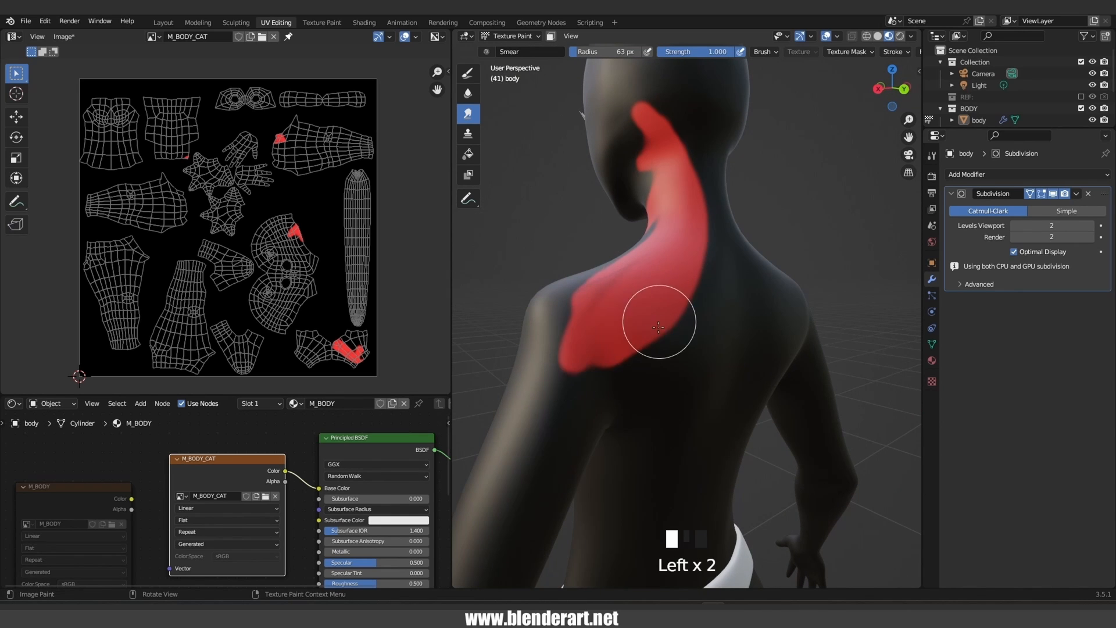
pyautogui.moveTo(655, 316); pyautogui.dragTo(646, 407)
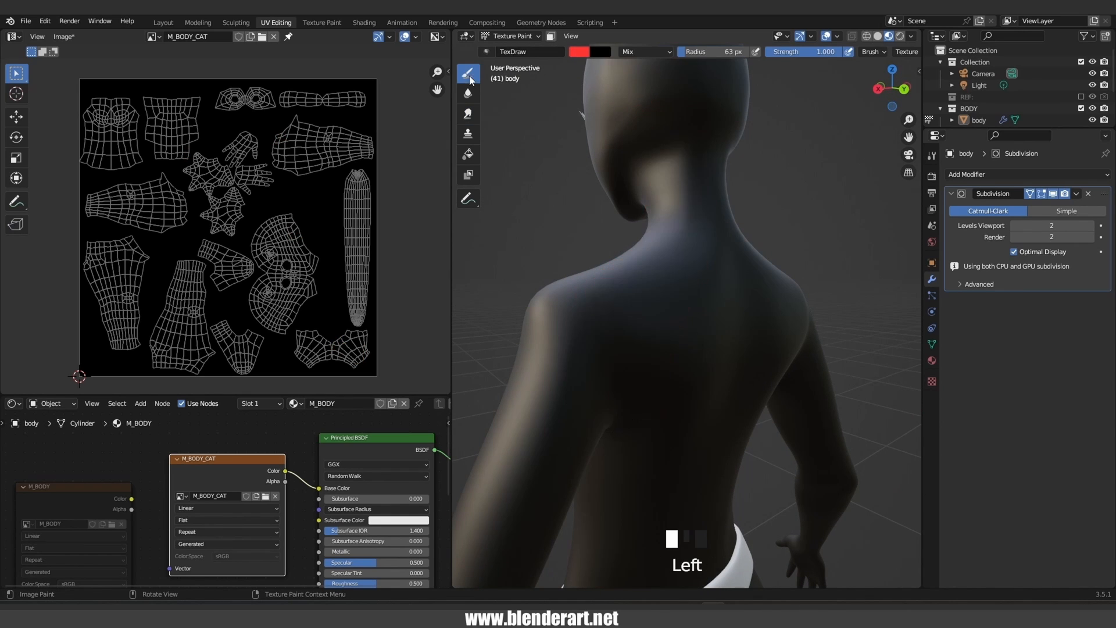
# Change the UV editor to an Image Editor in Paint mode for the M_BODY_CAT image
pyautogui.scroll(-3, 610, 249)
pyautogui.moveTo(610, 249); pyautogui.dragTo(752, 292, button='middle')
pyautogui.scroll(-3, 752, 291)
pyautogui.keyDown('shift'); pyautogui.moveTo(767, 343); pyautogui.dragTo(767, 318, button='middle'); pyautogui.keyUp('shift')
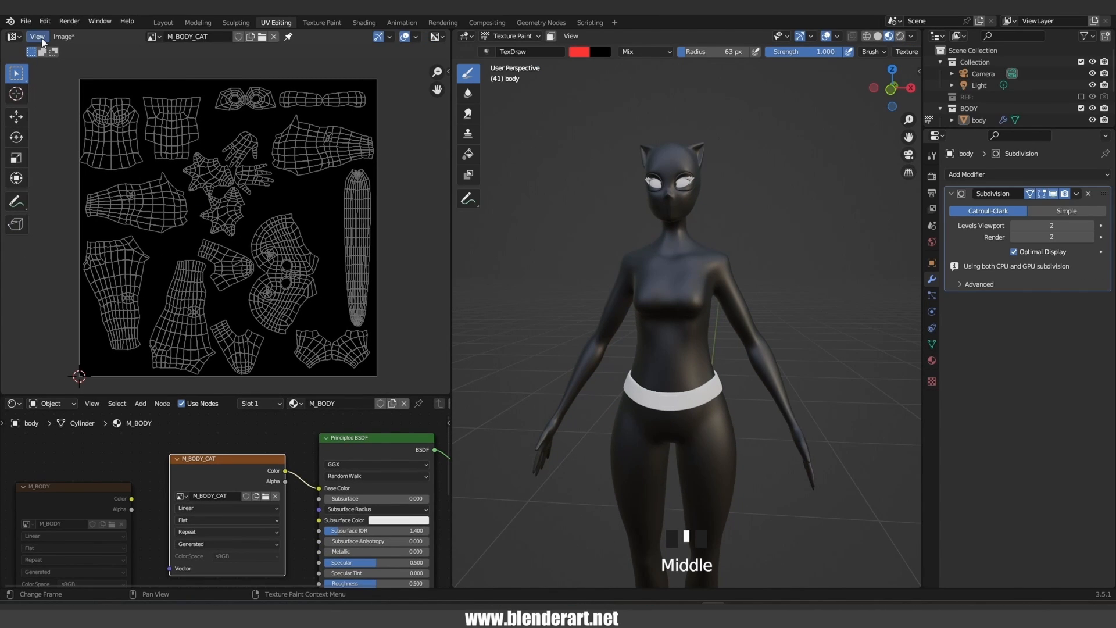
pyautogui.click(37, 37)
pyautogui.hotkey('ctrl', 'z')
pyautogui.click(20, 37)
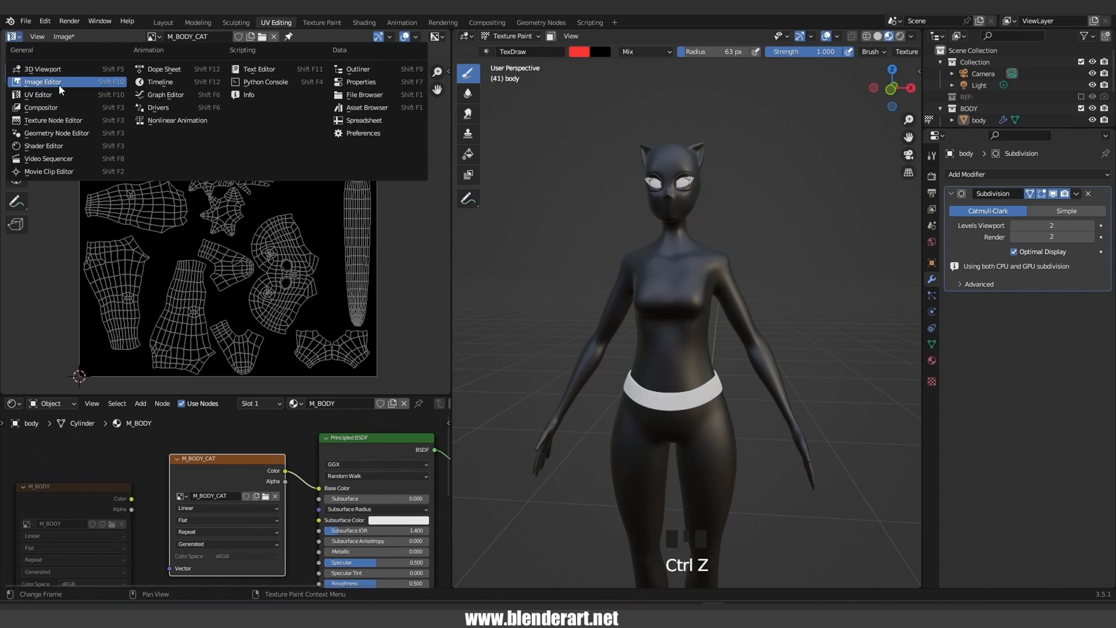
pyautogui.click(58, 85)
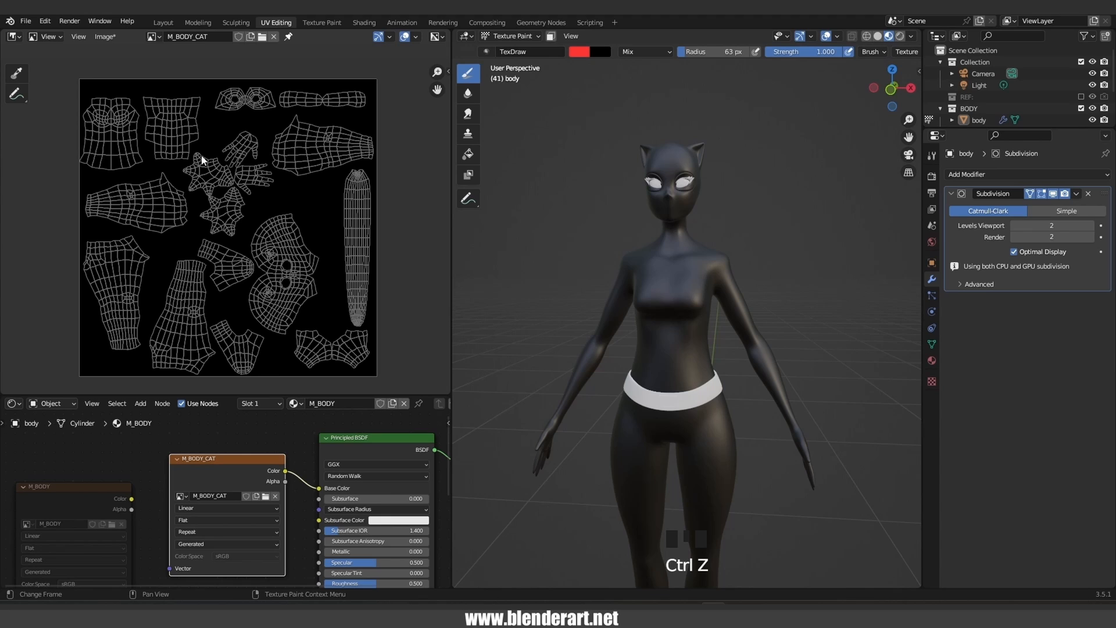
pyautogui.click(58, 38)
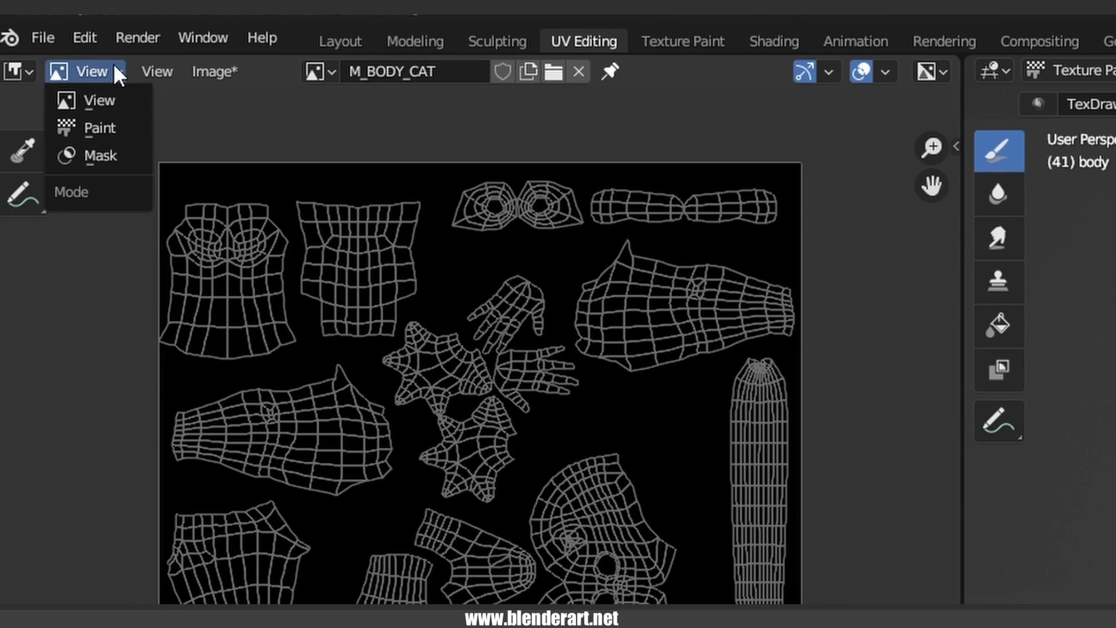
pyautogui.click(55, 63)
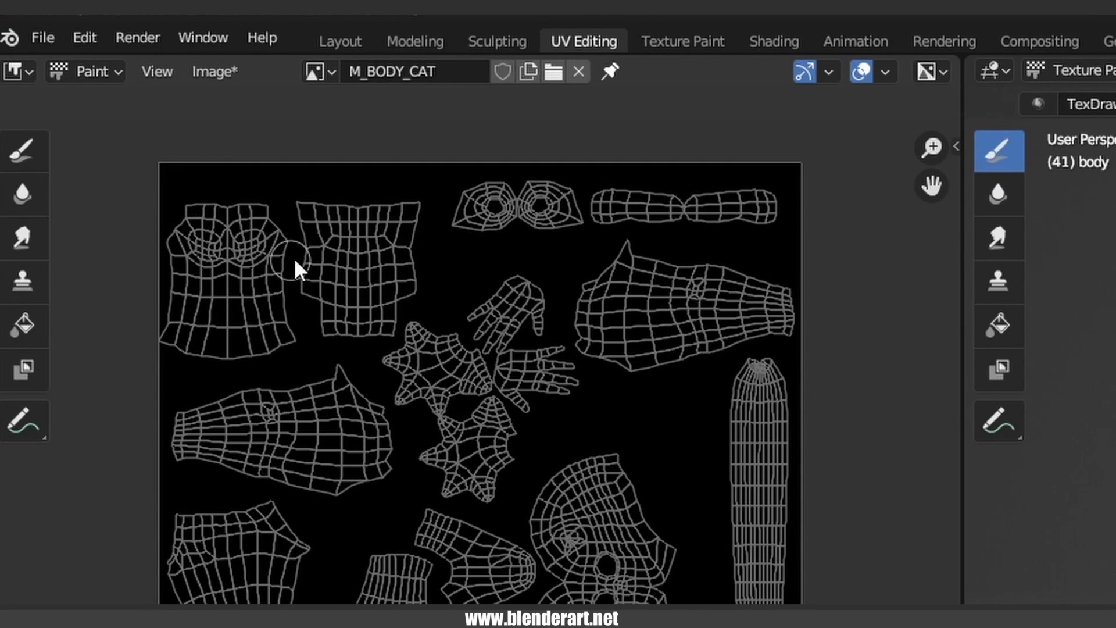
# Paint red test strokes directly on the M_BODY_CAT image across the torso, arm, hand, leg and head UV islands
pyautogui.moveTo(366, 239)
pyautogui.mouseDown()
pyautogui.moveTo(168, 365)
pyautogui.moveTo(279, 541)
pyautogui.moveTo(301, 459)
pyautogui.mouseUp()
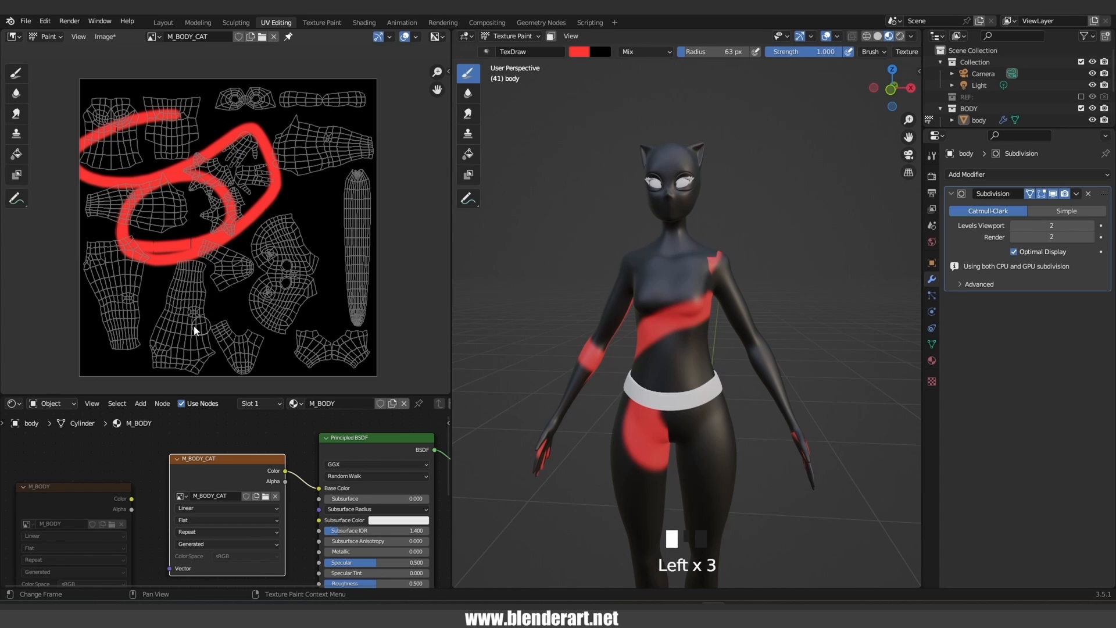
pyautogui.moveTo(195, 330)
pyautogui.mouseDown()
pyautogui.moveTo(187, 292)
pyautogui.moveTo(189, 346)
pyautogui.mouseUp()
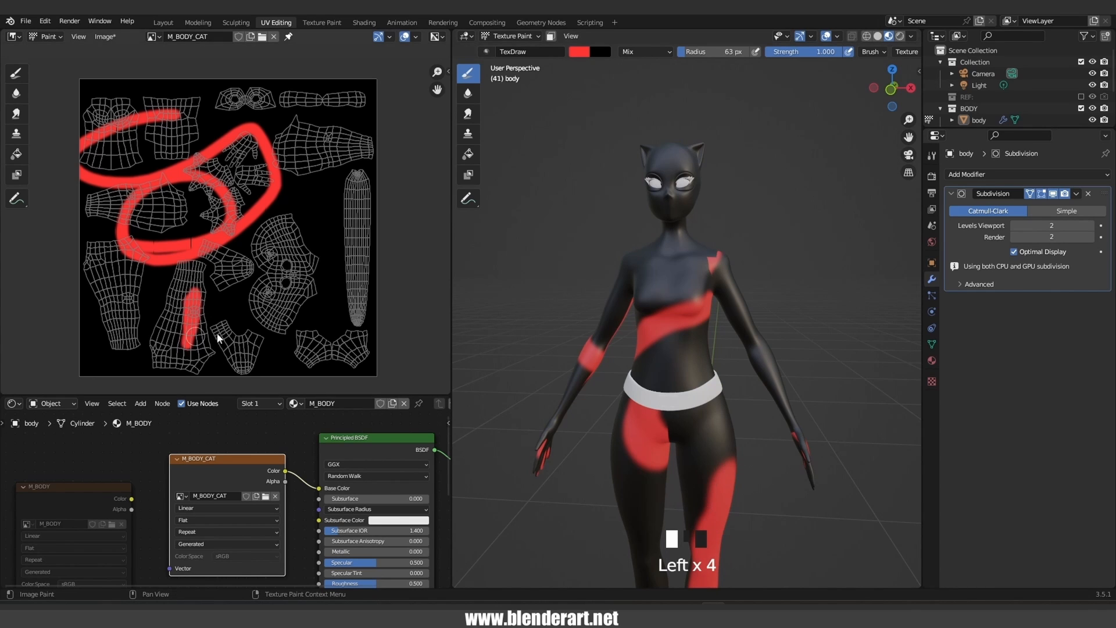
pyautogui.moveTo(267, 299); pyautogui.dragTo(270, 237)
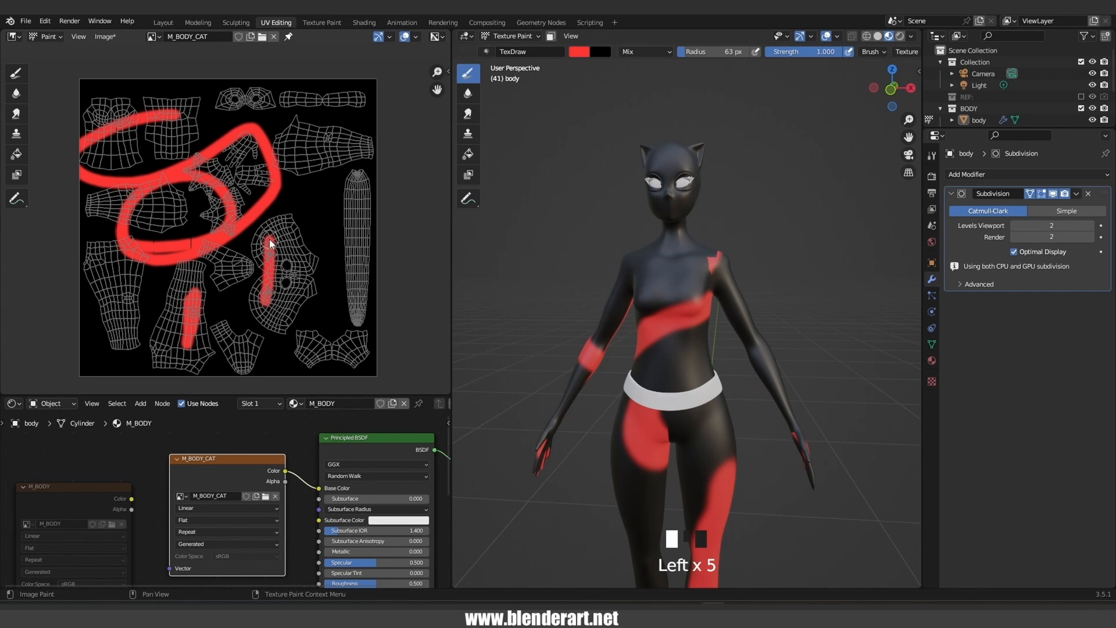
# Undo the red test strokes on the M_BODY_CAT image to restore the plain black body texture
pyautogui.moveTo(678, 242)
pyautogui.mouseDown(button='middle')
pyautogui.moveTo(579, 243)
pyautogui.moveTo(686, 261)
pyautogui.mouseUp(button='middle')
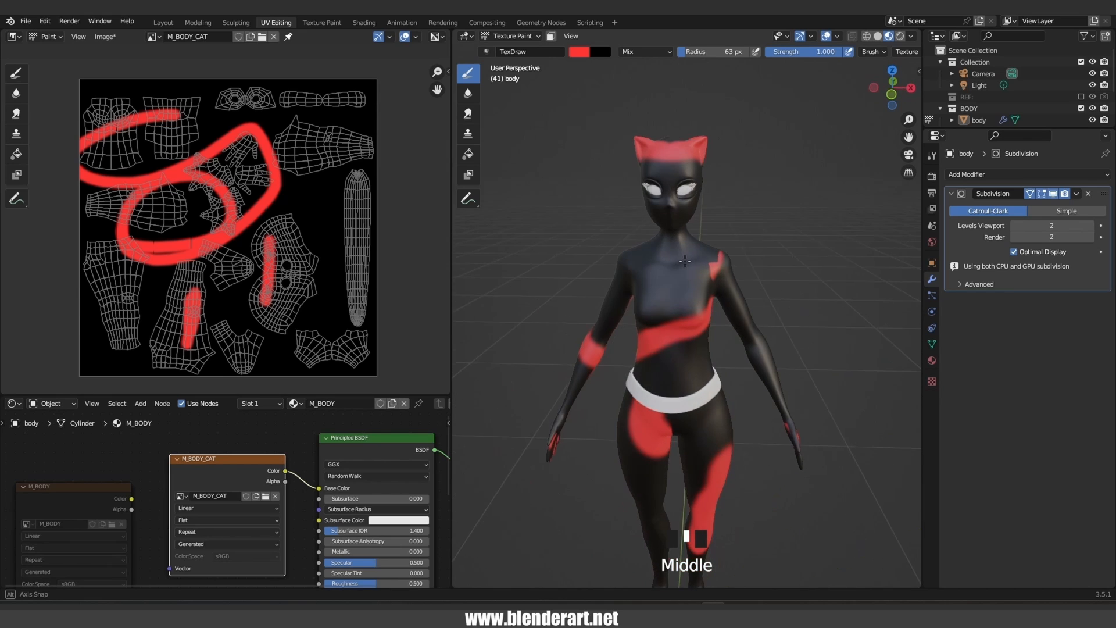
pyautogui.hotkey('ctrl', 'z')
pyautogui.hotkey('ctrl', 'z')
pyautogui.hotkey('ctrl', 'z')
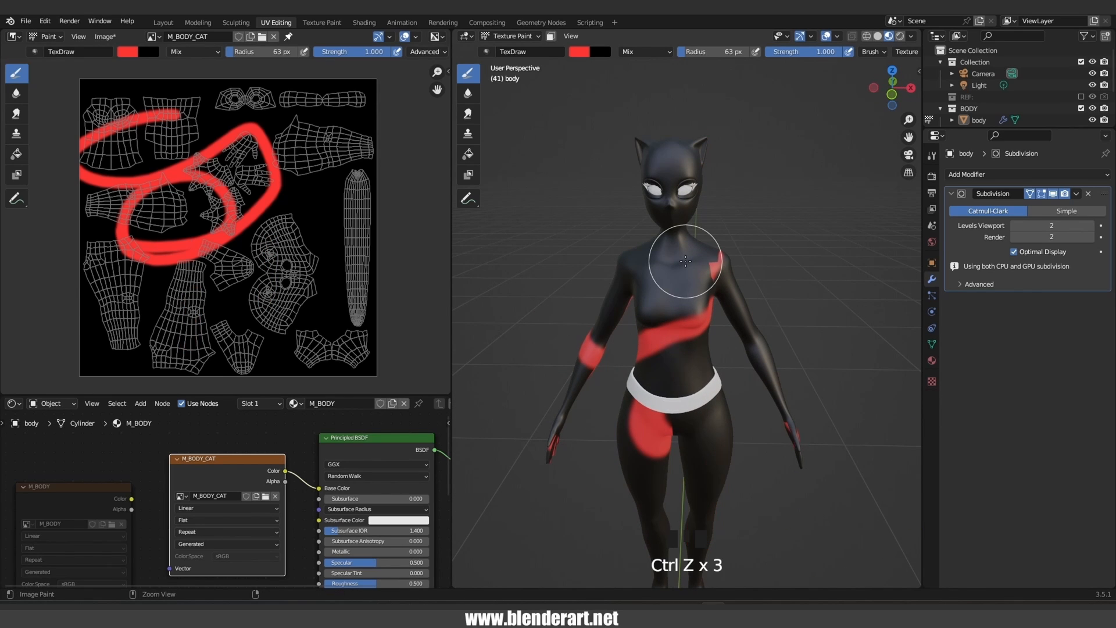
pyautogui.hotkey('ctrl', 'z')
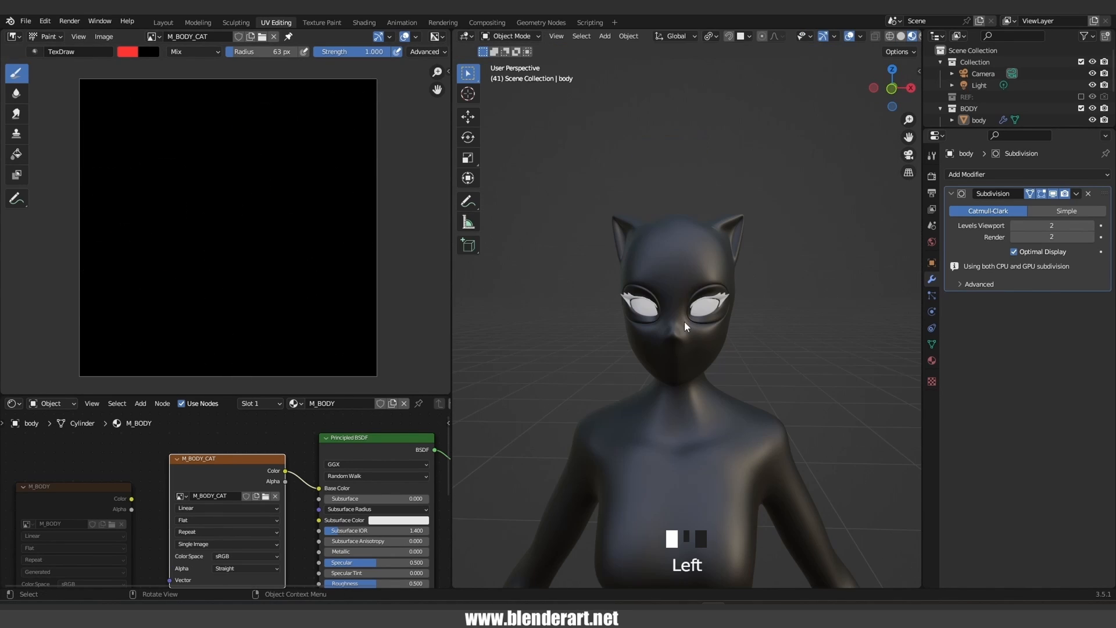
# Change the Image Editor to the UV Editor and open the eyeballs in Edit Mode with their linked faces selected
pyautogui.click(42, 37)
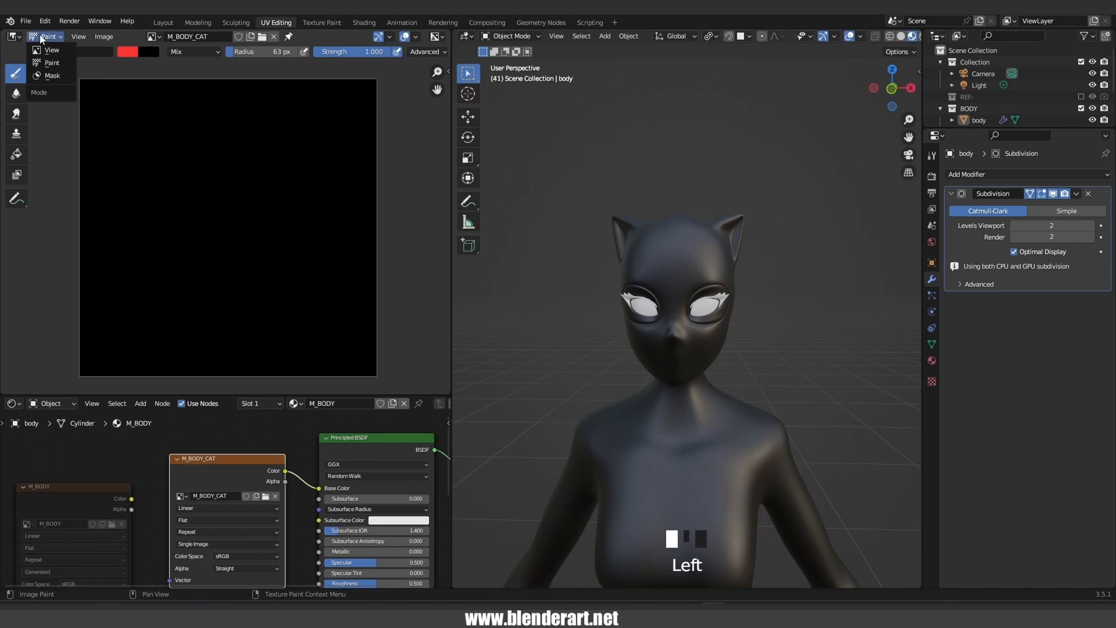
pyautogui.click(13, 36)
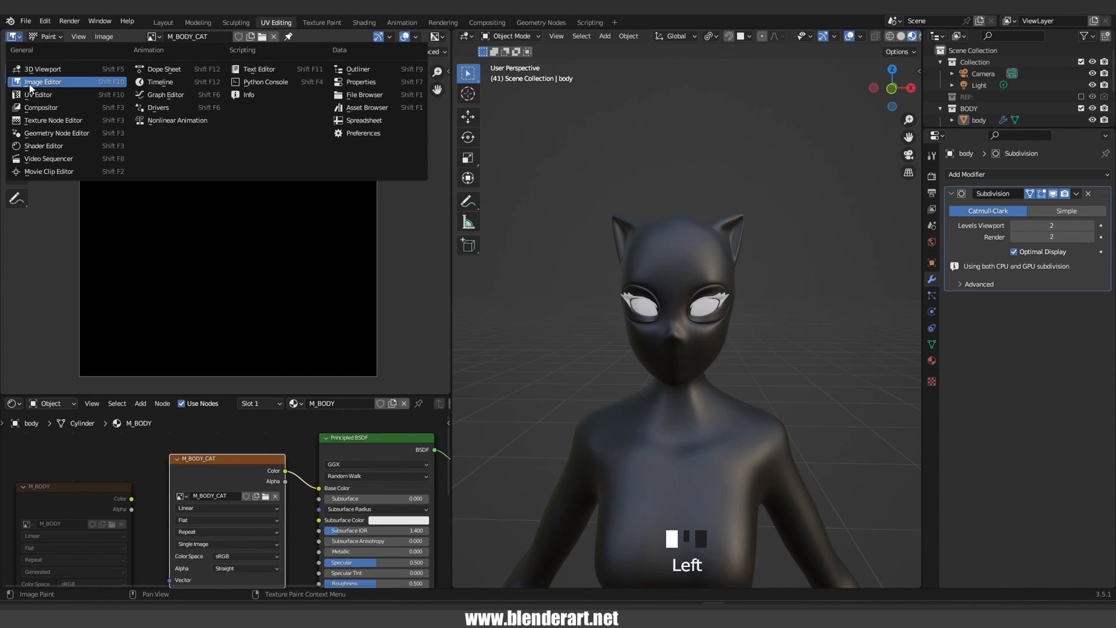
pyautogui.click(51, 95)
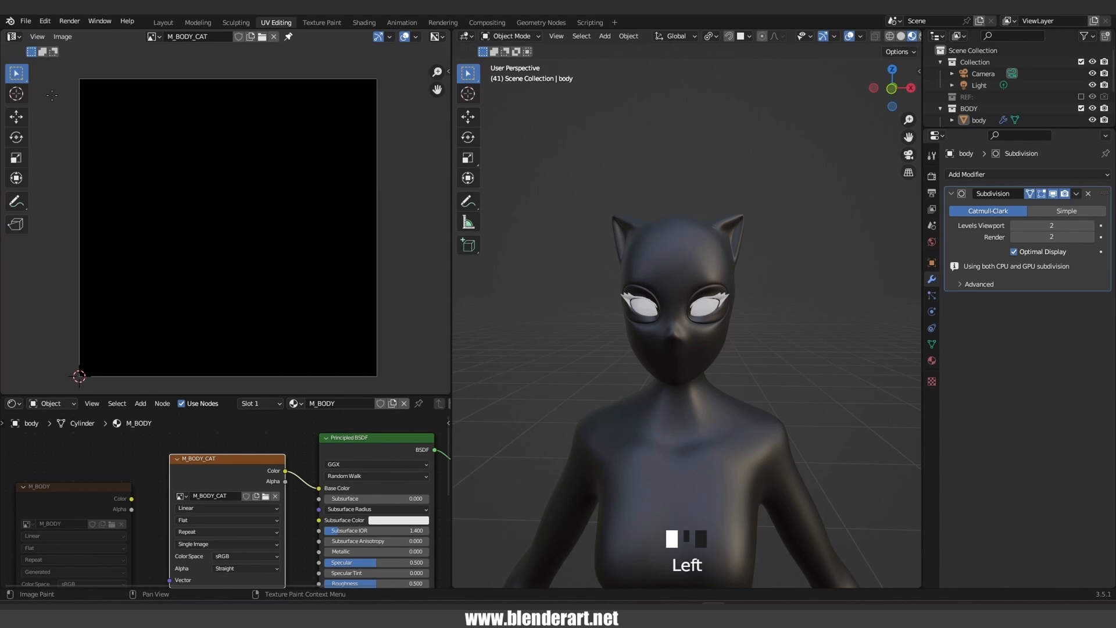
pyautogui.click(705, 308)
pyautogui.click(705, 309)
pyautogui.click(705, 308)
pyautogui.press('Tab')
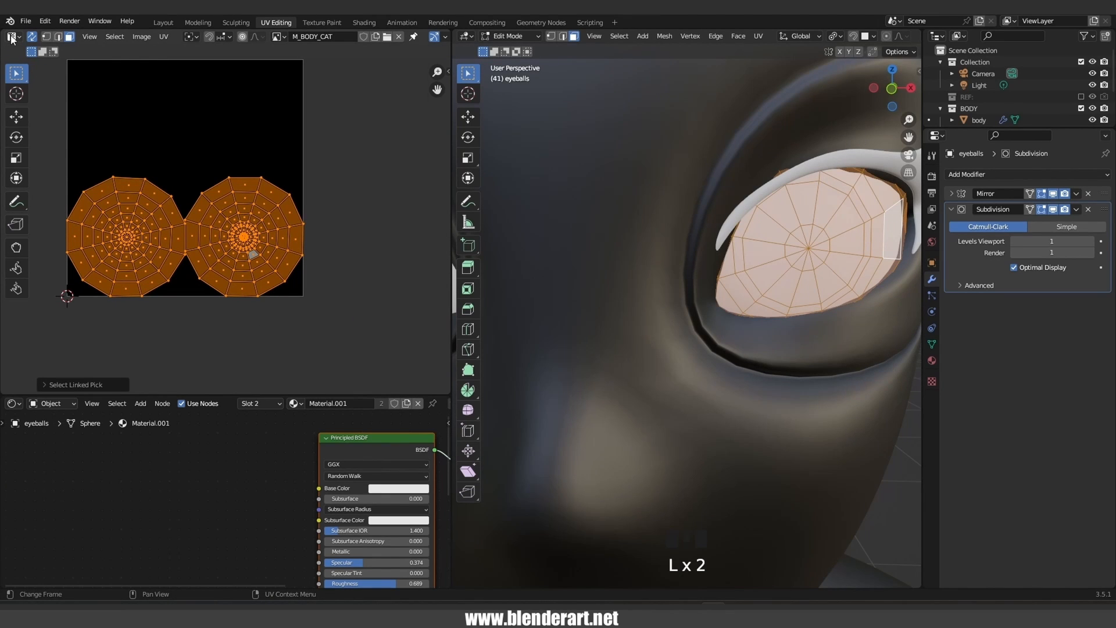
# Change the UV Editor back to an Image Editor and rename the eyeballs' material to M)EYES
pyautogui.click(12, 38)
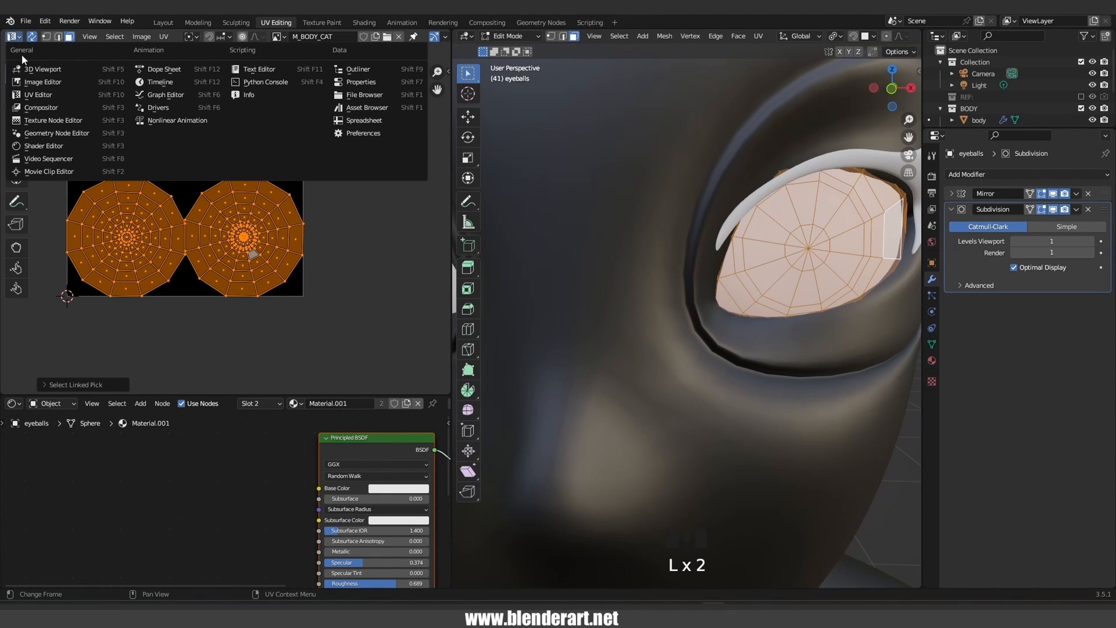
pyautogui.click(46, 82)
pyautogui.press('Home')
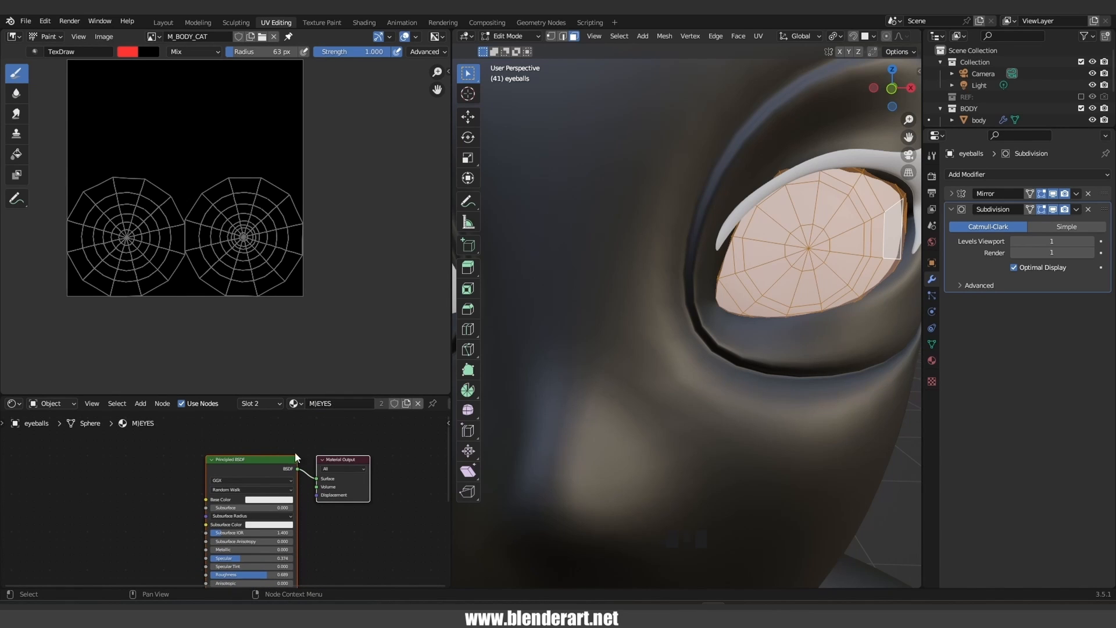
# Add an Image Texture node to the M)EYES material and connect its Color to the Principled BSDF Base Color
pyautogui.moveTo(236, 487); pyautogui.dragTo(261, 453, button='middle')
pyautogui.hotkey('shift', 'a')
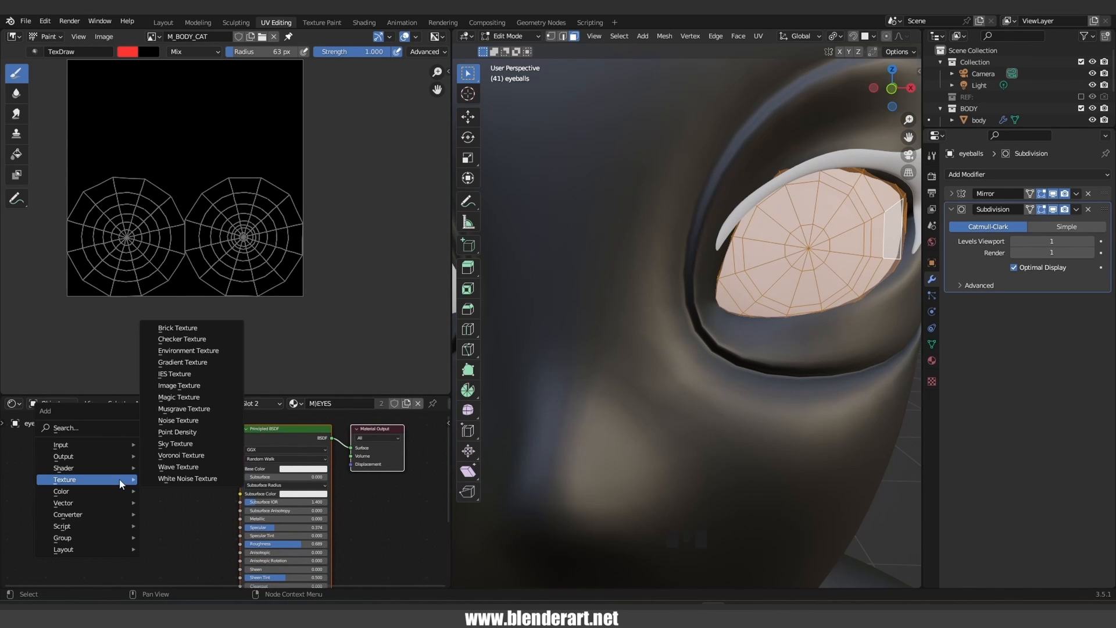
pyautogui.click(186, 391)
pyautogui.click(84, 467)
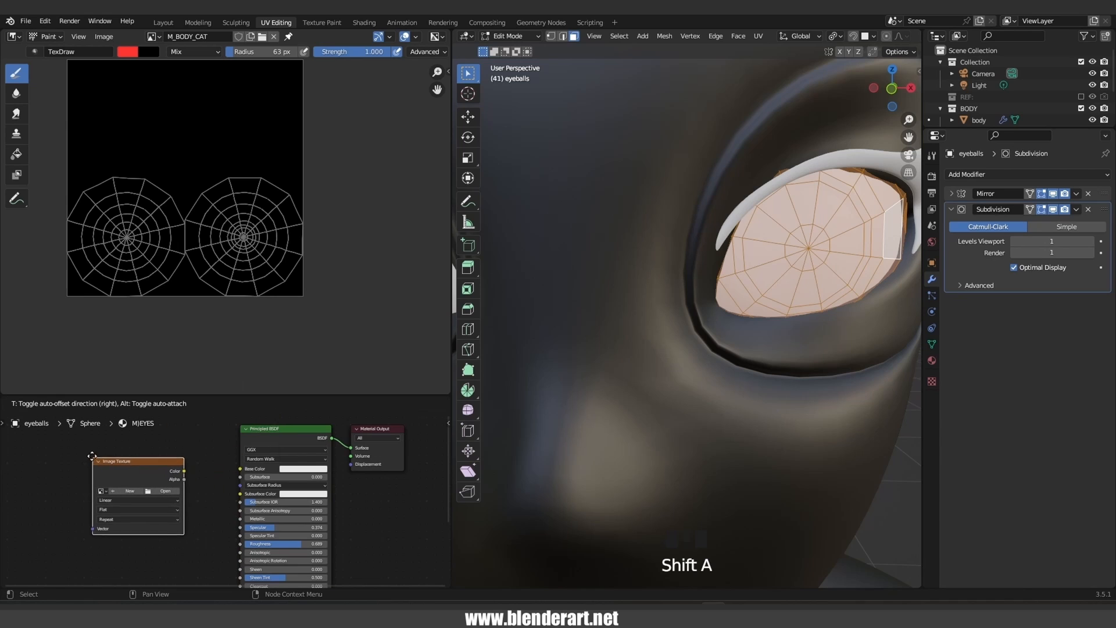
pyautogui.moveTo(183, 468); pyautogui.dragTo(240, 468)
# Create a white 2048 × 2048 px image named M_EYES in the texture node and leave Edit Mode
pyautogui.click(120, 487)
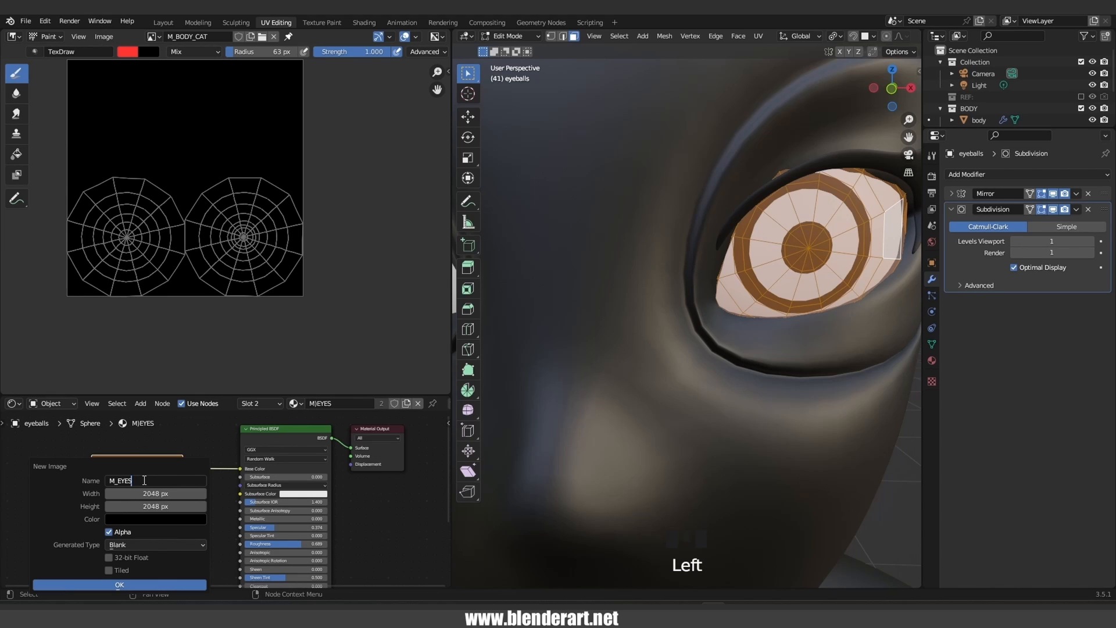
pyautogui.click(162, 520)
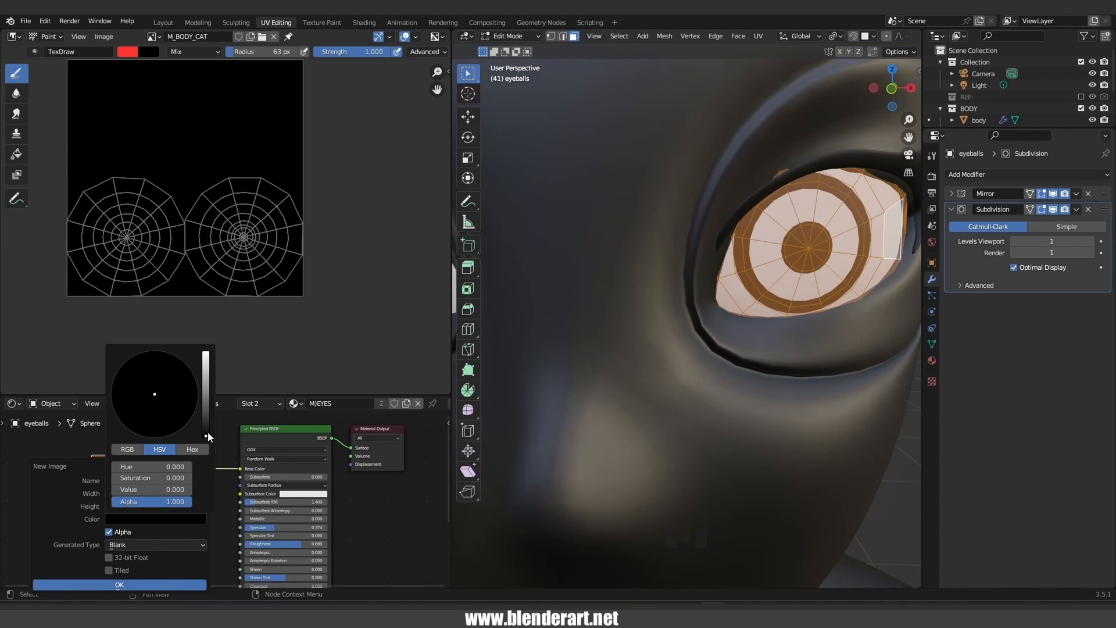
pyautogui.moveTo(208, 431); pyautogui.dragTo(206, 353)
pyautogui.click(120, 584)
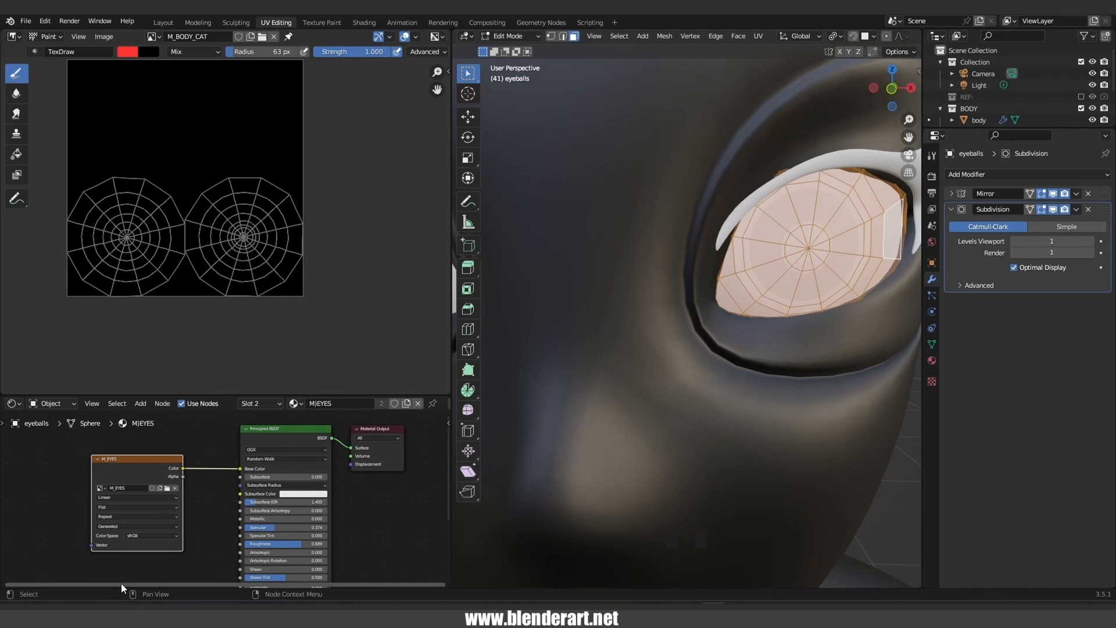
pyautogui.scroll(-5, 768, 327)
pyautogui.press('Tab')
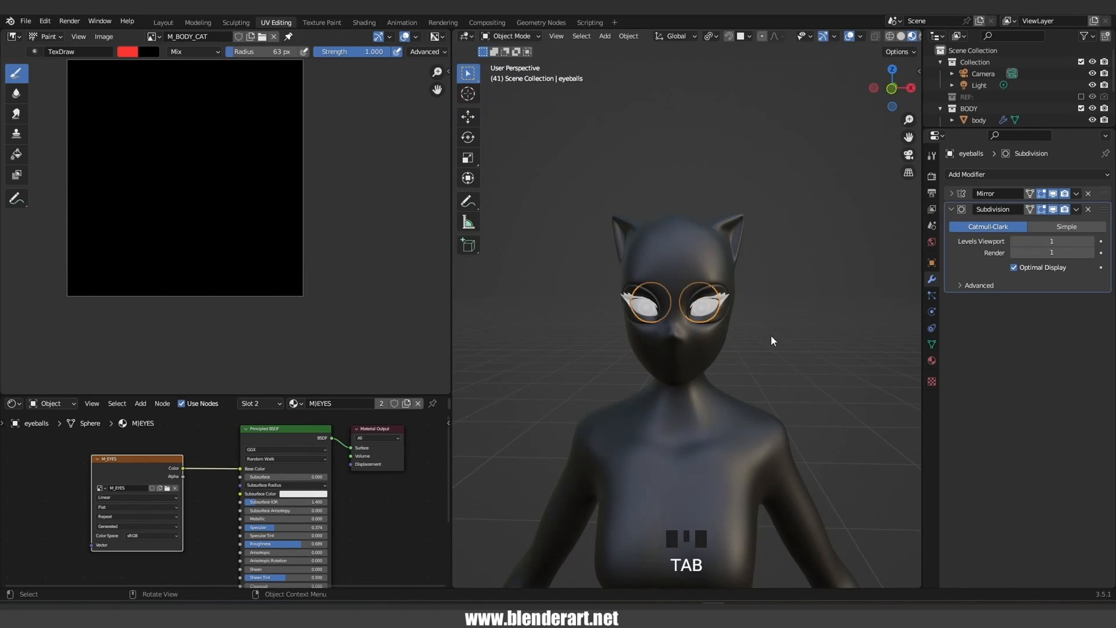
# Remove the Material.002 and Material slots from the eyeballs, keeping only M)EYES
pyautogui.click(783, 336)
pyautogui.scroll(4, 782, 336)
pyautogui.moveTo(779, 317); pyautogui.dragTo(751, 296, button='middle')
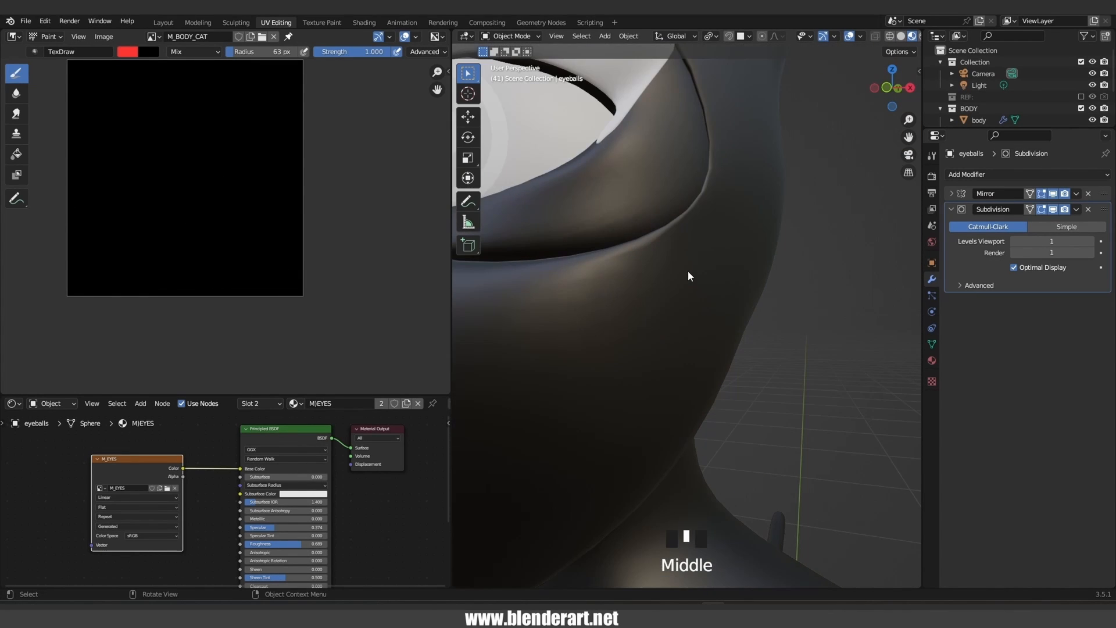
pyautogui.scroll(-2, 606, 267)
pyautogui.keyDown('shift'); pyautogui.moveTo(614, 255); pyautogui.dragTo(660, 266, button='middle'); pyautogui.keyUp('shift')
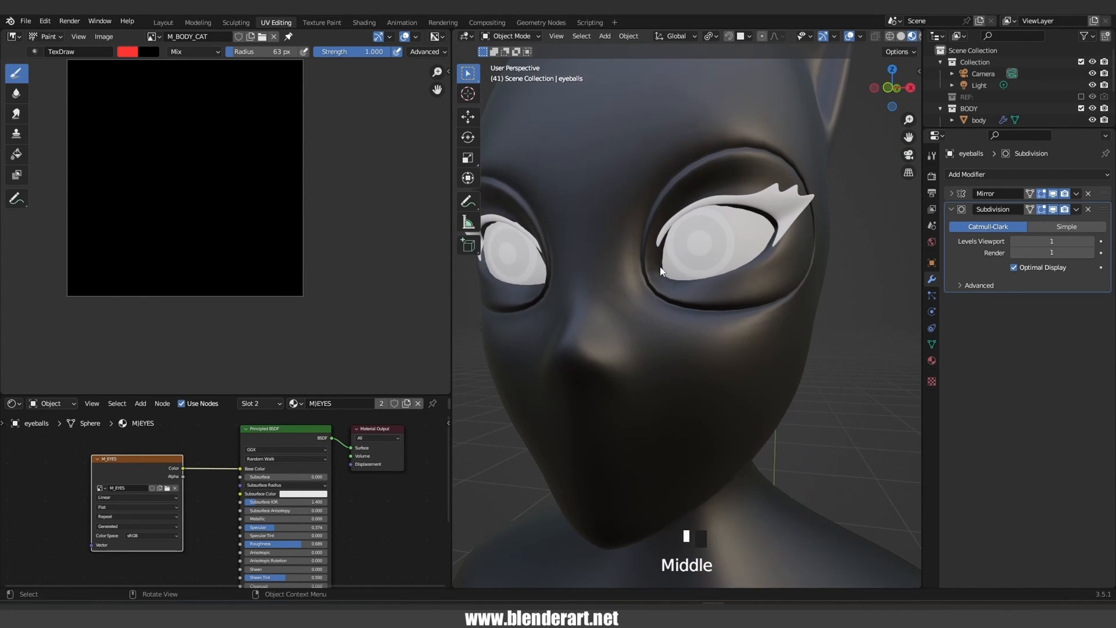
pyautogui.click(738, 240)
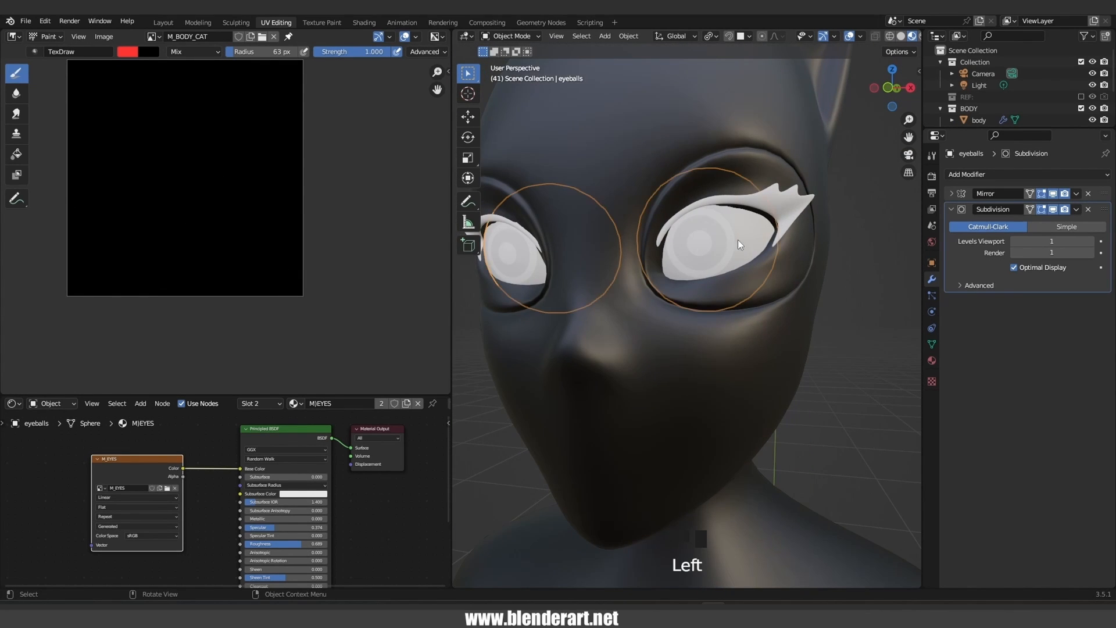
pyautogui.click(932, 361)
pyautogui.doubleClick(984, 200)
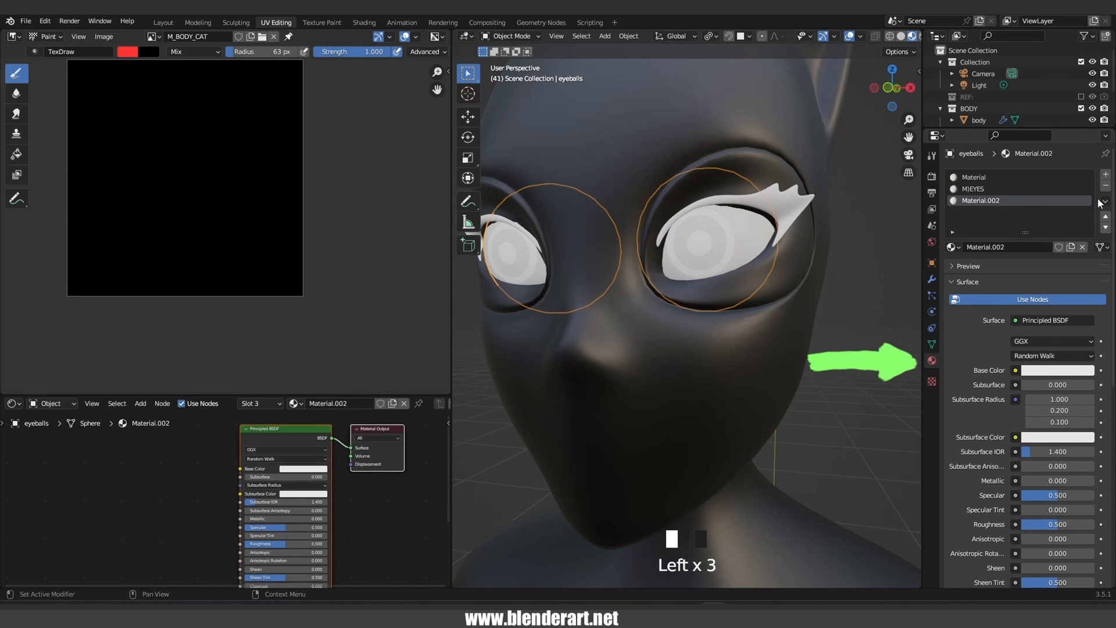
pyautogui.click(1106, 186)
pyautogui.click(977, 177)
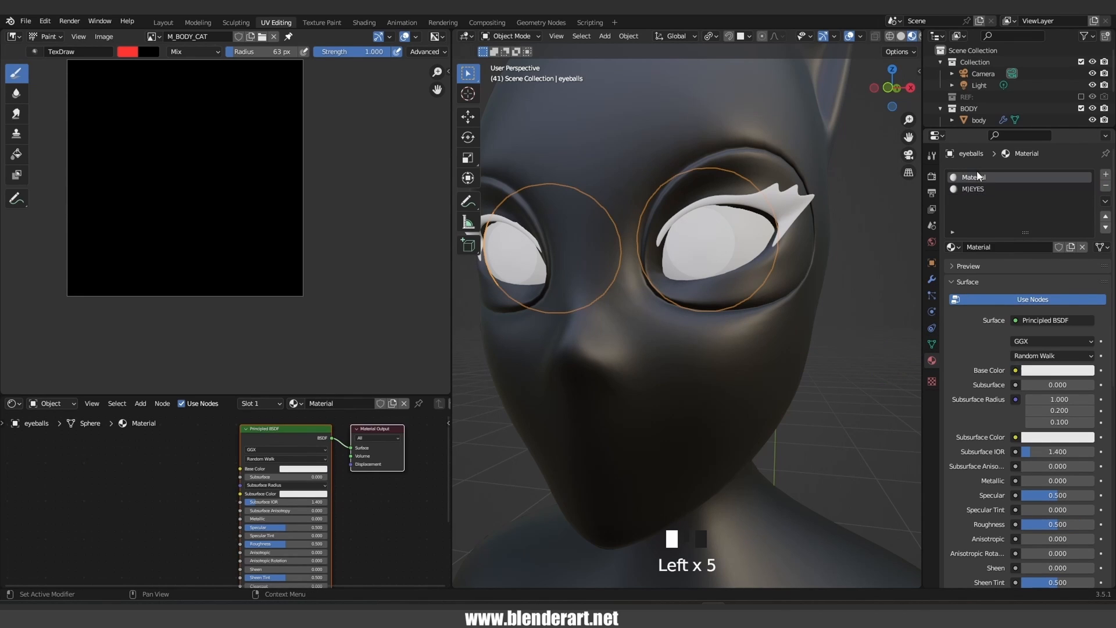
pyautogui.click(1105, 187)
pyautogui.scroll(-2, 762, 253)
pyautogui.moveTo(762, 254); pyautogui.dragTo(750, 285, button='middle')
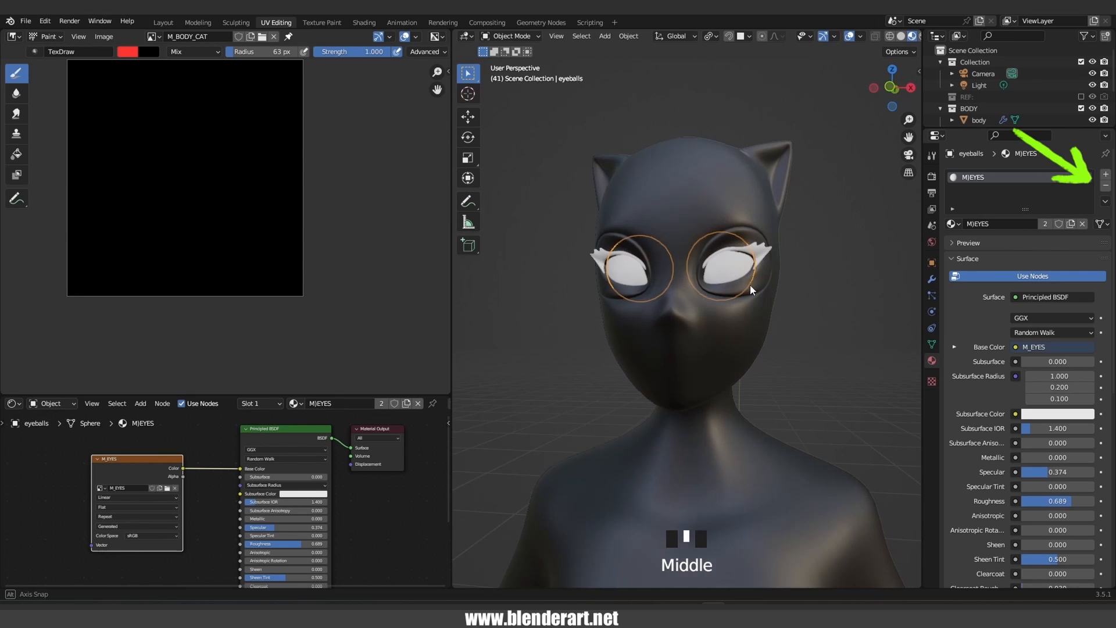
# Show the M_EYES image in the Image Editor and save it as a PNG in the new tut 1 folder
pyautogui.click(856, 280)
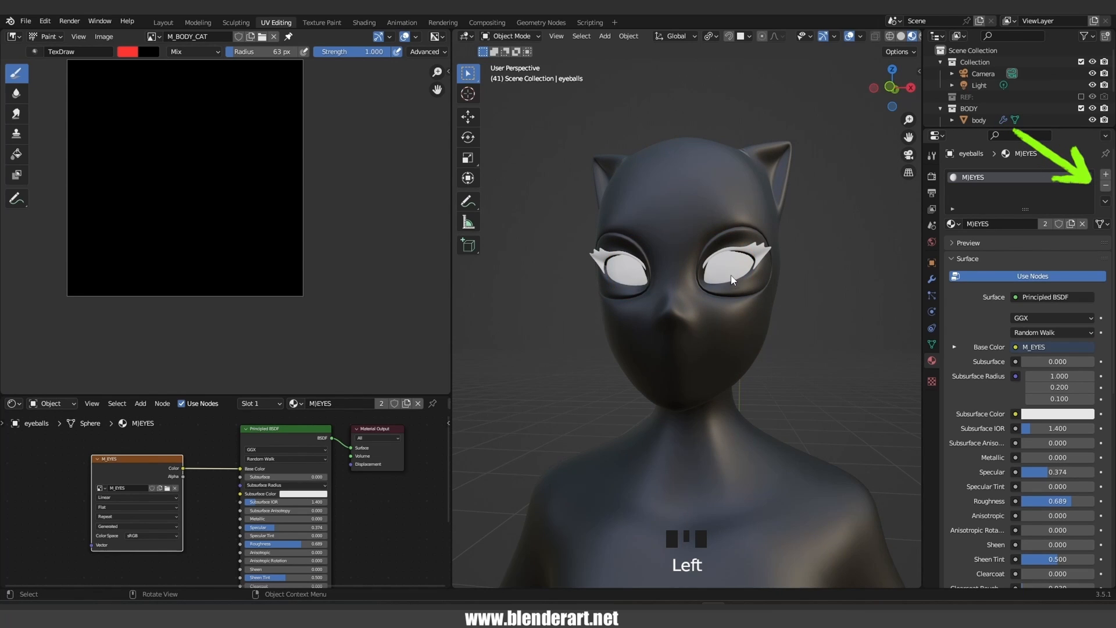
pyautogui.click(729, 269)
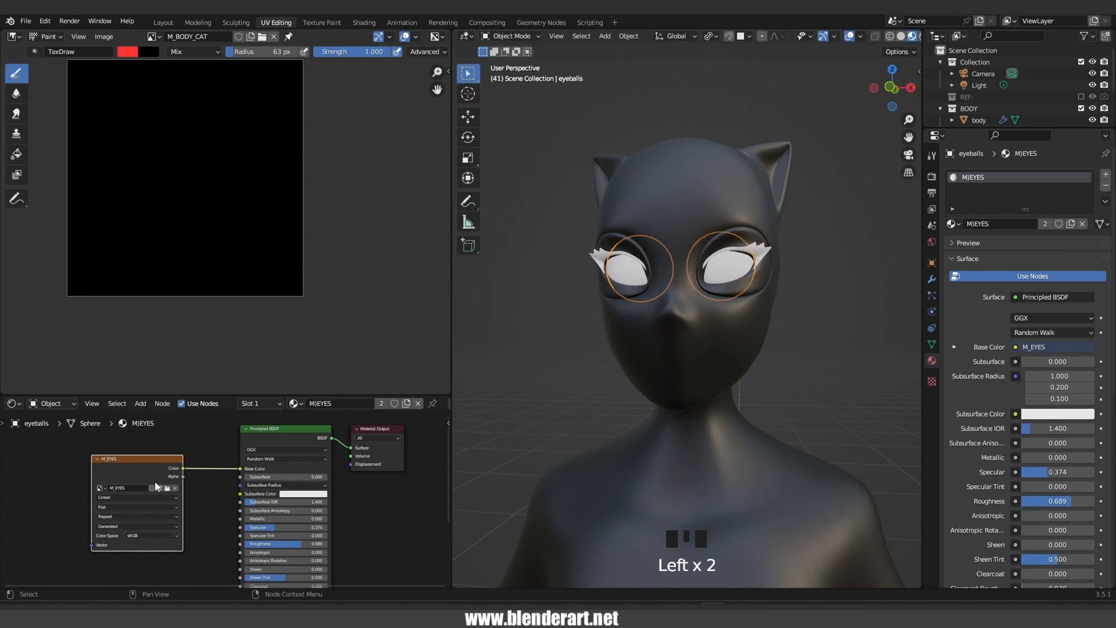
pyautogui.moveTo(222, 208); pyautogui.dragTo(232, 270, button='middle')
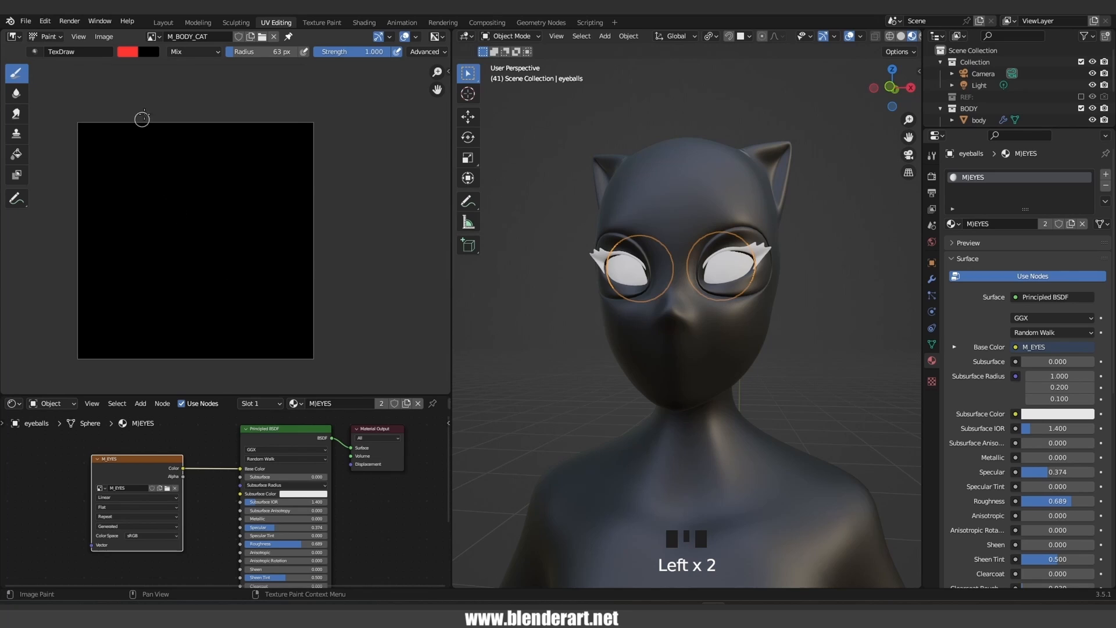
pyautogui.click(152, 36)
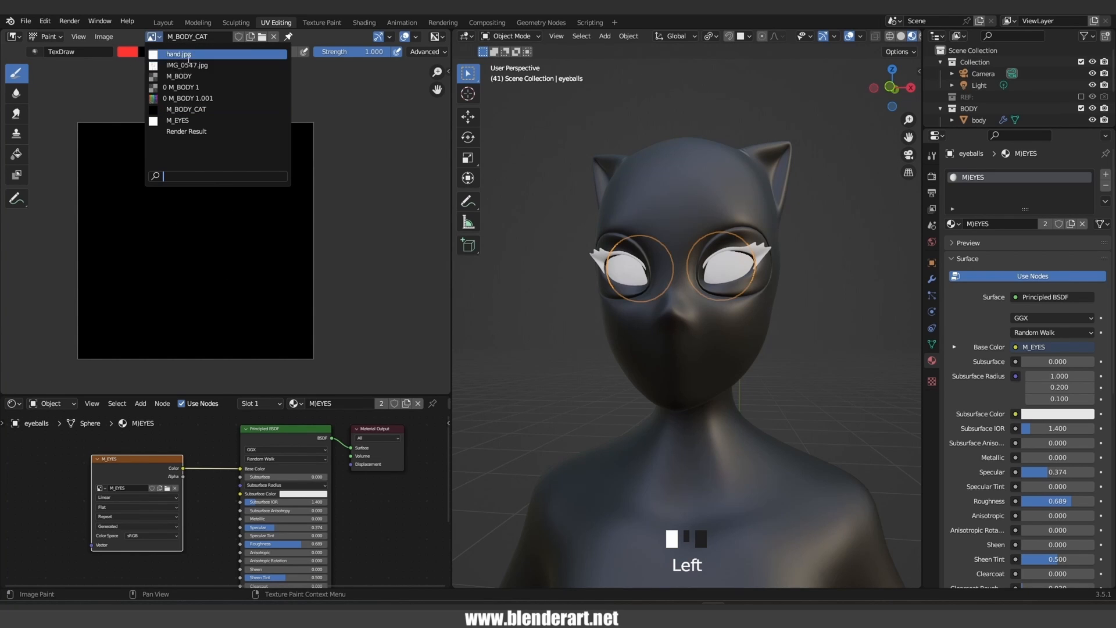
pyautogui.click(186, 120)
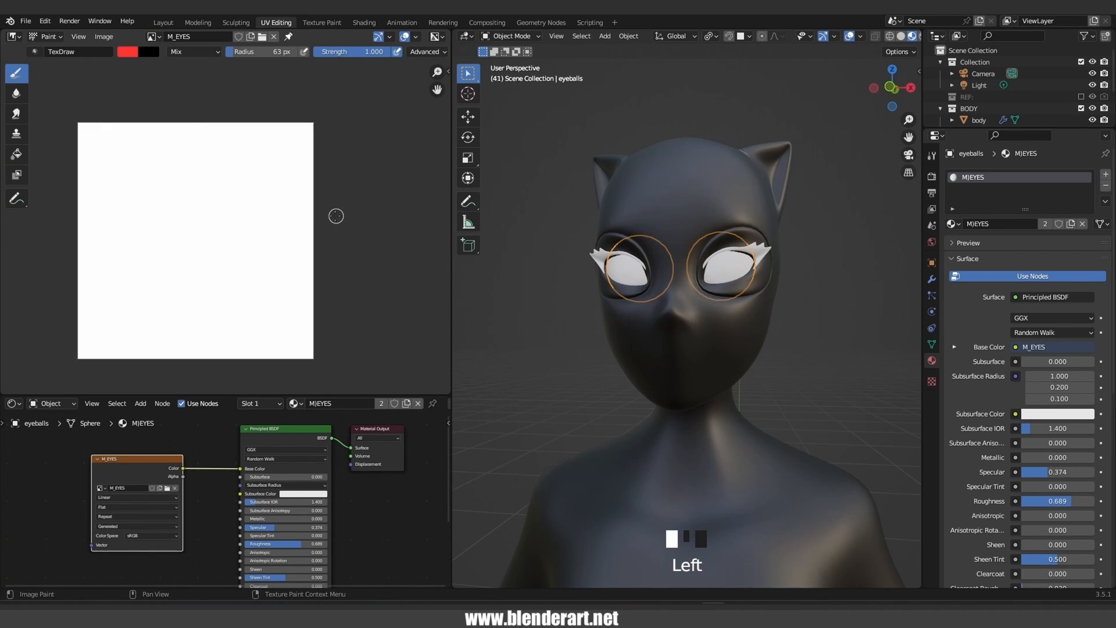
pyautogui.moveTo(289, 264); pyautogui.dragTo(309, 254, button='middle')
pyautogui.scroll(1, 310, 255)
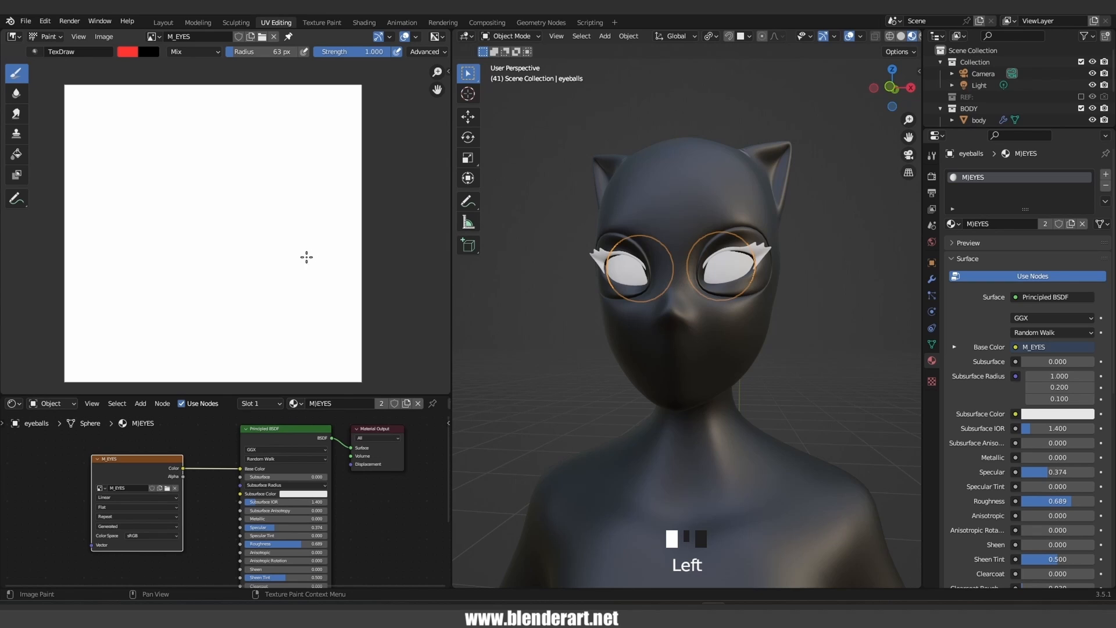
pyautogui.hotkey('alt', 's')
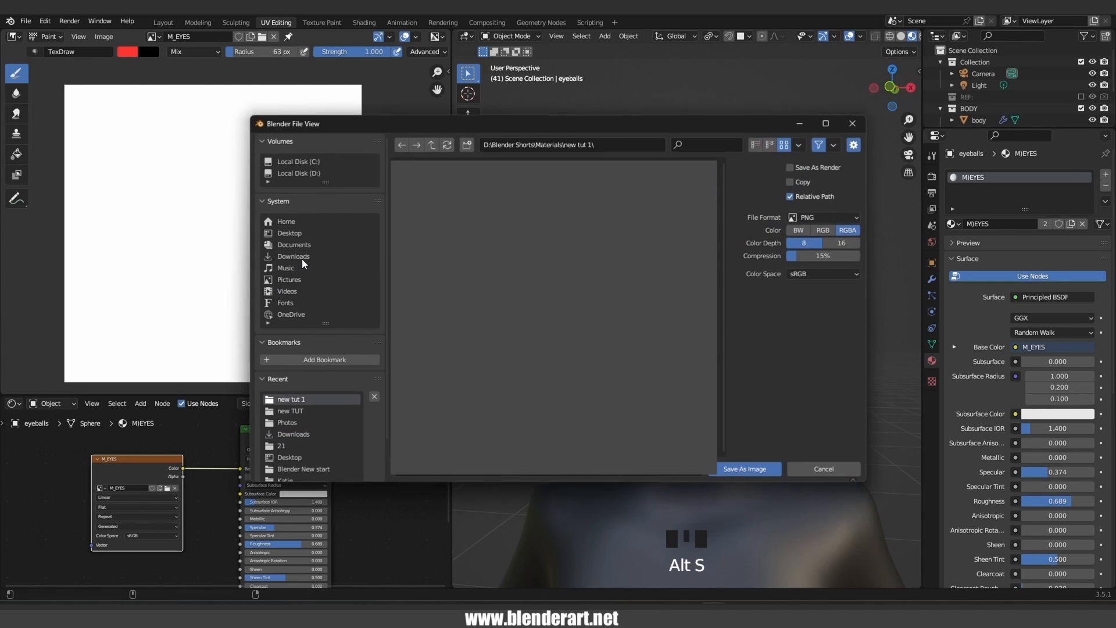
pyautogui.click(732, 472)
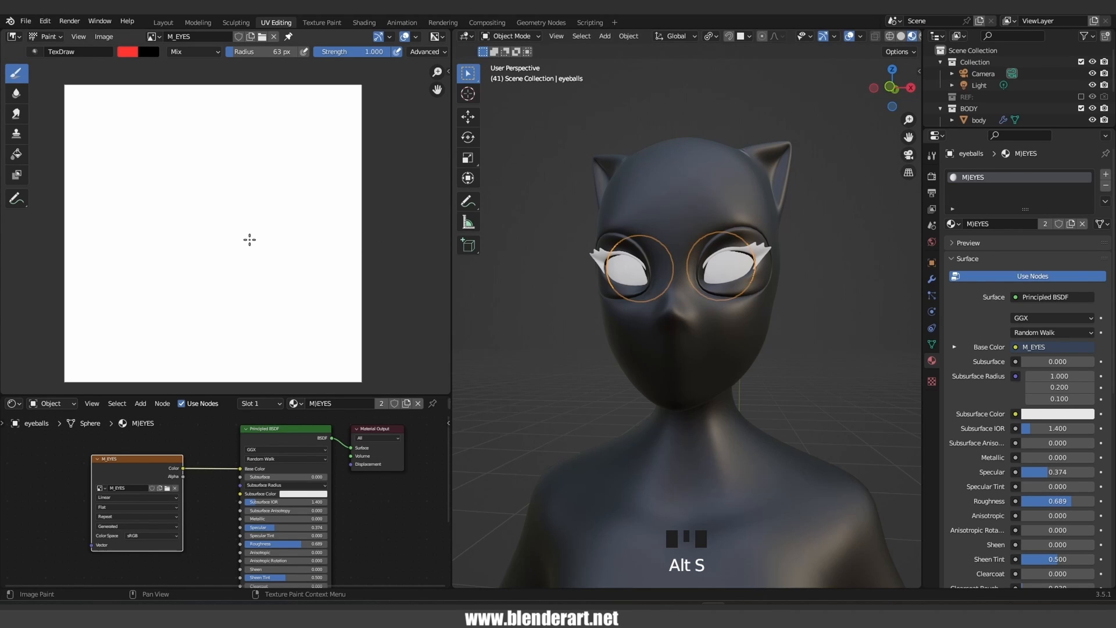
# Switch the eyeballs object to Texture Paint mode
pyautogui.scroll(2, 734, 282)
pyautogui.scroll(2, 738, 260)
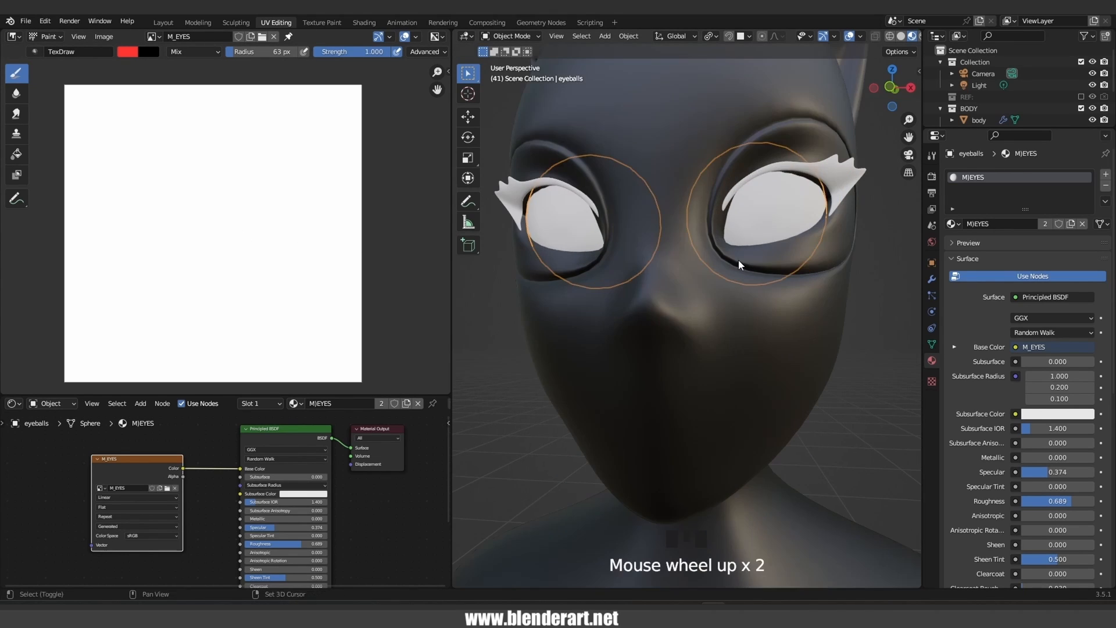
pyautogui.keyDown('shift'); pyautogui.moveTo(738, 259); pyautogui.dragTo(727, 291, button='middle'); pyautogui.keyUp('shift')
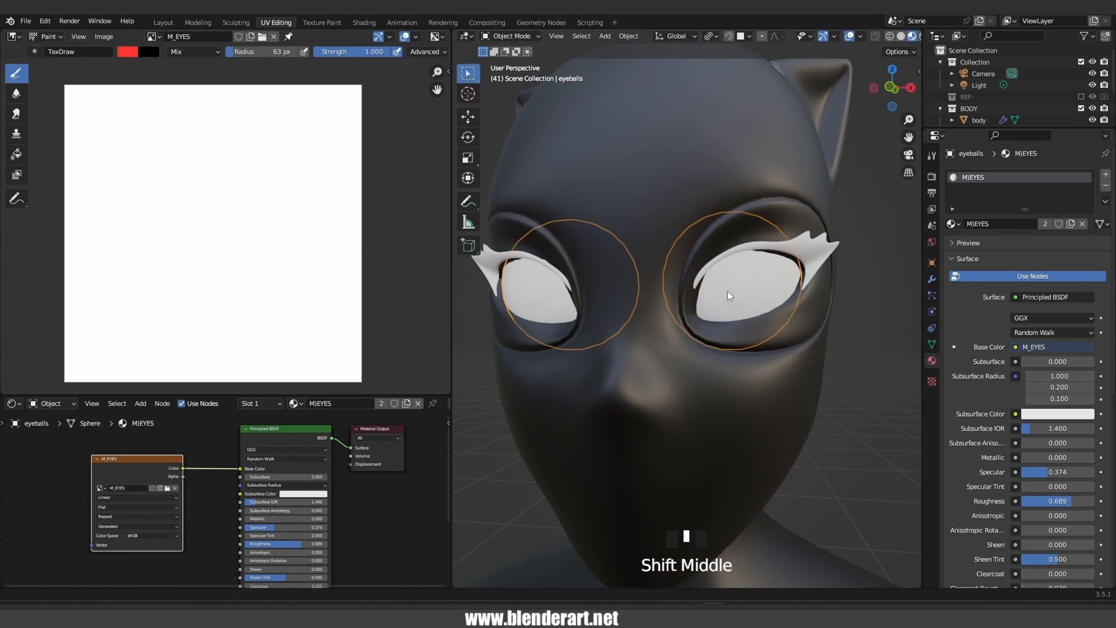
pyautogui.click(511, 40)
pyautogui.click(511, 117)
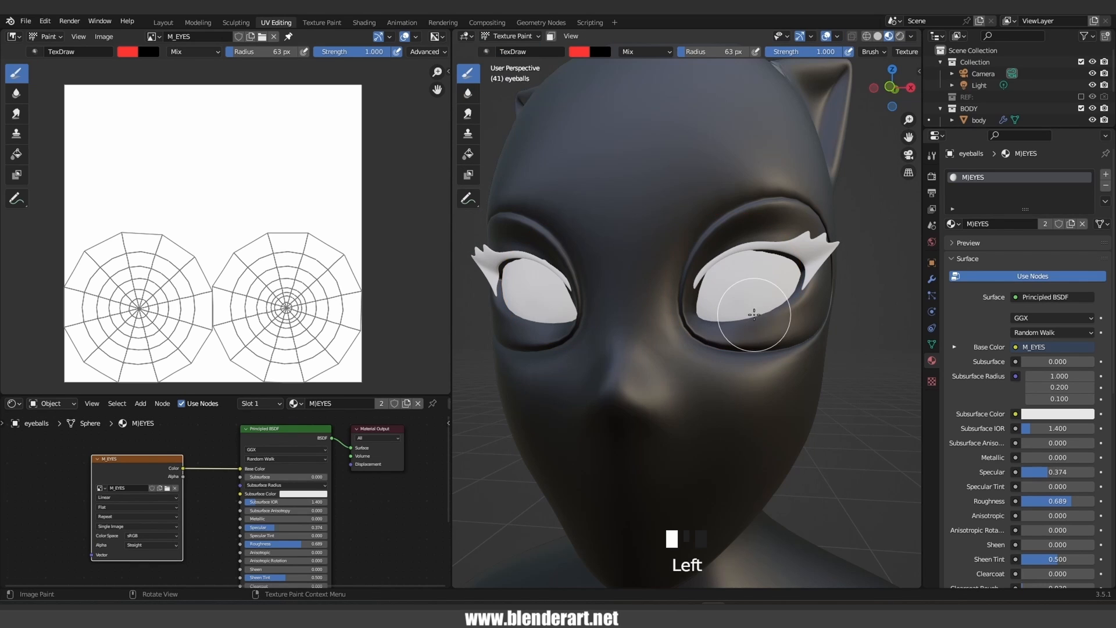
# Try to paint a red iris over the centre of one eyeball's UV circle in the M_EYES image
pyautogui.scroll(2, 754, 315)
pyautogui.scroll(2, 289, 310)
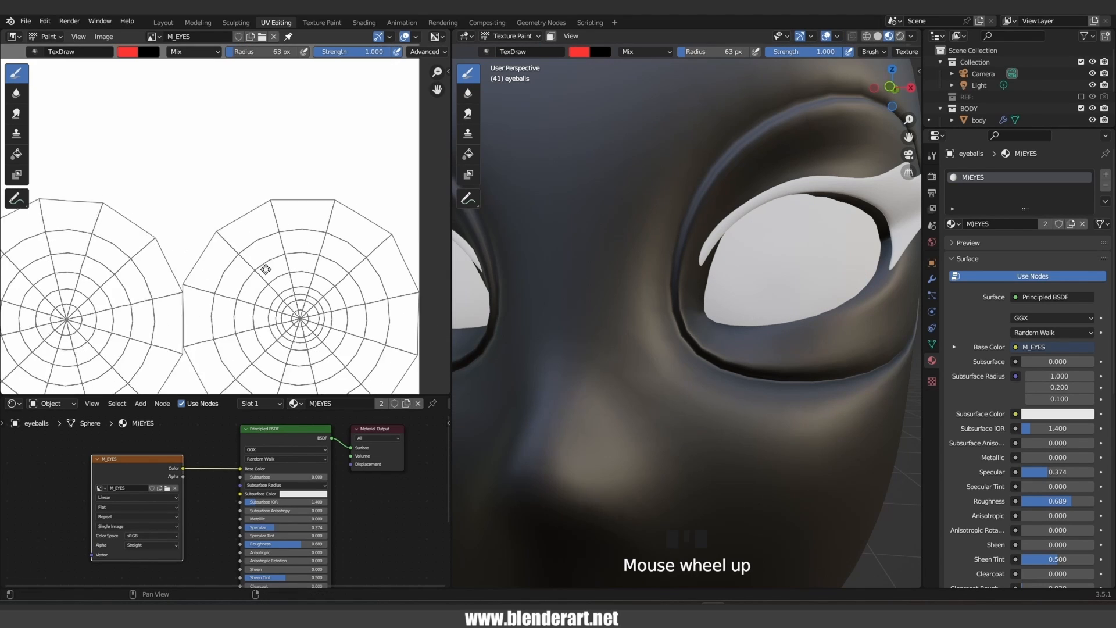
pyautogui.moveTo(264, 256)
pyautogui.mouseDown()
pyautogui.moveTo(291, 290)
pyautogui.moveTo(281, 276)
pyautogui.mouseUp()
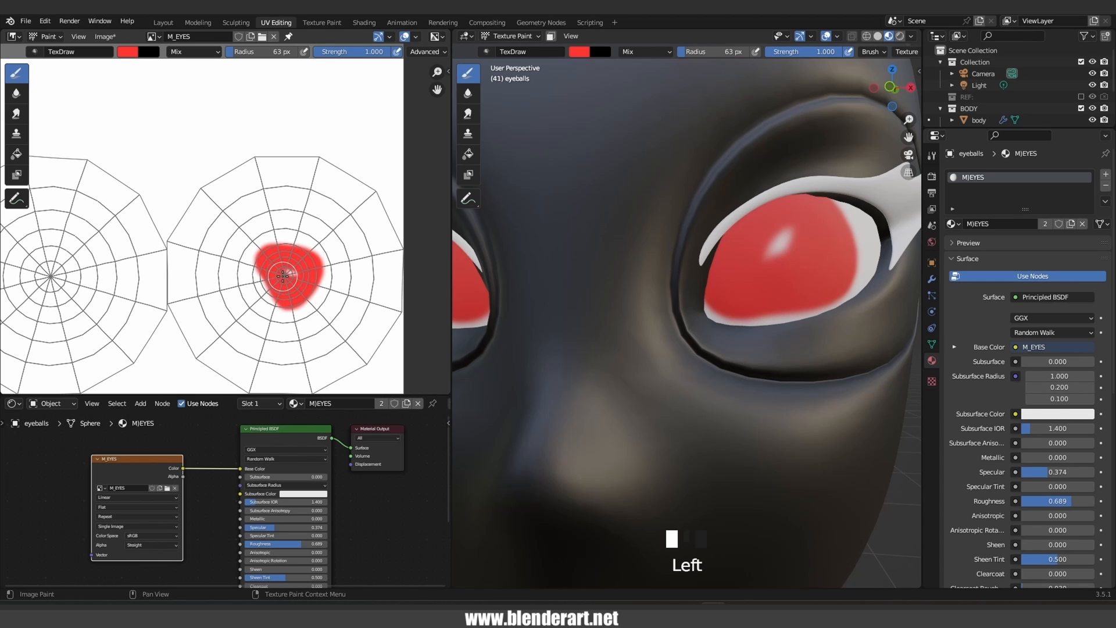
pyautogui.scroll(5, 259, 224)
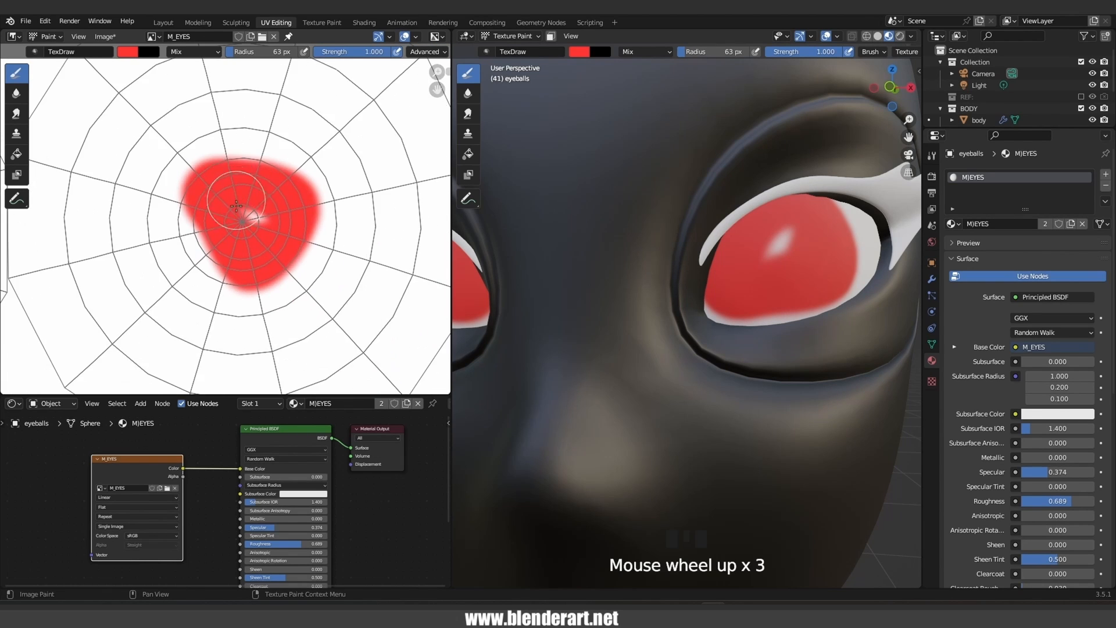
pyautogui.hotkey('ctrl', 'z')
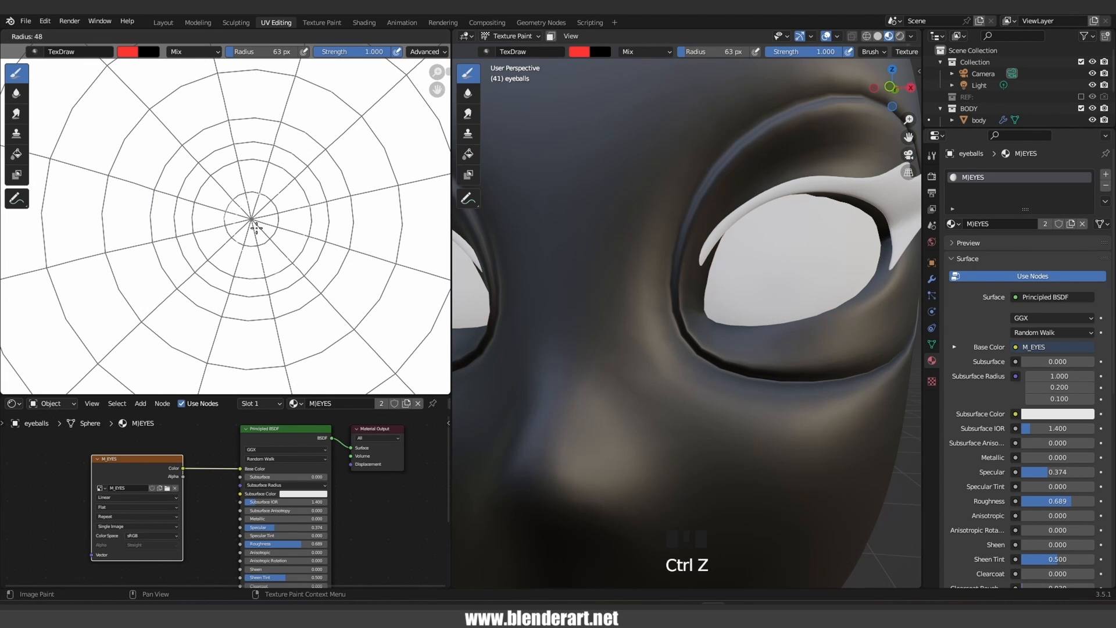
# Try to paint a smaller red iris at the UV circle's centre with a 29 px brush
pyautogui.press('f')
pyautogui.moveTo(256, 223)
pyautogui.mouseDown()
pyautogui.moveTo(232, 203)
pyautogui.moveTo(250, 218)
pyautogui.mouseUp()
pyautogui.scroll(-4, 656, 263)
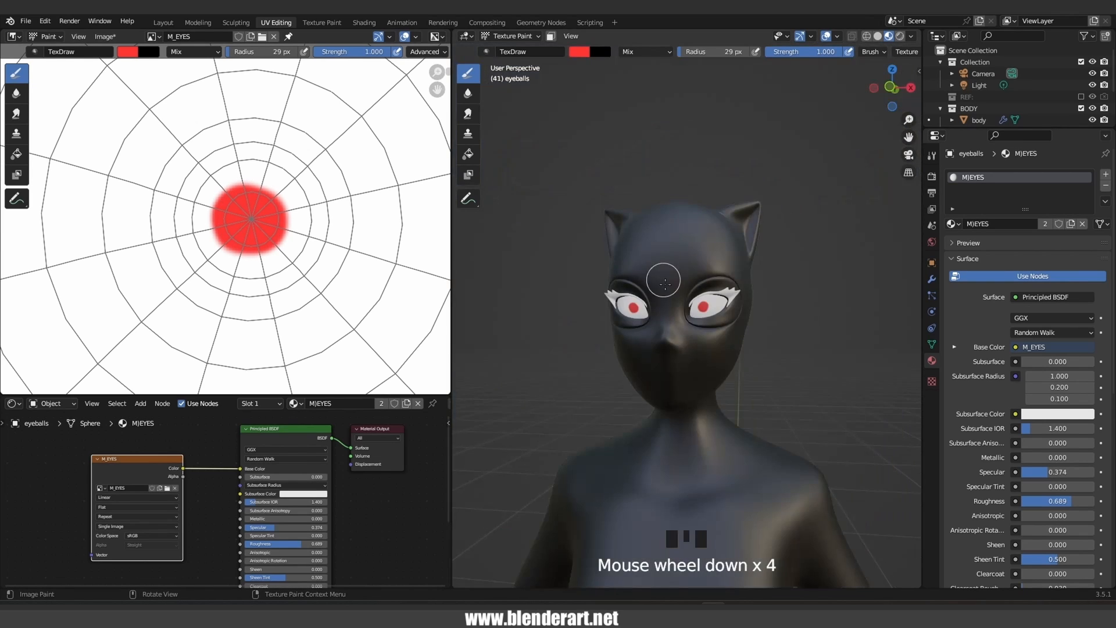
pyautogui.scroll(3, 690, 311)
pyautogui.scroll(2, 238, 212)
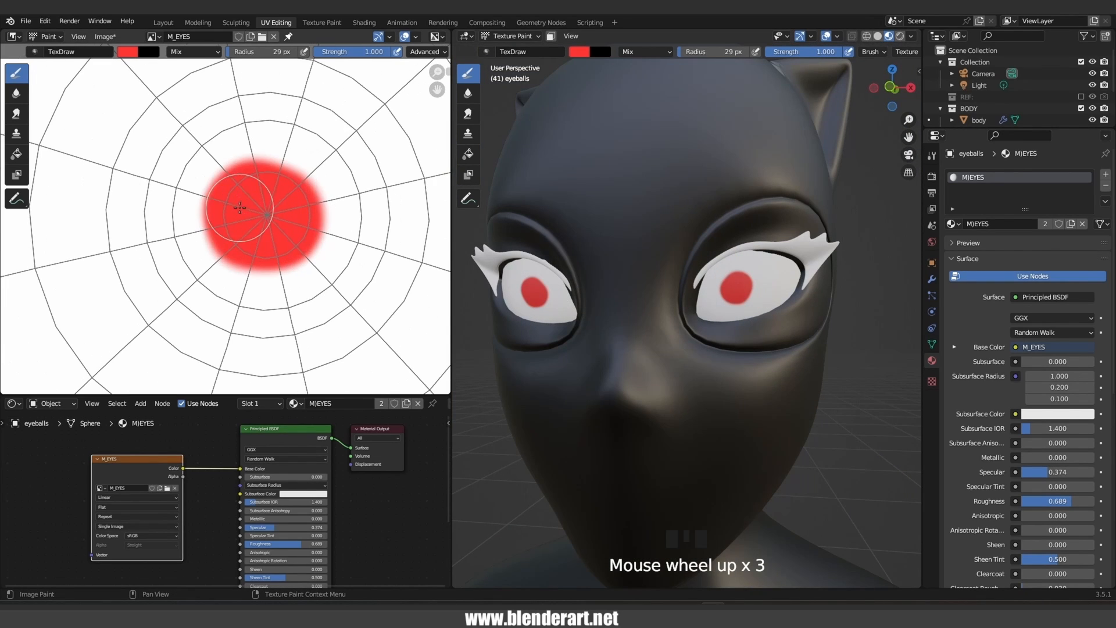
pyautogui.moveTo(236, 181)
pyautogui.mouseDown()
pyautogui.moveTo(302, 182)
pyautogui.moveTo(314, 205)
pyautogui.mouseUp()
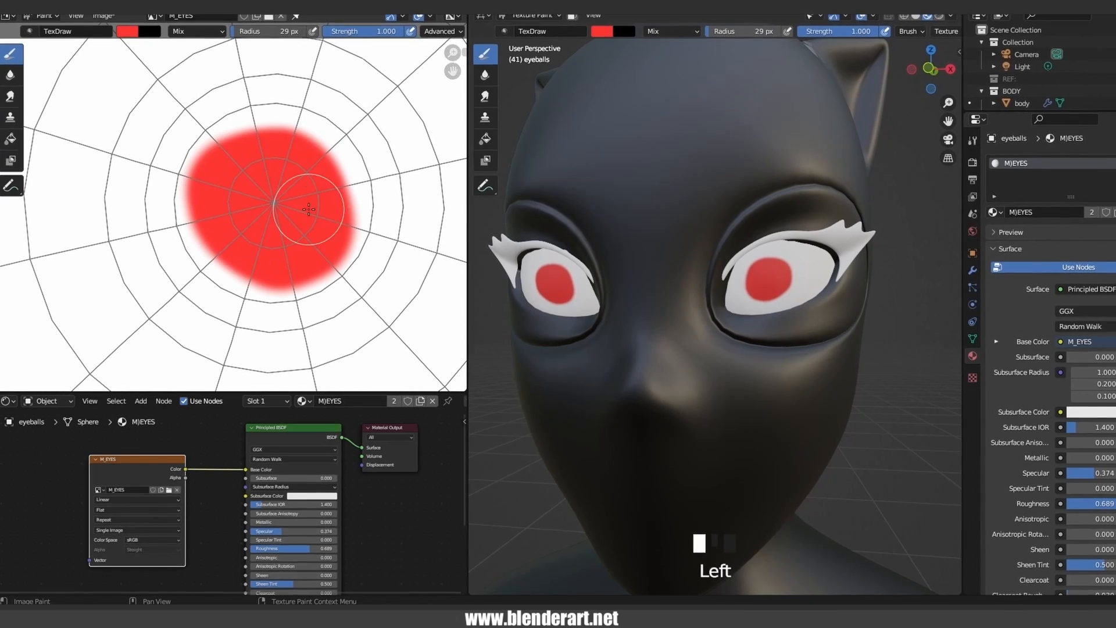
pyautogui.hotkey('ctrl', 'z')
pyautogui.hotkey('ctrl', 'z')
pyautogui.click(271, 206)
pyautogui.hotkey('ctrl', 'z')
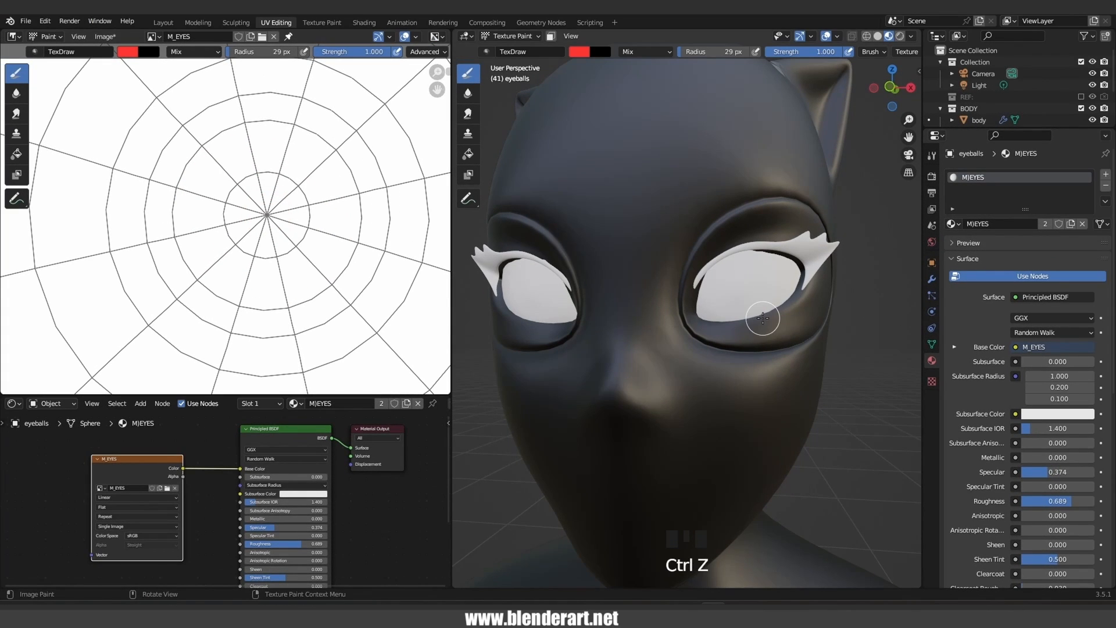
# Select the ring of faces at the iris's outer edge in Edit Mode and return to Texture Paint with the face mask on
pyautogui.press('Tab')
pyautogui.press('1')
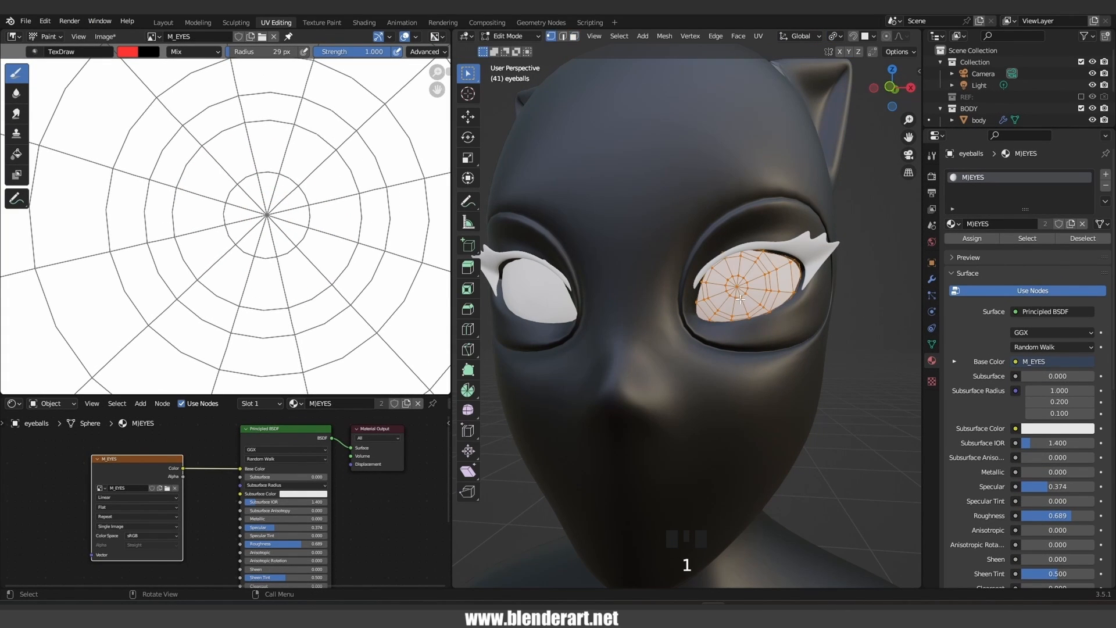
pyautogui.keyDown('alt'); pyautogui.click(762, 271); pyautogui.keyUp('alt')
pyautogui.keyDown('alt'); pyautogui.keyDown('shift'); pyautogui.click(763, 275); pyautogui.keyUp('shift'); pyautogui.keyUp('alt')
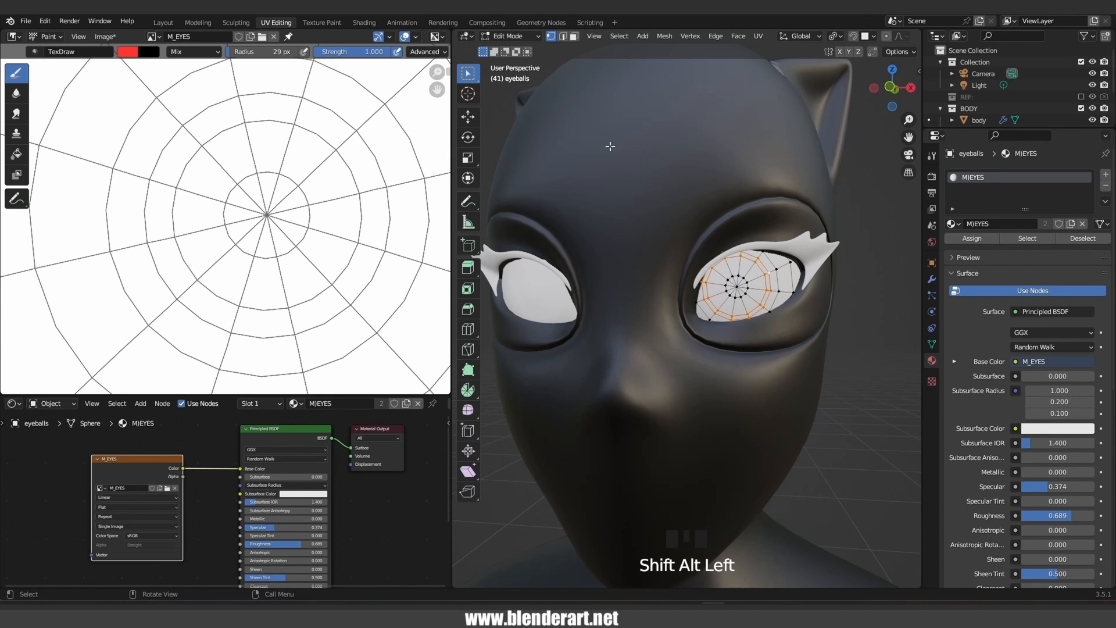
pyautogui.press('Tab')
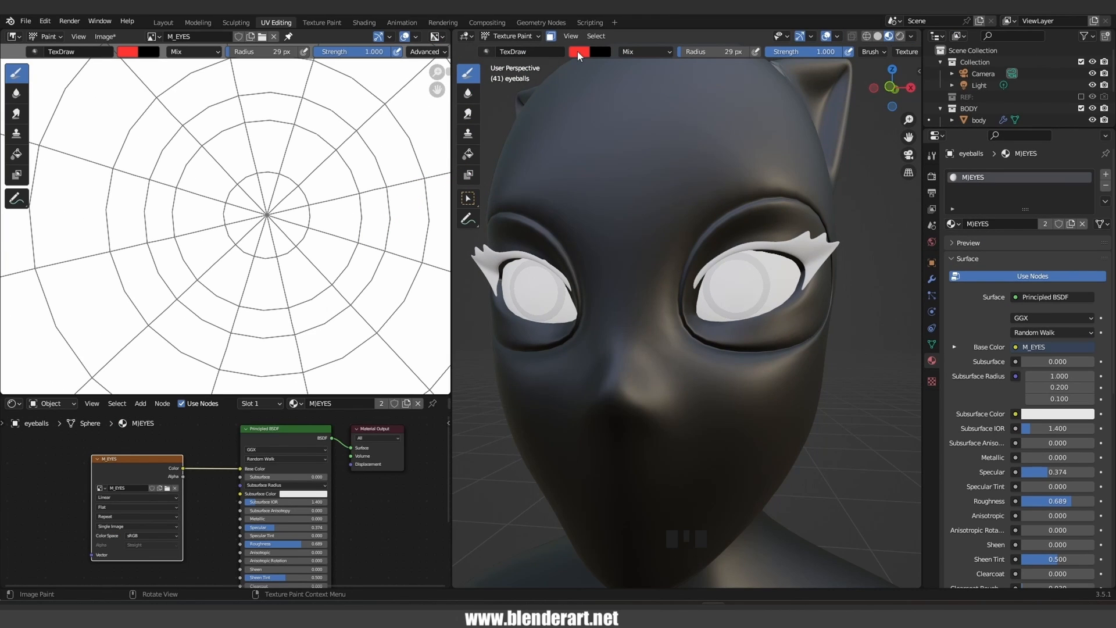
# Set the brush colour to black with value 0 and paint the masked ring around the iris
pyautogui.click(579, 52)
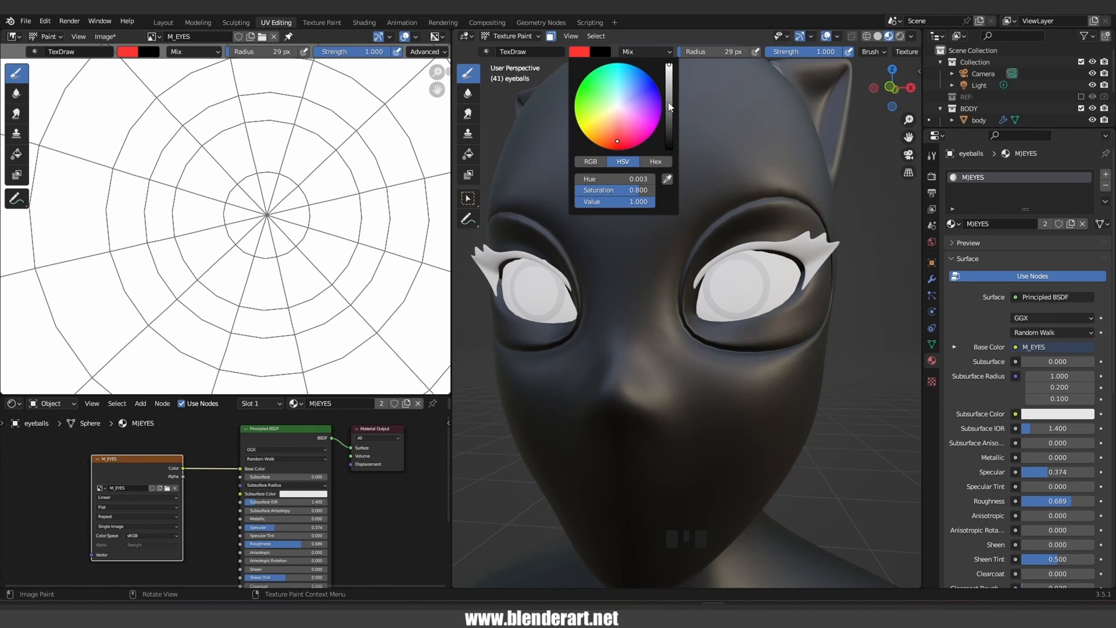
pyautogui.moveTo(669, 107); pyautogui.dragTo(669, 64)
pyautogui.moveTo(667, 106); pyautogui.dragTo(668, 149)
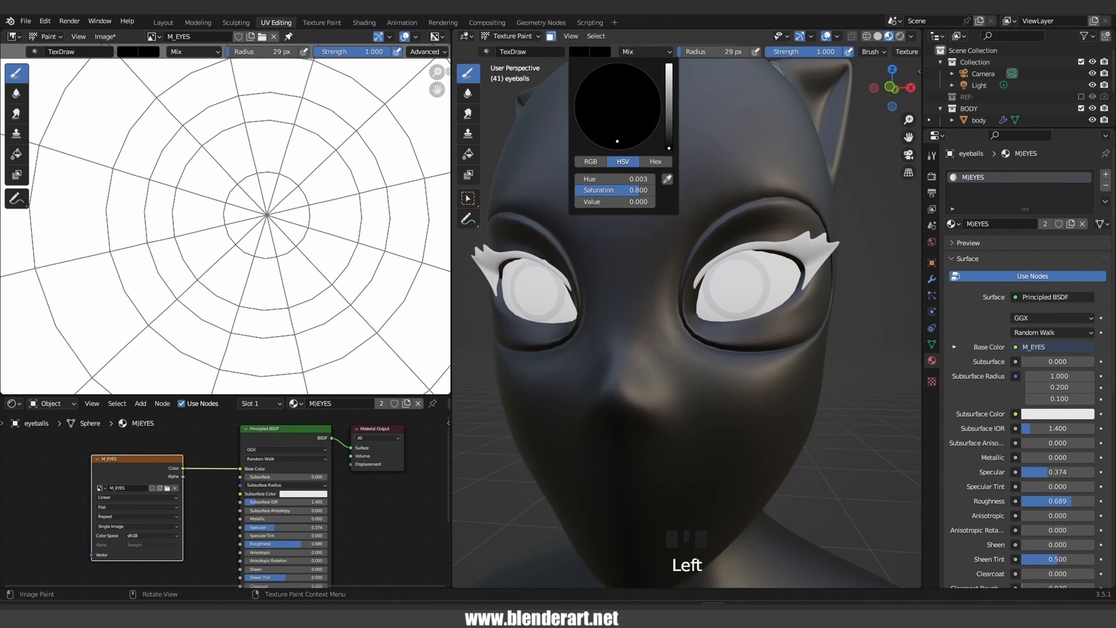
pyautogui.moveTo(723, 299)
pyautogui.mouseDown()
pyautogui.moveTo(742, 281)
pyautogui.moveTo(697, 296)
pyautogui.moveTo(719, 345)
pyautogui.mouseUp()
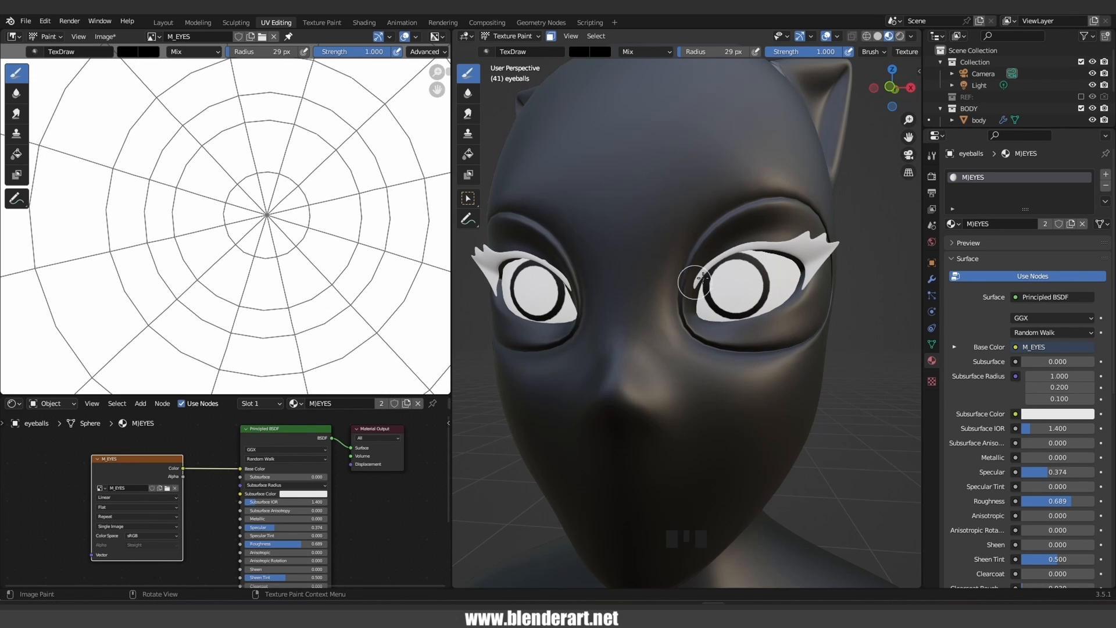
# Try to paint on the eye with the face mask turned off, undo the stroke and restore the mask
pyautogui.click(551, 36)
pyautogui.click(551, 36)
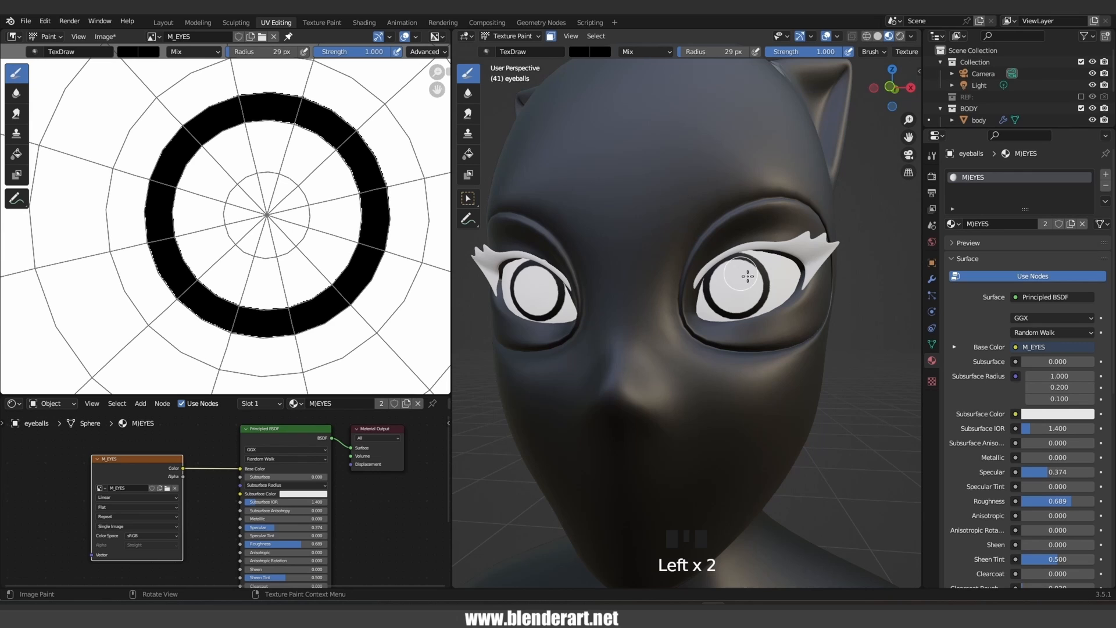
pyautogui.click(551, 36)
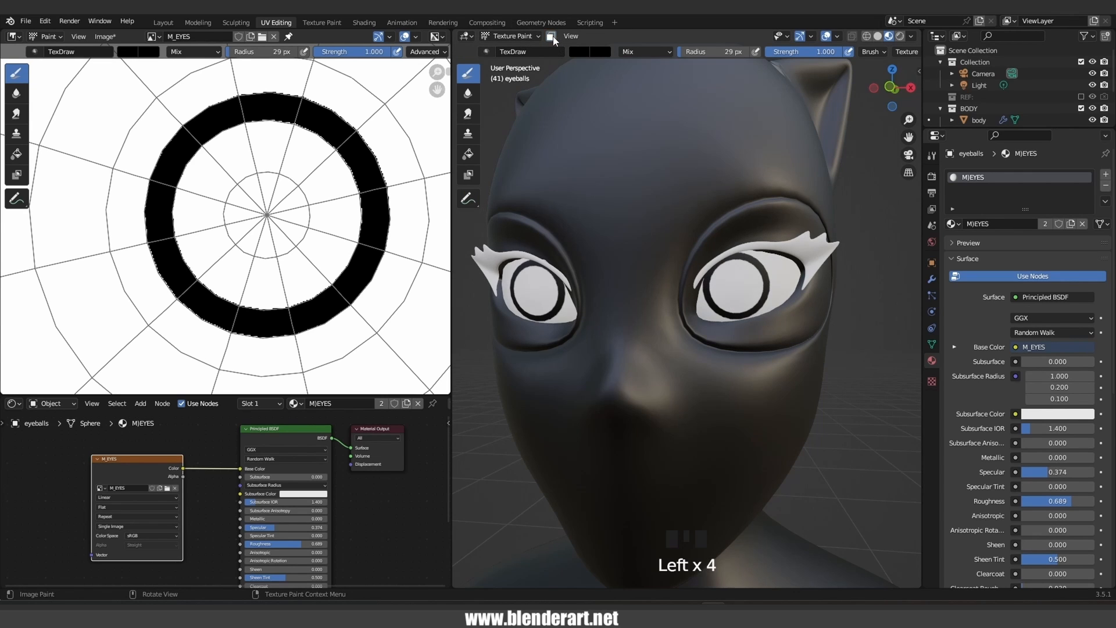
pyautogui.moveTo(744, 298); pyautogui.dragTo(776, 284)
pyautogui.hotkey('ctrl', 'z')
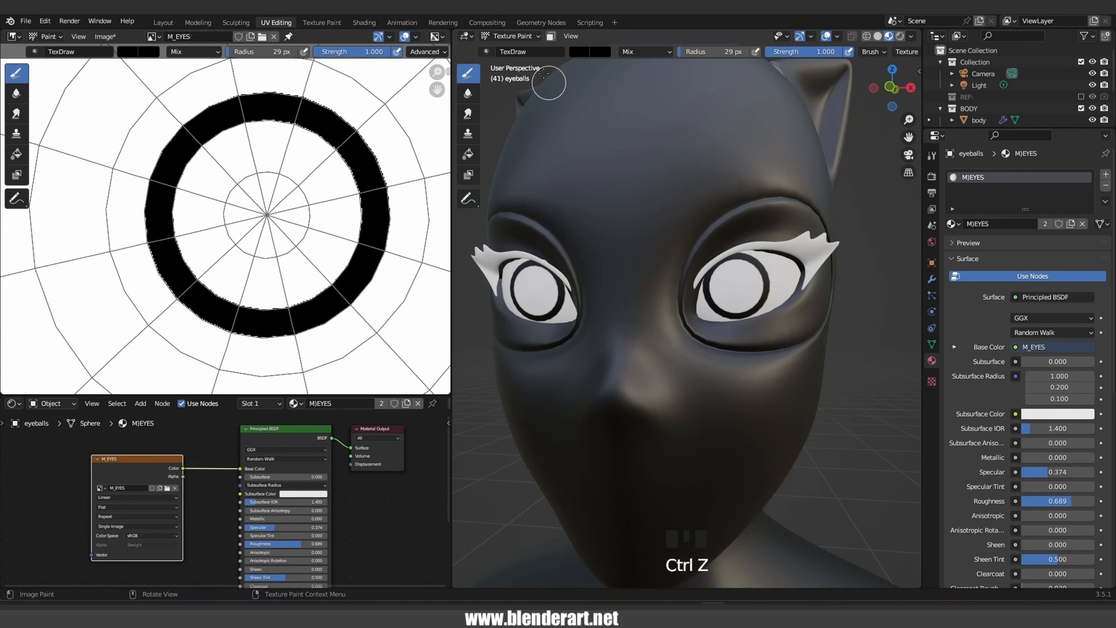
pyautogui.click(551, 36)
# Select the pupil faces at the eyeball's centre in Edit Mode and paint them black in Texture Paint
pyautogui.press('Tab')
pyautogui.scroll(5, 735, 267)
pyautogui.moveTo(750, 262)
pyautogui.keyDown('shift'); pyautogui.mouseDown(button='middle')
pyautogui.moveTo(682, 329)
pyautogui.moveTo(712, 256)
pyautogui.mouseUp(button='middle'); pyautogui.keyUp('shift')
pyautogui.scroll(-3, 703, 253)
pyautogui.moveTo(697, 247); pyautogui.dragTo(693, 250, button='middle')
pyautogui.click(648, 232)
pyautogui.press('ctrl+KP_Add')
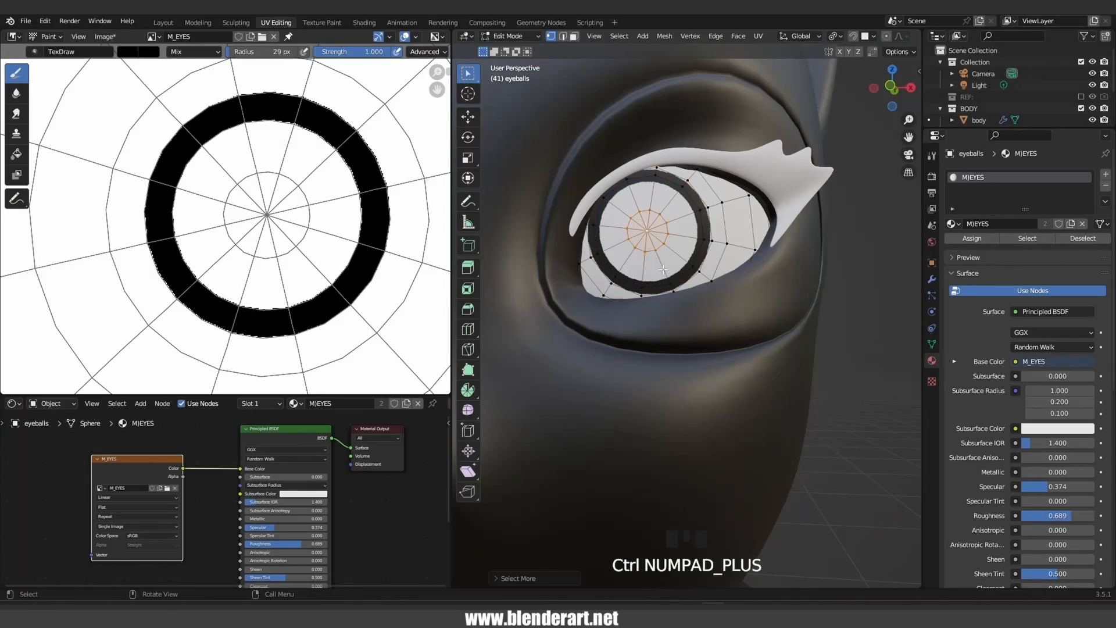
pyautogui.press('Tab')
pyautogui.click(618, 242)
# Select the iris faces between the pupil and the black outer ring, and return to Texture Paint with the face mask on
pyautogui.moveTo(618, 241)
pyautogui.mouseDown(button='middle')
pyautogui.moveTo(605, 151)
pyautogui.moveTo(765, 324)
pyautogui.mouseUp(button='middle')
pyautogui.scroll(4, 602, 146)
pyautogui.keyDown('alt'); pyautogui.click(756, 273); pyautogui.keyUp('alt')
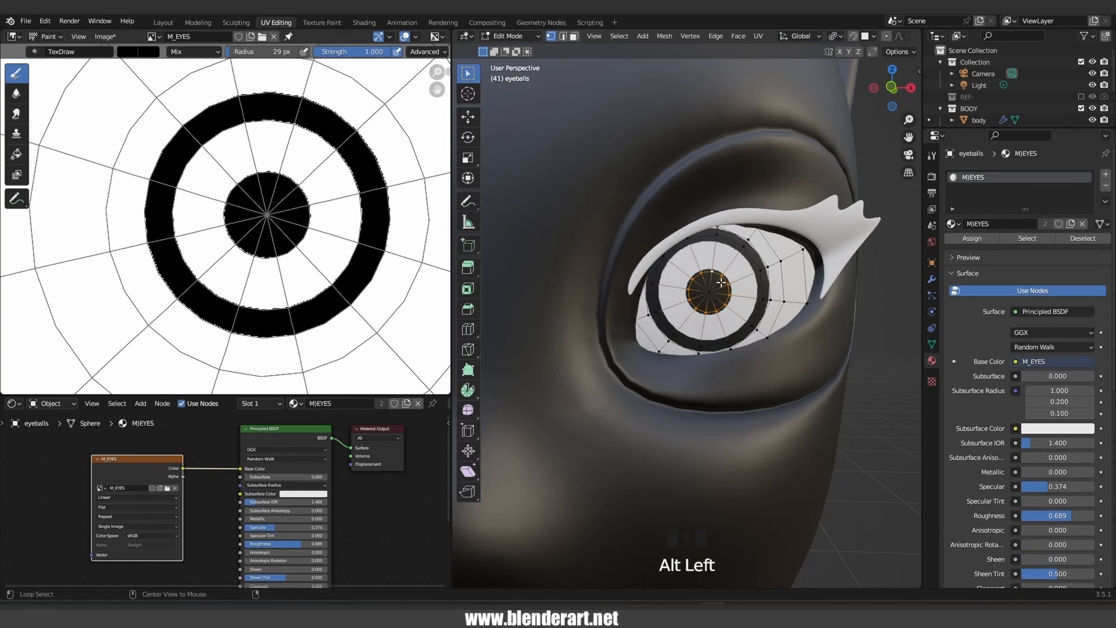
pyautogui.keyDown('alt'); pyautogui.keyDown('shift'); pyautogui.click(726, 285); pyautogui.keyUp('shift'); pyautogui.keyUp('alt')
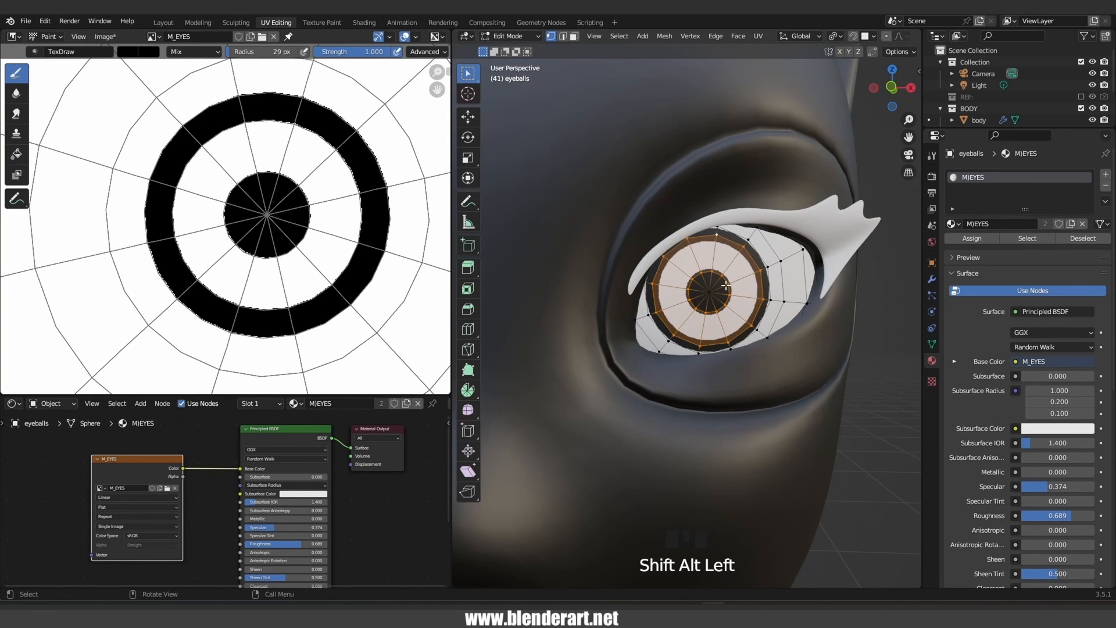
pyautogui.press('Tab')
pyautogui.click(552, 36)
# Change the brush colour to a medium green and paint the masked iris faces
pyautogui.click(581, 51)
pyautogui.moveTo(669, 123); pyautogui.dragTo(669, 110)
pyautogui.moveTo(609, 103); pyautogui.dragTo(595, 99)
pyautogui.moveTo(670, 109); pyautogui.dragTo(669, 93)
pyautogui.moveTo(702, 264)
pyautogui.mouseDown()
pyautogui.moveTo(672, 277)
pyautogui.moveTo(735, 309)
pyautogui.moveTo(742, 257)
pyautogui.moveTo(689, 277)
pyautogui.mouseUp()
# Try an additional brush stroke across the green iris in the M_EYES image
pyautogui.moveTo(698, 260); pyautogui.dragTo(692, 244, button='middle')
pyautogui.press('KP_Decimal')
pyautogui.scroll(3, 797, 294)
pyautogui.keyDown('shift'); pyautogui.moveTo(843, 310); pyautogui.dragTo(683, 306, button='middle'); pyautogui.keyUp('shift')
pyautogui.click(715, 315)
pyautogui.moveTo(282, 153)
pyautogui.mouseDown()
pyautogui.moveTo(302, 180)
pyautogui.moveTo(377, 168)
pyautogui.mouseUp()
pyautogui.hotkey('ctrl', 'z')
# Pick a darker green, lower the brush strength to 0.133 and shade the rim of the iris
pyautogui.moveTo(715, 292); pyautogui.dragTo(686, 279, button='middle')
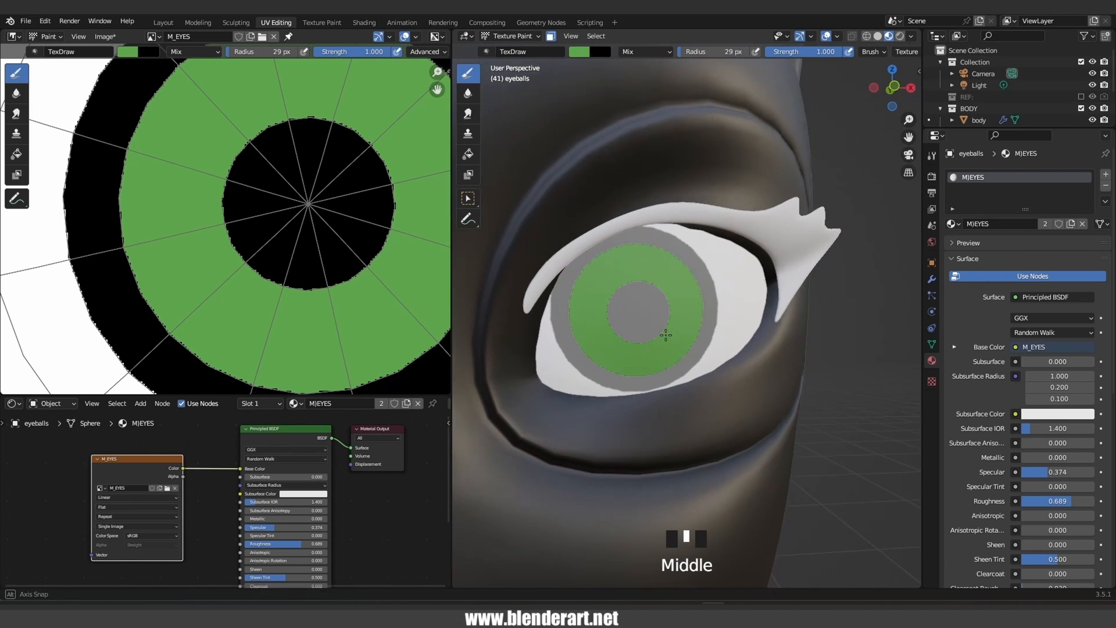
pyautogui.click(579, 52)
pyautogui.moveTo(670, 95); pyautogui.dragTo(669, 108)
pyautogui.moveTo(607, 109); pyautogui.dragTo(593, 101)
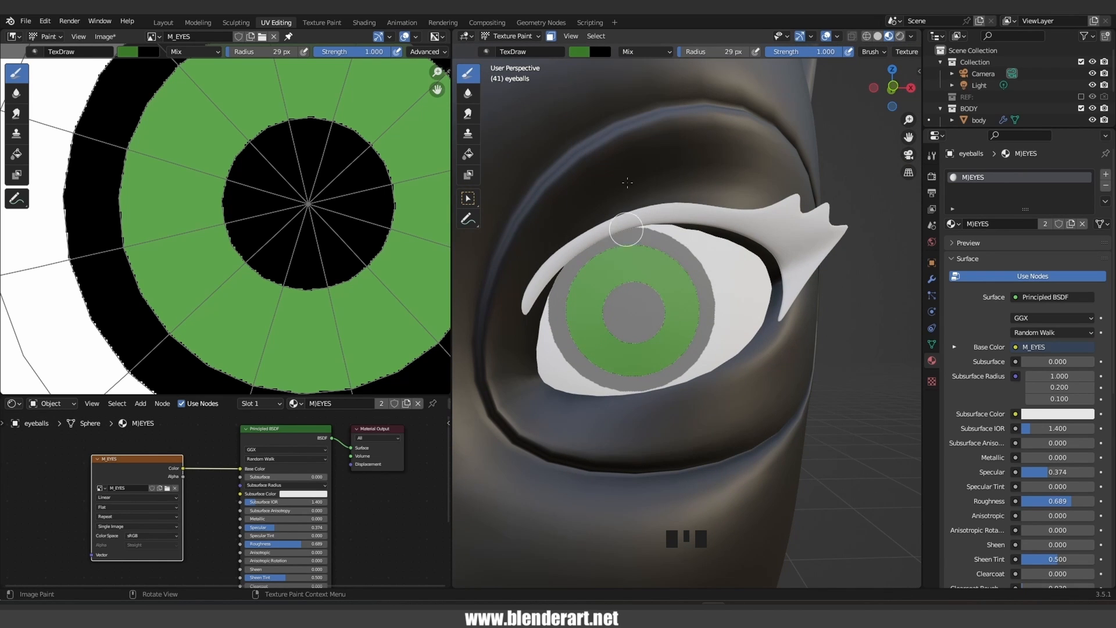
pyautogui.moveTo(836, 51); pyautogui.dragTo(778, 51)
pyautogui.moveTo(686, 327); pyautogui.dragTo(586, 357)
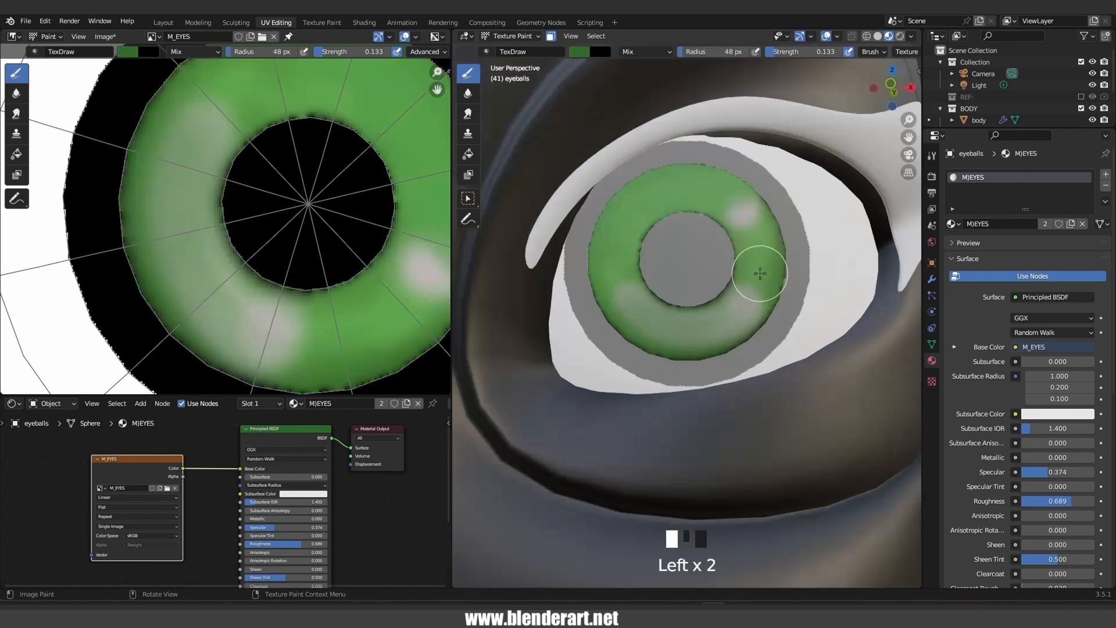
# Lighten the brush colour to a pale beige and paint a highlight along the lower part of the iris
pyautogui.click(579, 52)
pyautogui.moveTo(671, 140); pyautogui.dragTo(672, 76)
pyautogui.click(712, 327)
pyautogui.moveTo(712, 327); pyautogui.dragTo(633, 307)
# Raise the brush colour's value, resize the brush and brighten the lower iris highlight
pyautogui.click(579, 52)
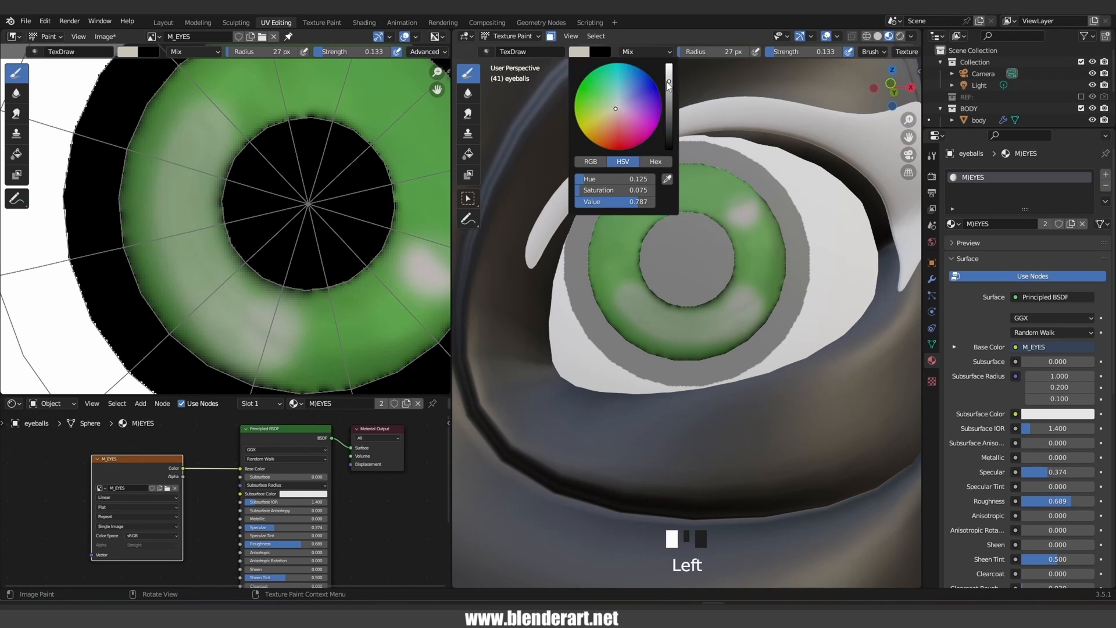
pyautogui.moveTo(670, 82); pyautogui.dragTo(669, 65)
pyautogui.press('f')
pyautogui.click(671, 291)
pyautogui.moveTo(661, 316)
pyautogui.mouseDown()
pyautogui.moveTo(676, 324)
pyautogui.moveTo(742, 299)
pyautogui.mouseUp()
# Blend the iris highlights with the Soften brush at a 39 px radius
pyautogui.click(742, 222)
pyautogui.click(743, 220)
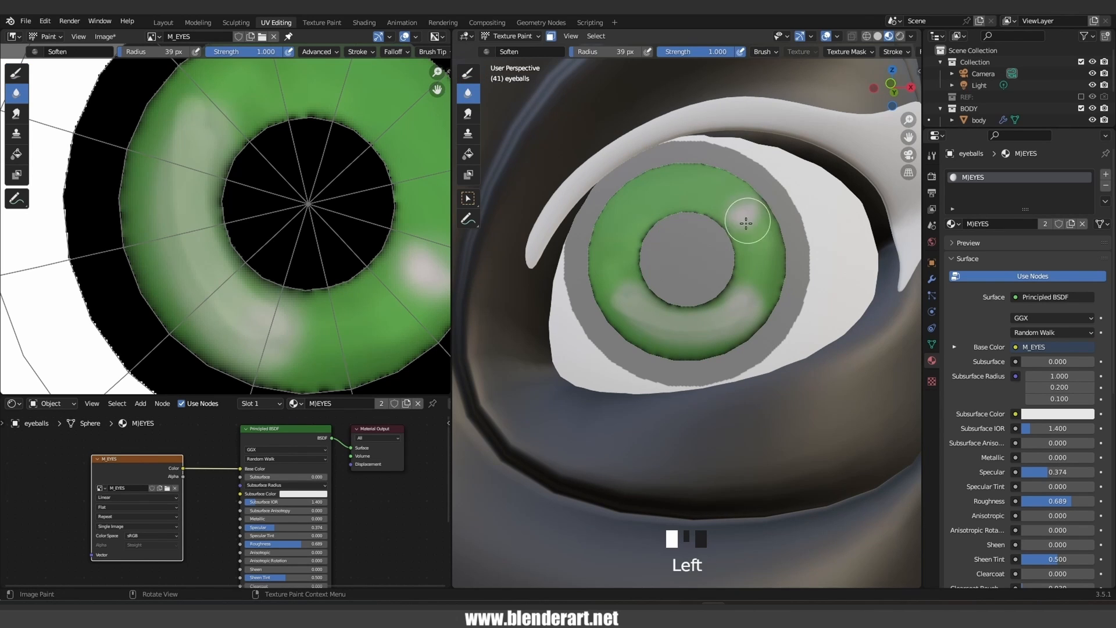
pyautogui.click(752, 292)
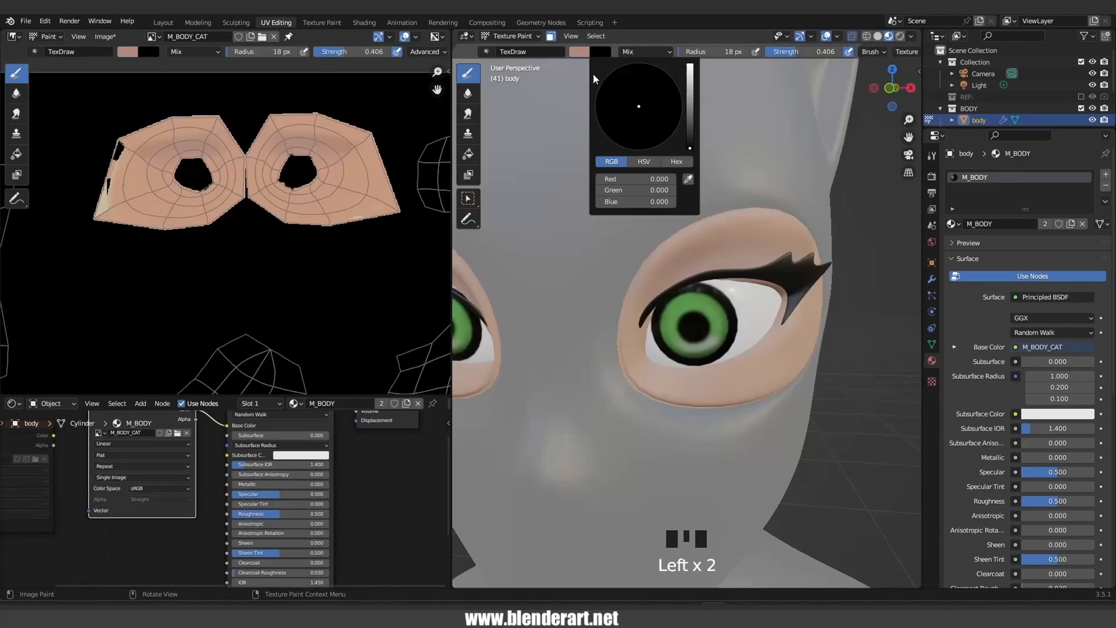
# Try to paint a black eyebrow above the eye on the body texture with the face mask on
pyautogui.click(594, 79)
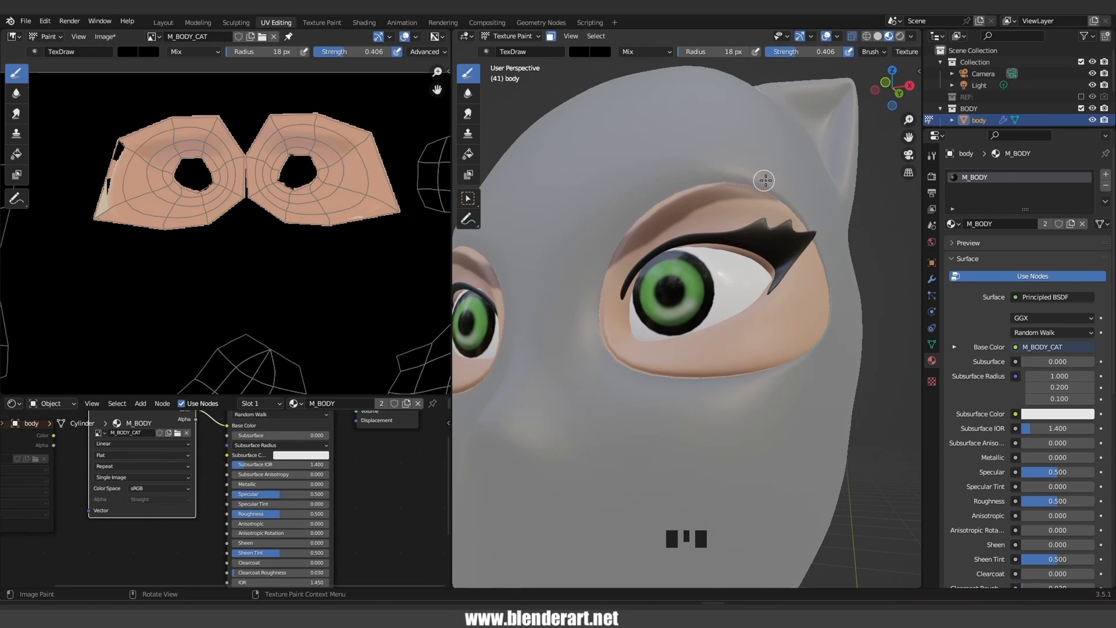
pyautogui.moveTo(765, 180); pyautogui.dragTo(779, 182)
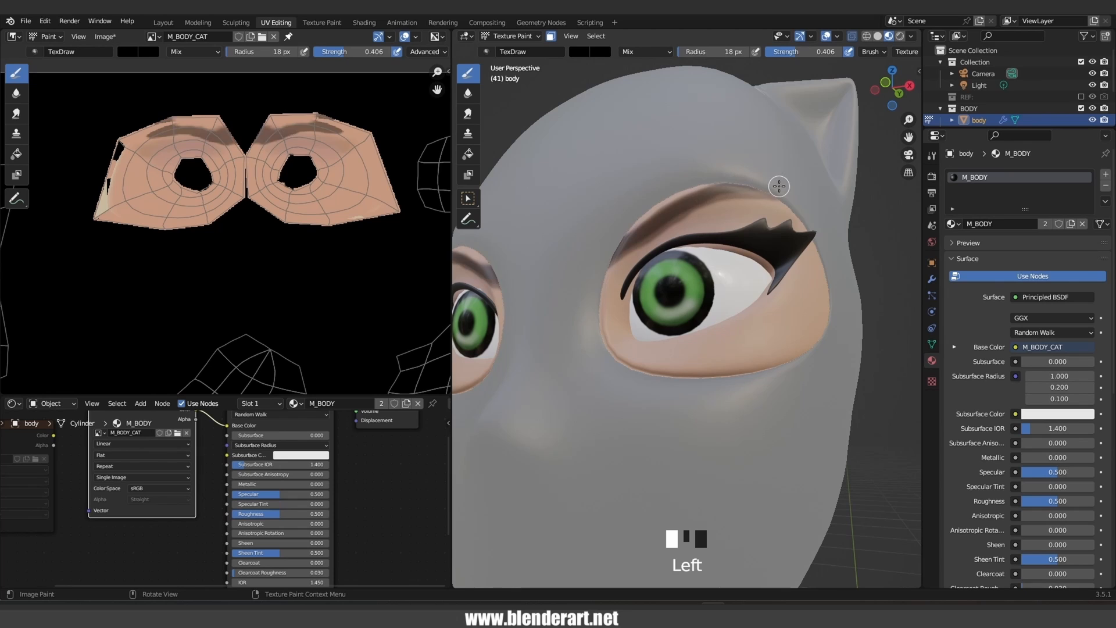
pyautogui.scroll(-3, 742, 212)
pyautogui.moveTo(741, 212)
pyautogui.mouseDown(button='middle')
pyautogui.moveTo(782, 262)
pyautogui.moveTo(802, 337)
pyautogui.moveTo(635, 384)
pyautogui.moveTo(705, 274)
pyautogui.mouseUp(button='middle')
pyautogui.scroll(5, 705, 274)
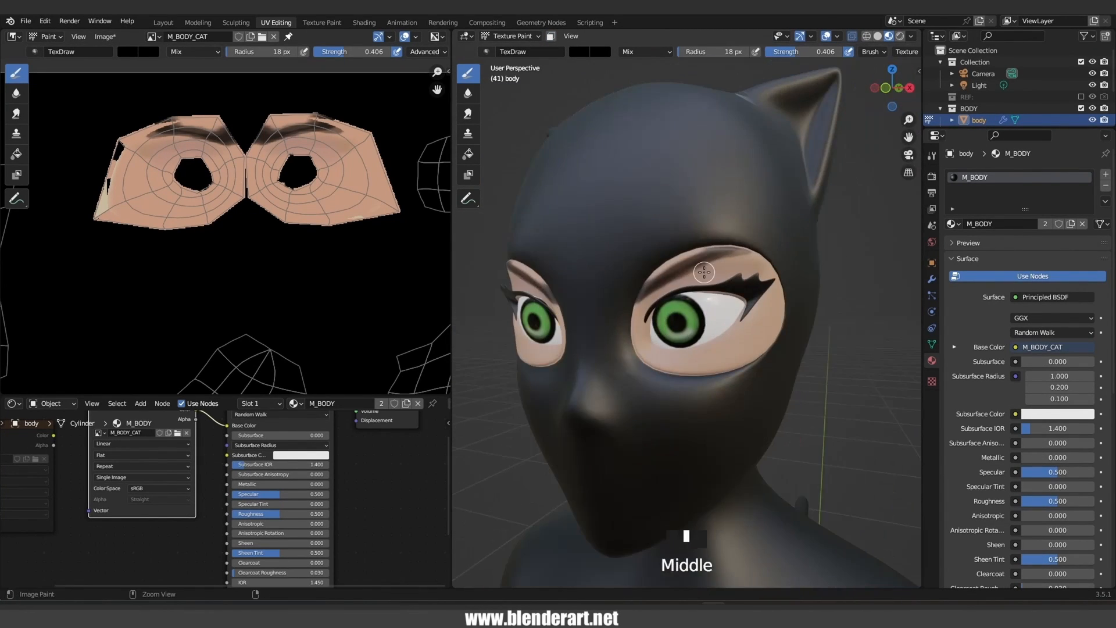
pyautogui.hotkey('ctrl', 'z')
# Try to paint the eyebrow in one stroke from the front view
pyautogui.press('KP_1')
pyautogui.scroll(2, 705, 274)
pyautogui.moveTo(664, 272)
pyautogui.mouseDown()
pyautogui.moveTo(677, 259)
pyautogui.moveTo(837, 231)
pyautogui.mouseUp()
pyautogui.hotkey('ctrl', 'z')
# Set the brush strength to 1.000 and paint a solid black eyebrow above the eye from the front view
pyautogui.hotkey('shift', 'f')
pyautogui.click(807, 312)
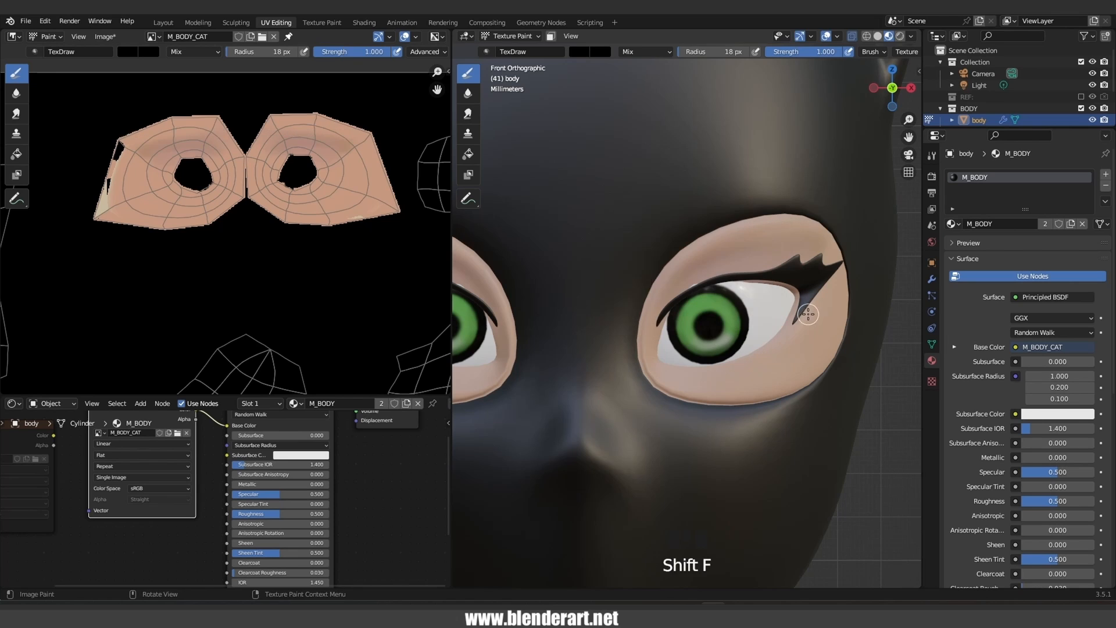
pyautogui.moveTo(654, 279)
pyautogui.mouseDown()
pyautogui.moveTo(797, 226)
pyautogui.moveTo(848, 248)
pyautogui.mouseUp()
pyautogui.hotkey('ctrl', 'z')
pyautogui.moveTo(843, 244)
pyautogui.mouseDown()
pyautogui.moveTo(776, 231)
pyautogui.moveTo(703, 254)
pyautogui.moveTo(789, 225)
pyautogui.moveTo(836, 239)
pyautogui.mouseUp()
pyautogui.moveTo(831, 241); pyautogui.dragTo(750, 251, button='middle')
pyautogui.scroll(-5, 744, 253)
pyautogui.scroll(3, 291, 181)
# Sample the skin colour from the M_BODY_CAT image and paint over the excess black at the eyebrow's outer end
pyautogui.moveTo(252, 228); pyautogui.dragTo(215, 274, button='middle')
pyautogui.click(579, 52)
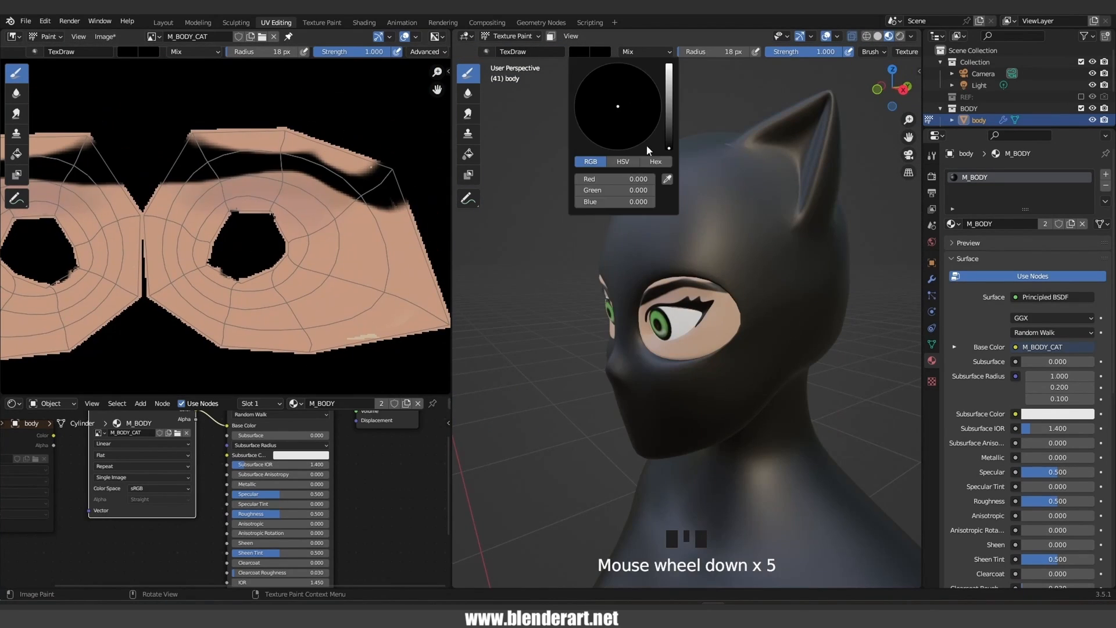
pyautogui.click(666, 180)
pyautogui.click(386, 224)
pyautogui.moveTo(398, 200); pyautogui.dragTo(349, 200)
pyautogui.hotkey('ctrl', 'z')
pyautogui.scroll(1, 744, 291)
pyautogui.moveTo(748, 291)
pyautogui.mouseDown()
pyautogui.moveTo(711, 290)
pyautogui.moveTo(685, 225)
pyautogui.moveTo(760, 257)
pyautogui.mouseUp()
pyautogui.hotkey('ctrl', 'z')
pyautogui.scroll(2, 710, 290)
# Turn on the face mask and smooth the eyebrow's edges with the Soften brush at an 18 px radius
pyautogui.click(551, 36)
pyautogui.moveTo(668, 276); pyautogui.dragTo(713, 282, button='middle')
pyautogui.moveTo(660, 294)
pyautogui.mouseDown(button='middle')
pyautogui.moveTo(714, 294)
pyautogui.moveTo(700, 260)
pyautogui.moveTo(658, 257)
pyautogui.mouseUp(button='middle')
pyautogui.click(468, 94)
pyautogui.moveTo(631, 264); pyautogui.dragTo(707, 227)
pyautogui.scroll(-5, 650, 291)
pyautogui.moveTo(593, 291); pyautogui.dragTo(651, 294, button='middle')
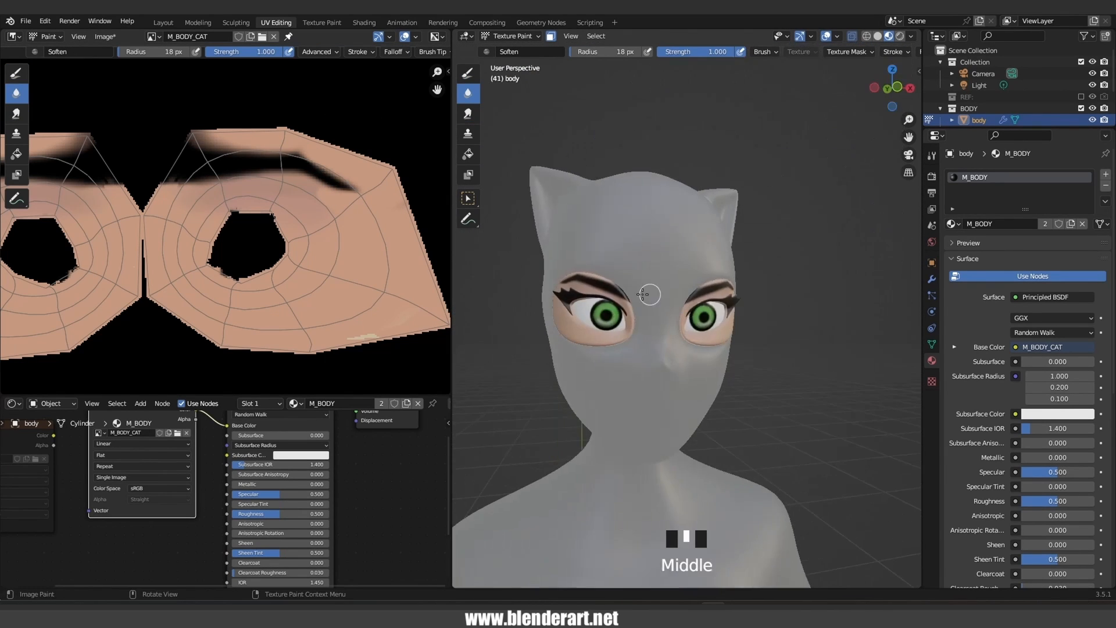